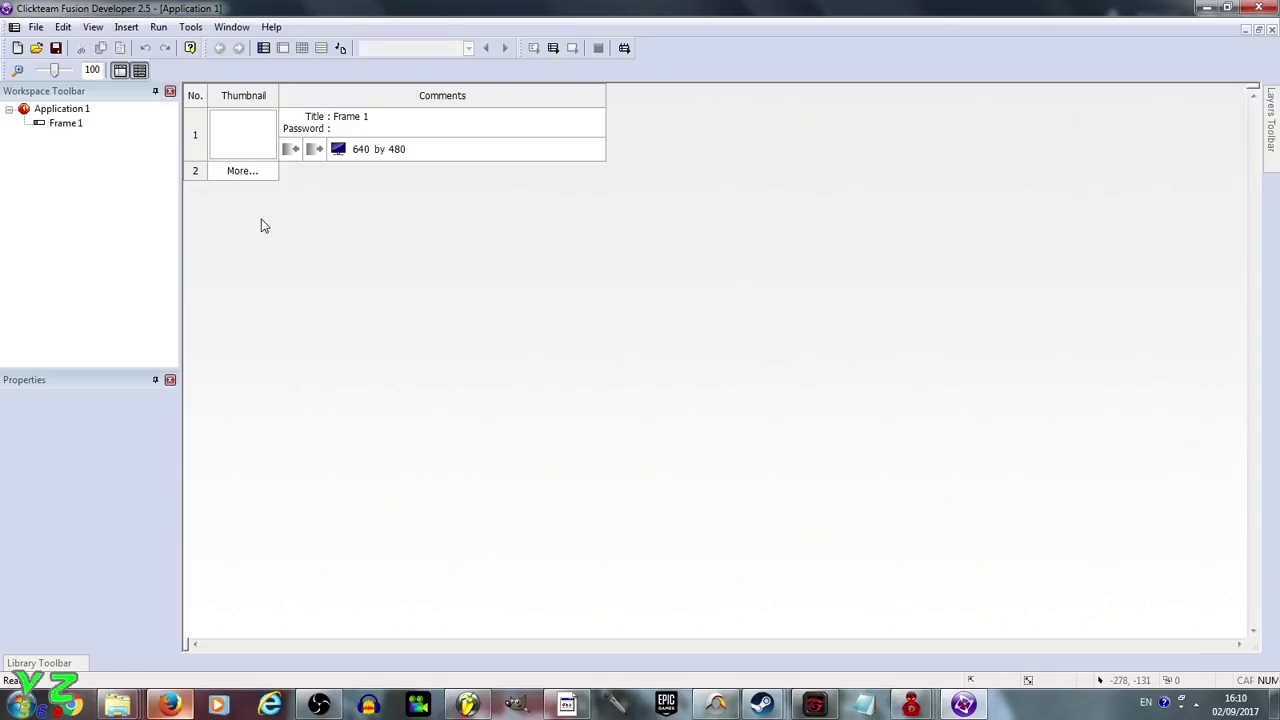
Open Frame 1 for editing and add a Physics - Engine object just outside the frame's left edge.
{"action": "double_click", "coordinate": [254, 155]}
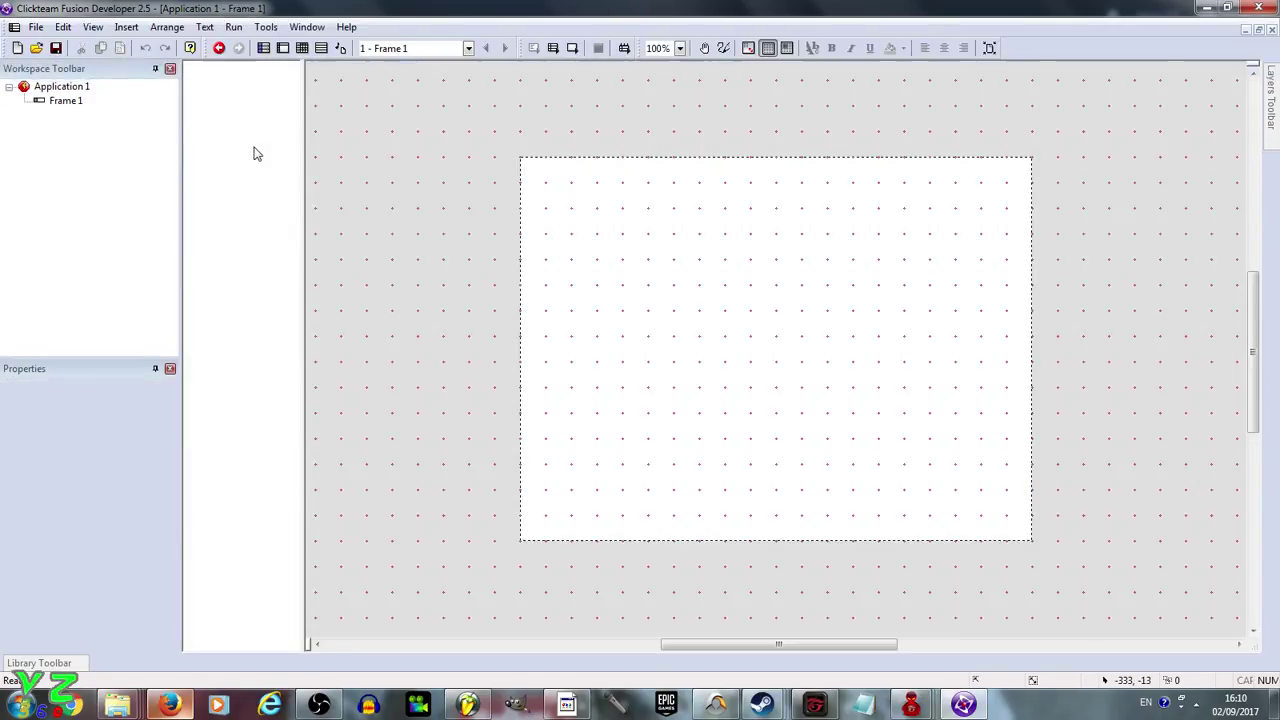
{"action": "double_click", "coordinate": [575, 274]}
{"action": "scroll", "coordinate": [582, 385], "scroll_direction": "down", "scroll_amount": 1}
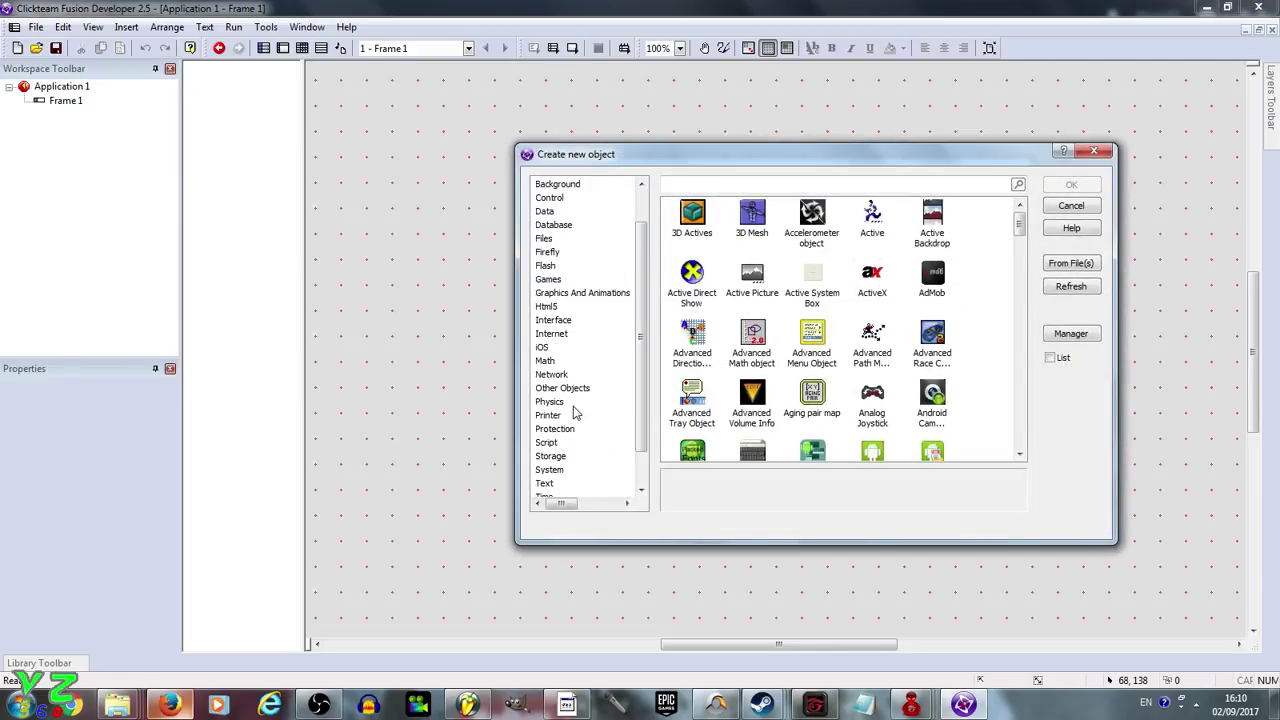
{"action": "left_click", "coordinate": [556, 402]}
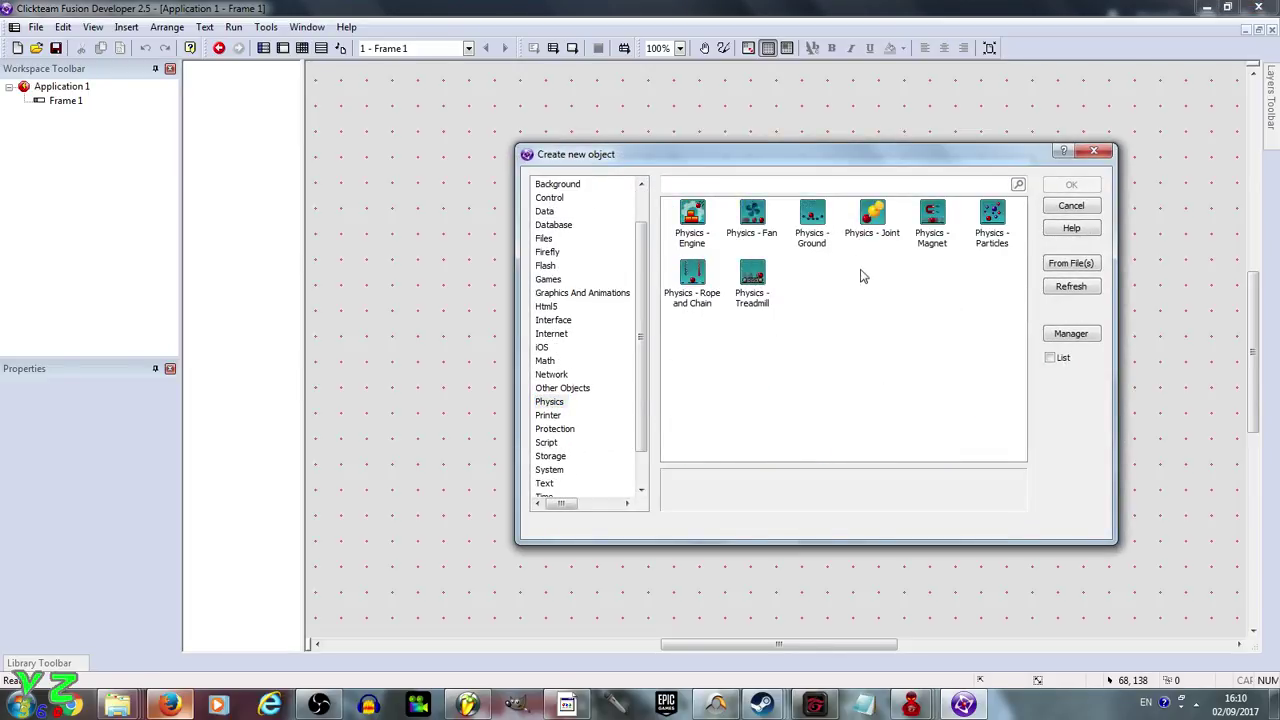
{"action": "double_click", "coordinate": [692, 220]}
{"action": "left_click", "coordinate": [469, 222]}
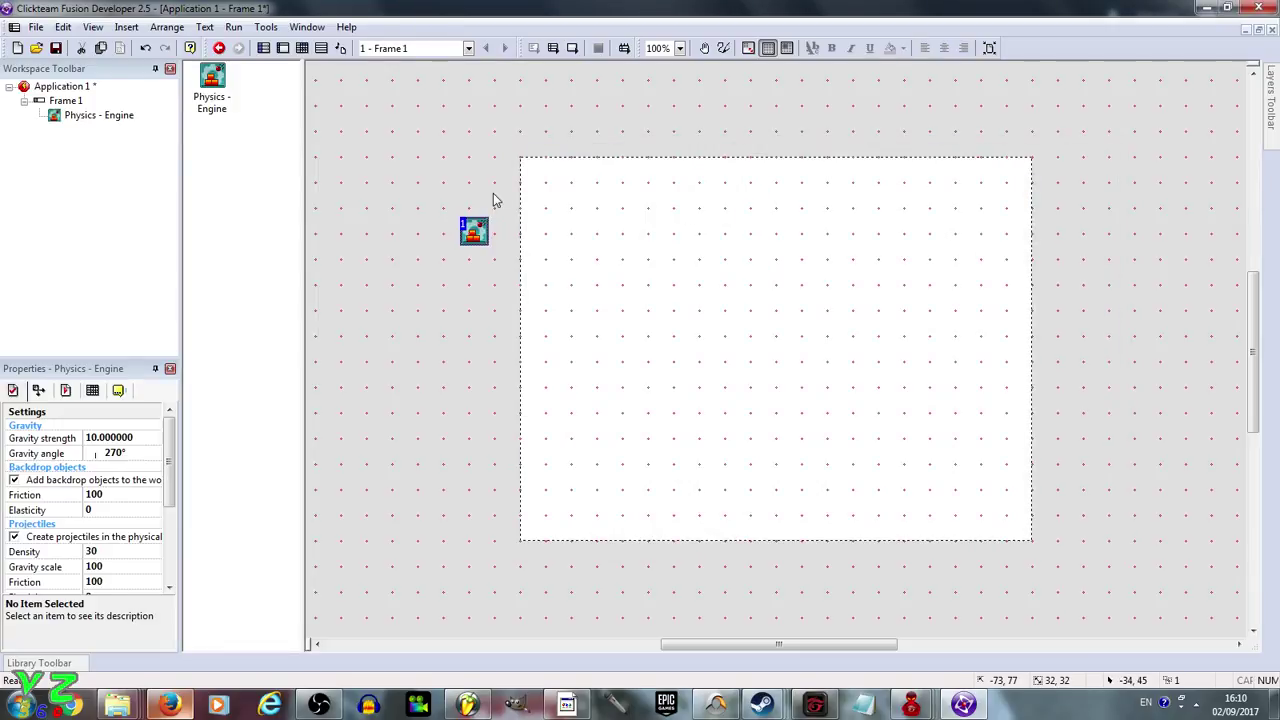
{"action": "left_click", "coordinate": [541, 226]}
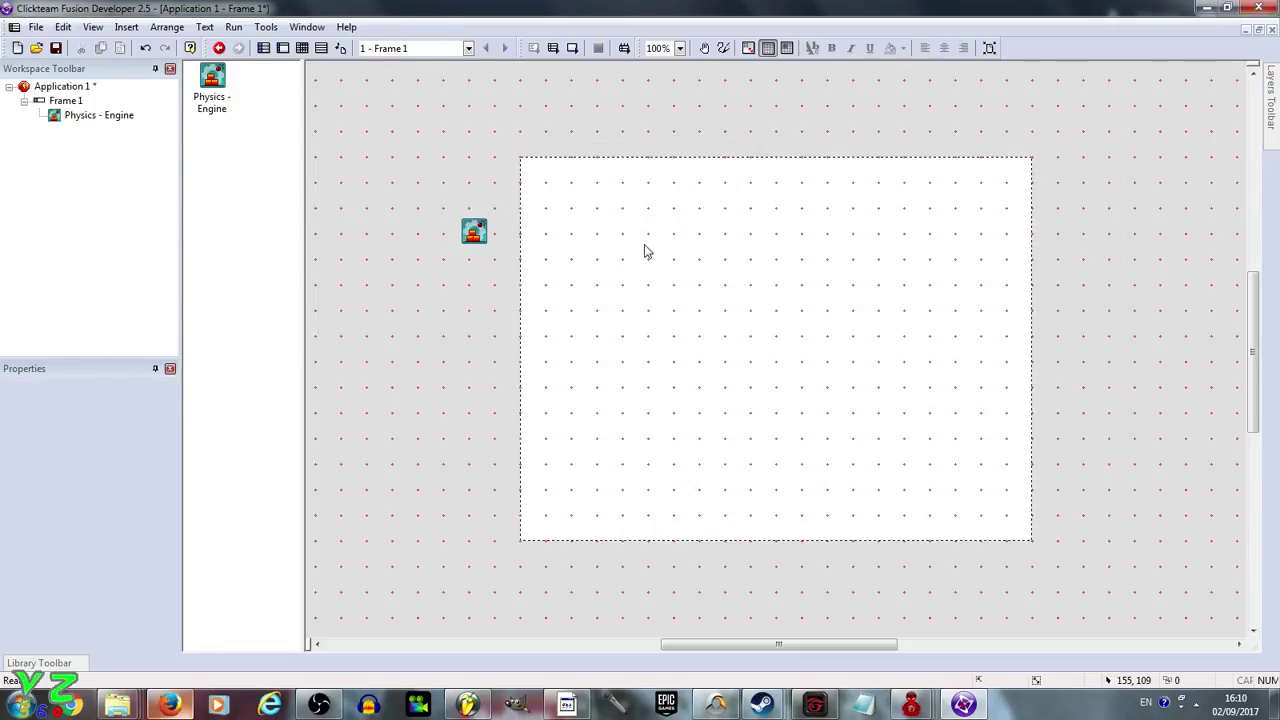
Add a Physics - Rope and Chain object and position it at the upper middle of the frame.
{"action": "double_click", "coordinate": [667, 265]}
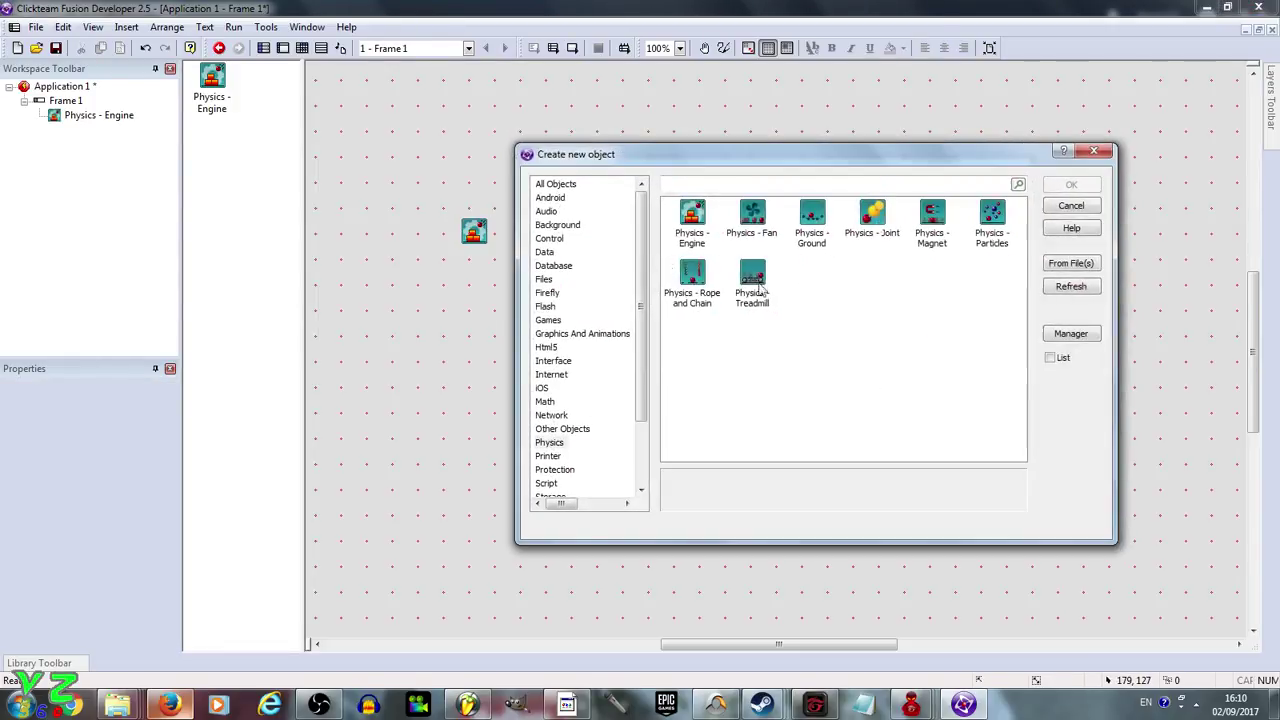
{"action": "double_click", "coordinate": [690, 282]}
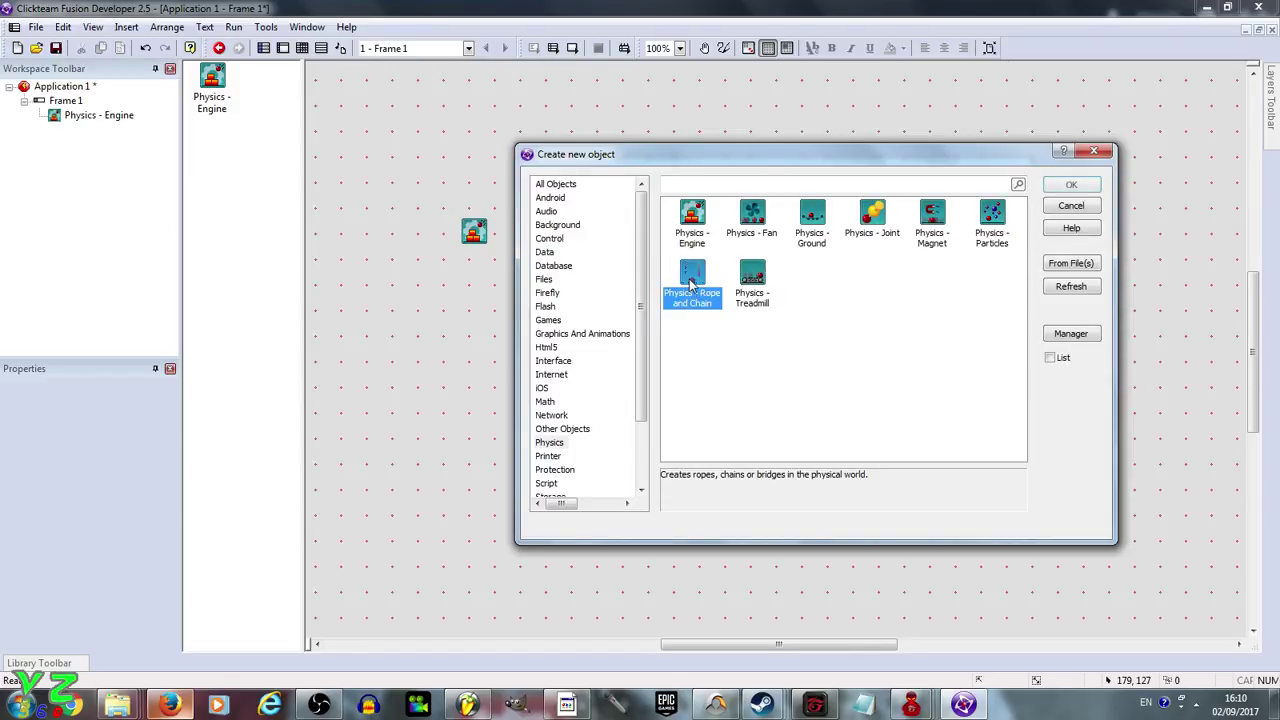
{"action": "left_click", "coordinate": [697, 203]}
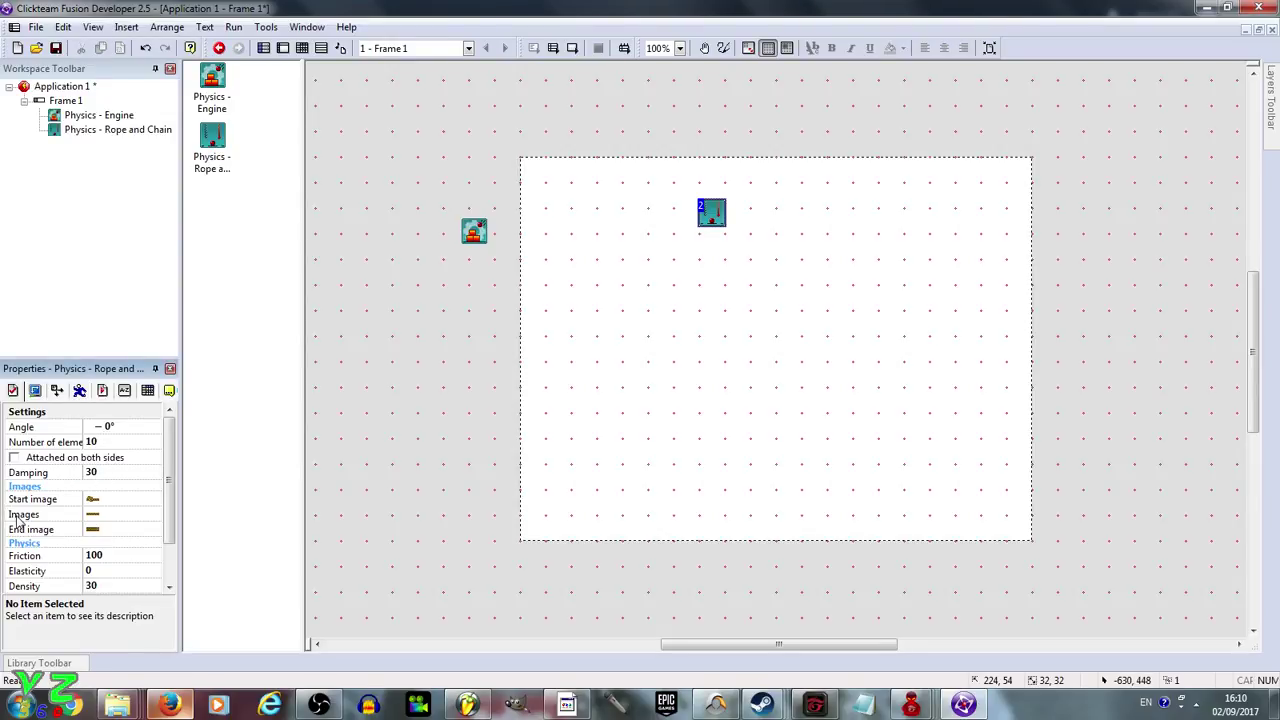
{"action": "scroll", "coordinate": [17, 520], "scroll_direction": "down", "scroll_amount": 3}
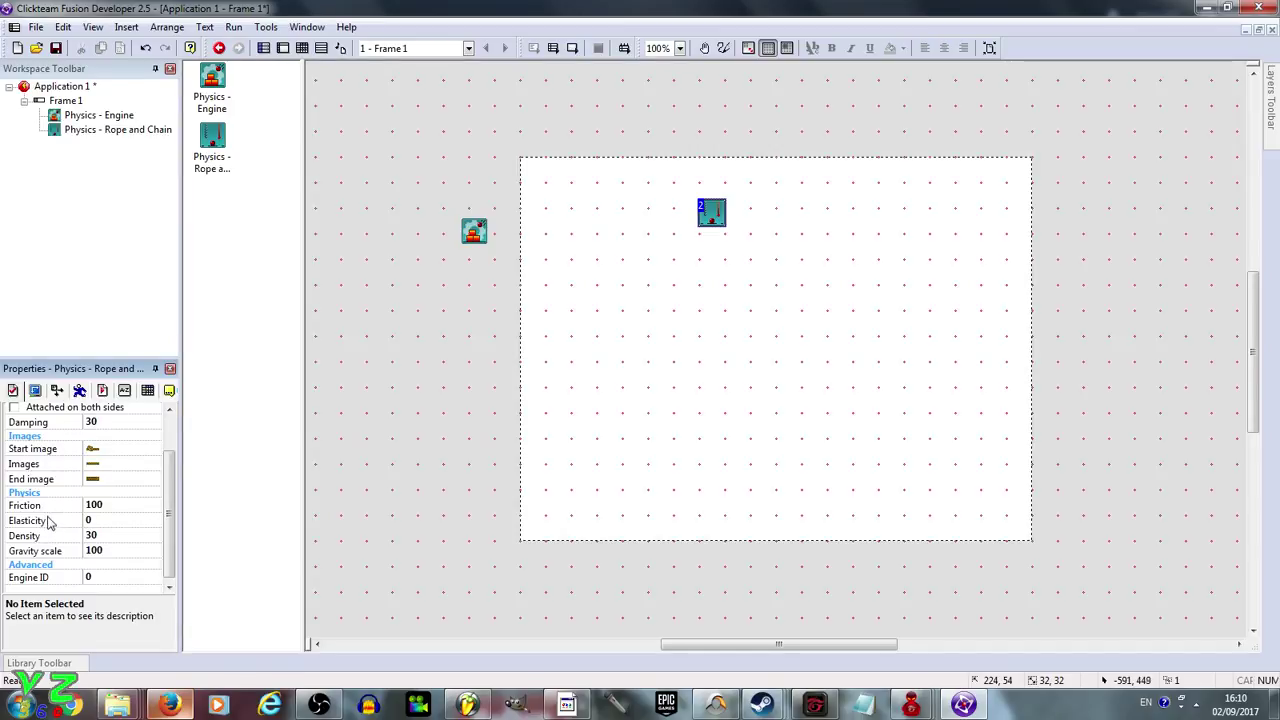
{"action": "scroll", "coordinate": [92, 527], "scroll_direction": "up", "scroll_amount": 3}
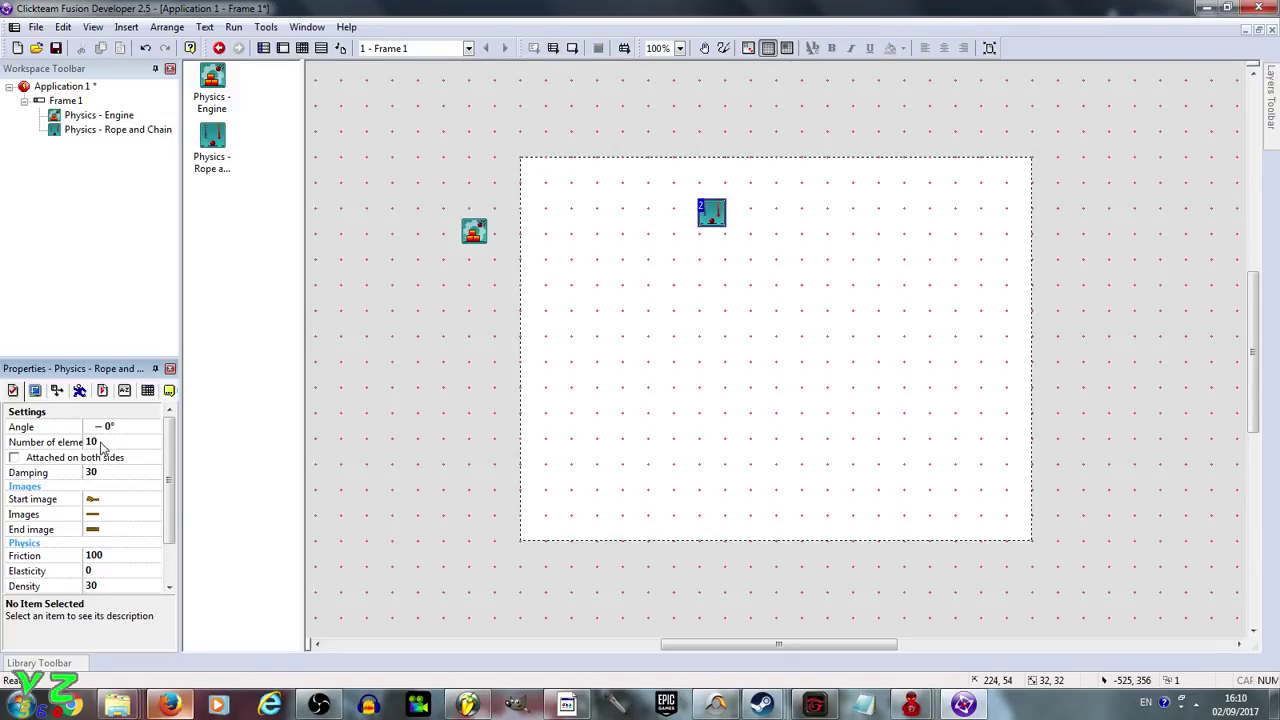
{"action": "left_click", "coordinate": [760, 258]}
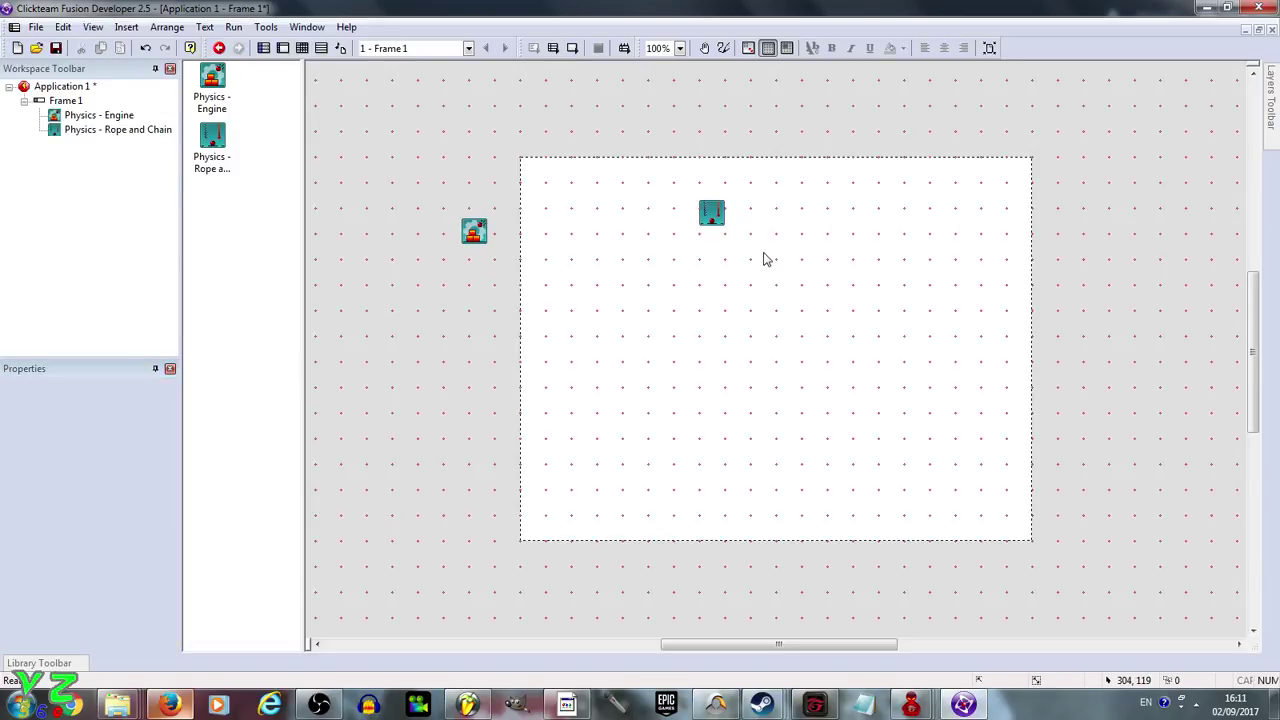
{"action": "left_click_drag", "start_coordinate": [718, 215], "coordinate": [788, 222]}
{"action": "left_click", "coordinate": [820, 228]}
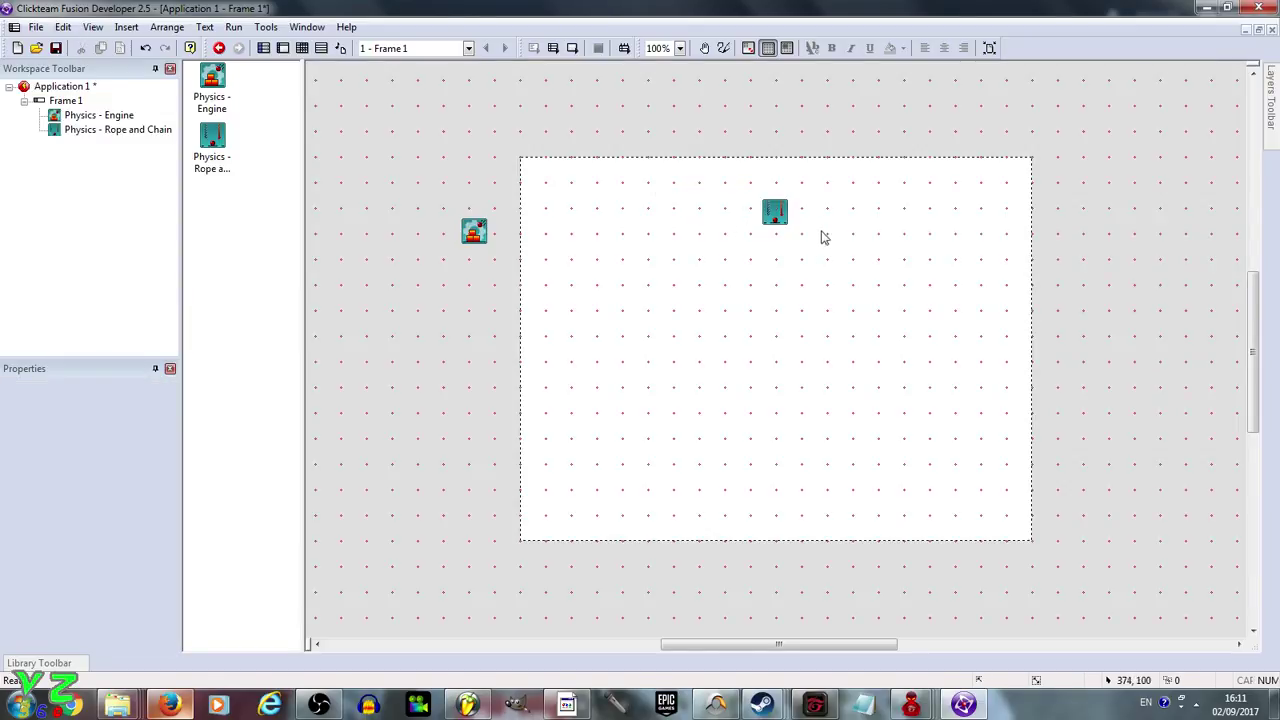
Add an Active object near the frame's lower middle and enlarge it to about 66 by 66 pixels.
{"action": "double_click", "coordinate": [769, 486]}
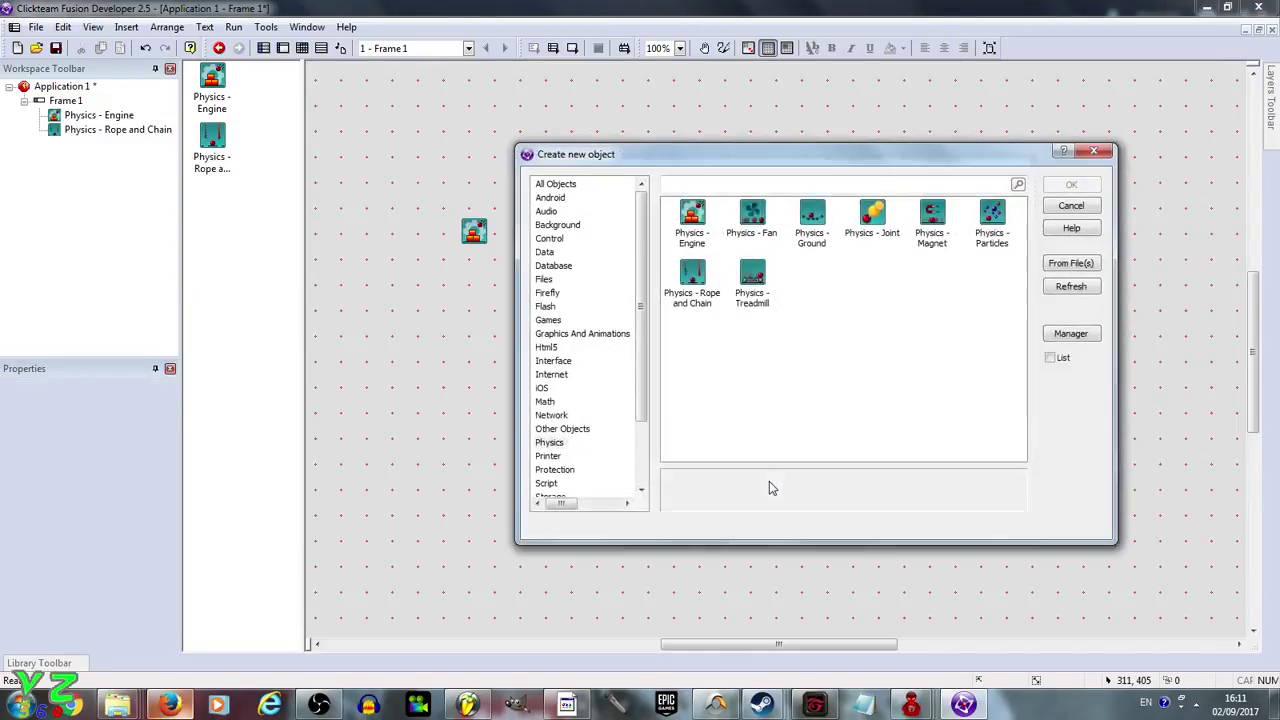
{"action": "left_click", "coordinate": [567, 187]}
{"action": "double_click", "coordinate": [872, 212]}
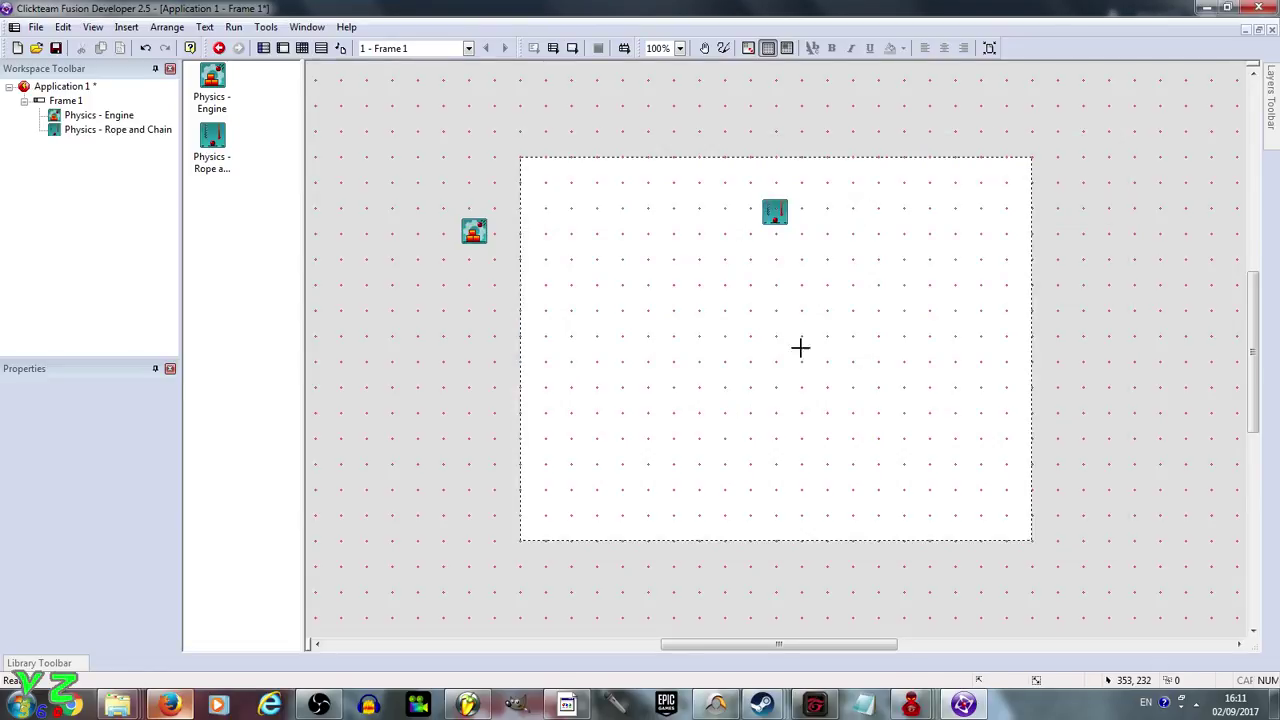
{"action": "left_click", "coordinate": [751, 481]}
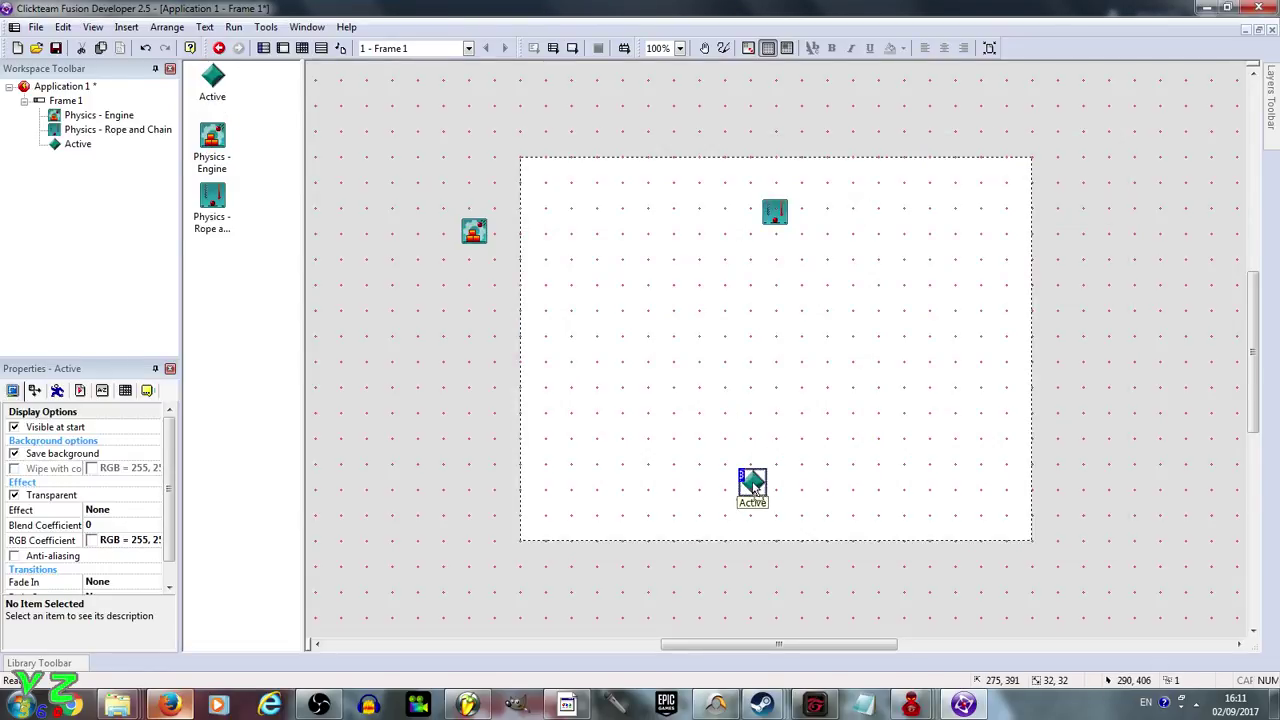
{"action": "left_click_drag", "start_coordinate": [768, 498], "coordinate": [790, 514]}
{"action": "left_click", "coordinate": [768, 488]}
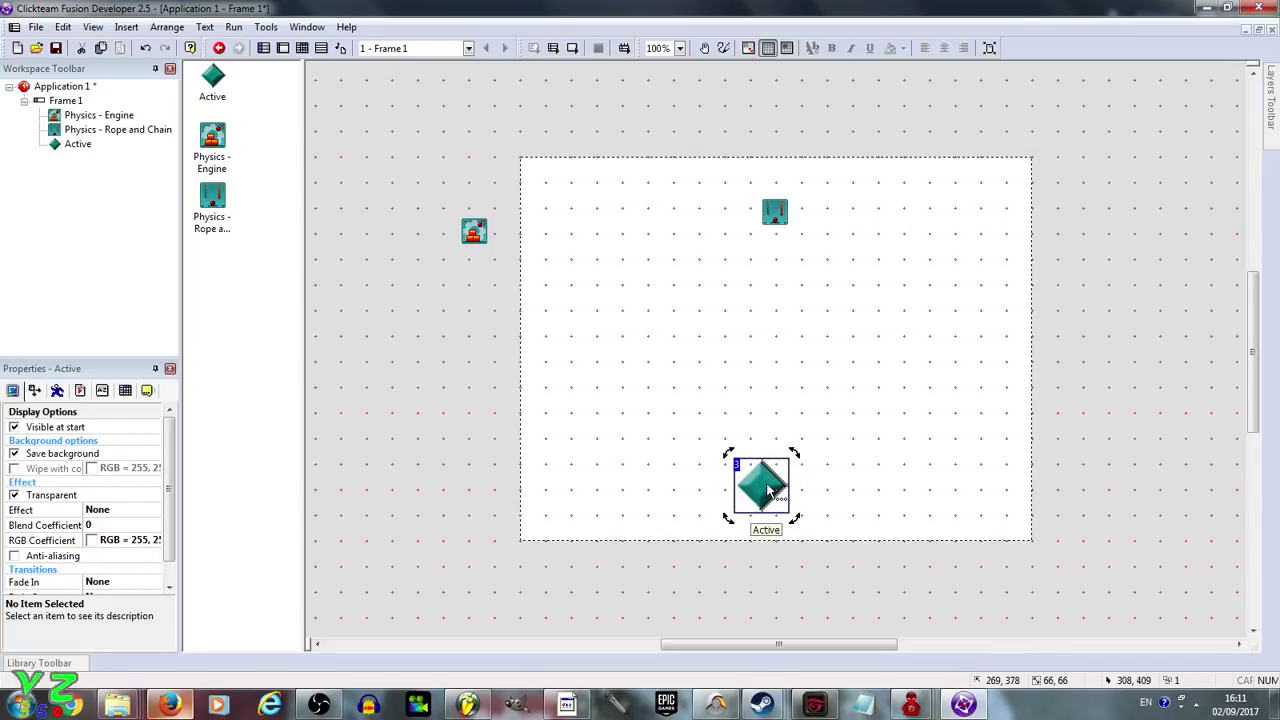
{"action": "left_click", "coordinate": [826, 503]}
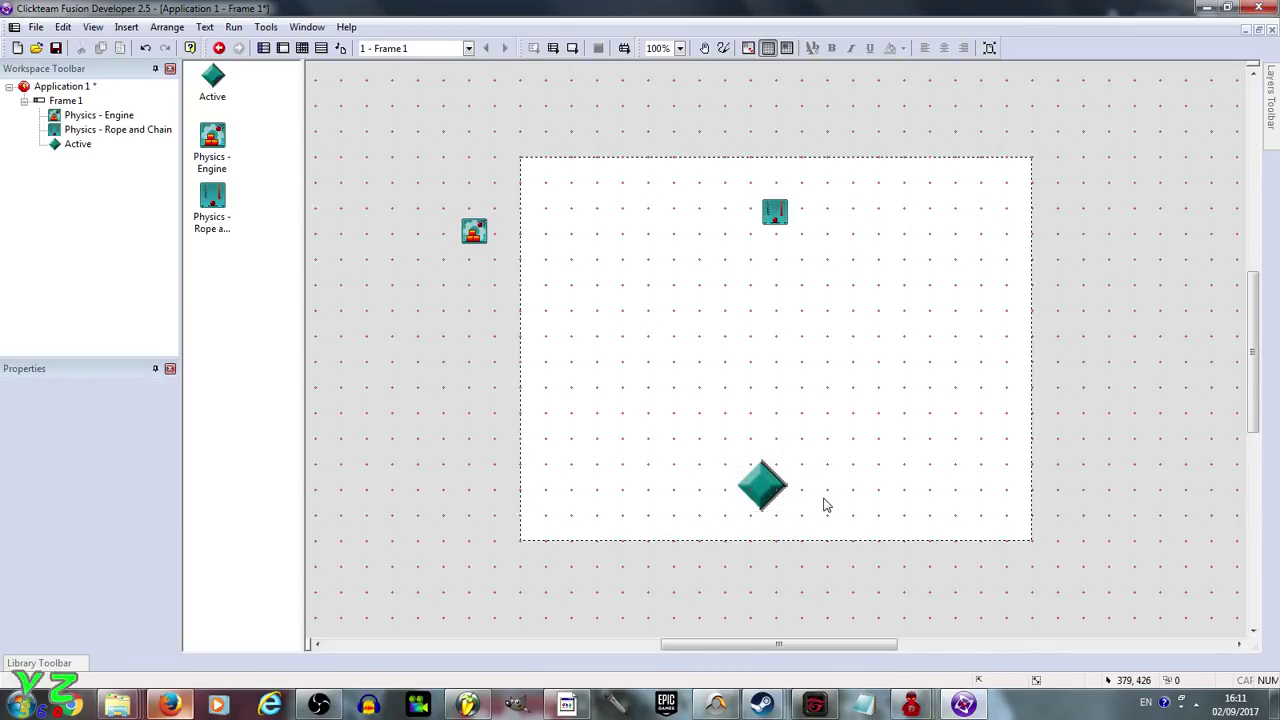
Draw a face on the lower Active object with two filled eyes and a thin straight mouth in red FF0000.
{"action": "double_click", "coordinate": [764, 488]}
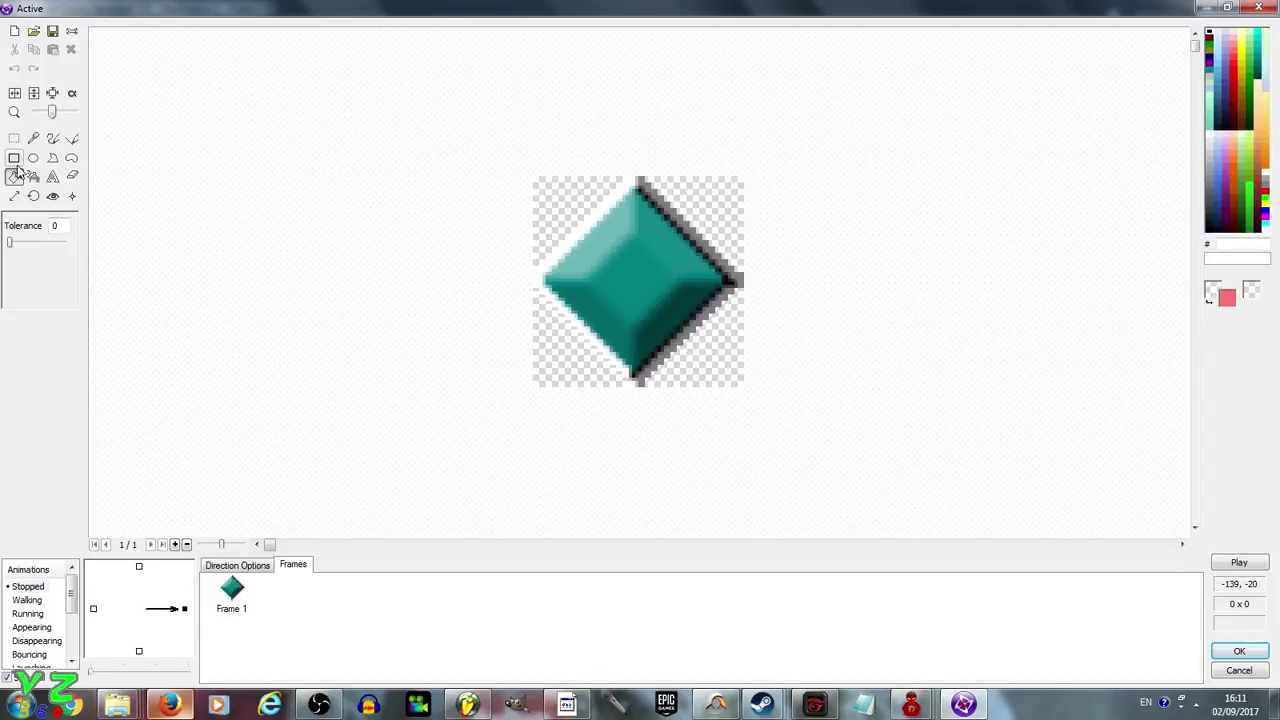
{"action": "left_click", "coordinate": [31, 160]}
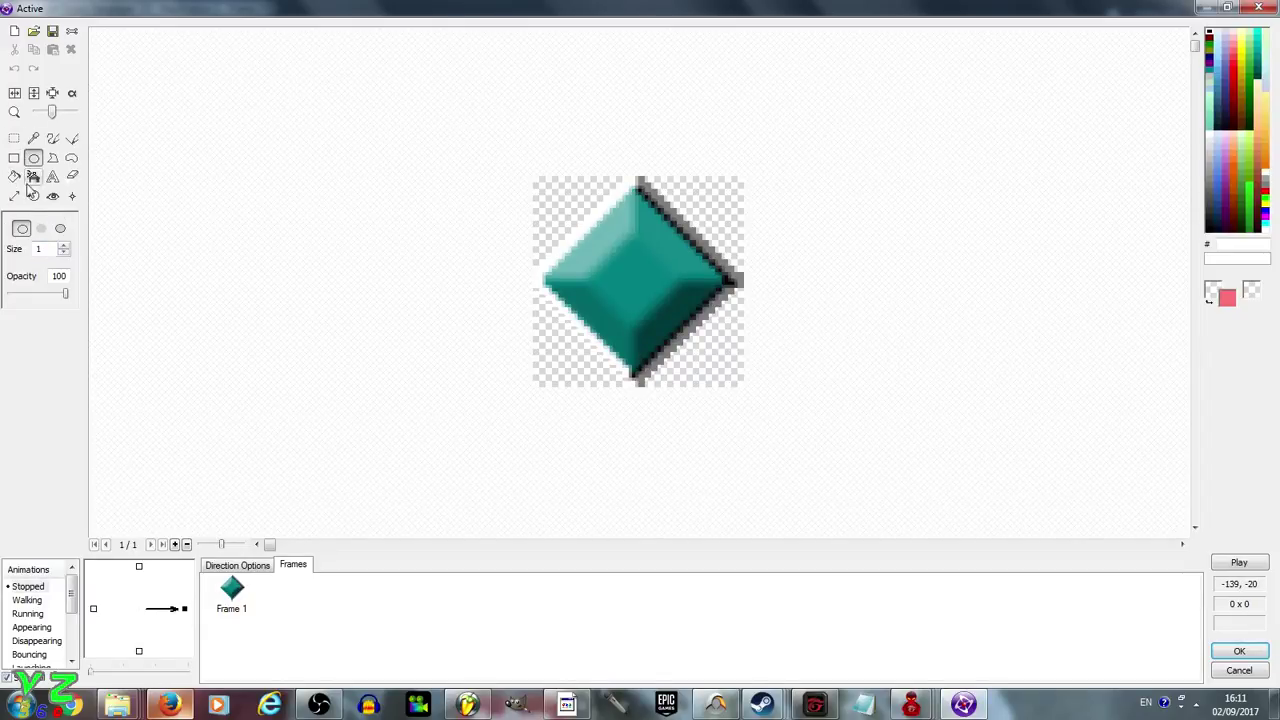
{"action": "left_click", "coordinate": [1265, 194]}
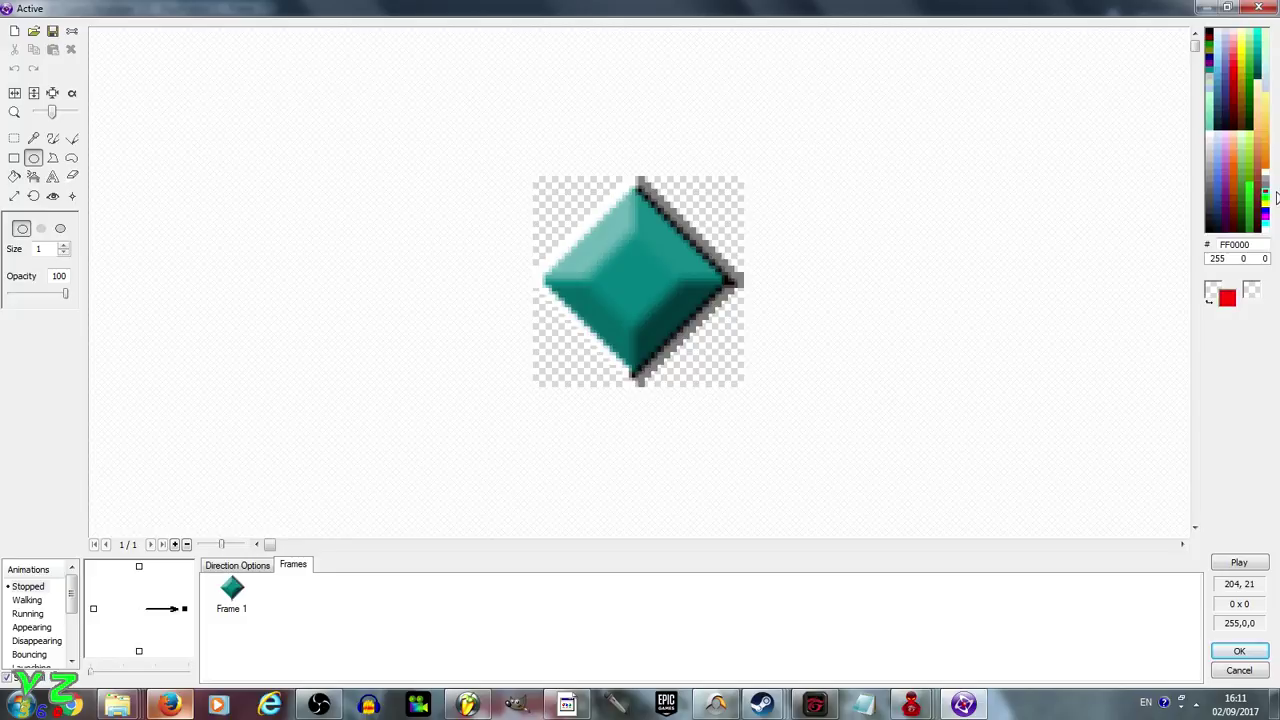
{"action": "left_click", "coordinate": [40, 228]}
{"action": "left_click_drag", "start_coordinate": [597, 243], "coordinate": [671, 263]}
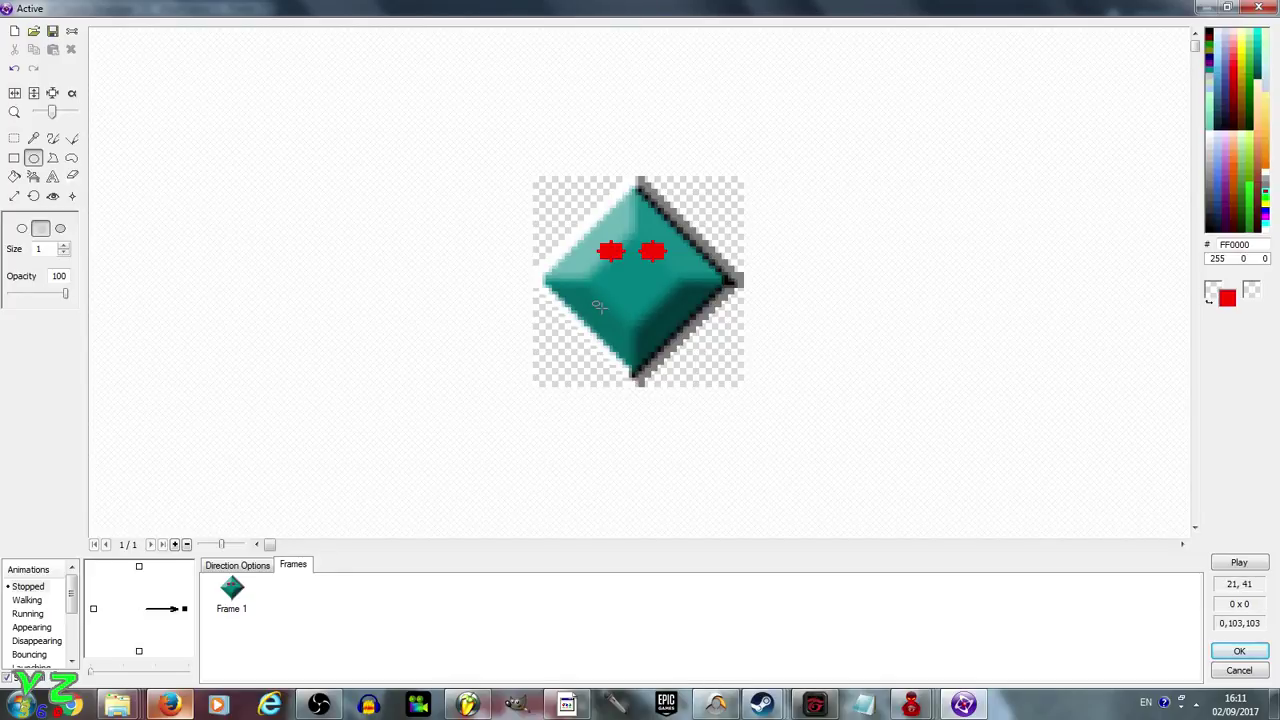
{"action": "left_click_drag", "start_coordinate": [598, 306], "coordinate": [662, 312]}
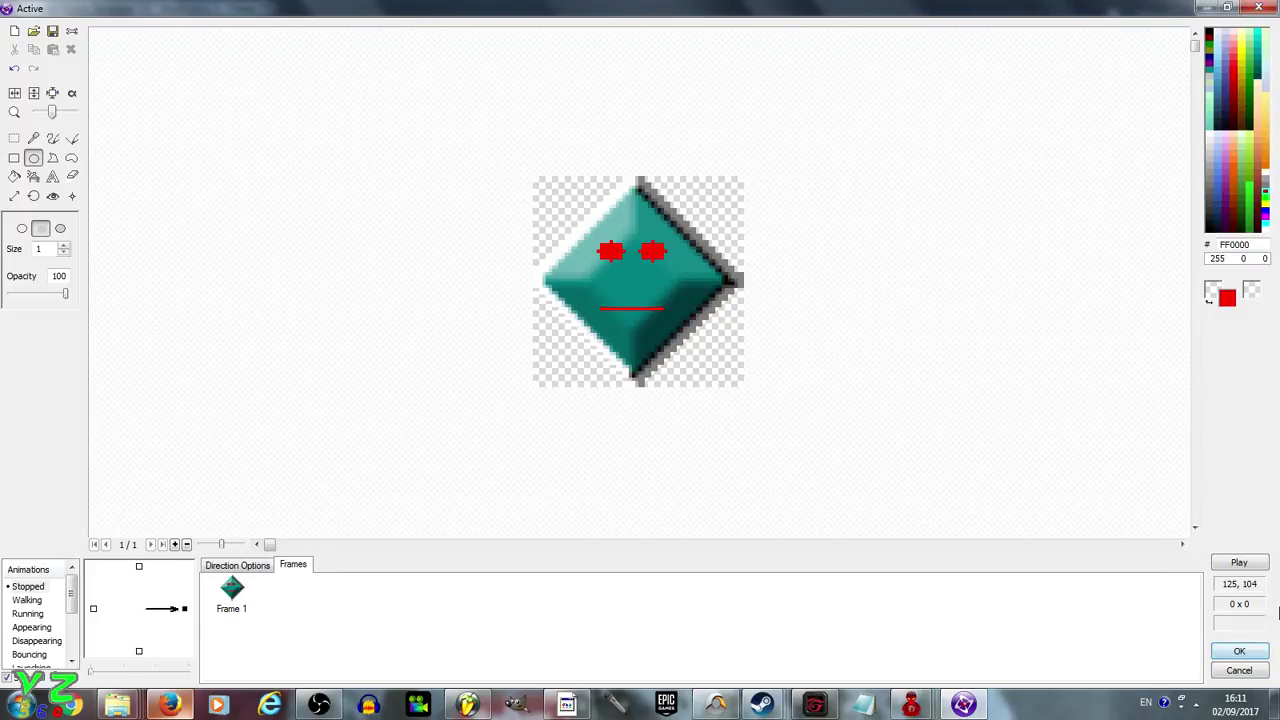
{"action": "left_click", "coordinate": [1239, 653]}
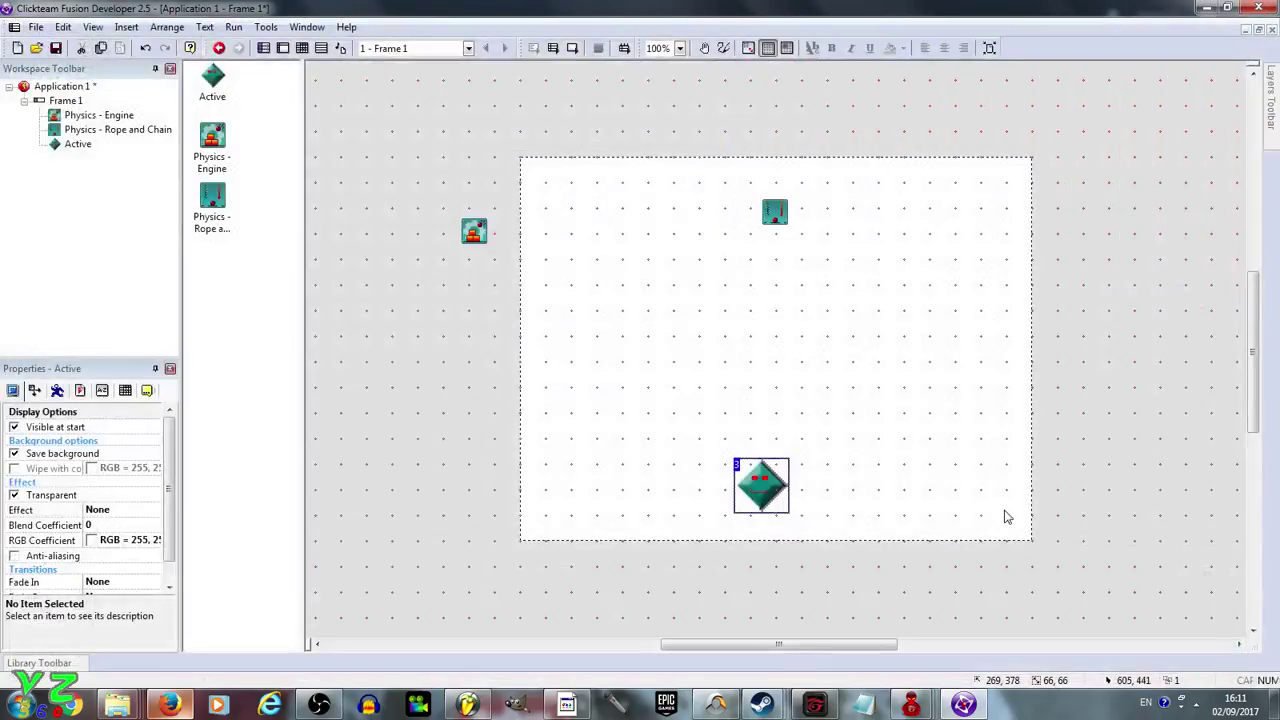
{"action": "left_click", "coordinate": [1005, 514]}
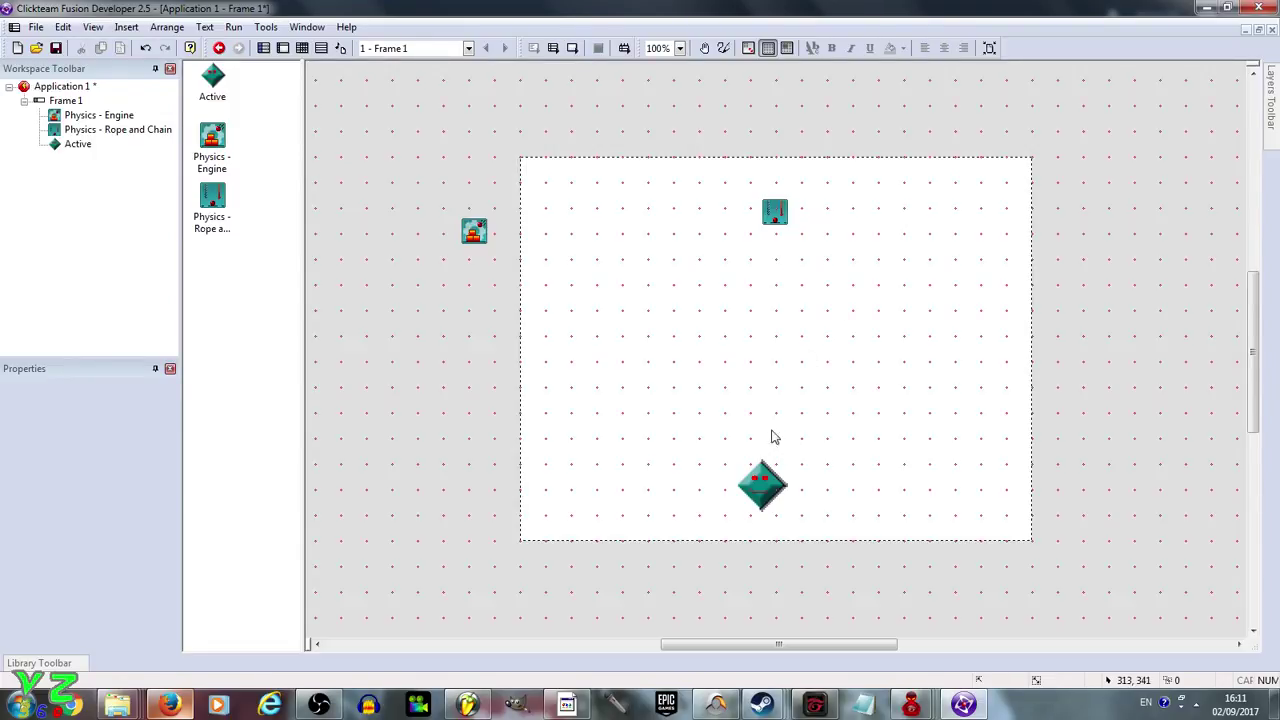
Add a second Active object in the middle of the frame, below the Rope and Chain object.
{"action": "double_click", "coordinate": [777, 324]}
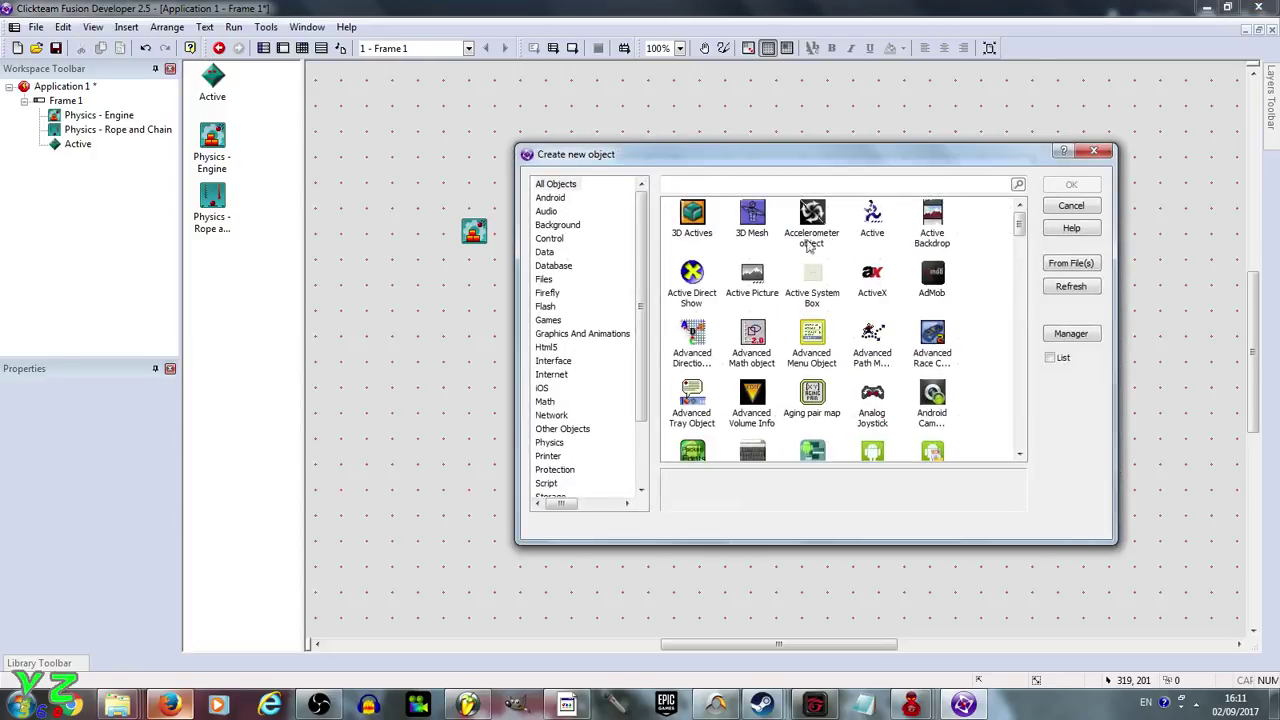
{"action": "double_click", "coordinate": [872, 218]}
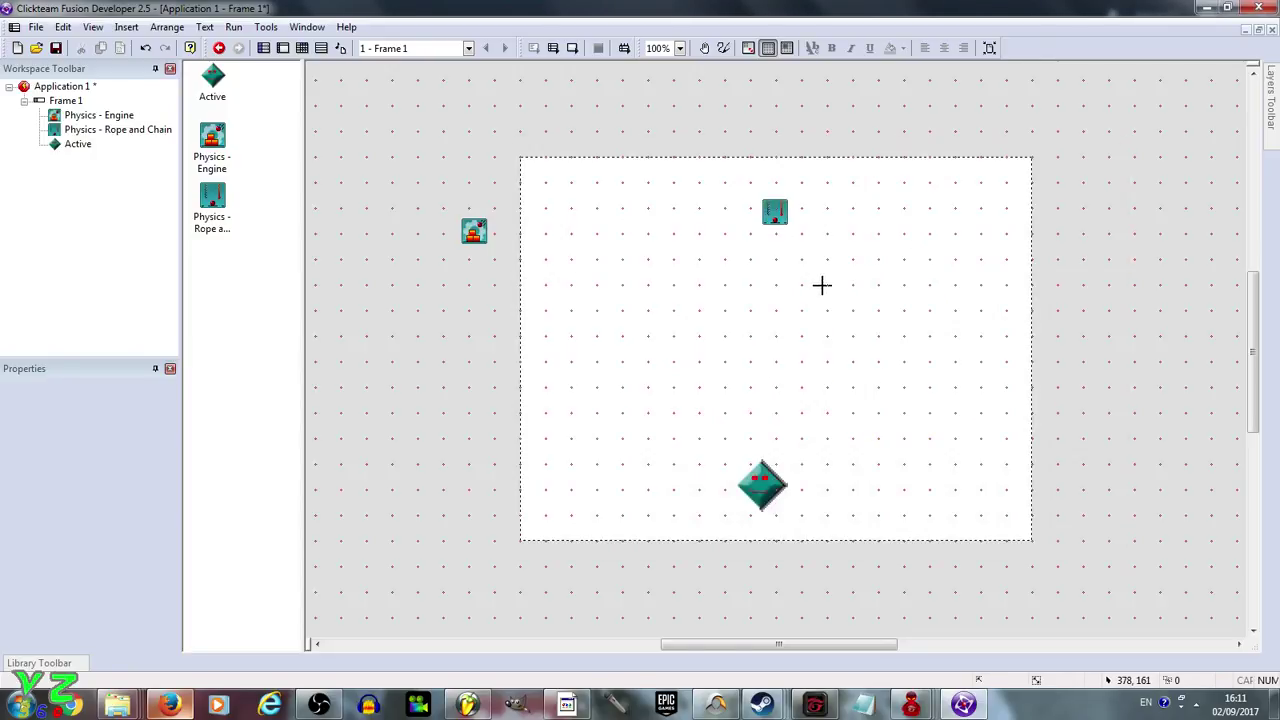
{"action": "left_click", "coordinate": [777, 323]}
{"action": "left_click_drag", "start_coordinate": [779, 326], "coordinate": [773, 316]}
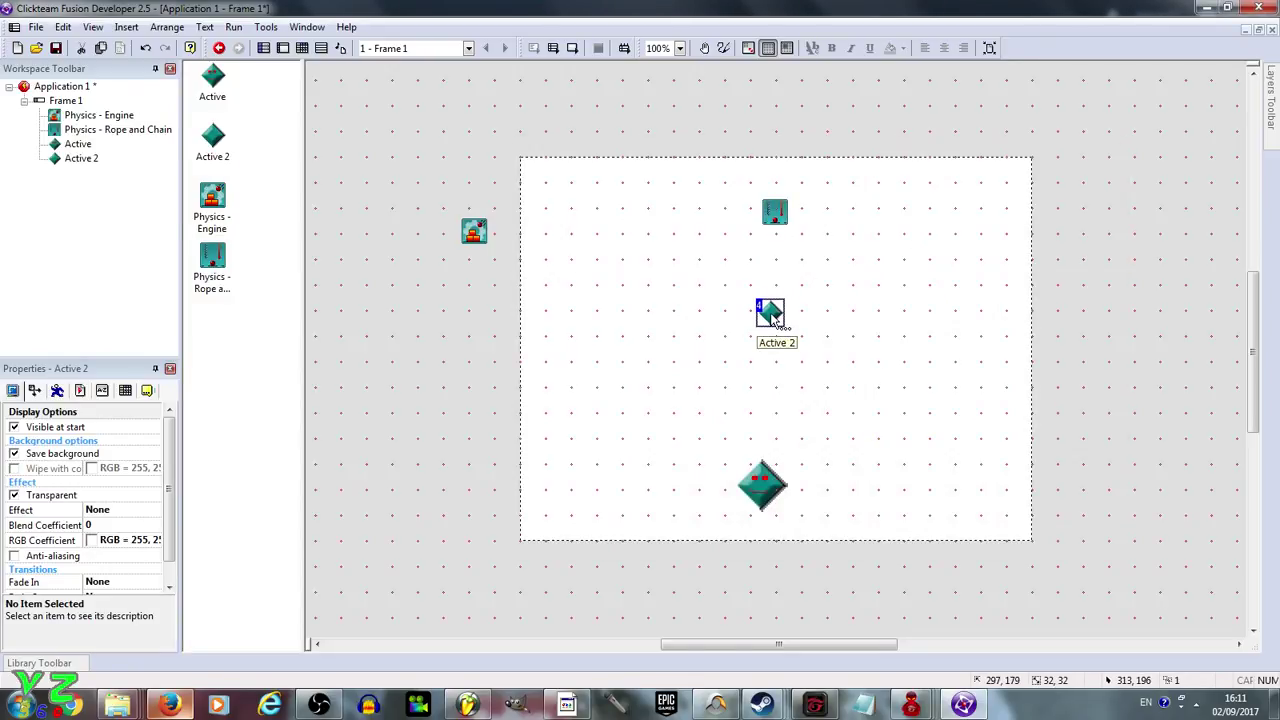
Clear the second Active object's image and sketch a wrapped candy outline in red, 1 pixel thick, across the canvas.
{"action": "double_click", "coordinate": [774, 317]}
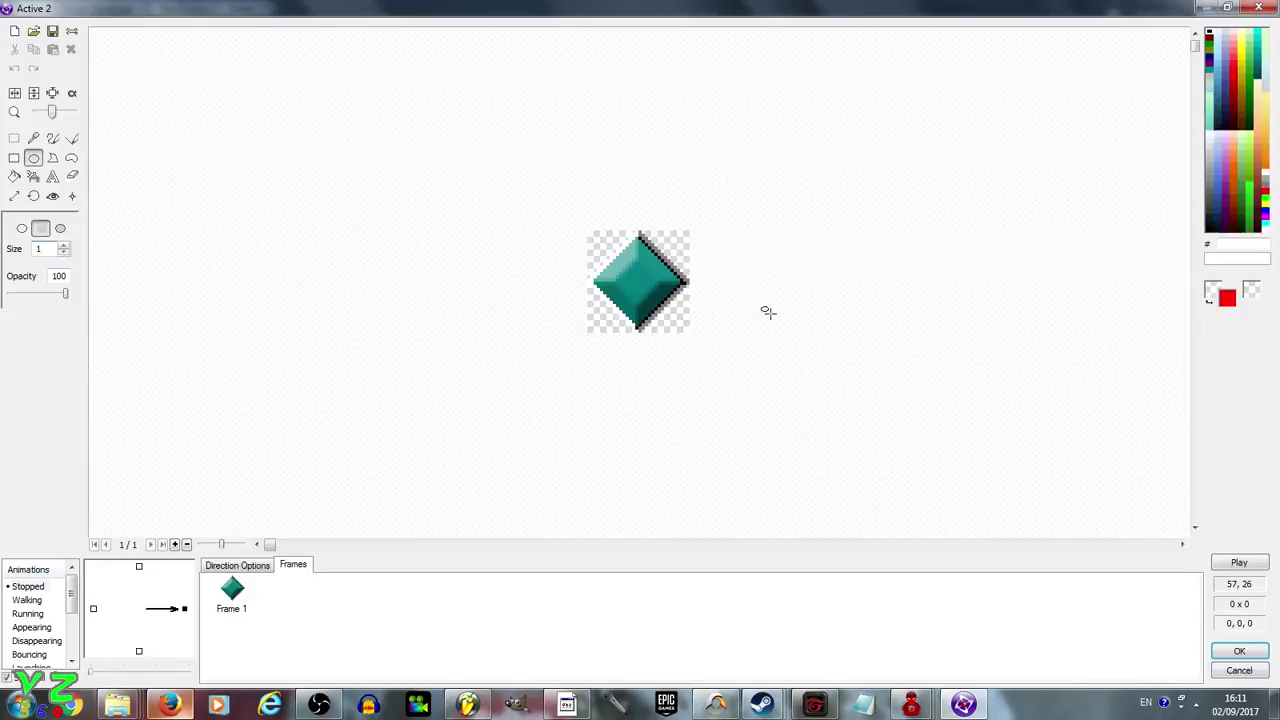
{"action": "left_click", "coordinate": [15, 32]}
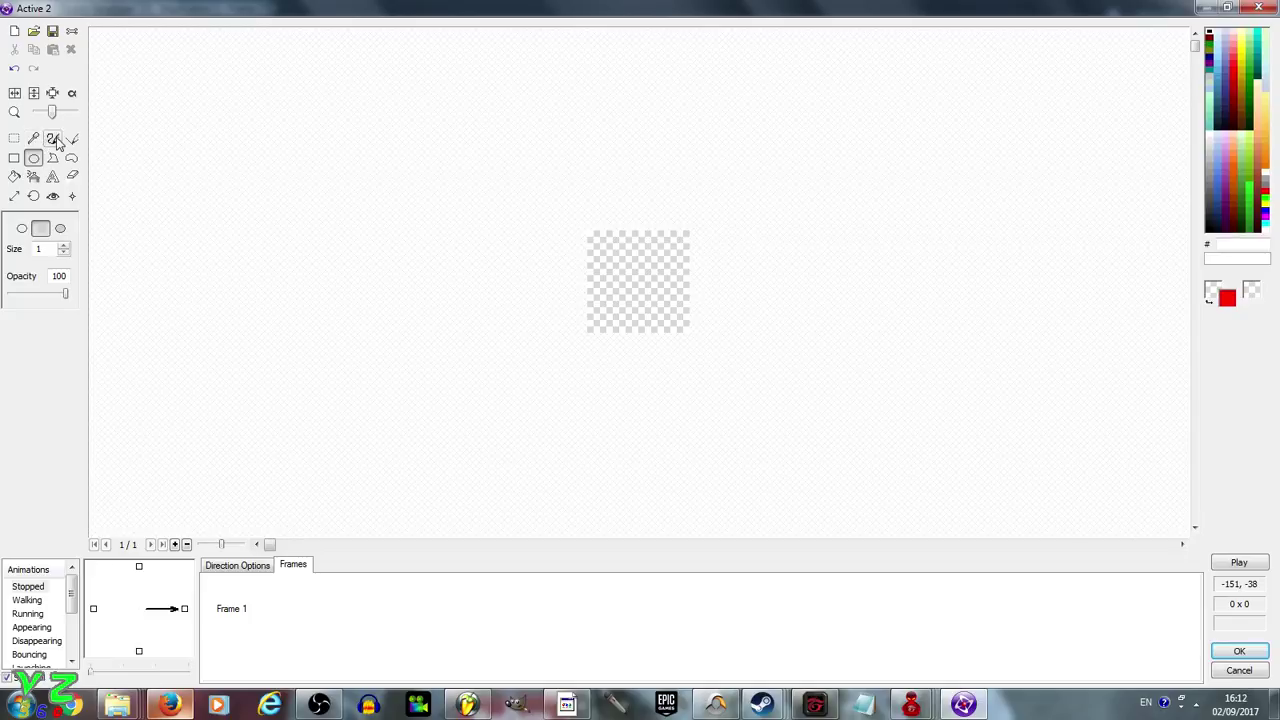
{"action": "left_click", "coordinate": [54, 140]}
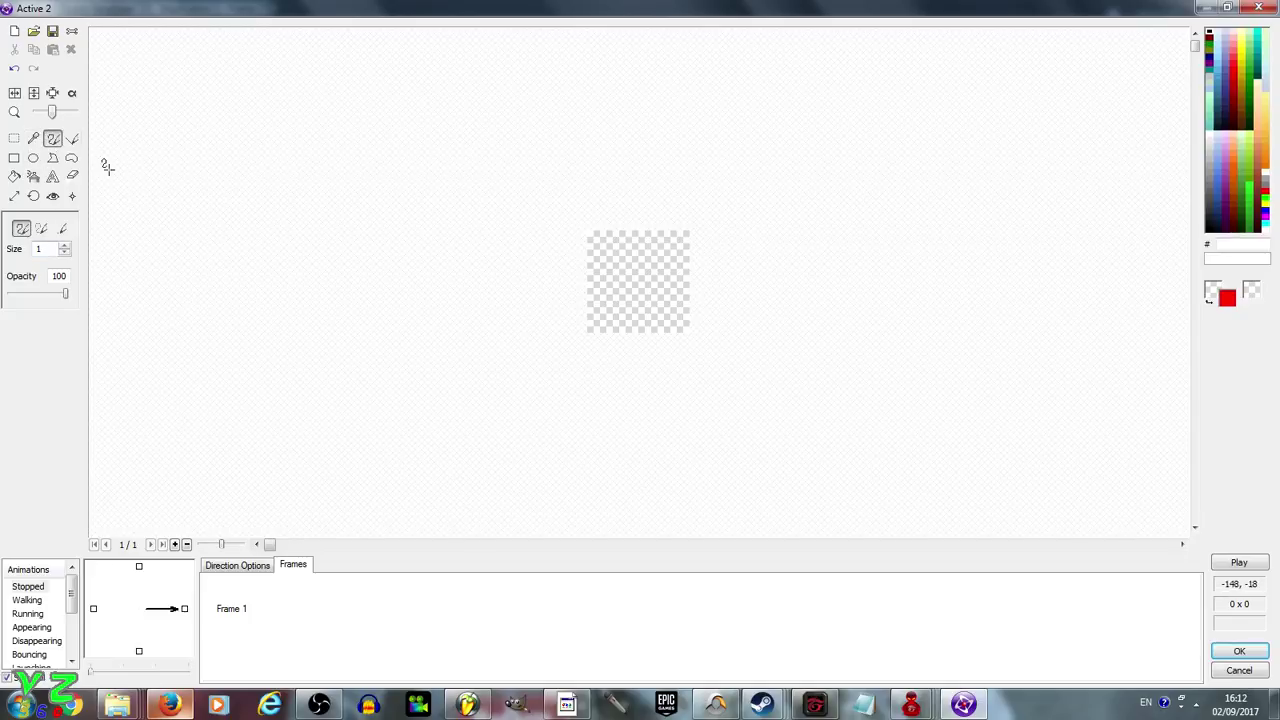
{"action": "left_click", "coordinate": [587, 262]}
{"action": "left_click_drag", "start_coordinate": [587, 288], "coordinate": [606, 268]}
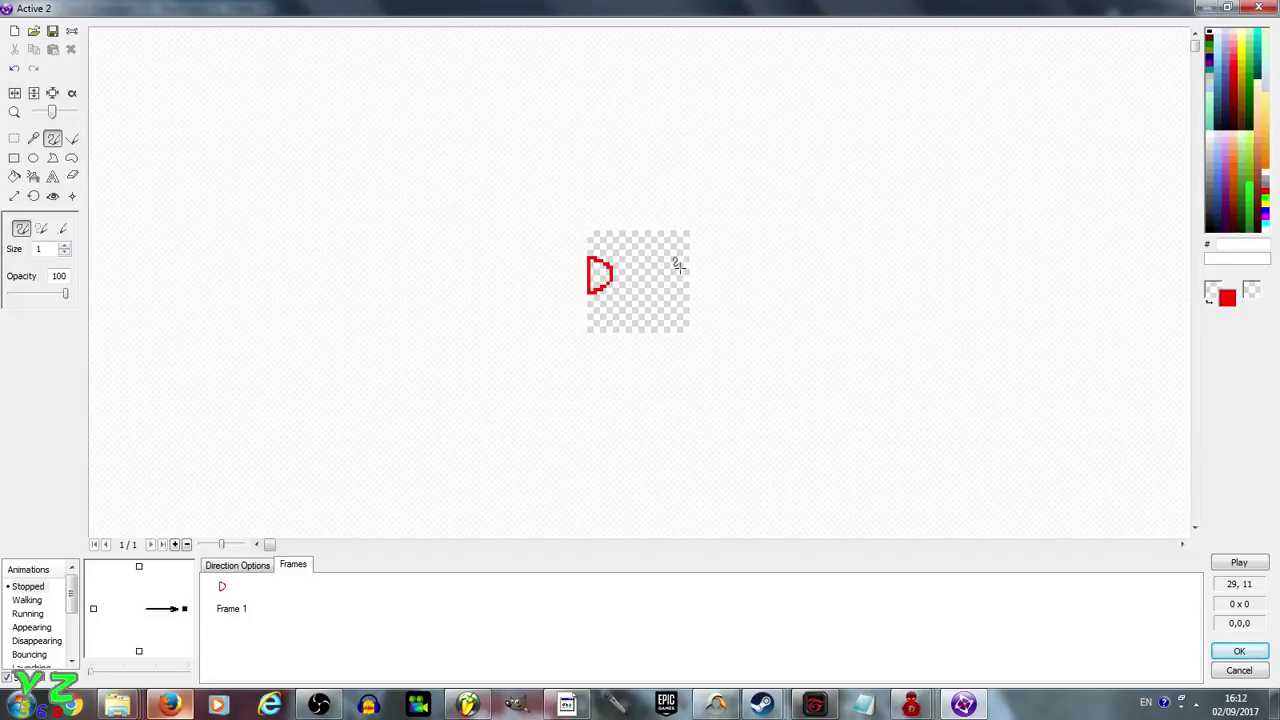
{"action": "mouse_move", "coordinate": [688, 258]}
{"action": "left_mouse_down"}
{"action": "mouse_move", "coordinate": [671, 270]}
{"action": "mouse_move", "coordinate": [685, 292]}
{"action": "mouse_move", "coordinate": [686, 261]}
{"action": "left_mouse_up"}
{"action": "mouse_move", "coordinate": [674, 285]}
{"action": "left_mouse_down"}
{"action": "mouse_move", "coordinate": [610, 283]}
{"action": "mouse_move", "coordinate": [614, 262]}
{"action": "mouse_move", "coordinate": [668, 255]}
{"action": "left_mouse_up"}
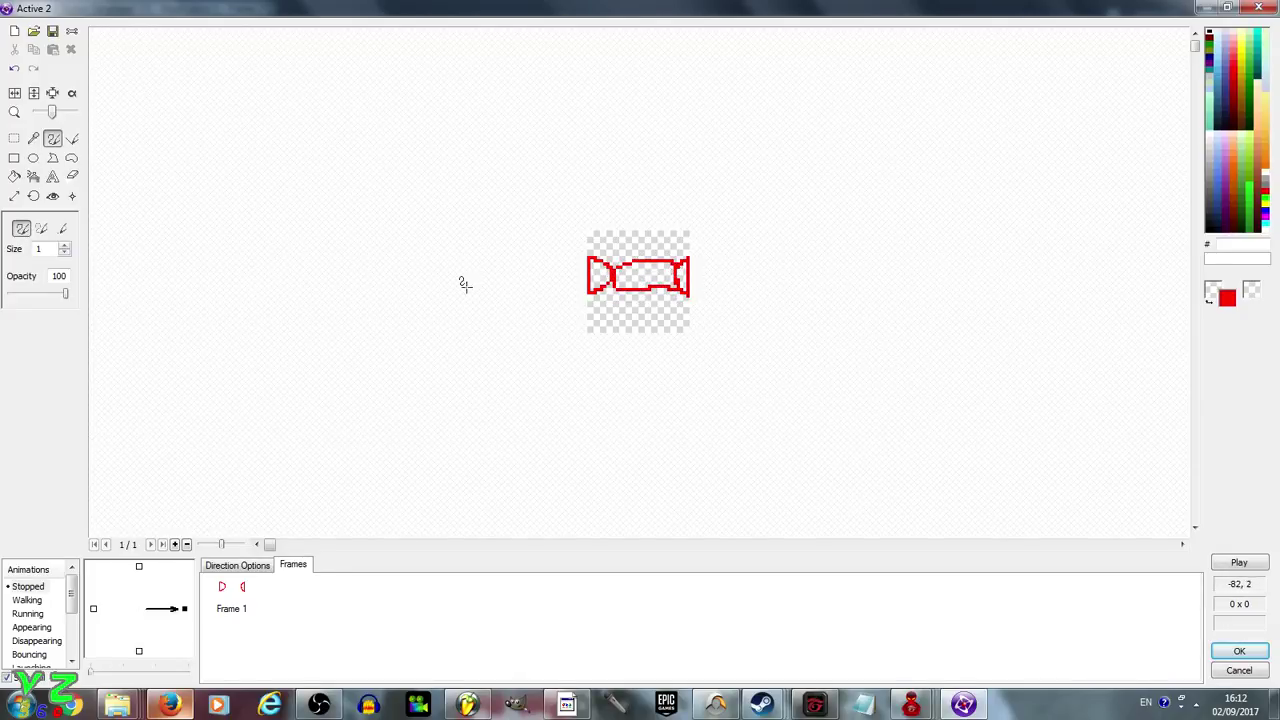
Fill both wrapper ends and the body of the candy with light red FF7373, keeping the red outline, and accept the image.
{"action": "left_click", "coordinate": [33, 176]}
{"action": "left_click", "coordinate": [14, 176]}
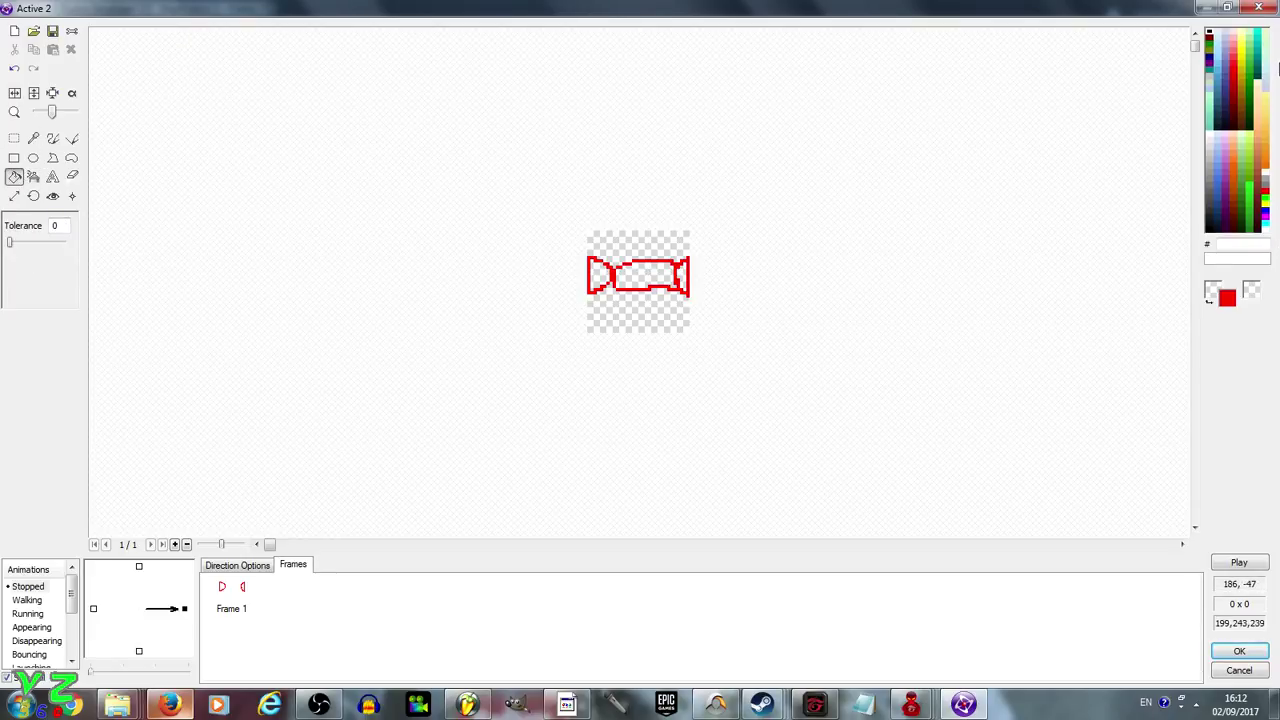
{"action": "left_click", "coordinate": [1239, 60]}
{"action": "left_click", "coordinate": [596, 274]}
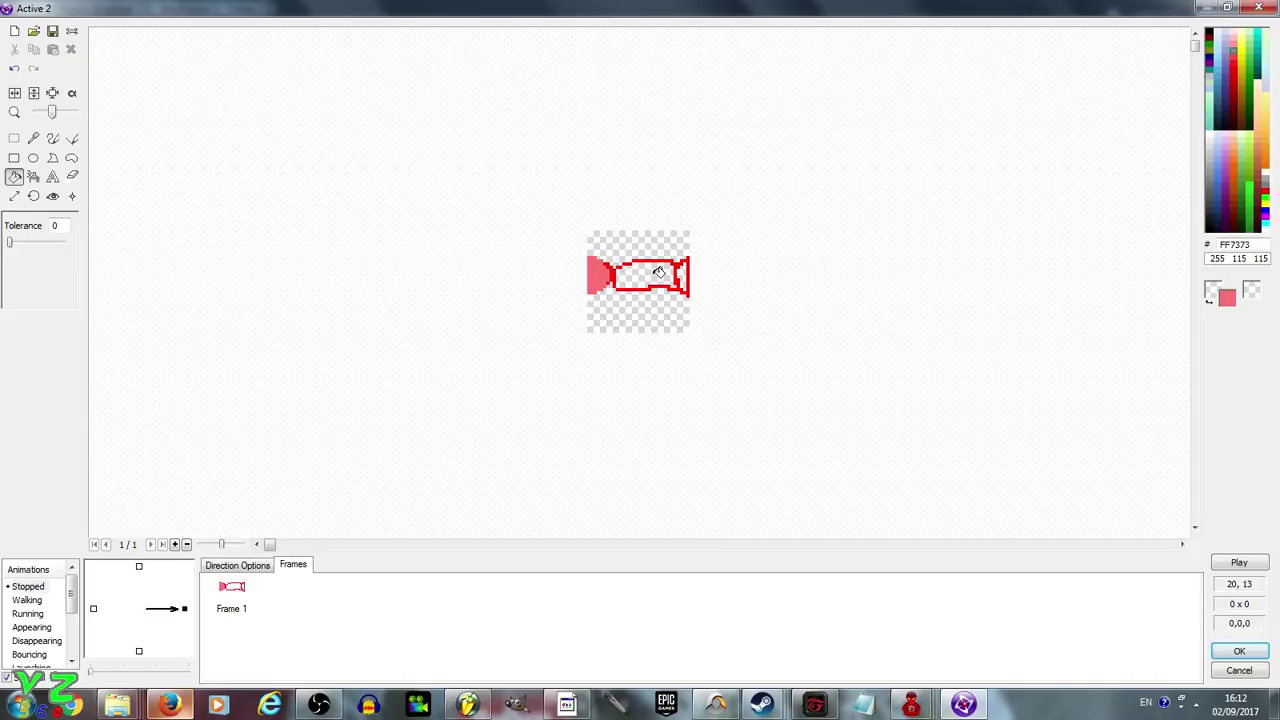
{"action": "key", "text": "ctrl+z"}
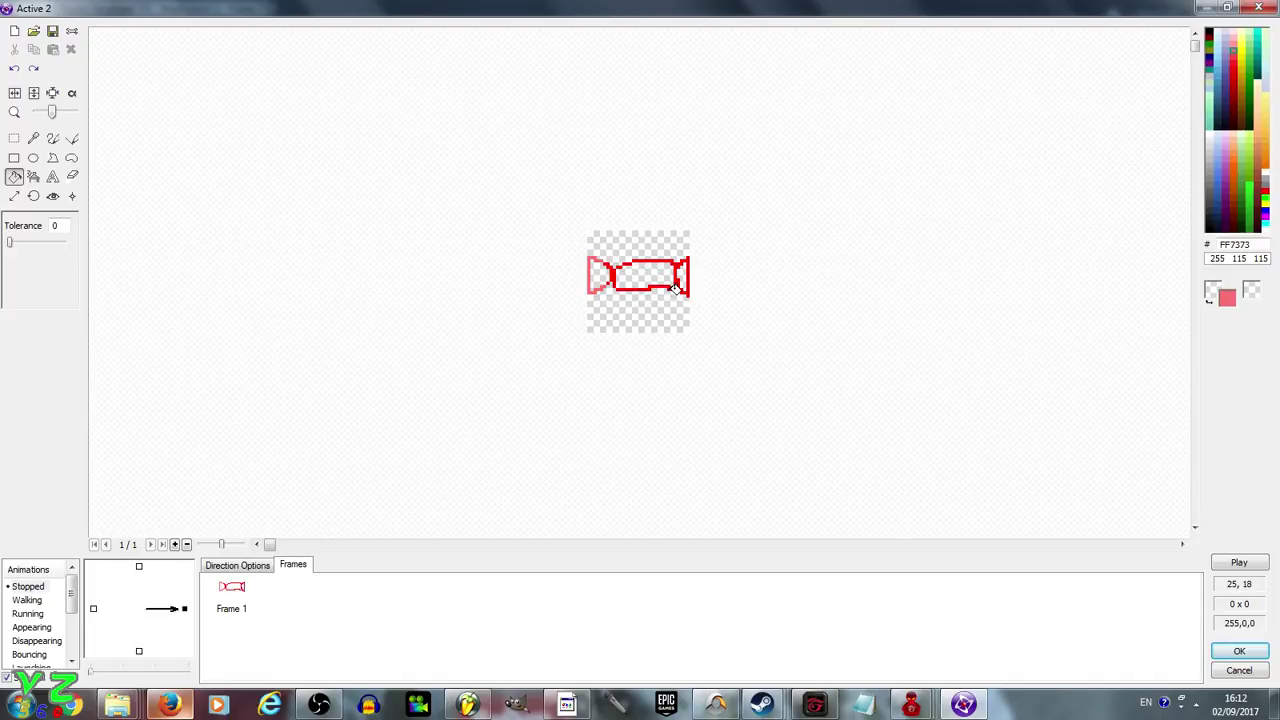
{"action": "left_click", "coordinate": [600, 276]}
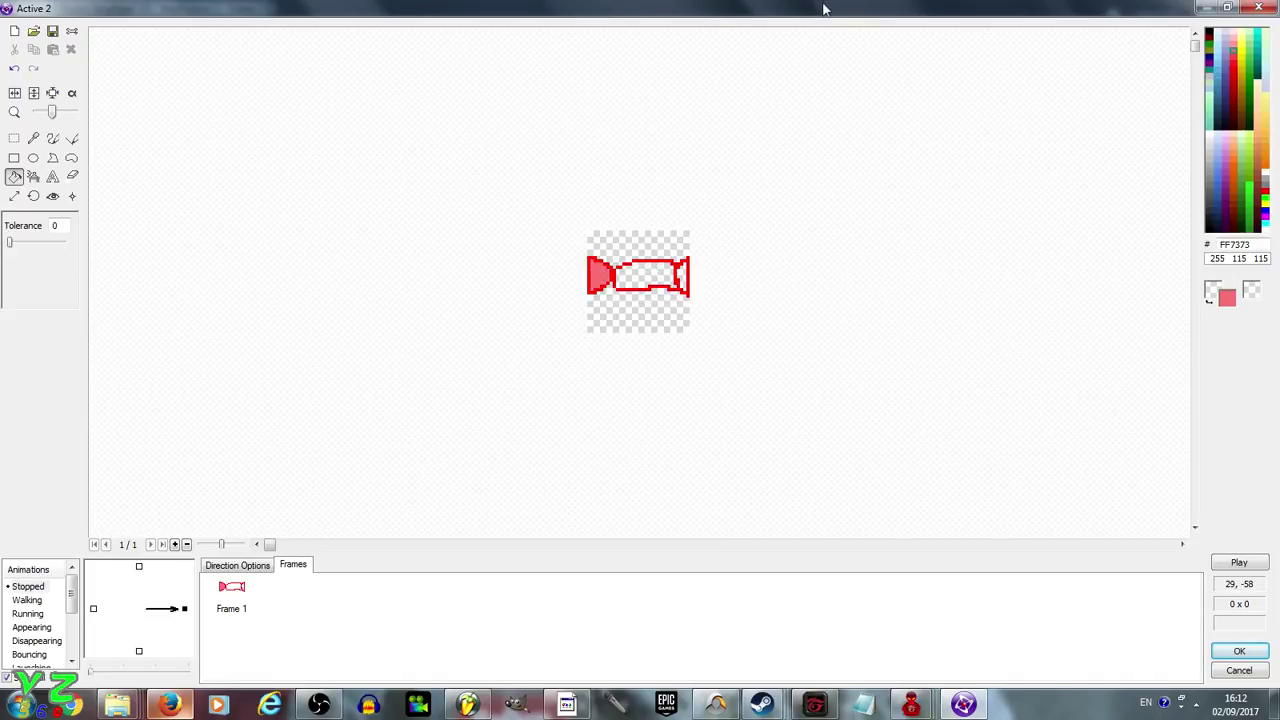
{"action": "left_click", "coordinate": [648, 274]}
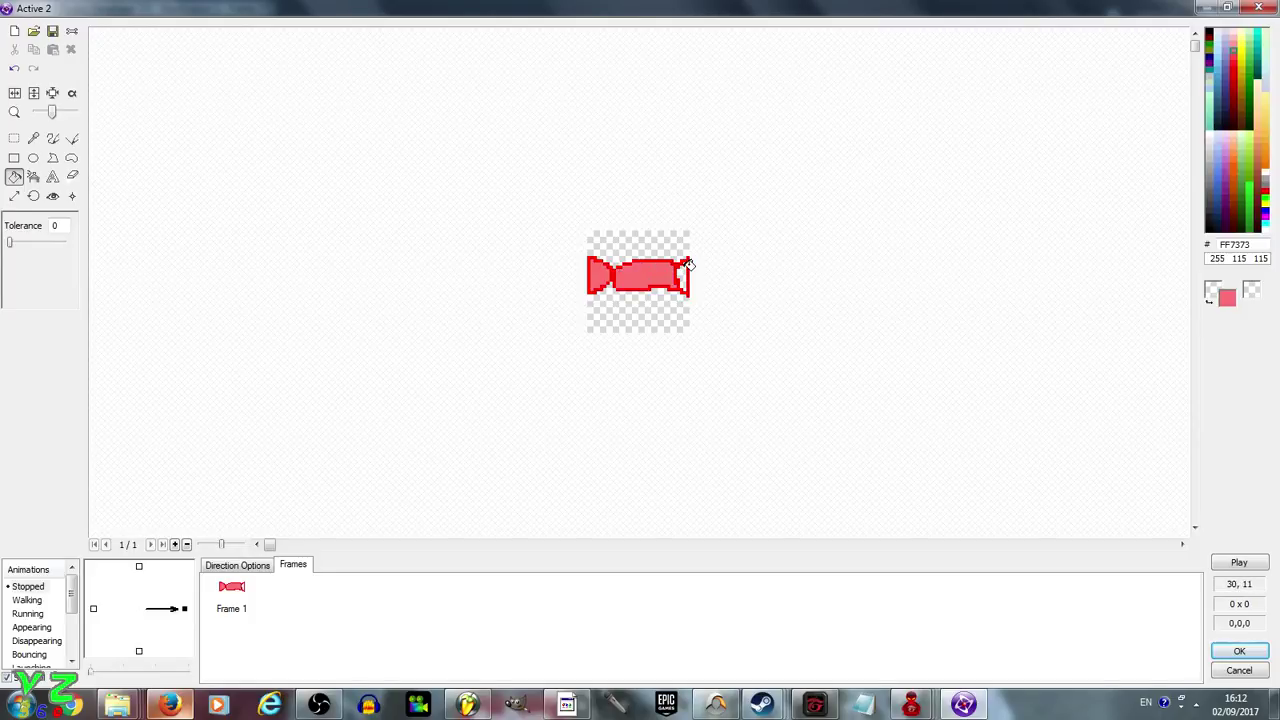
{"action": "left_click", "coordinate": [685, 270]}
{"action": "left_click", "coordinate": [1238, 653]}
{"action": "left_click", "coordinate": [863, 428]}
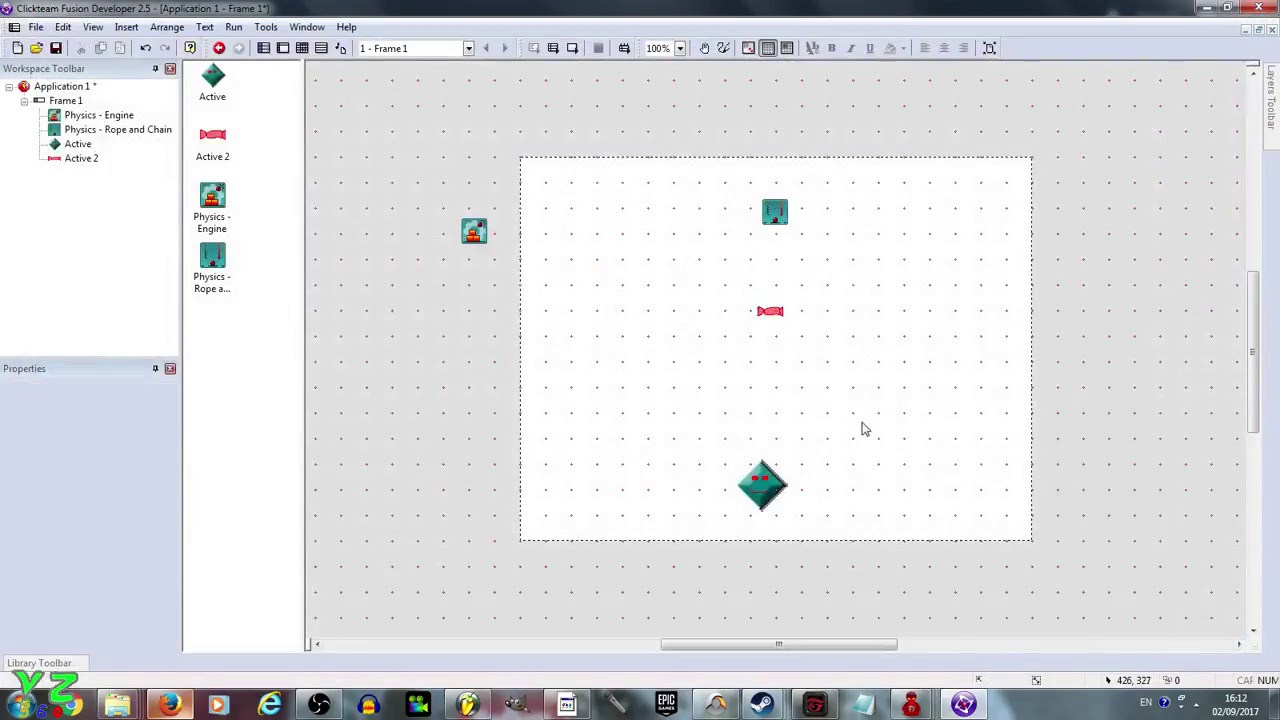
Crop the candy image to its outline and place its hot spot and action point at the centre of gravity.
{"action": "double_click", "coordinate": [770, 314]}
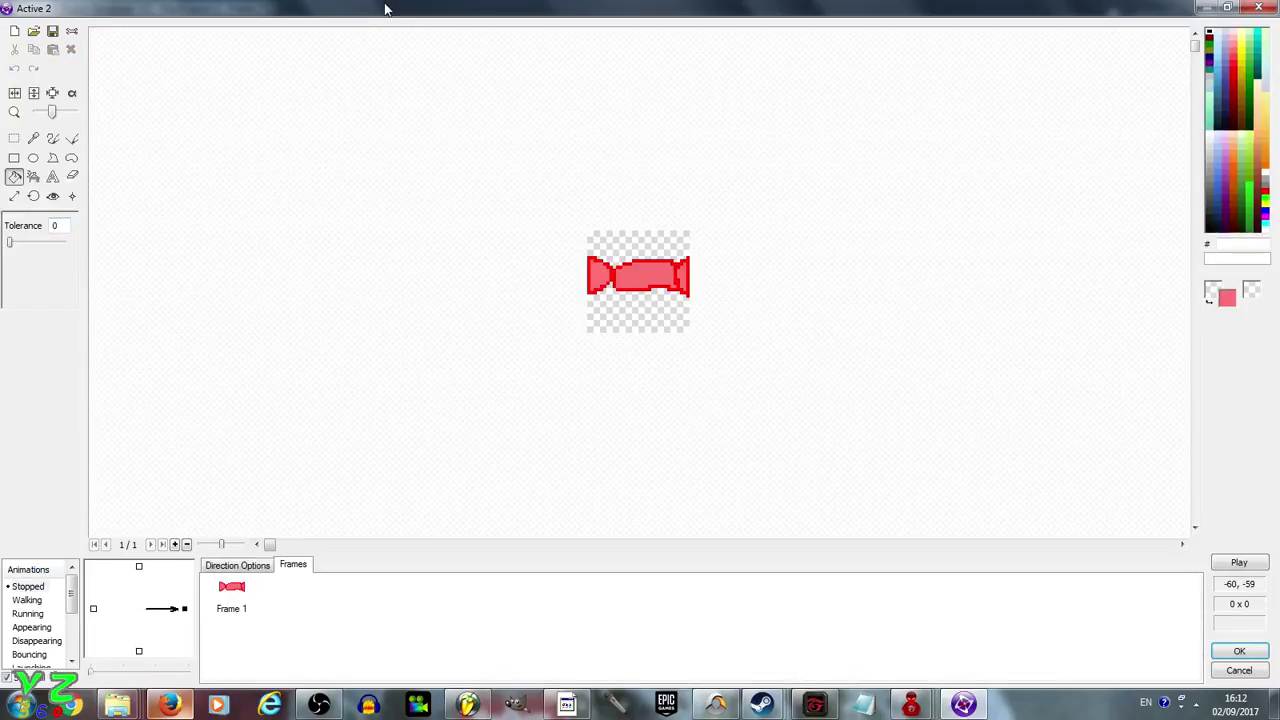
{"action": "left_click", "coordinate": [53, 93]}
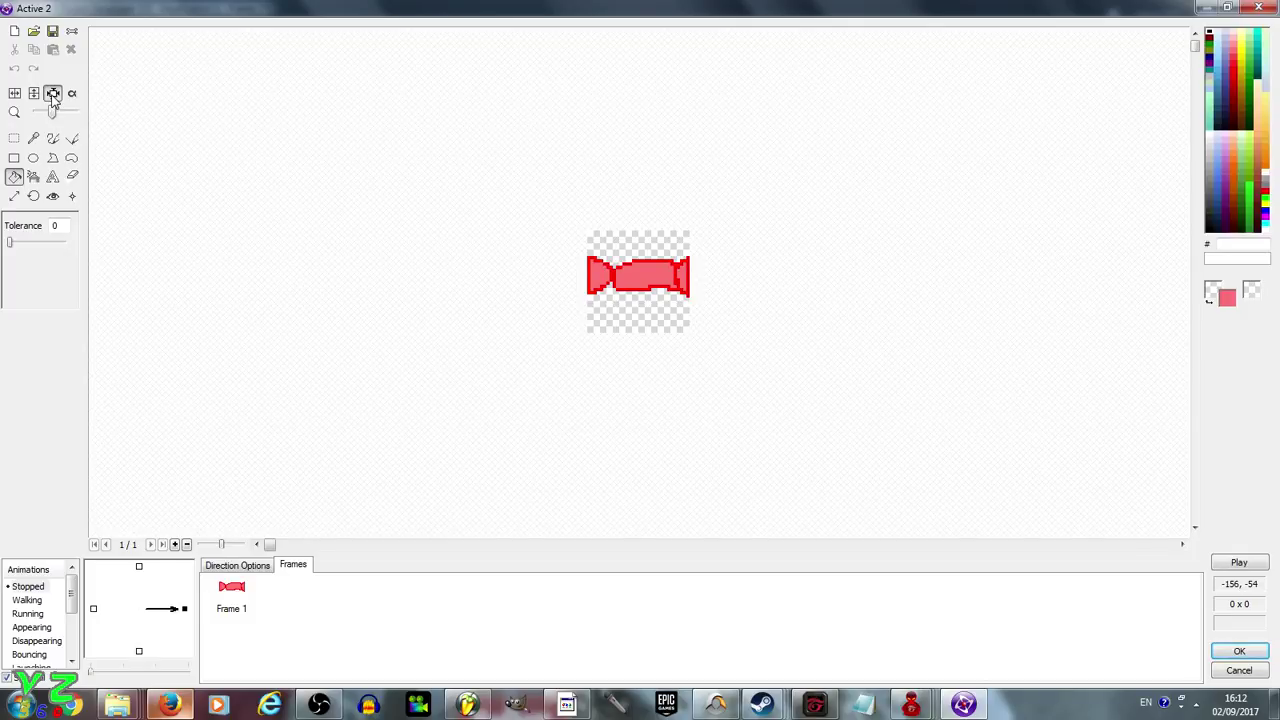
{"action": "left_click", "coordinate": [53, 197]}
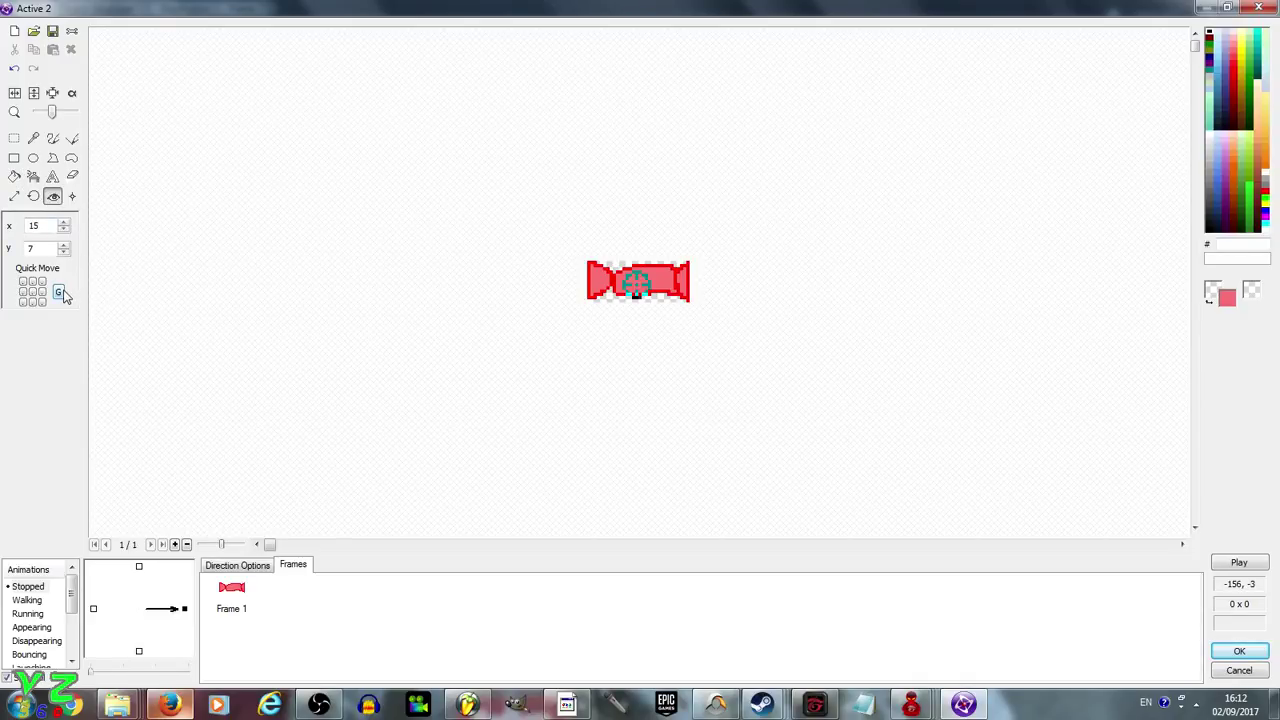
{"action": "left_click", "coordinate": [72, 197]}
{"action": "left_click", "coordinate": [59, 291]}
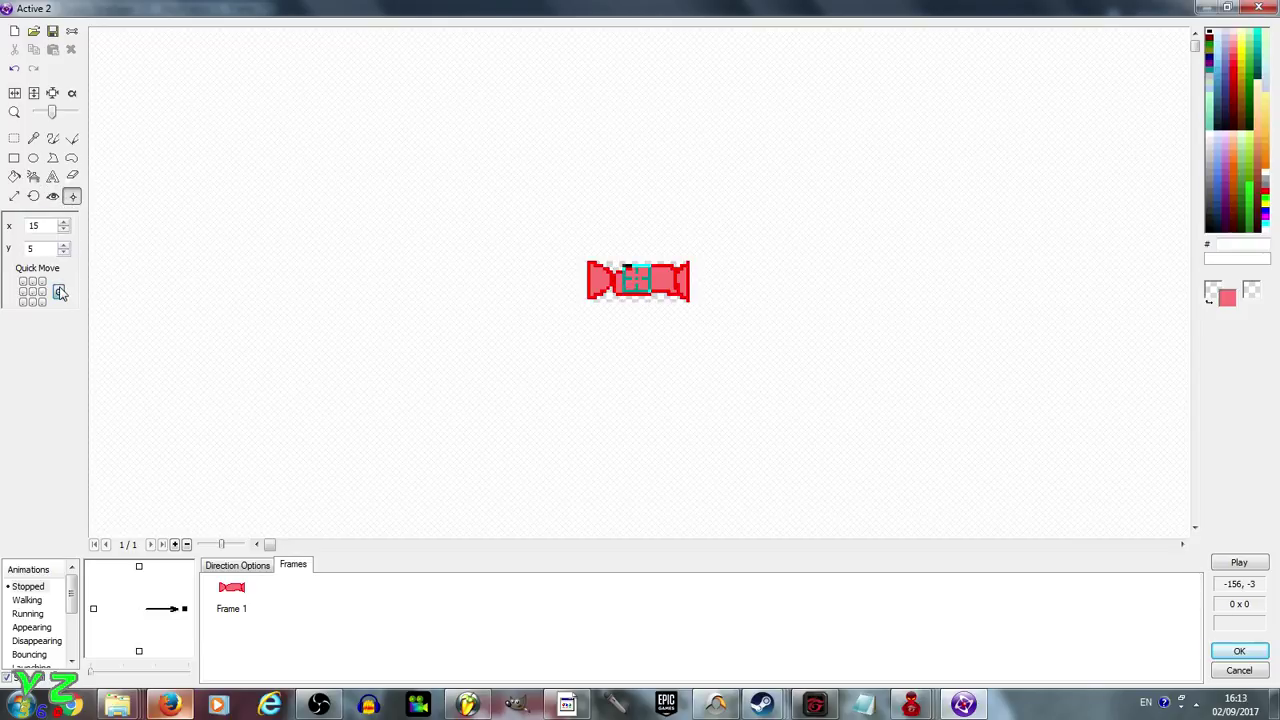
{"action": "left_click", "coordinate": [1240, 651]}
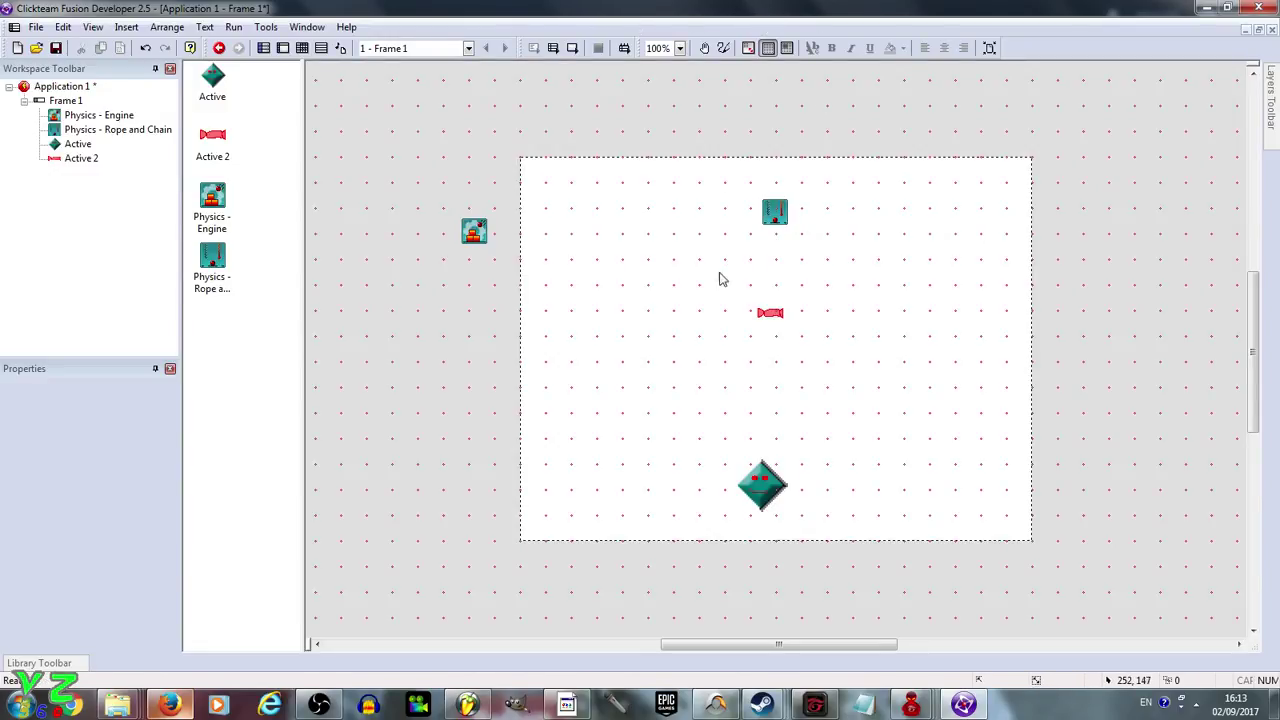
Set the candy object's movement type to Physics - Static movement.
{"action": "left_click_drag", "start_coordinate": [743, 287], "coordinate": [834, 366]}
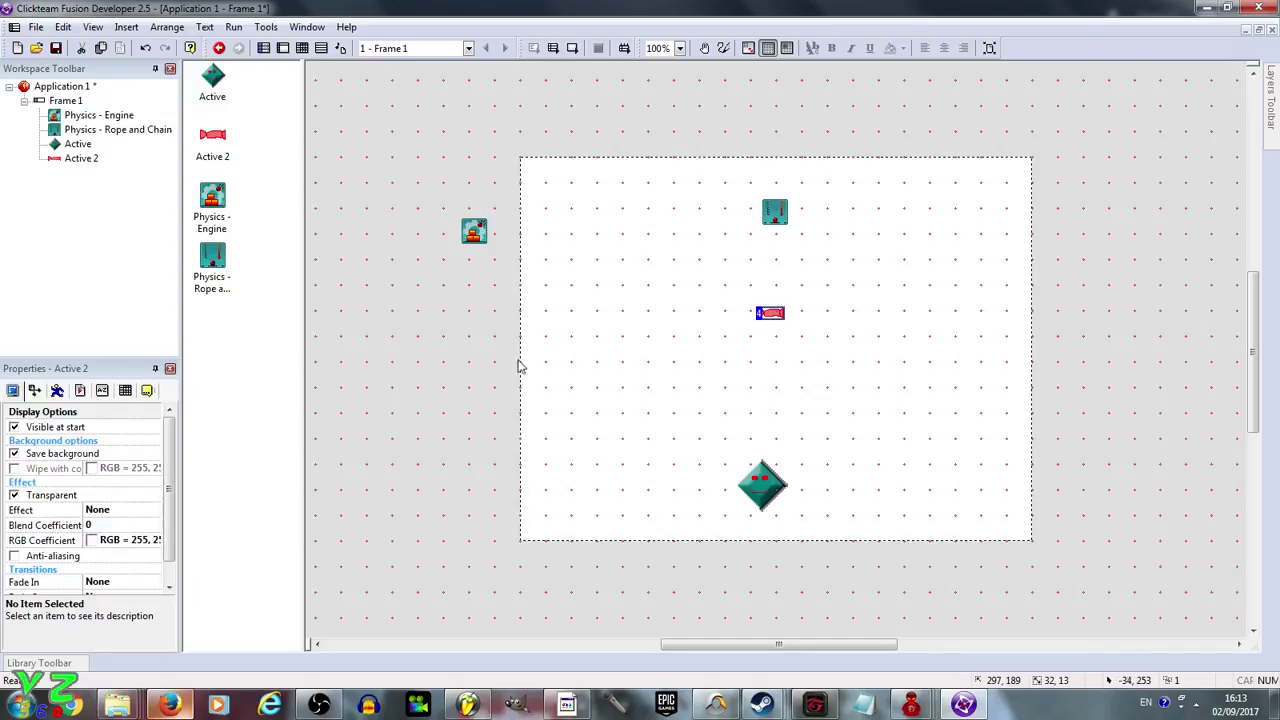
{"action": "left_click", "coordinate": [79, 391]}
{"action": "left_click", "coordinate": [56, 391]}
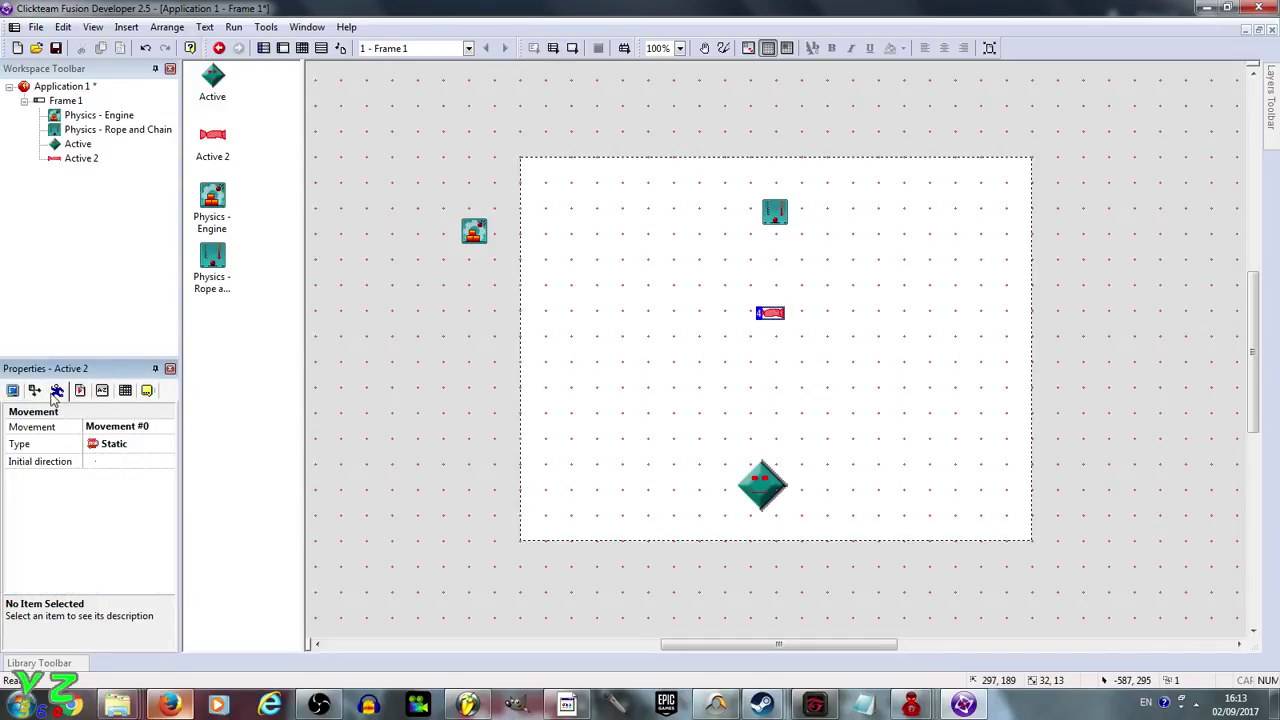
{"action": "left_click", "coordinate": [128, 452]}
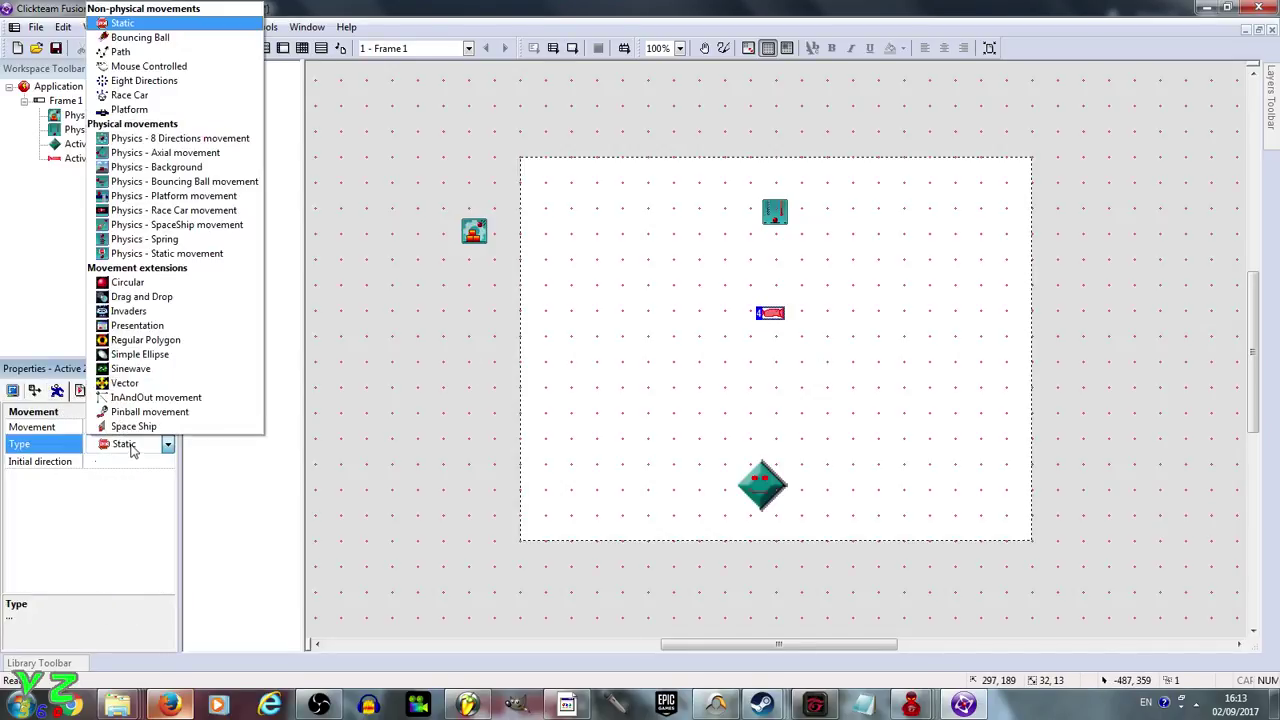
{"action": "left_click", "coordinate": [181, 258]}
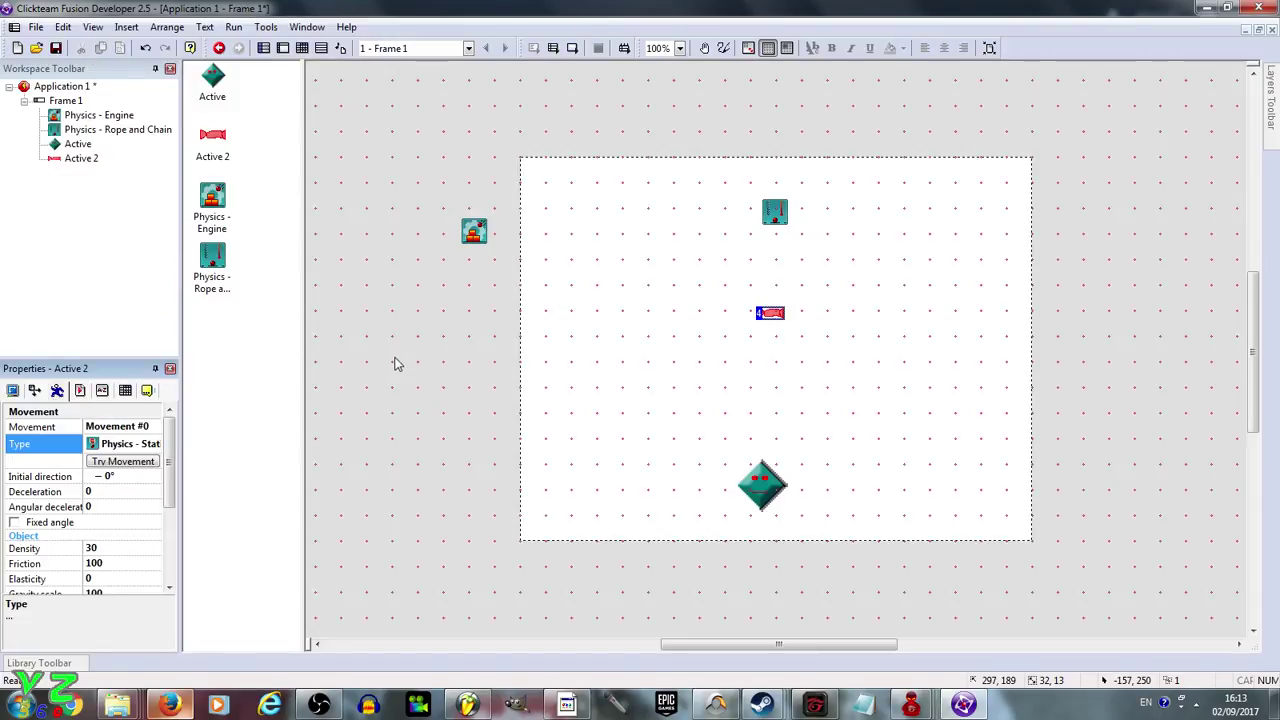
{"action": "left_click", "coordinate": [394, 363]}
Run the frame to test how the rope and candy behave, and close the test window.
{"action": "left_click", "coordinate": [572, 48]}
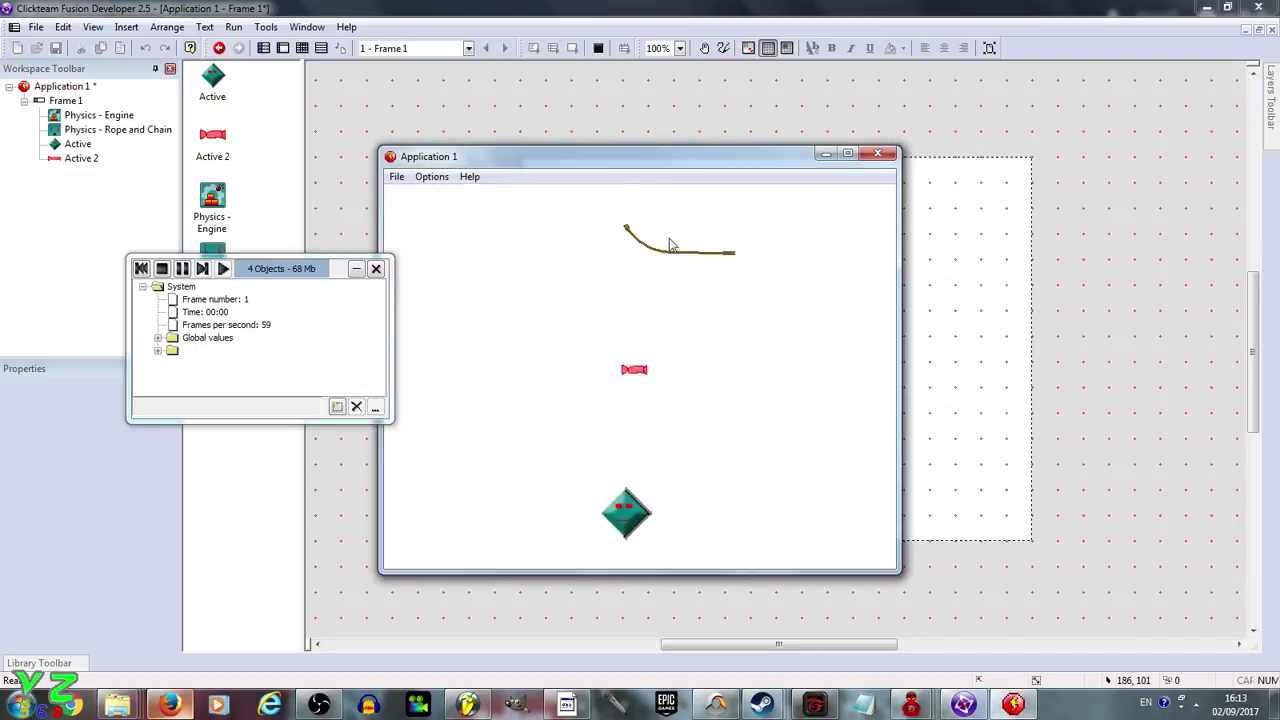
{"action": "left_click", "coordinate": [877, 153]}
{"action": "right_click", "coordinate": [868, 186]}
{"action": "left_click", "coordinate": [851, 182]}
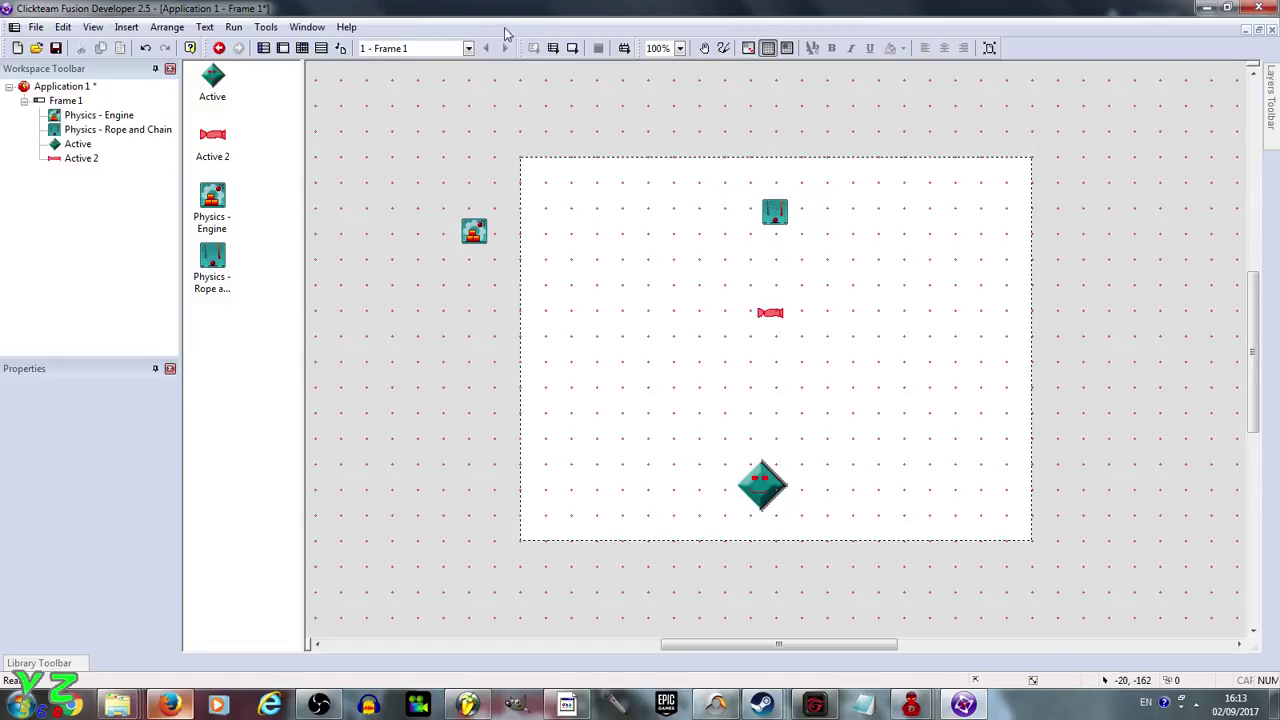
Create a Start of Frame condition in the frame's event editor.
{"action": "left_click", "coordinate": [301, 48]}
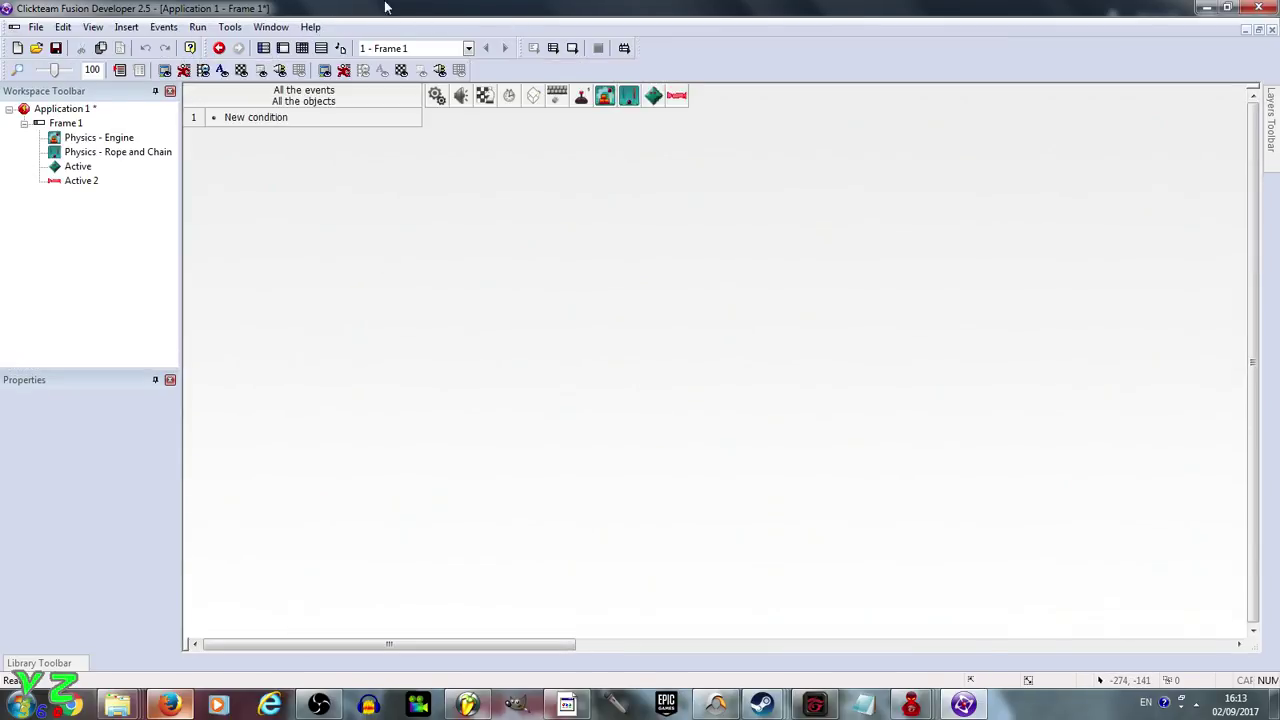
{"action": "left_click", "coordinate": [244, 117]}
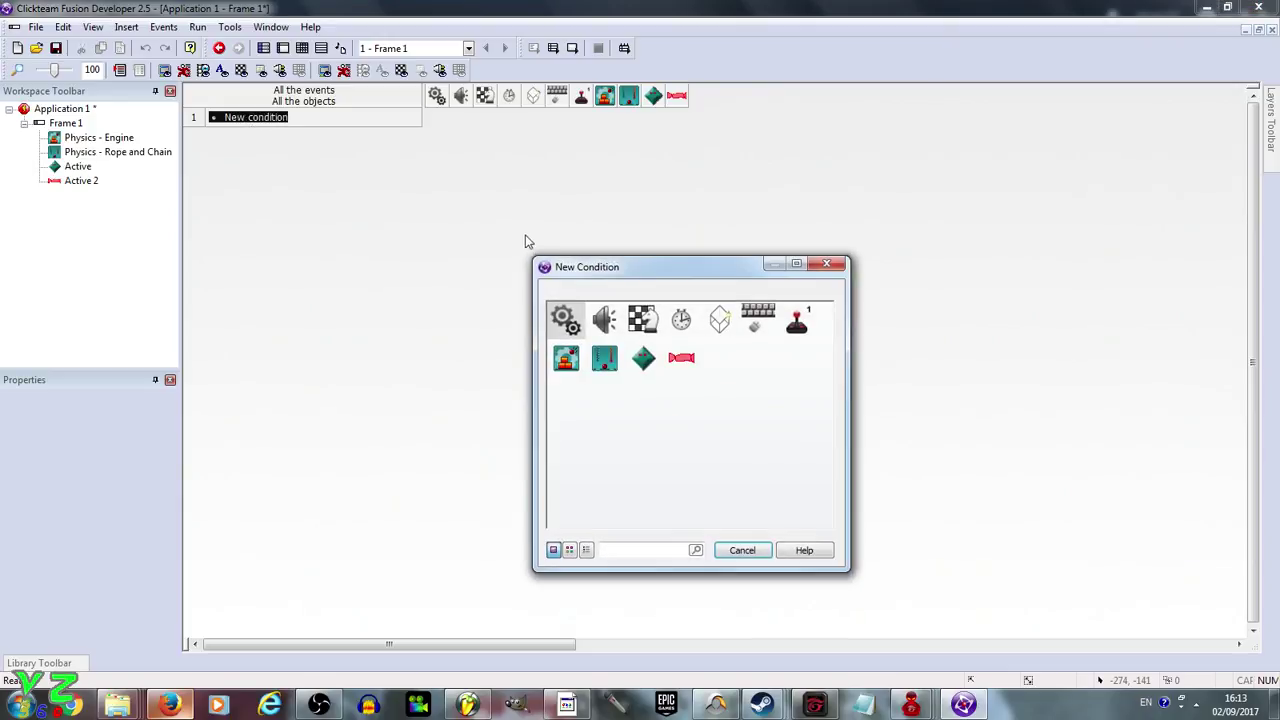
{"action": "left_click", "coordinate": [640, 316]}
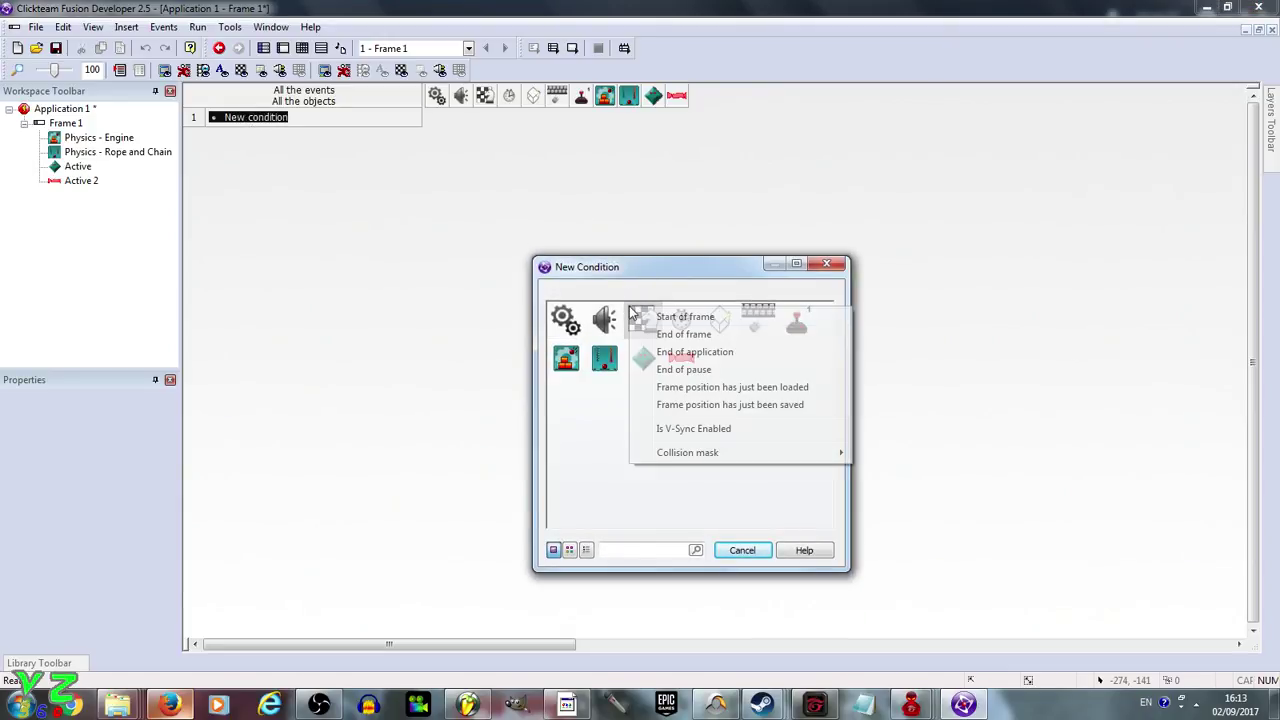
{"action": "left_click", "coordinate": [660, 314]}
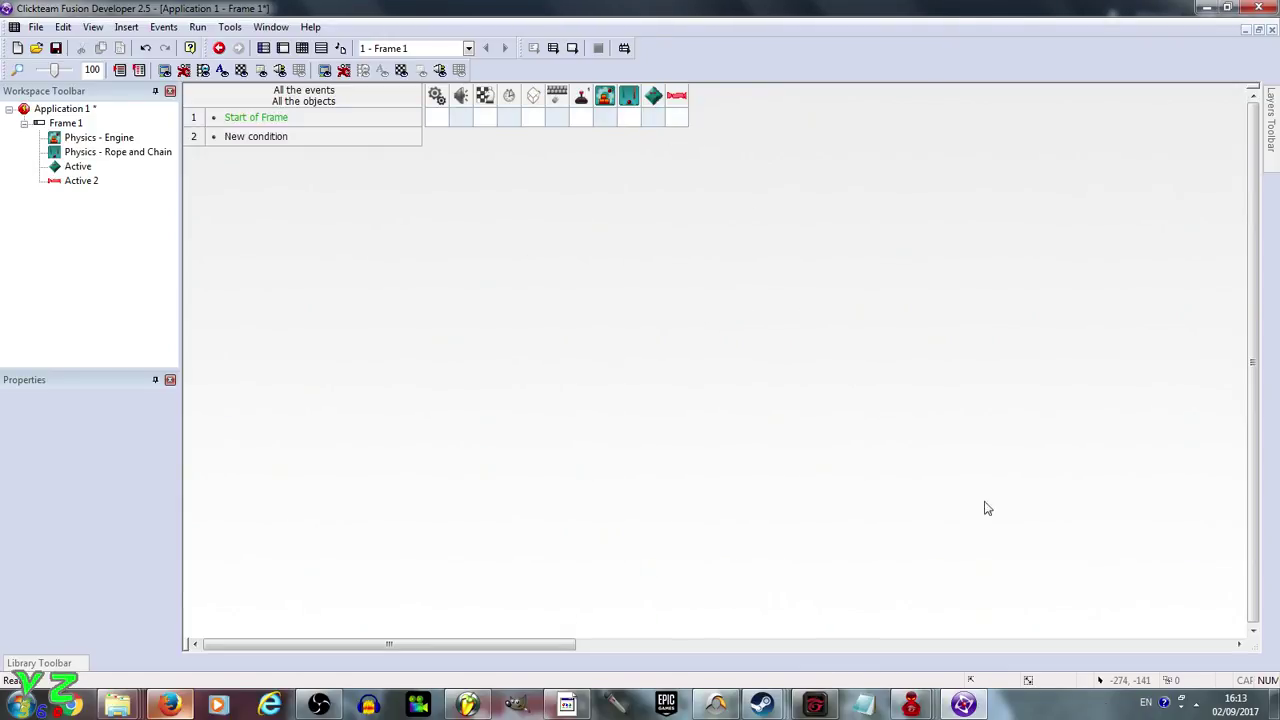
Give the rope a Start of Frame action that attaches the candy's action point to rope element 9.
{"action": "left_click", "coordinate": [637, 117]}
{"action": "mouse_move", "coordinate": [700, 167]}
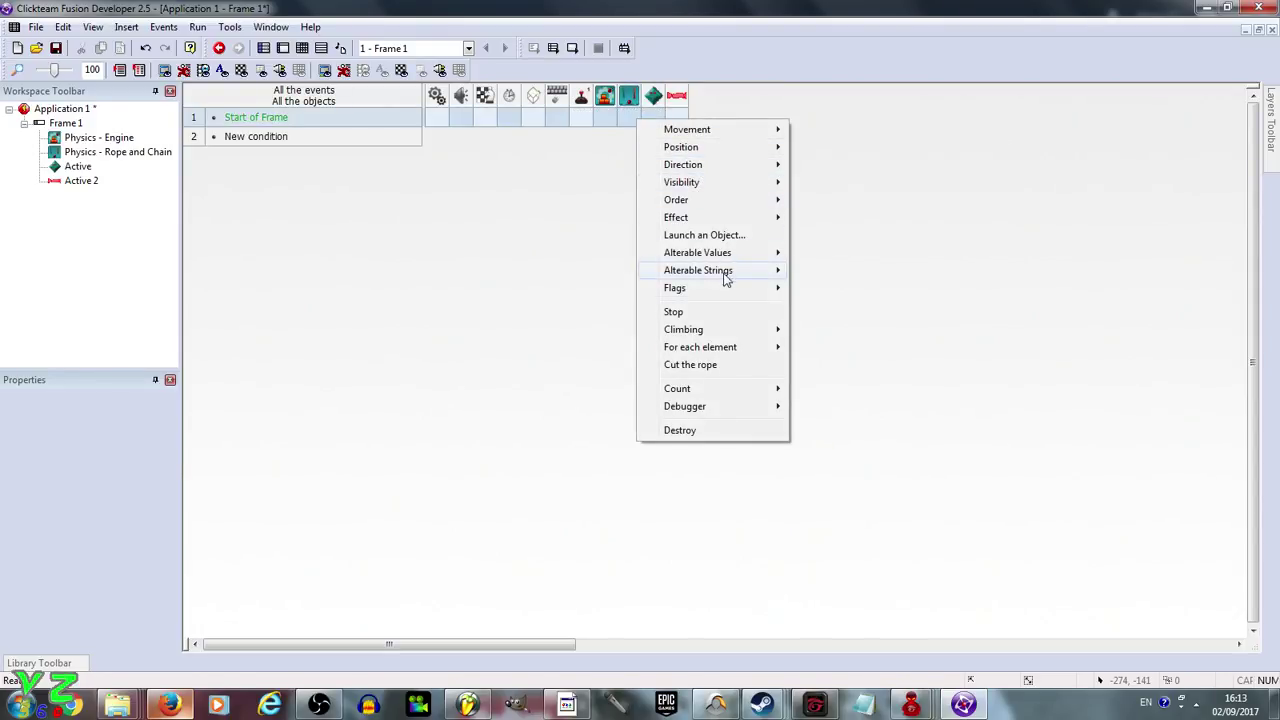
{"action": "mouse_move", "coordinate": [700, 331]}
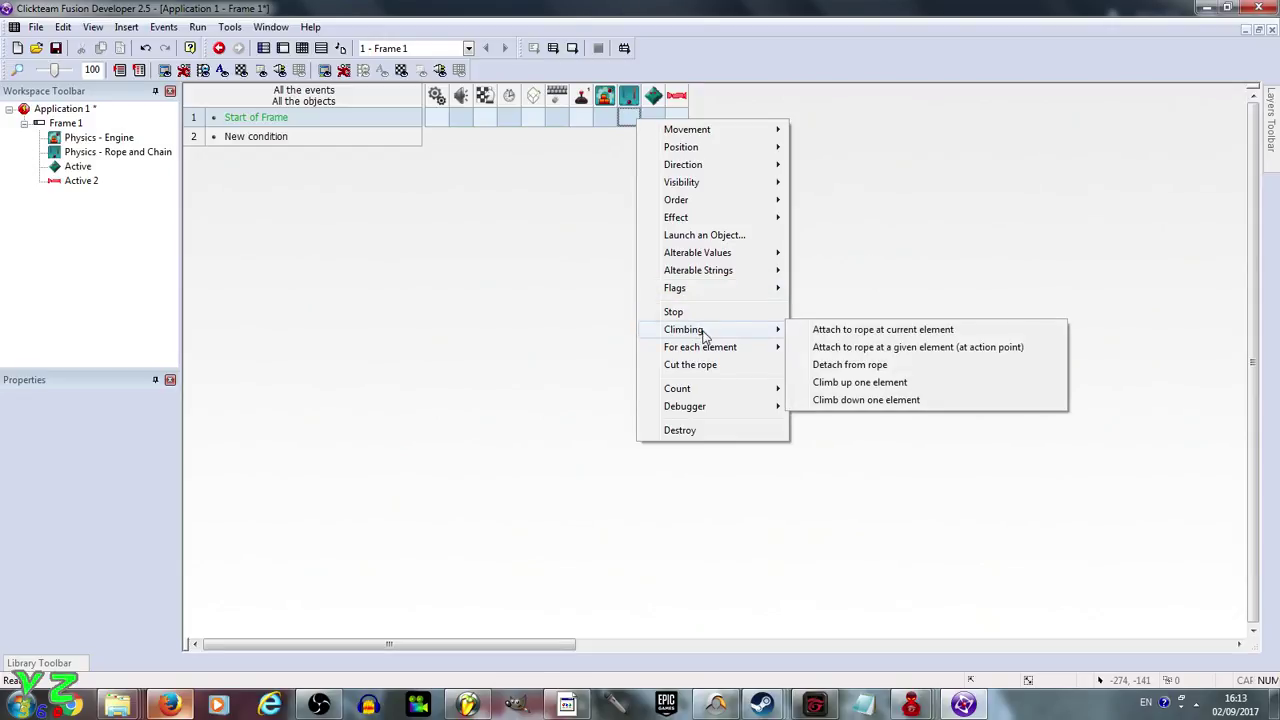
{"action": "left_click", "coordinate": [845, 349]}
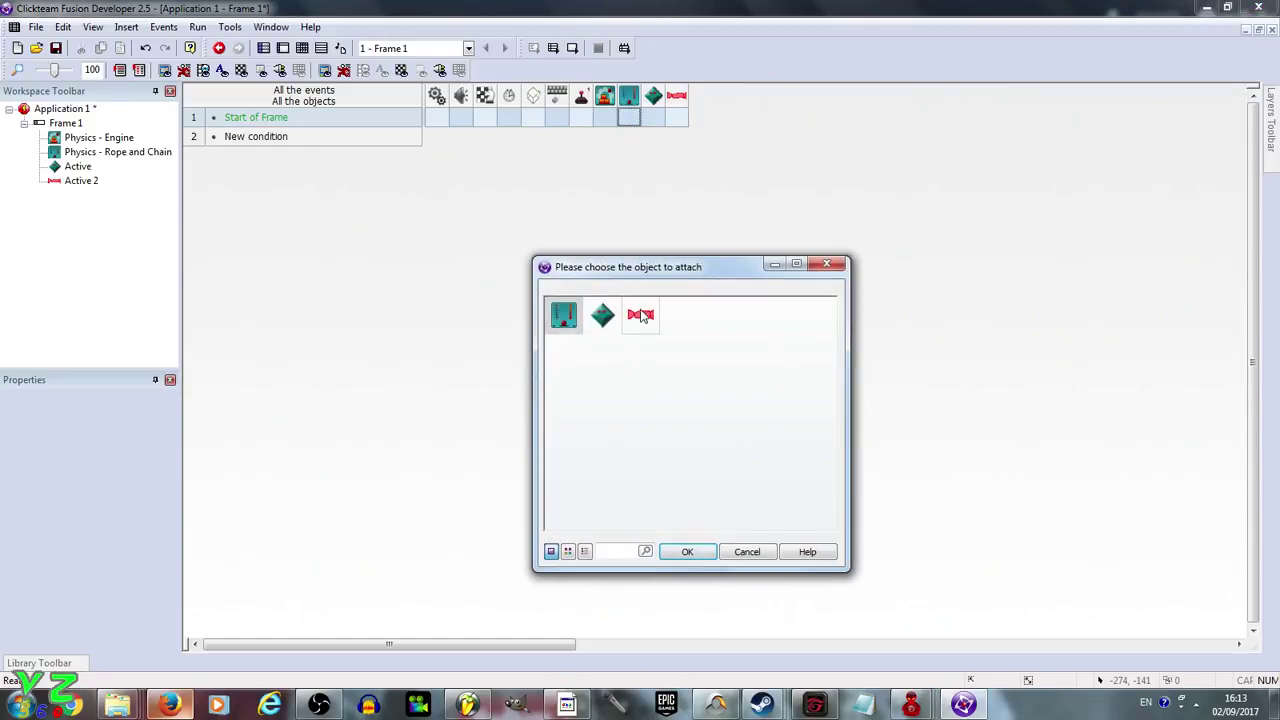
{"action": "double_click", "coordinate": [647, 318]}
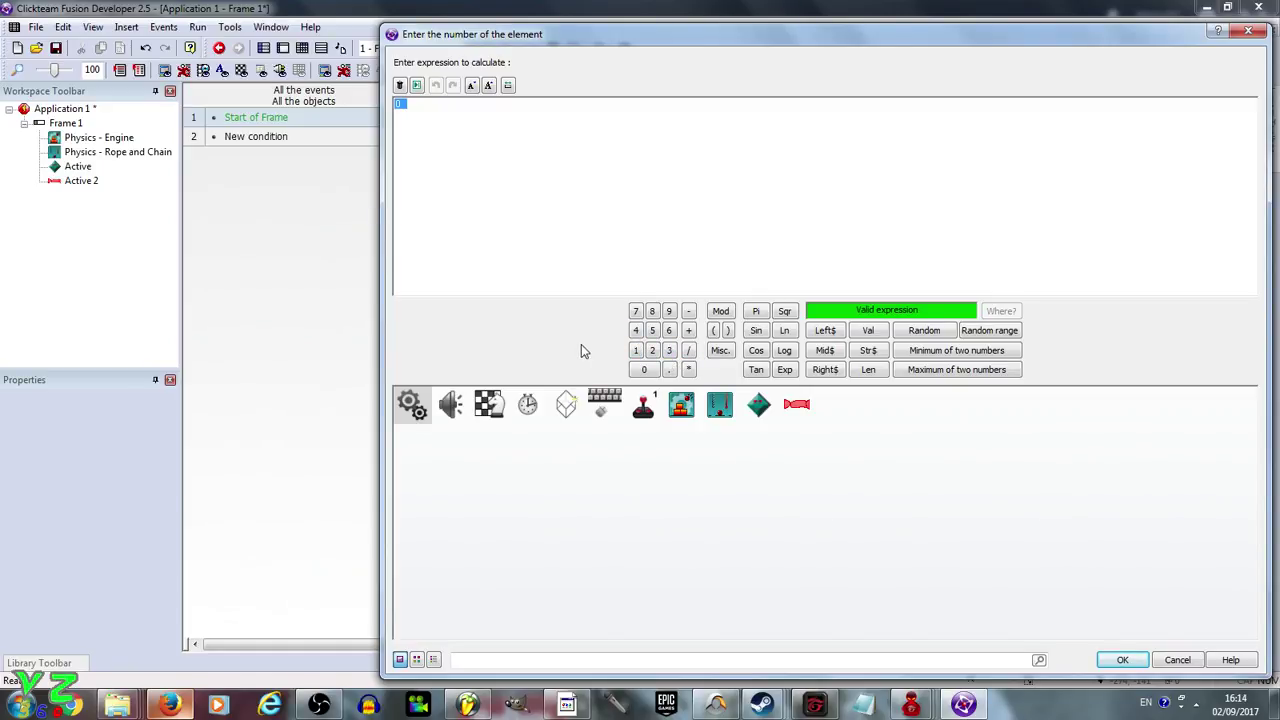
{"action": "type", "text": "9"}
{"action": "left_click", "coordinate": [1123, 660]}
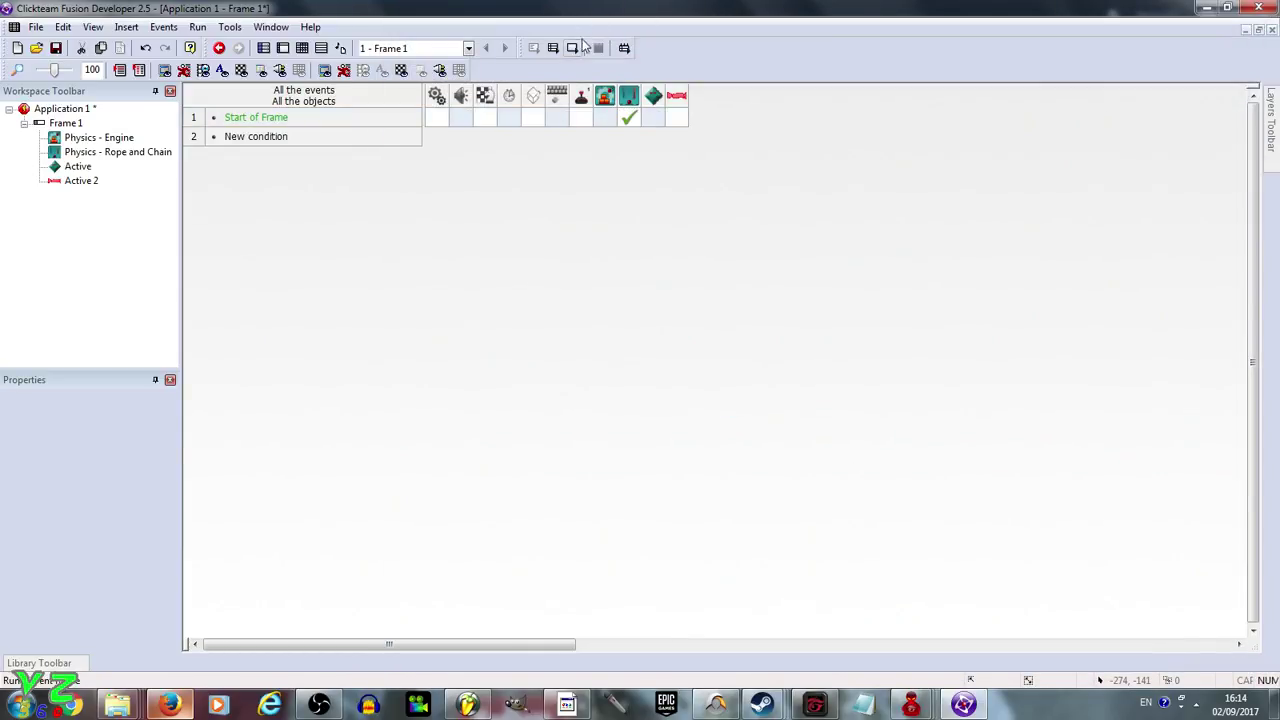
Run the frame to check the candy hanging on the rope, and close the test window.
{"action": "left_click", "coordinate": [572, 48]}
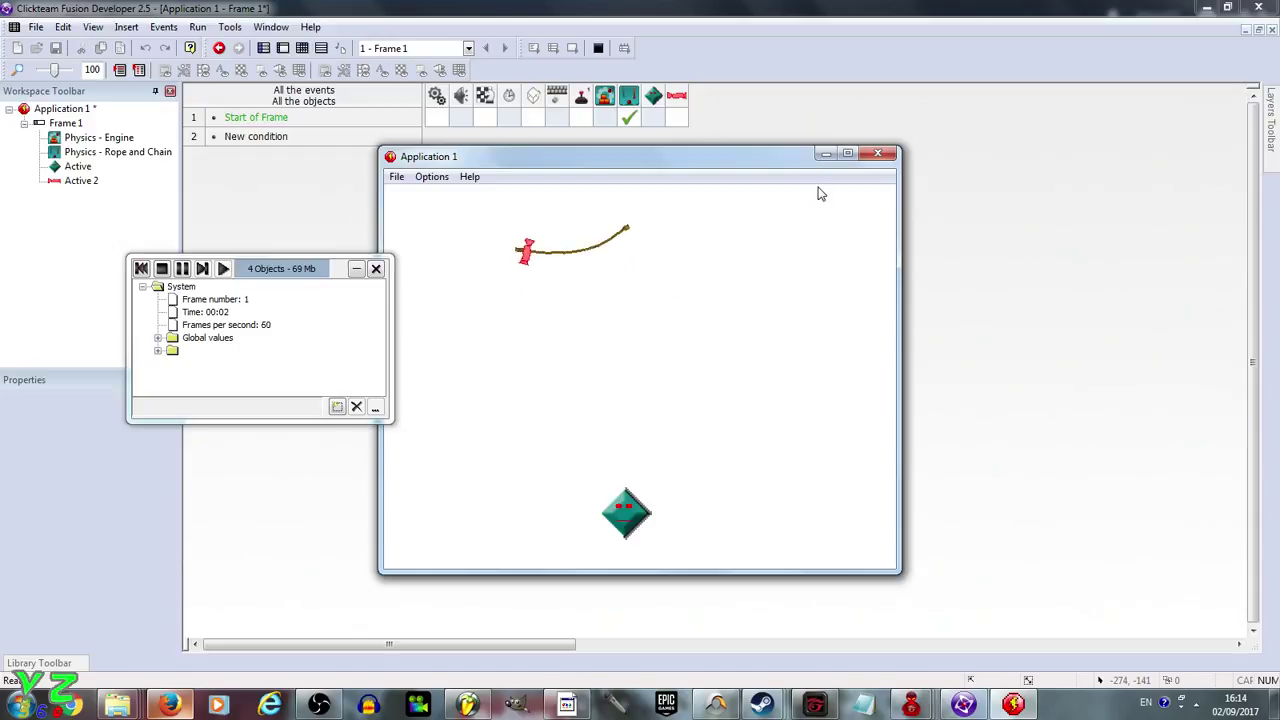
{"action": "left_click", "coordinate": [877, 155]}
{"action": "double_click", "coordinate": [725, 8]}
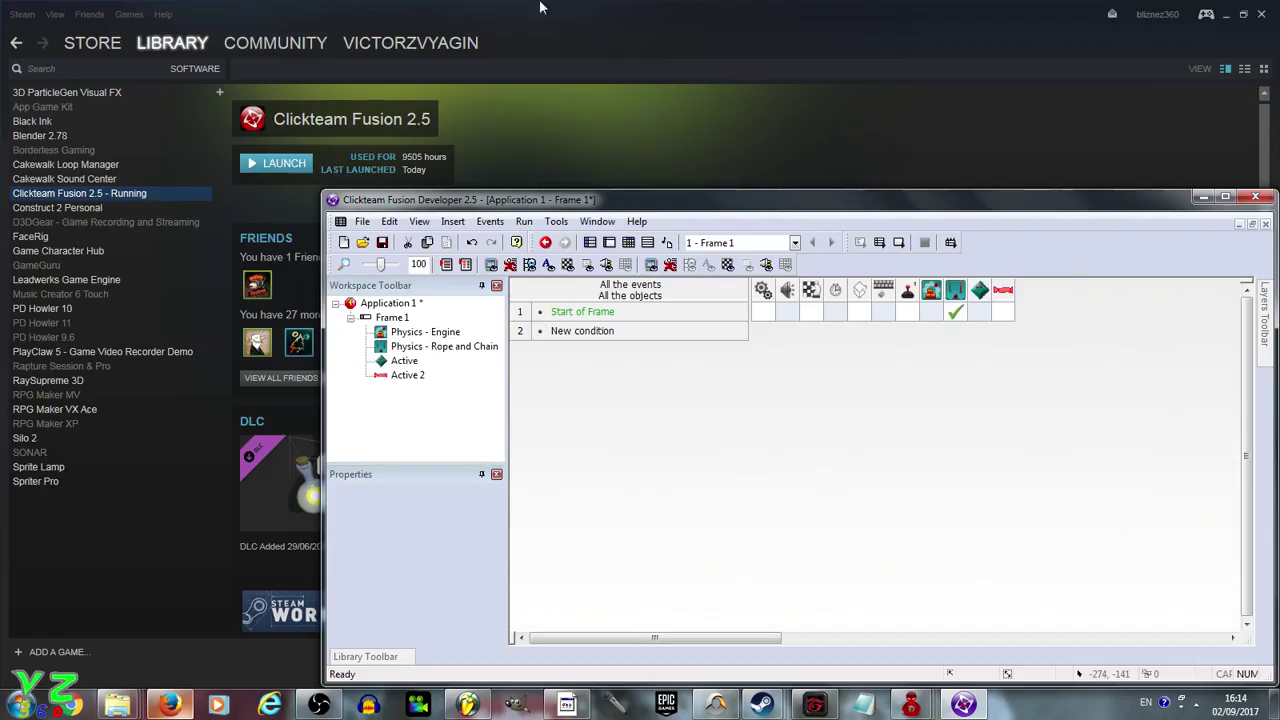
{"action": "double_click", "coordinate": [665, 200]}
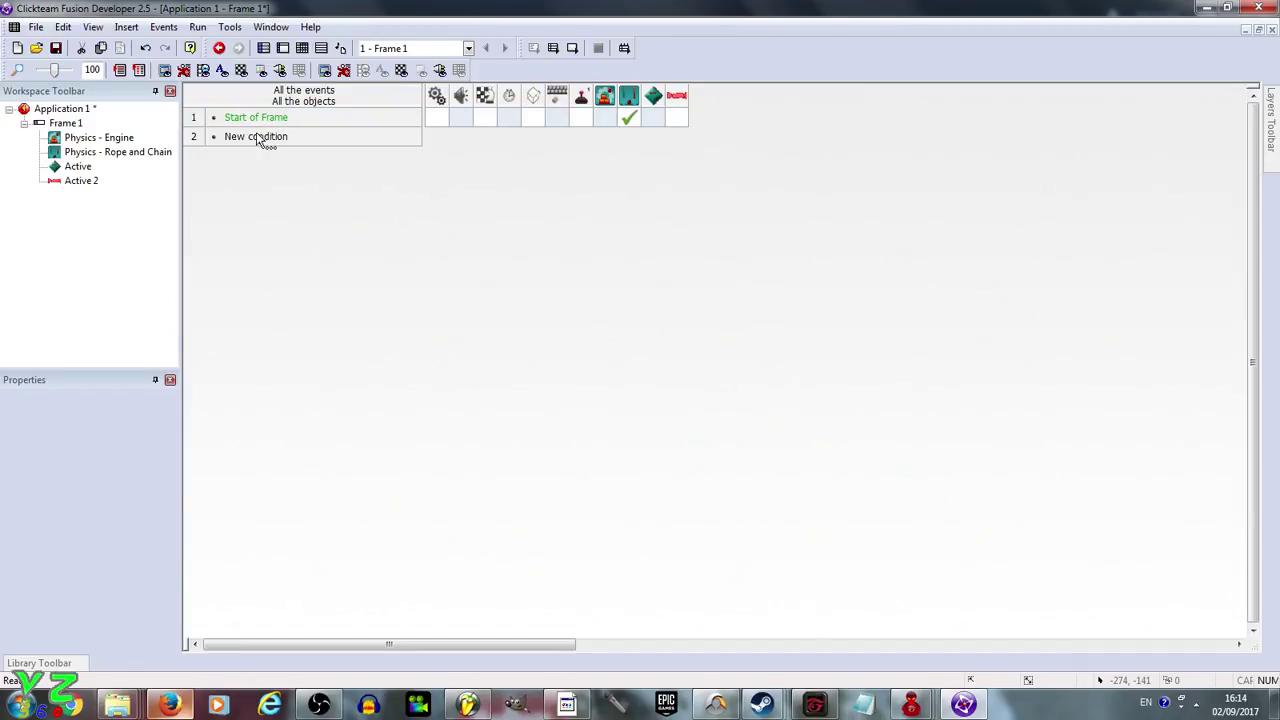
Add a third Active object to the frame, to the right of the candy.
{"action": "left_click", "coordinate": [283, 48]}
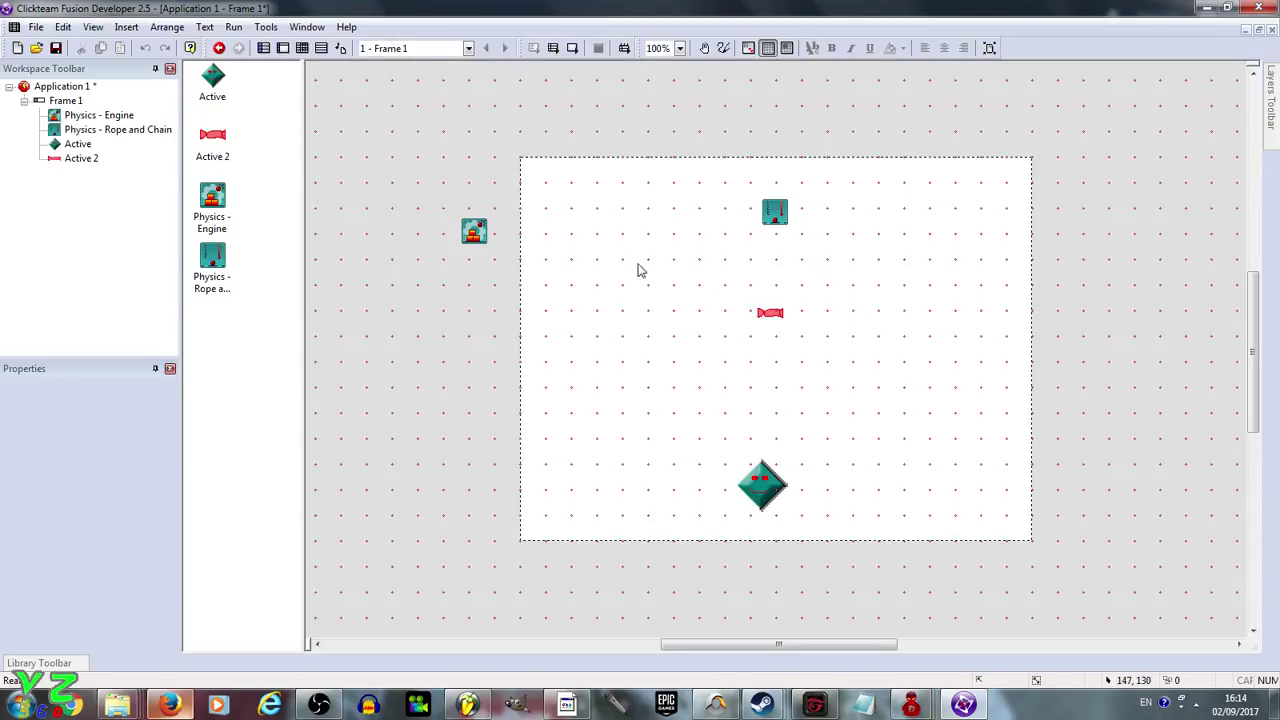
{"action": "double_click", "coordinate": [889, 313]}
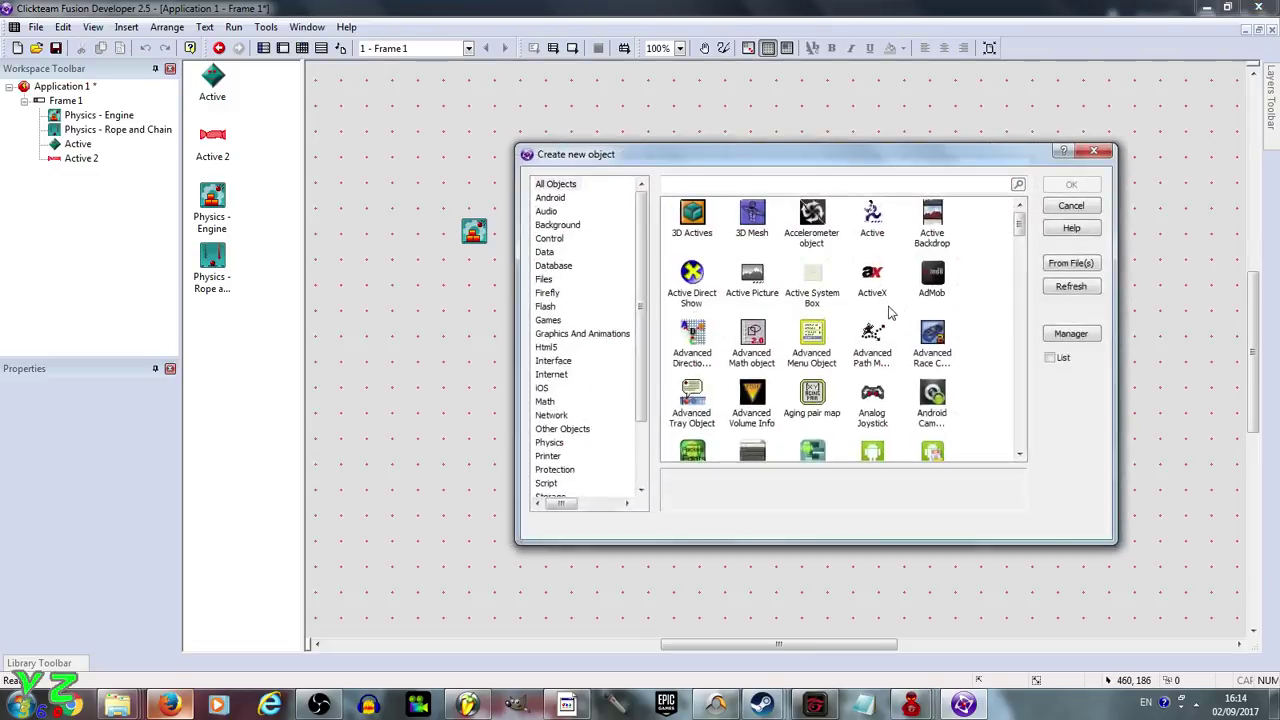
{"action": "double_click", "coordinate": [880, 225]}
{"action": "left_click", "coordinate": [864, 298]}
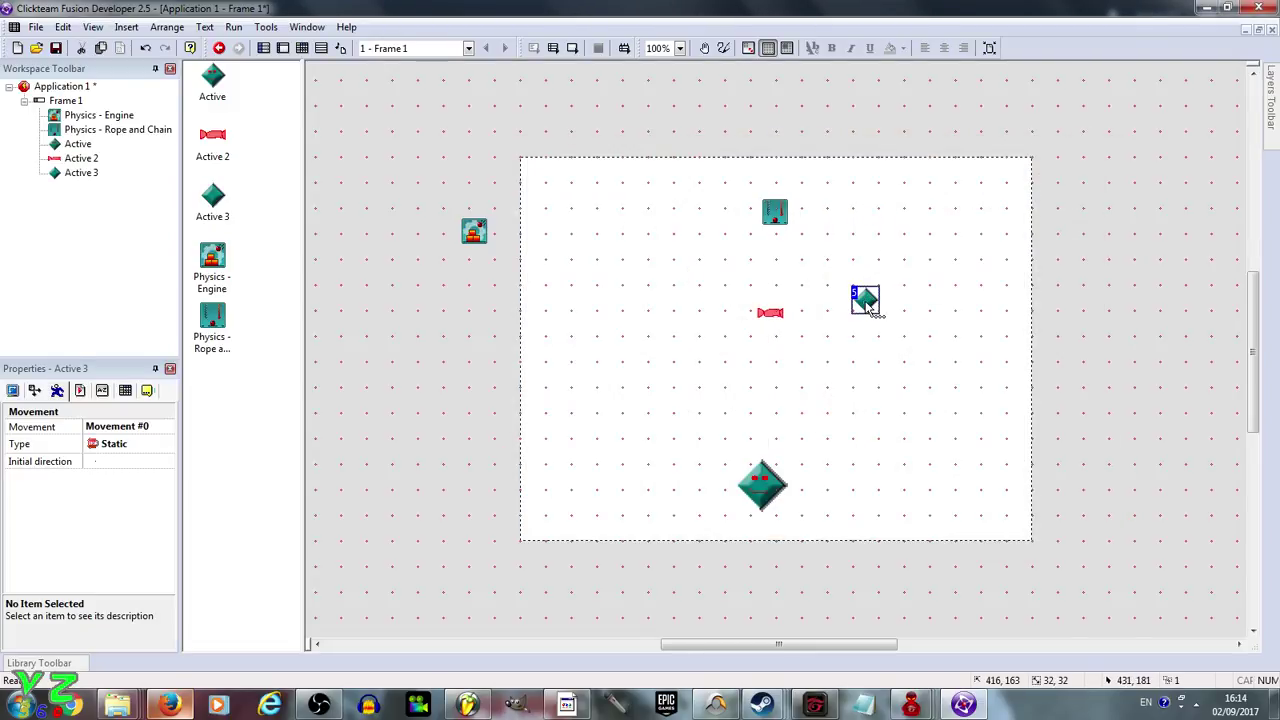
{"action": "left_click", "coordinate": [878, 316]}
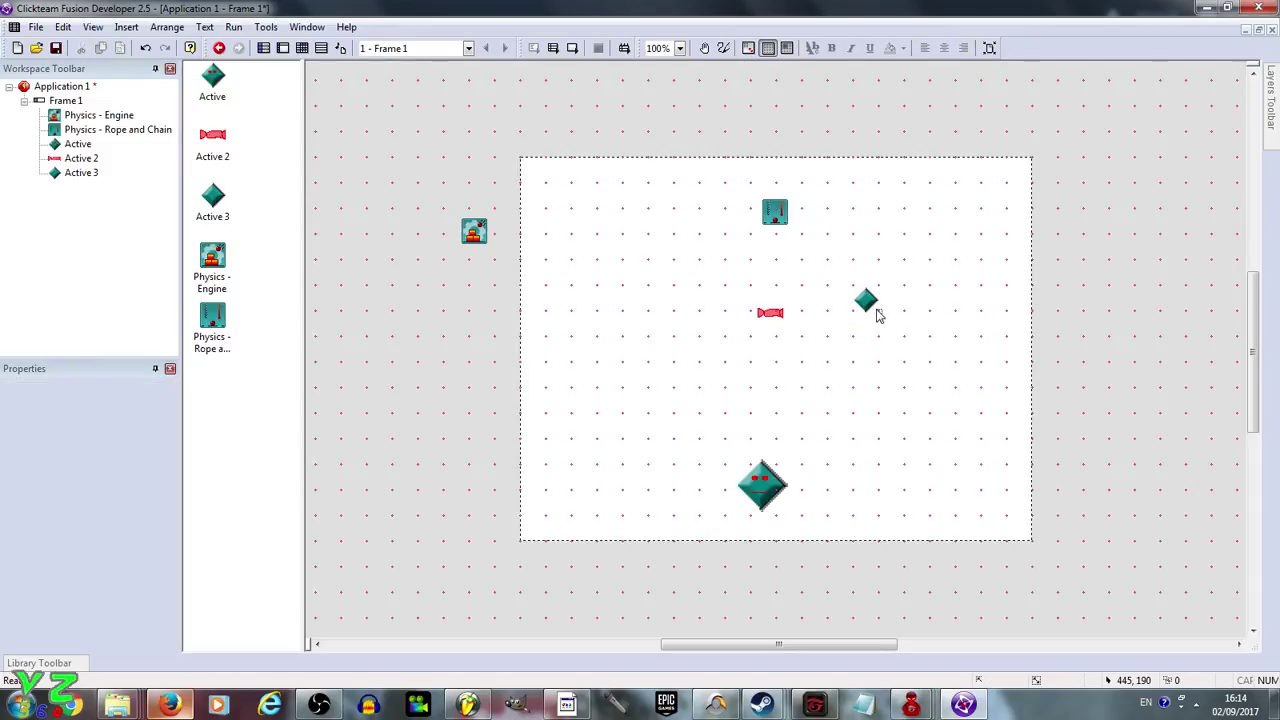
Shrink the third Active object to about 14 by 14 pixels.
{"action": "left_click", "coordinate": [866, 305]}
{"action": "mouse_move", "coordinate": [876, 316]}
{"action": "left_mouse_down"}
{"action": "mouse_move", "coordinate": [884, 324]}
{"action": "mouse_move", "coordinate": [879, 307]}
{"action": "left_mouse_up"}
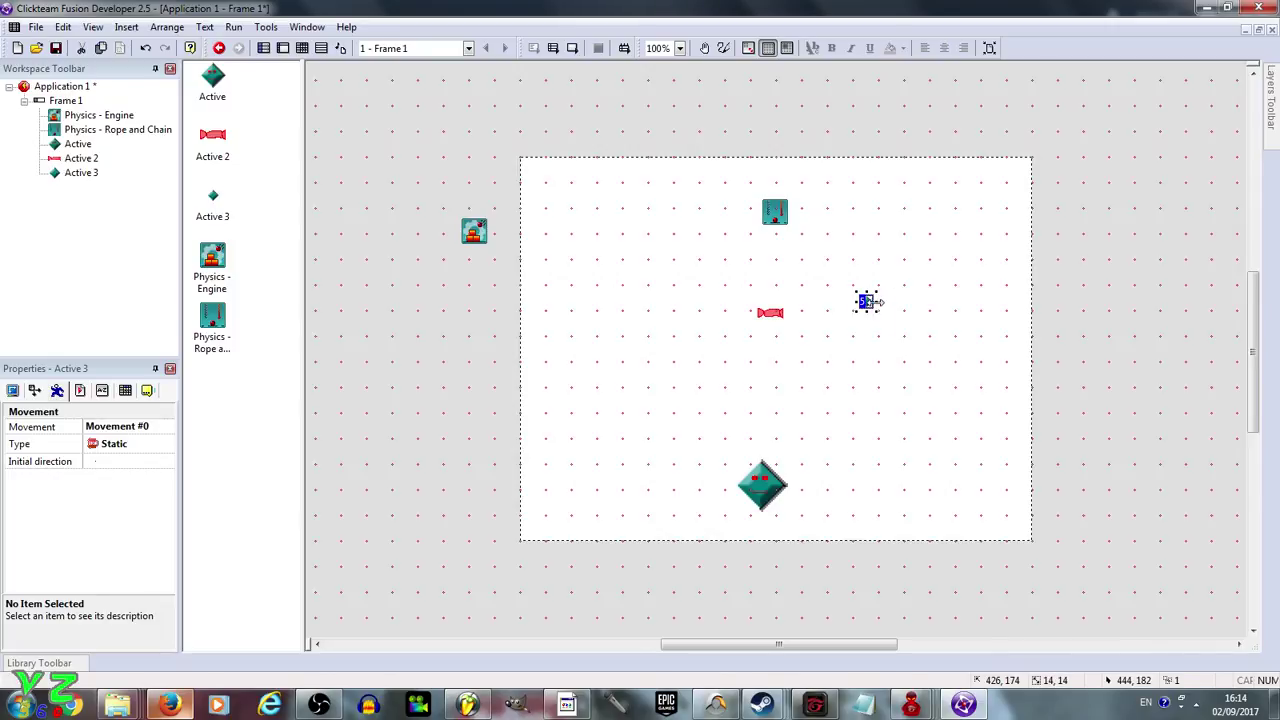
{"action": "right_click", "coordinate": [976, 403]}
{"action": "left_click", "coordinate": [944, 382]}
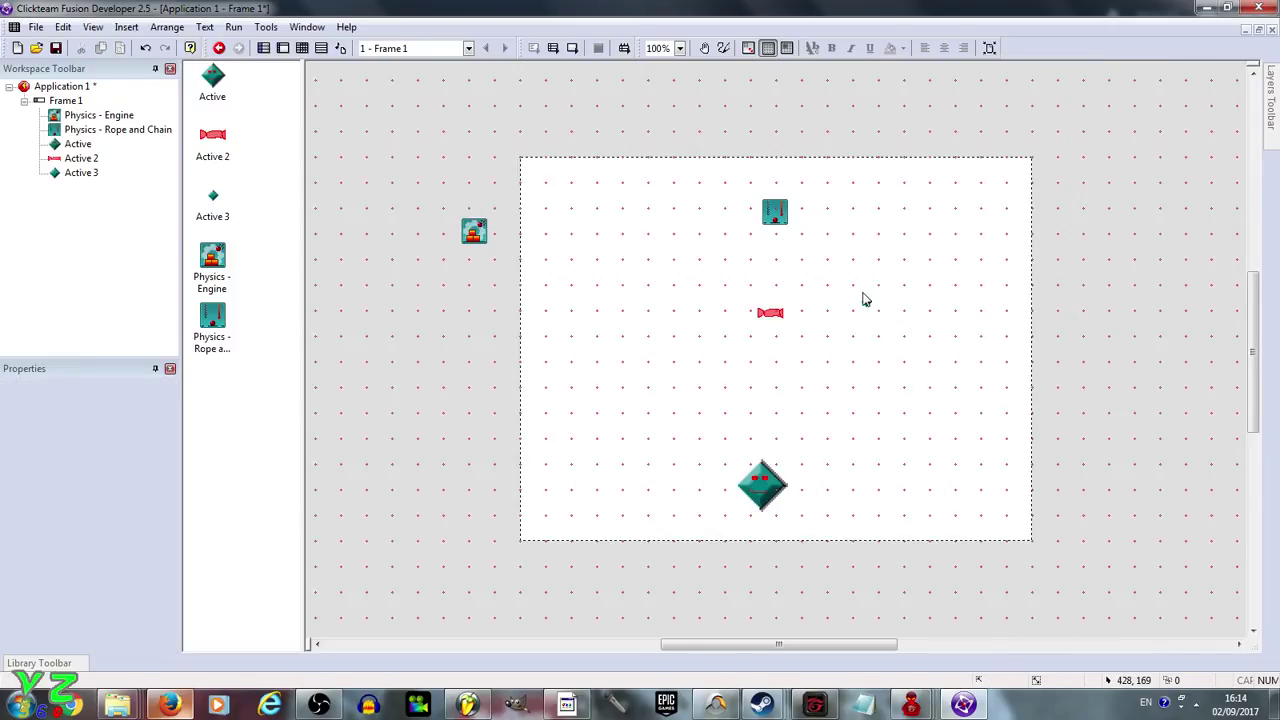
Clear the image of Active 3 and choose black as the outline colour and white as the fill colour.
{"action": "left_click", "coordinate": [867, 304]}
{"action": "double_click", "coordinate": [867, 304]}
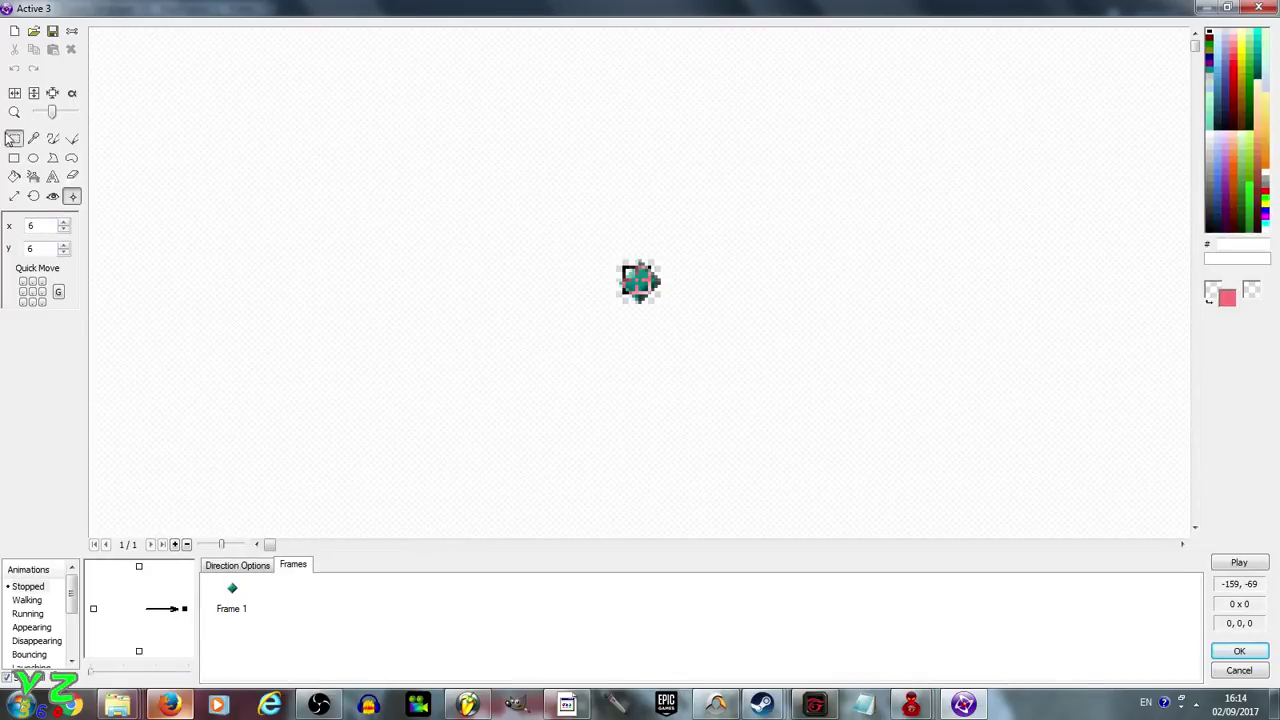
{"action": "left_click", "coordinate": [33, 158]}
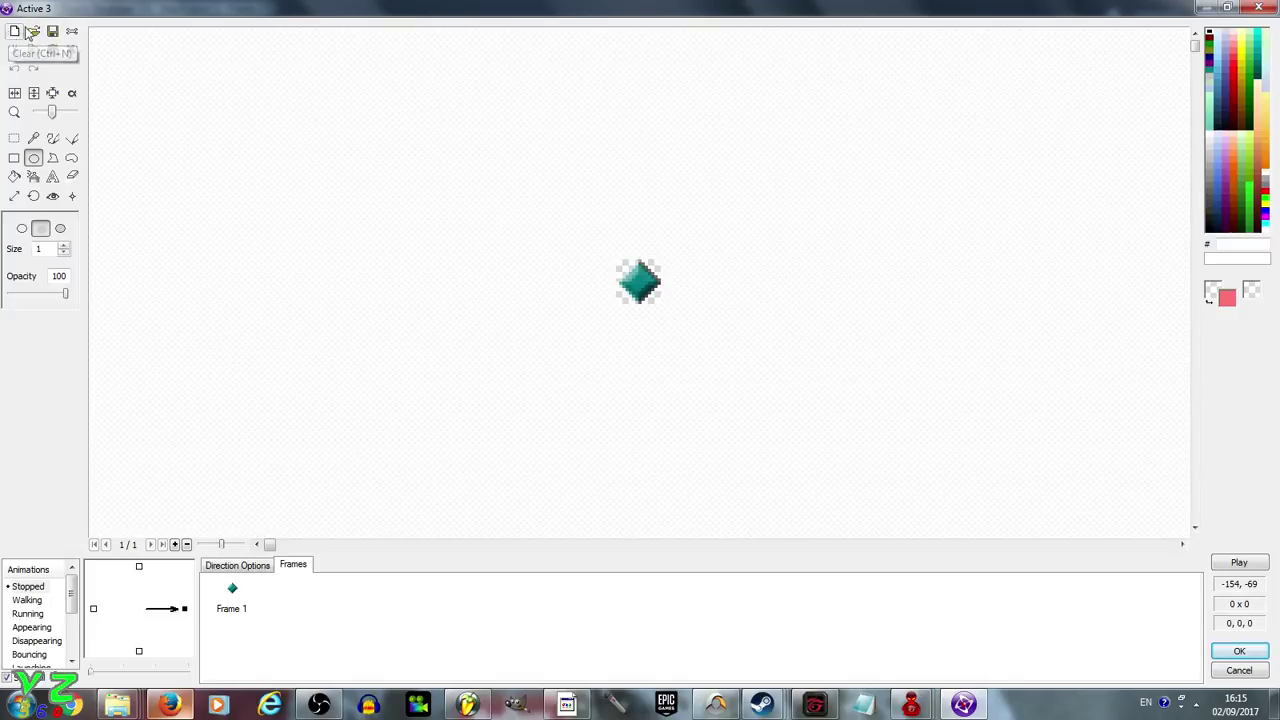
{"action": "left_click", "coordinate": [12, 33]}
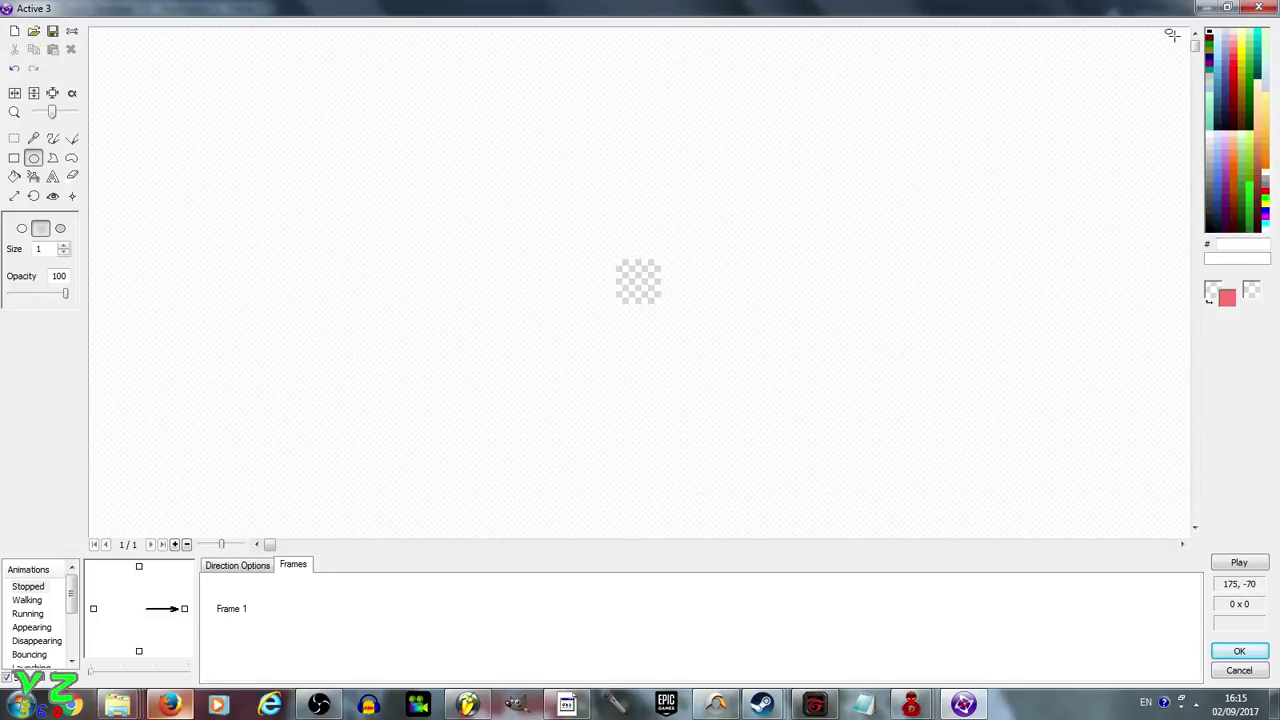
{"action": "left_click", "coordinate": [1210, 34]}
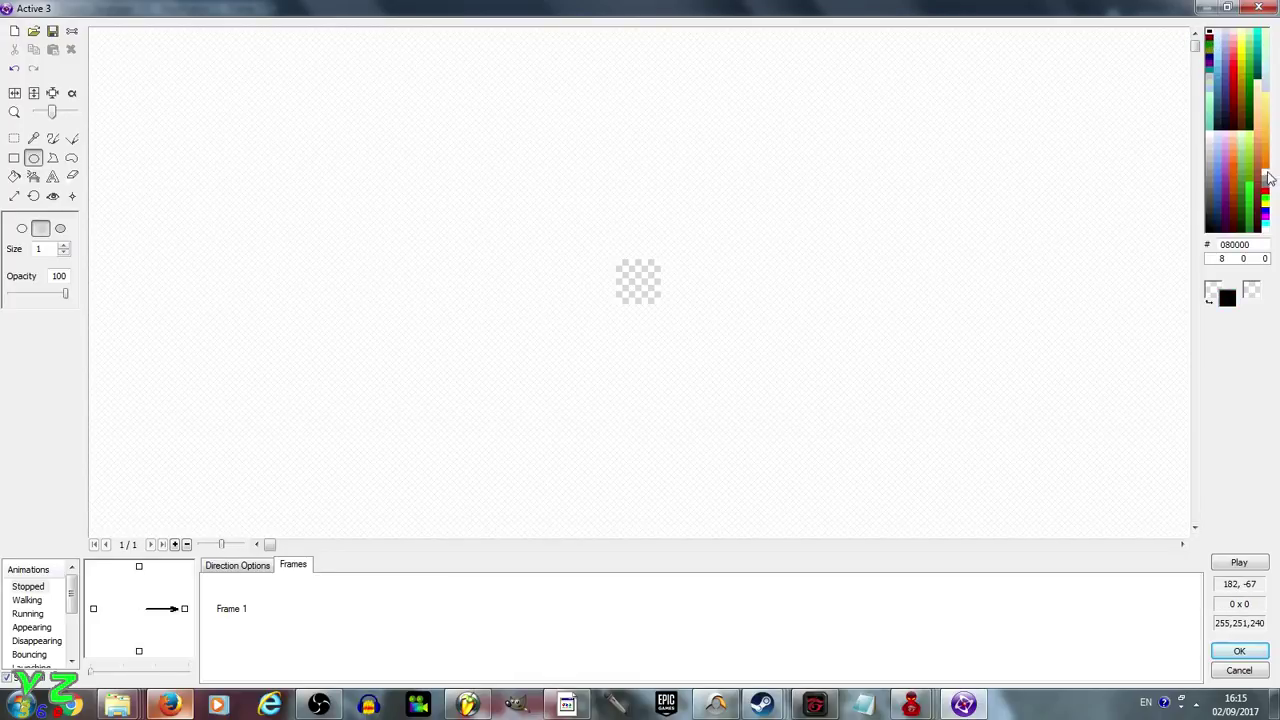
{"action": "left_click", "coordinate": [1265, 229]}
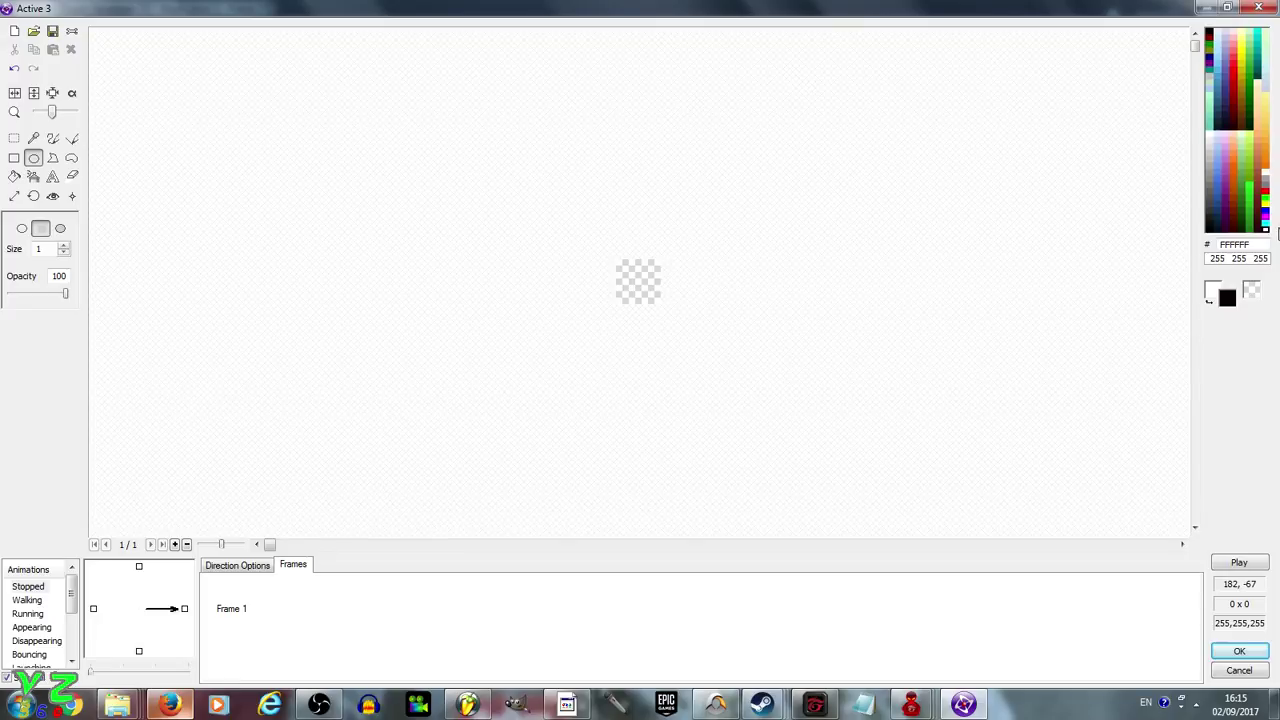
Draw a white-filled circle with a 1-pixel black outline, about 13 by 13 pixels, across the cleared canvas.
{"action": "left_click", "coordinate": [33, 196]}
{"action": "left_click", "coordinate": [33, 157]}
{"action": "left_click", "coordinate": [40, 229]}
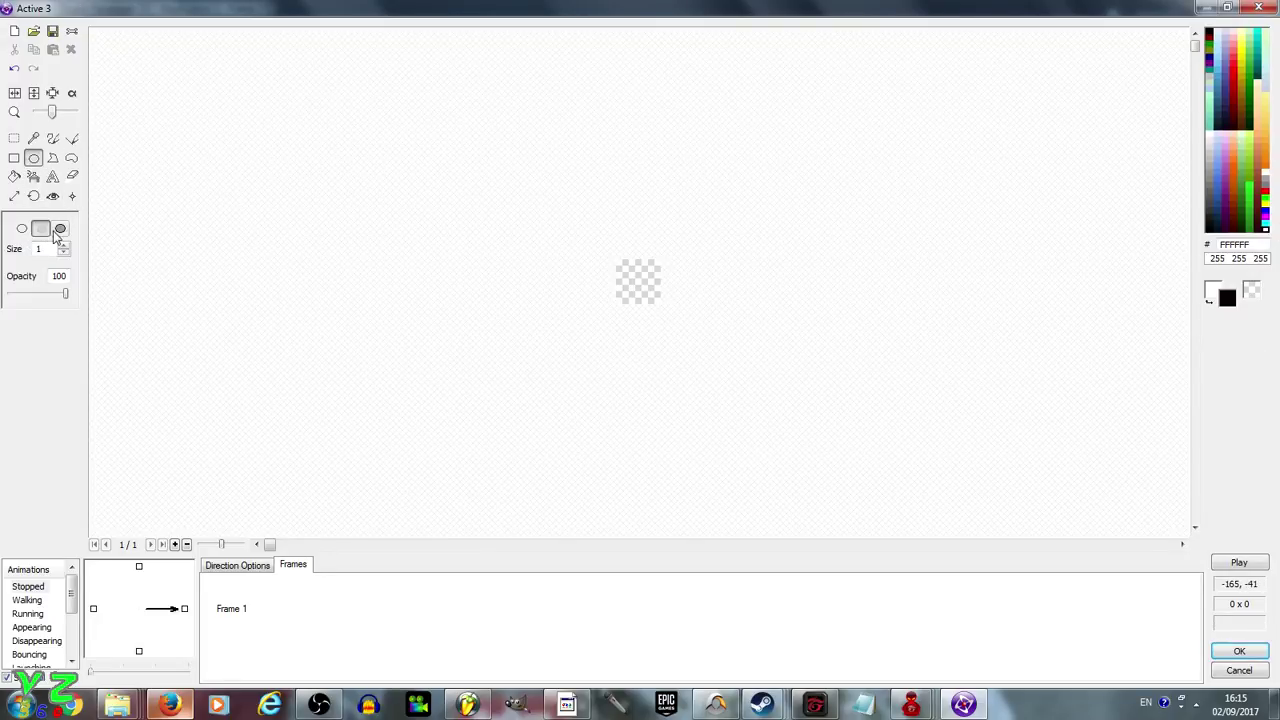
{"action": "left_click", "coordinate": [59, 231]}
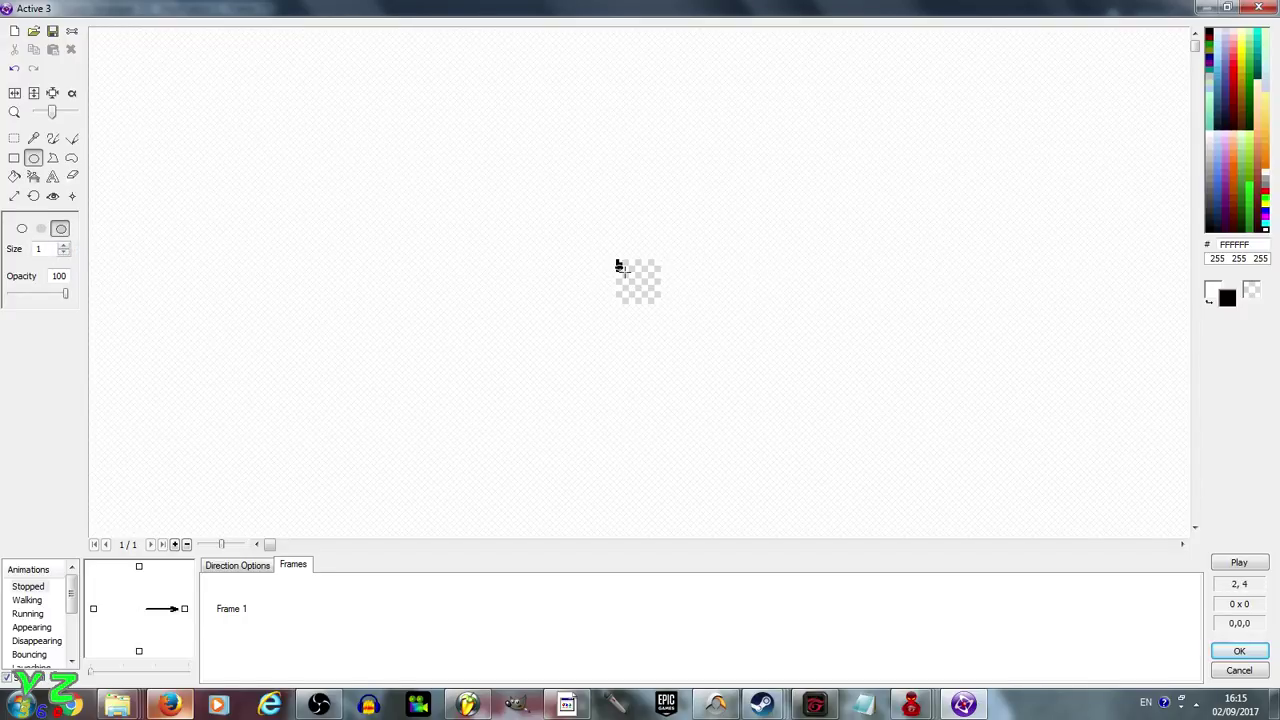
{"action": "left_click_drag", "start_coordinate": [616, 260], "coordinate": [657, 298]}
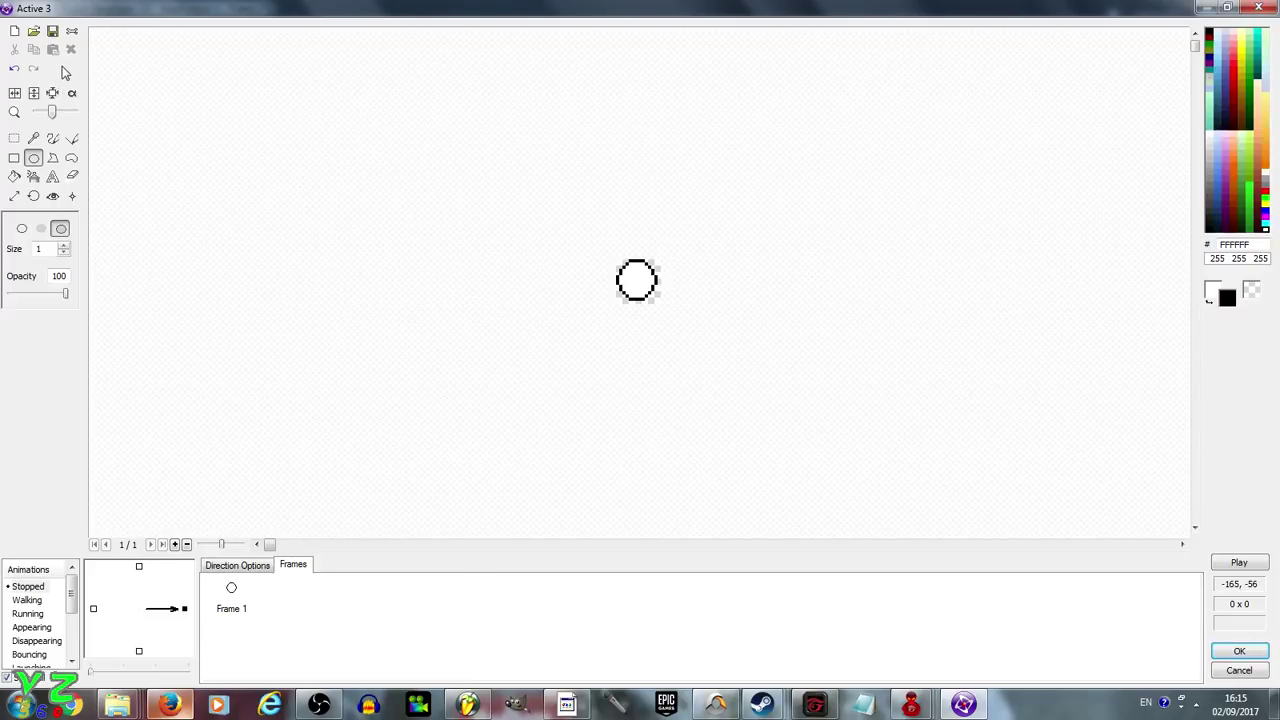
Check the circle's hot spot and action point coordinates, and apply the new image to Active 3.
{"action": "left_click", "coordinate": [54, 196]}
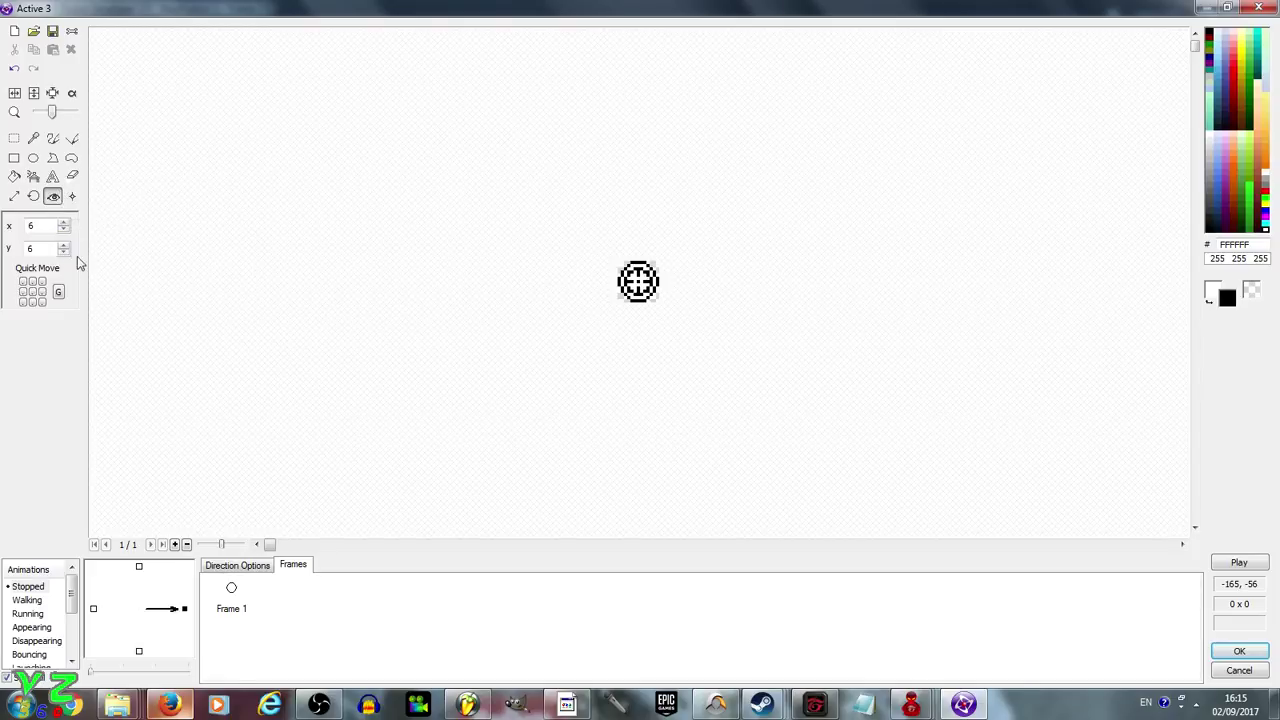
{"action": "left_click", "coordinate": [72, 196]}
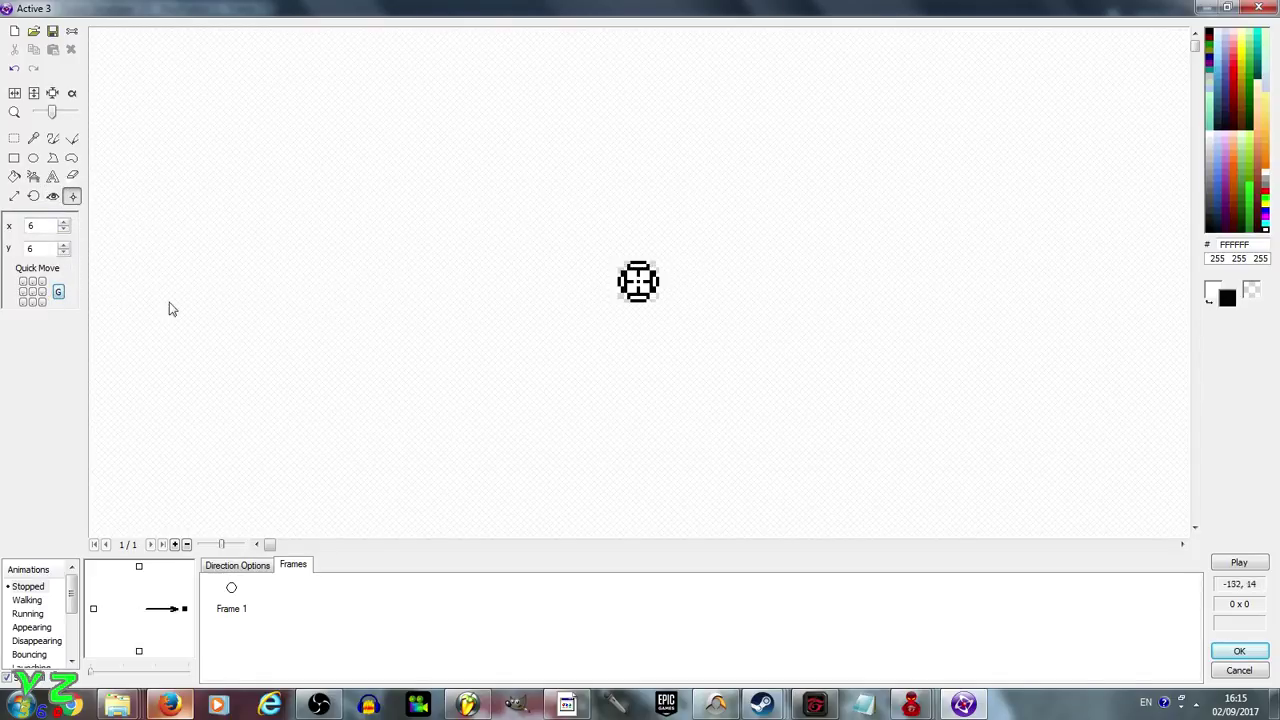
{"action": "left_click", "coordinate": [1238, 651]}
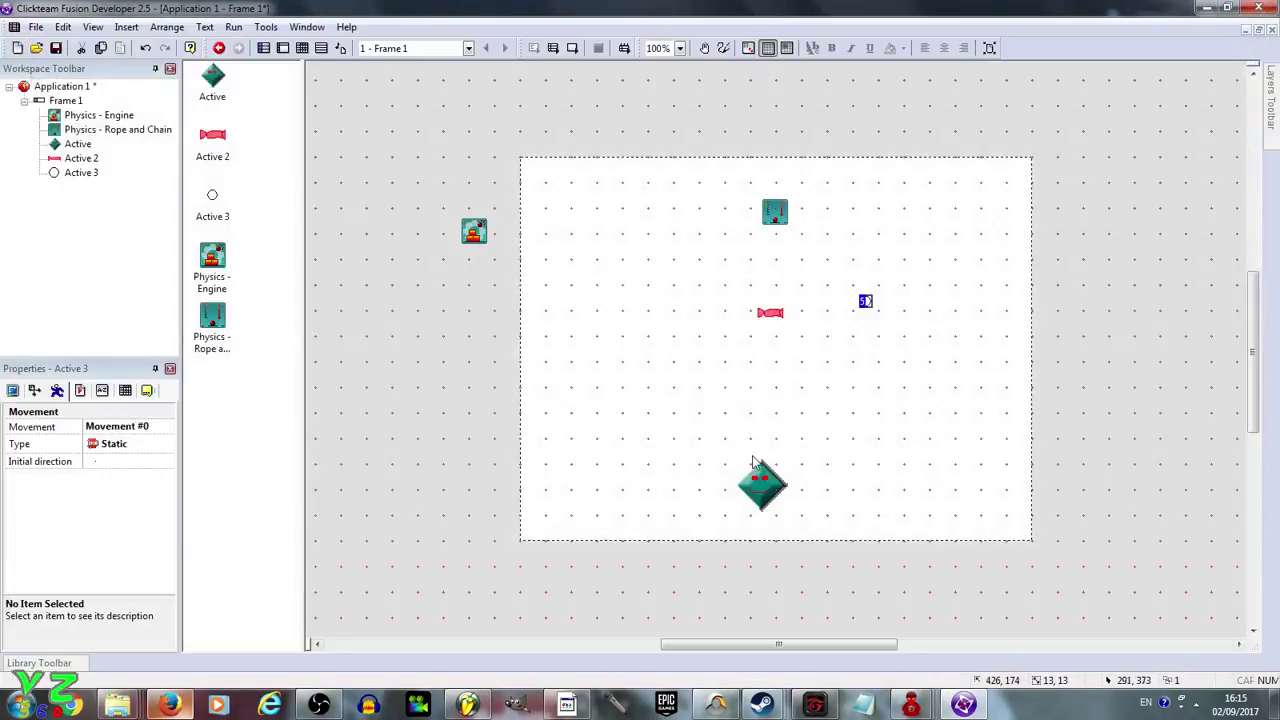
{"action": "left_click", "coordinate": [740, 438]}
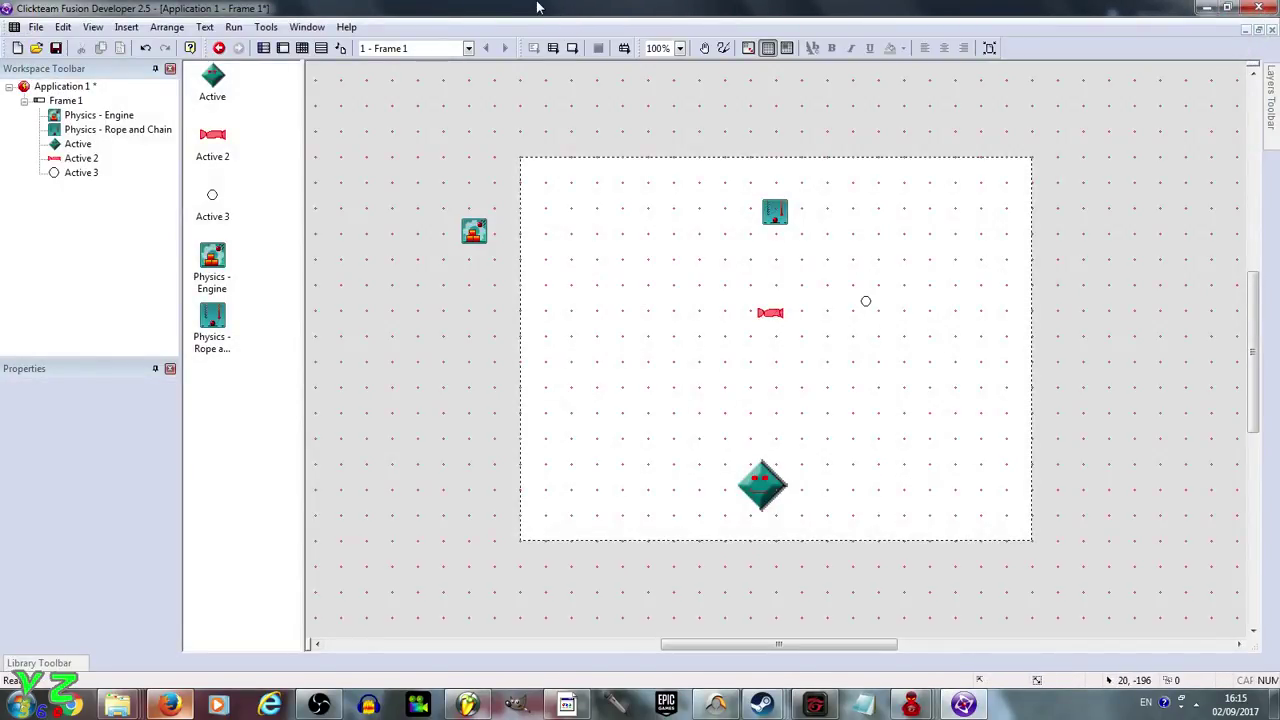
Add a new event with the Always condition to the frame's events.
{"action": "left_click", "coordinate": [303, 48]}
{"action": "left_click", "coordinate": [250, 137]}
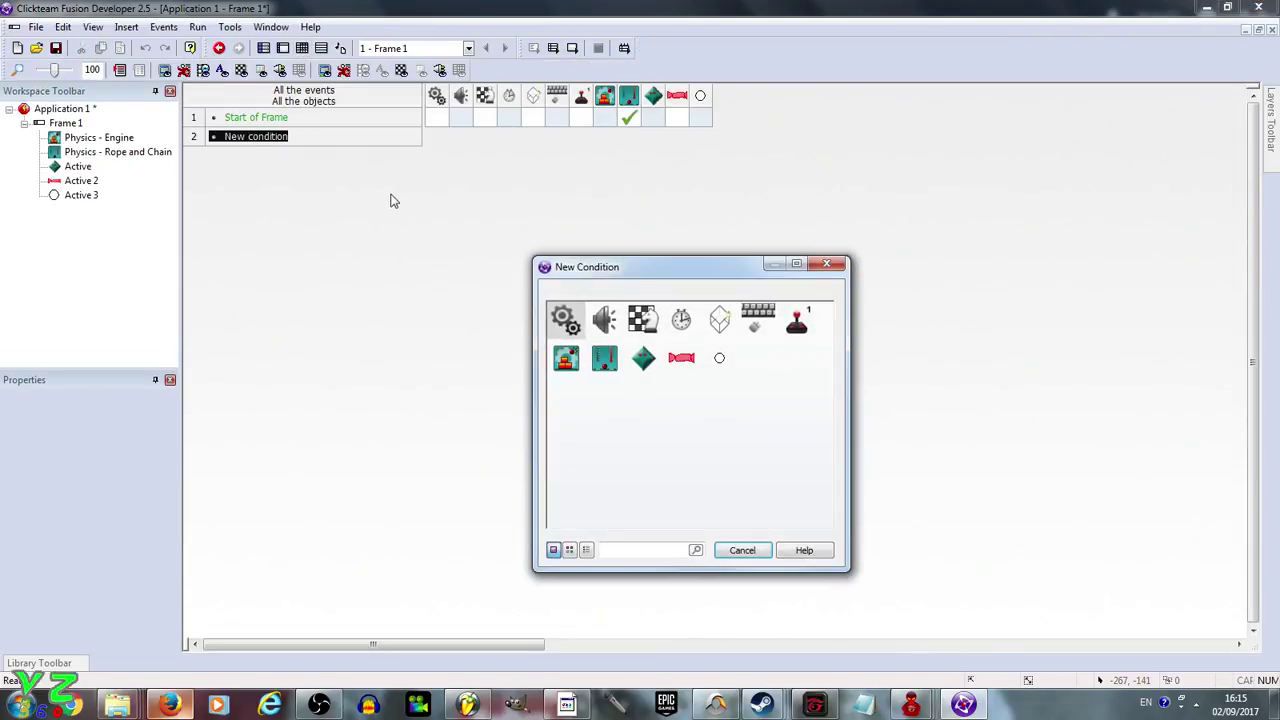
{"action": "left_click", "coordinate": [568, 316]}
{"action": "left_click", "coordinate": [605, 326]}
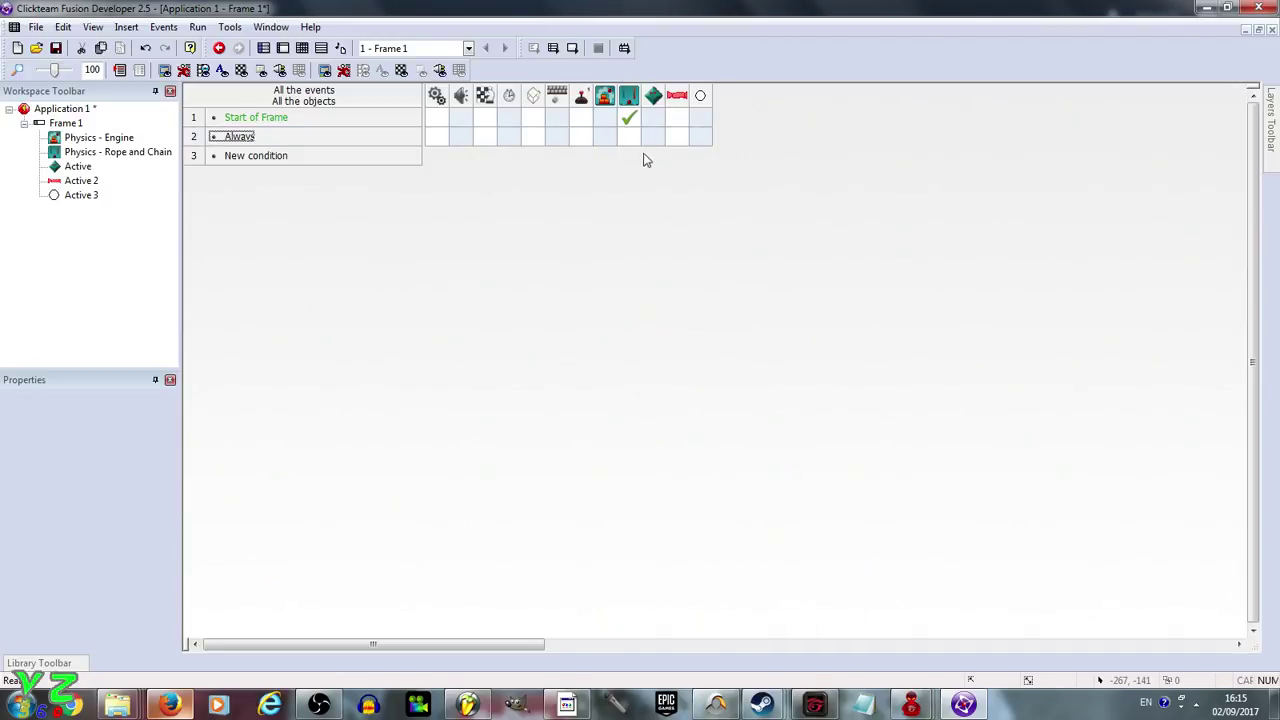
Give the Always event an action that sets Active 3's X coordinate to the current X position of the mouse.
{"action": "left_click", "coordinate": [699, 136]}
{"action": "mouse_move", "coordinate": [749, 166]}
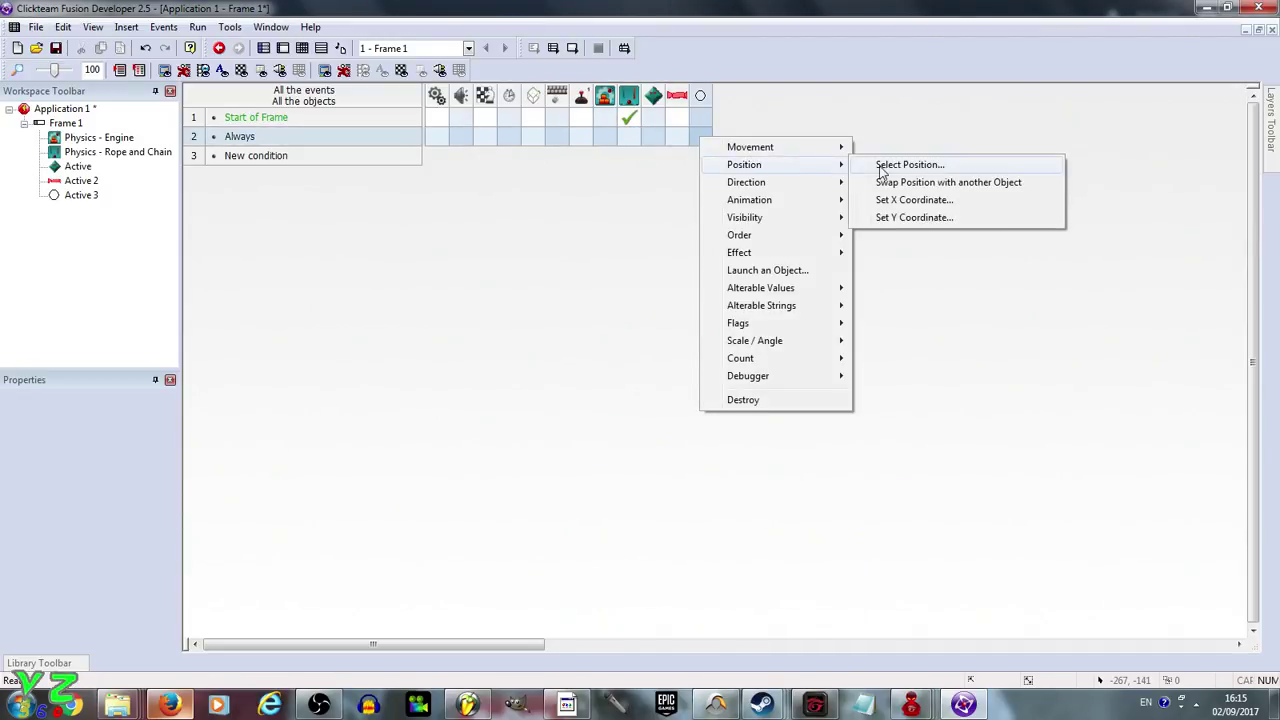
{"action": "left_click", "coordinate": [903, 202]}
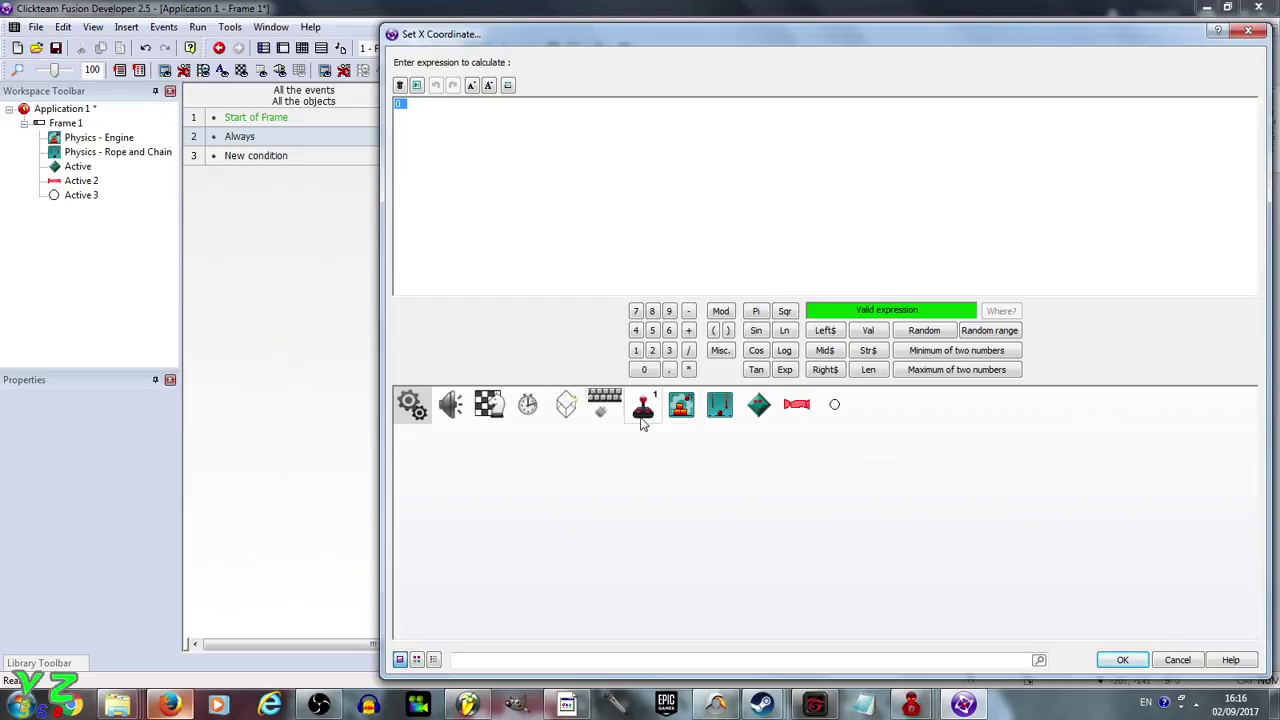
{"action": "left_click", "coordinate": [605, 405]}
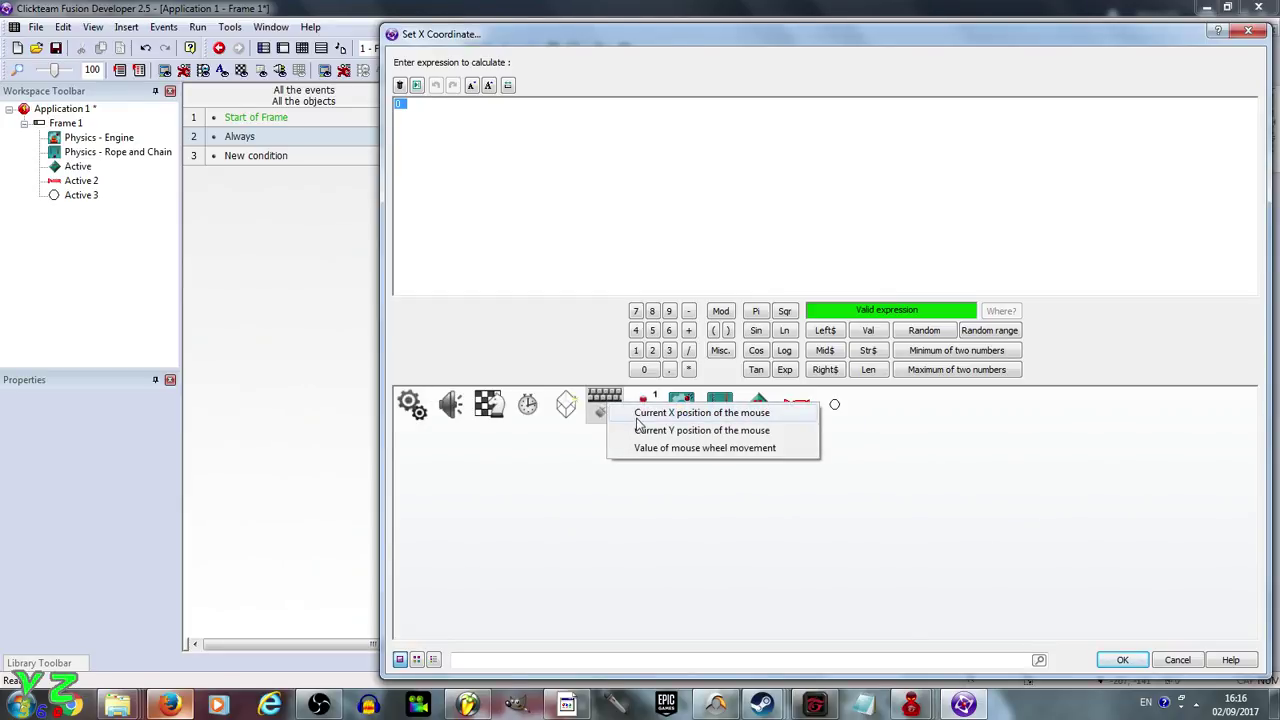
{"action": "left_click", "coordinate": [640, 414]}
{"action": "left_click", "coordinate": [1118, 660]}
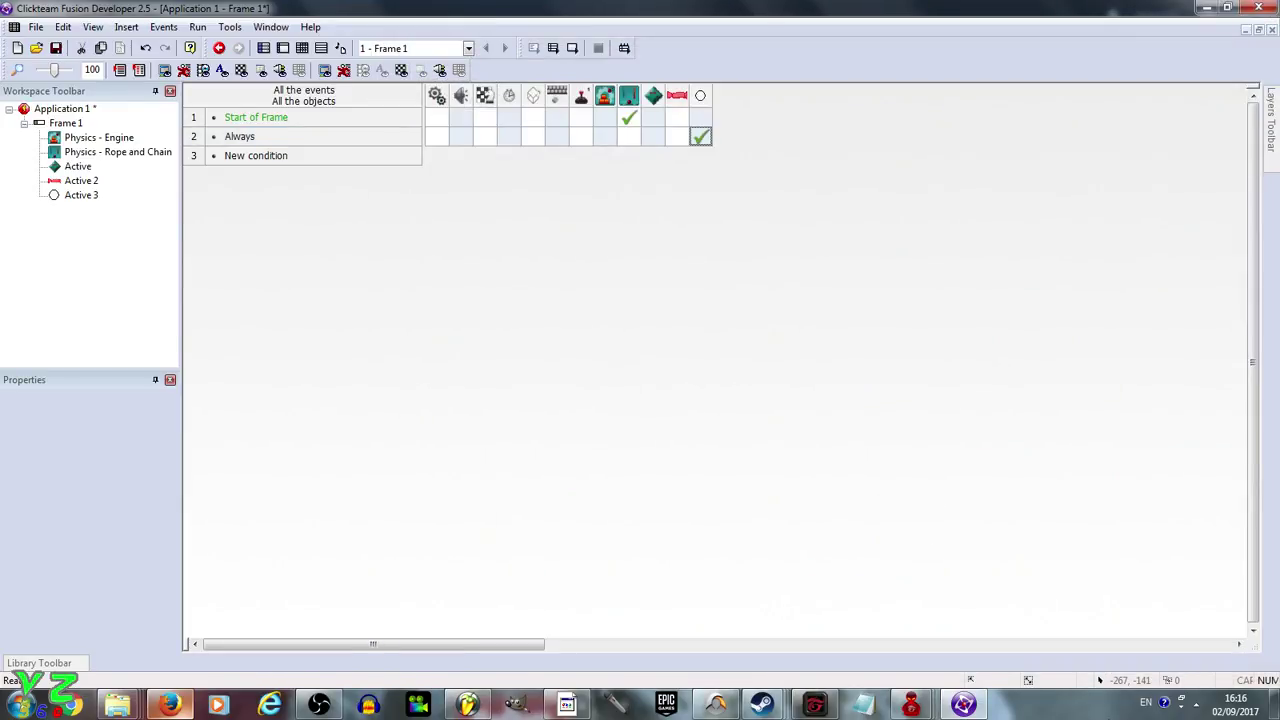
Add an action to the Always event that sets Active 3's Y coordinate to the mouse's current Y position (YMouse).
{"action": "left_click", "coordinate": [702, 140]}
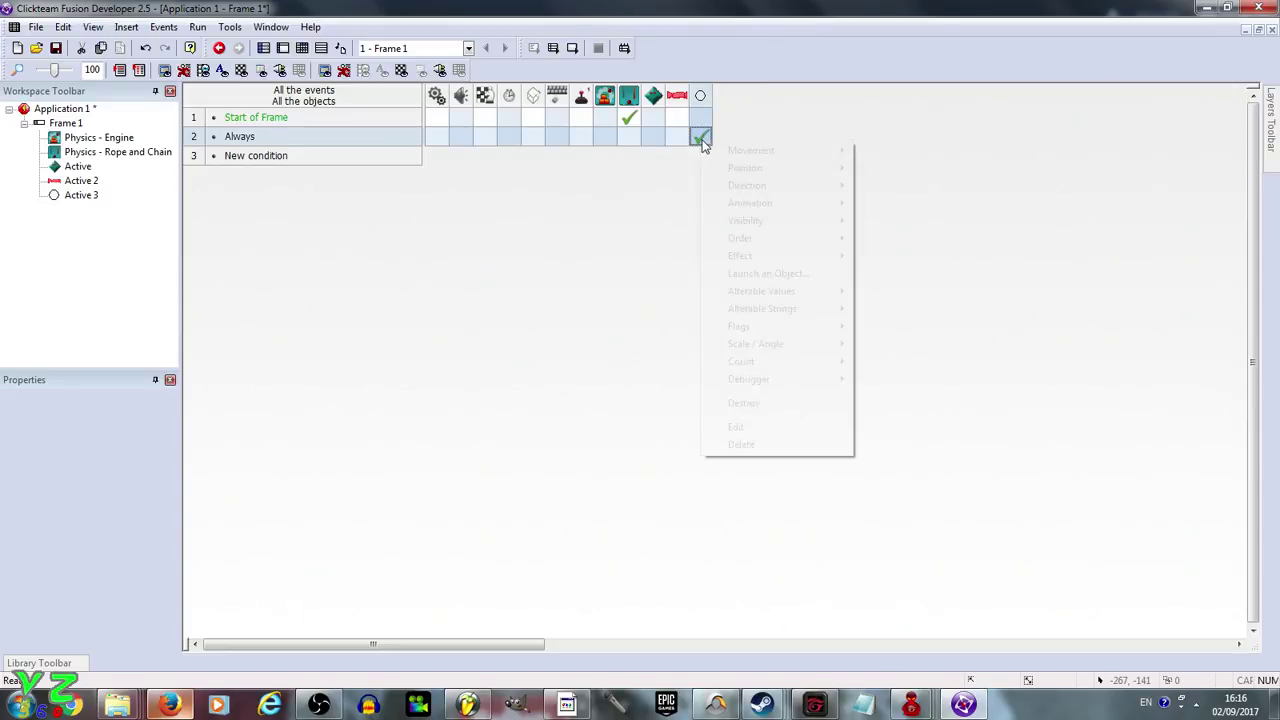
{"action": "mouse_move", "coordinate": [762, 185]}
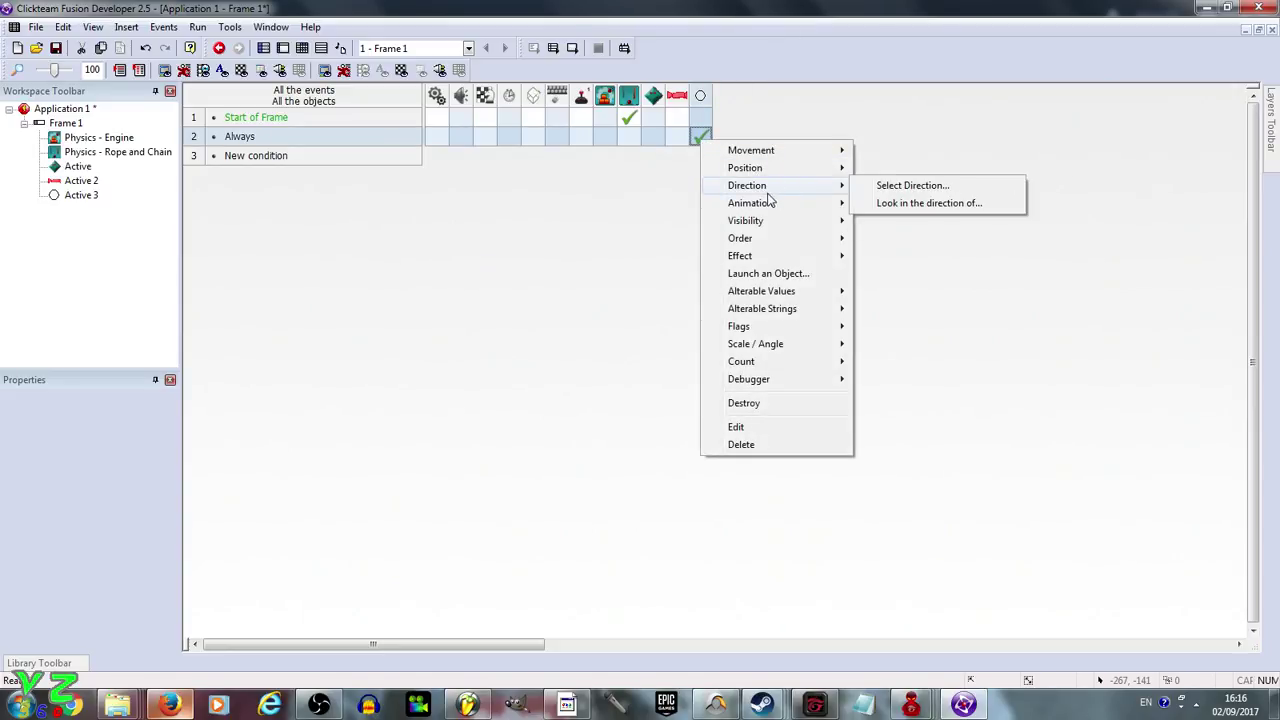
{"action": "mouse_move", "coordinate": [786, 168]}
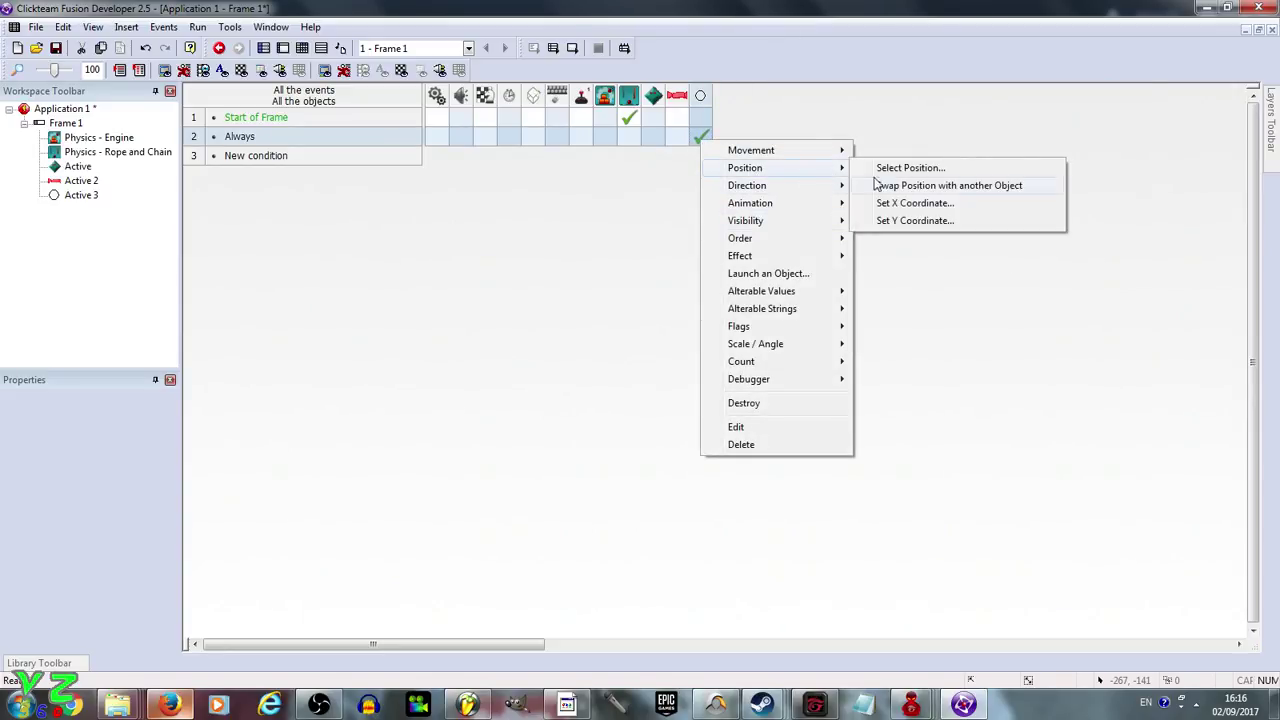
{"action": "left_click", "coordinate": [900, 220]}
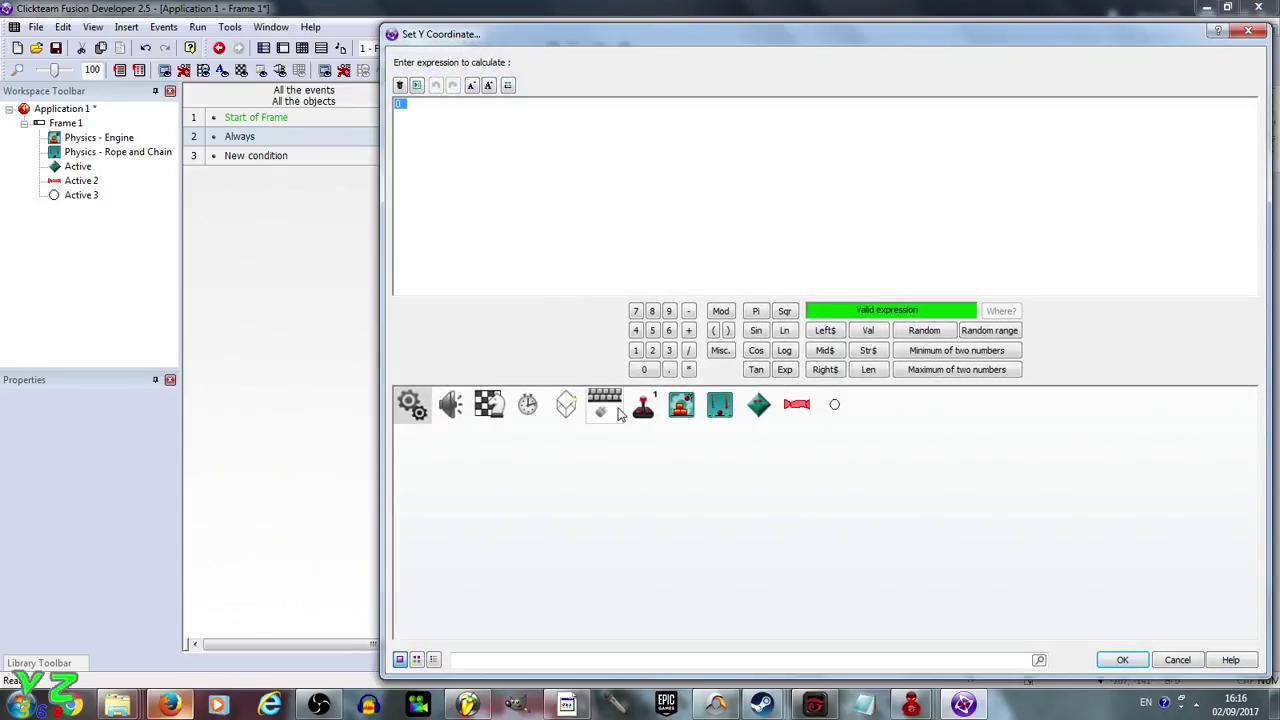
{"action": "left_click", "coordinate": [618, 414]}
{"action": "left_click", "coordinate": [680, 428]}
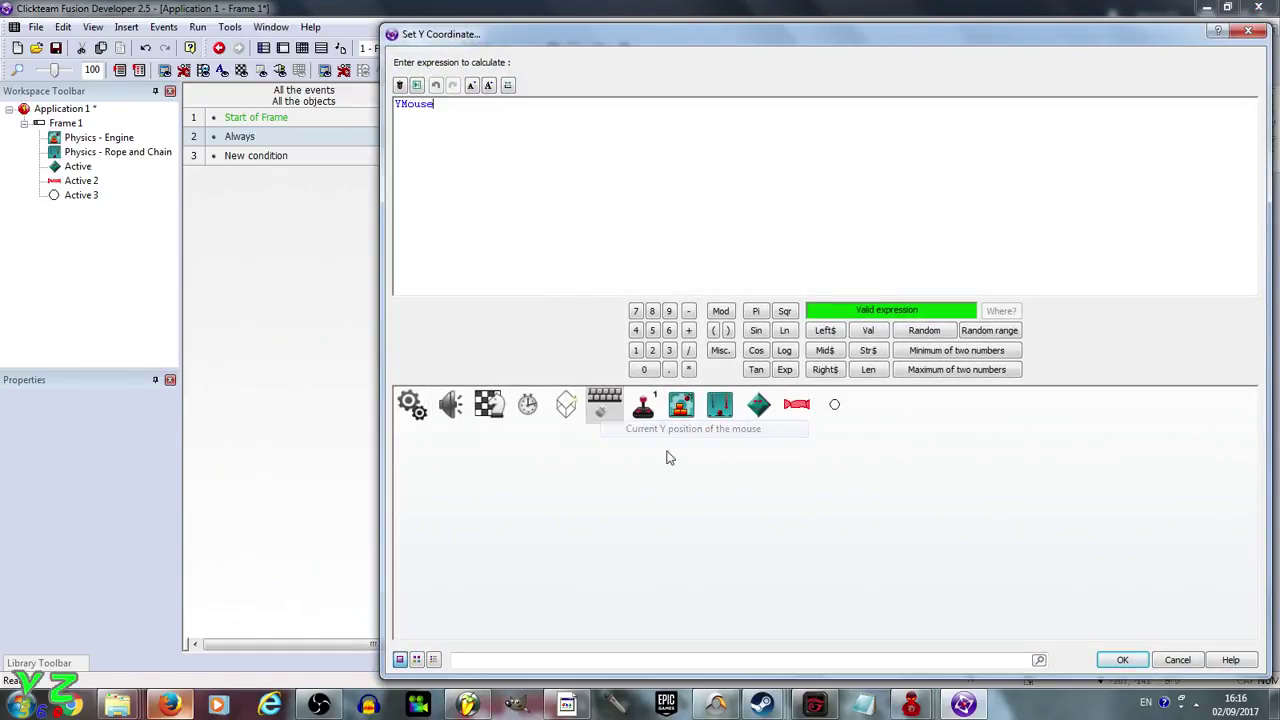
{"action": "left_click", "coordinate": [1124, 658]}
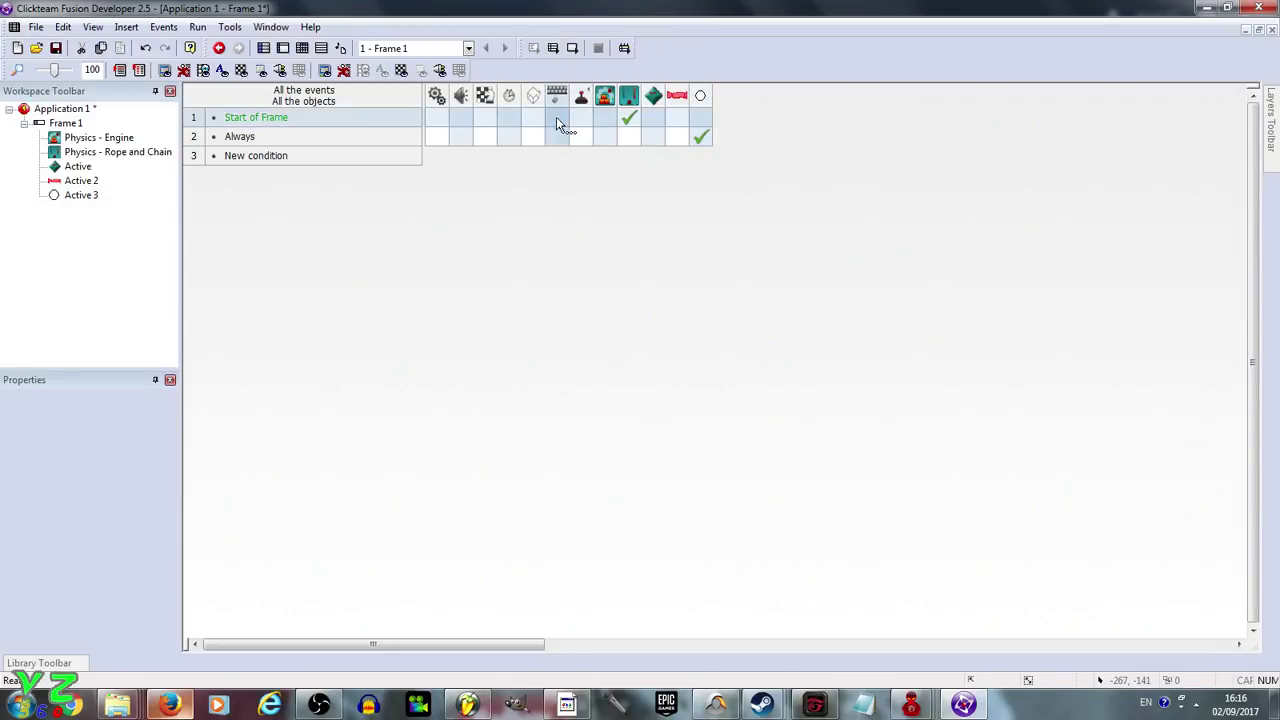
Run the frame to check how the circle follows the mouse, and close the test window.
{"action": "left_click", "coordinate": [572, 48]}
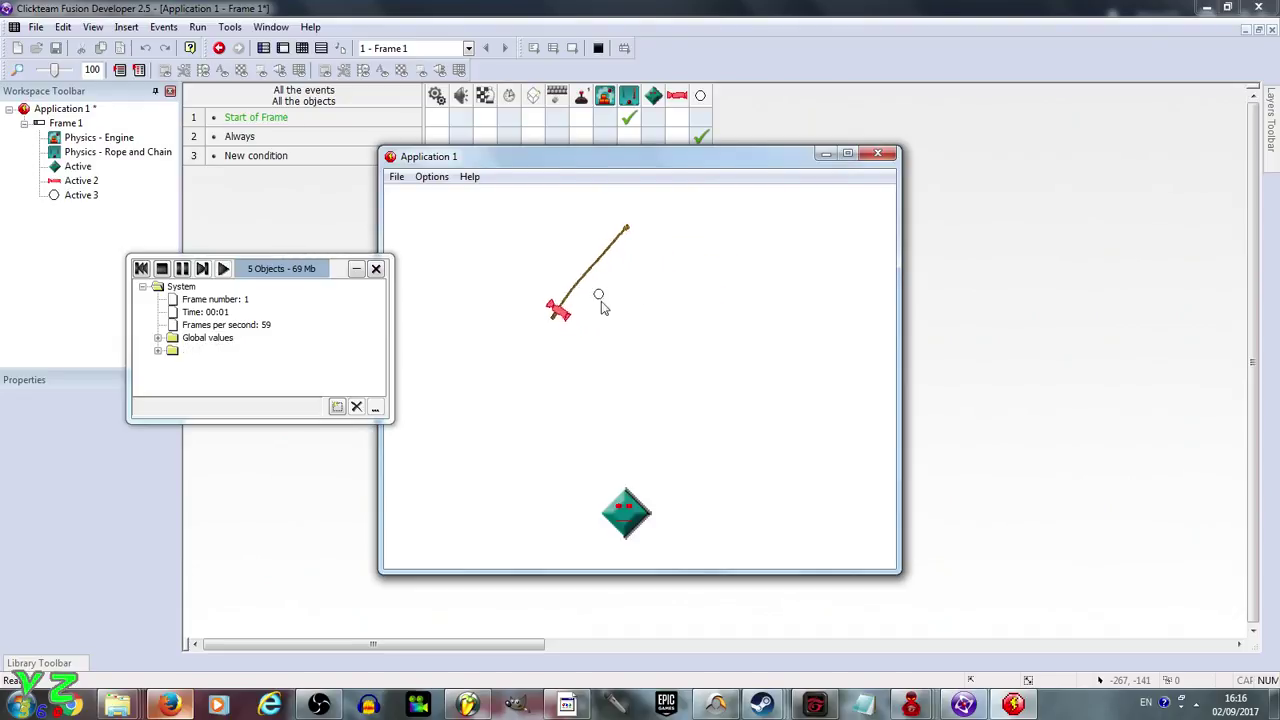
{"action": "left_click", "coordinate": [882, 154]}
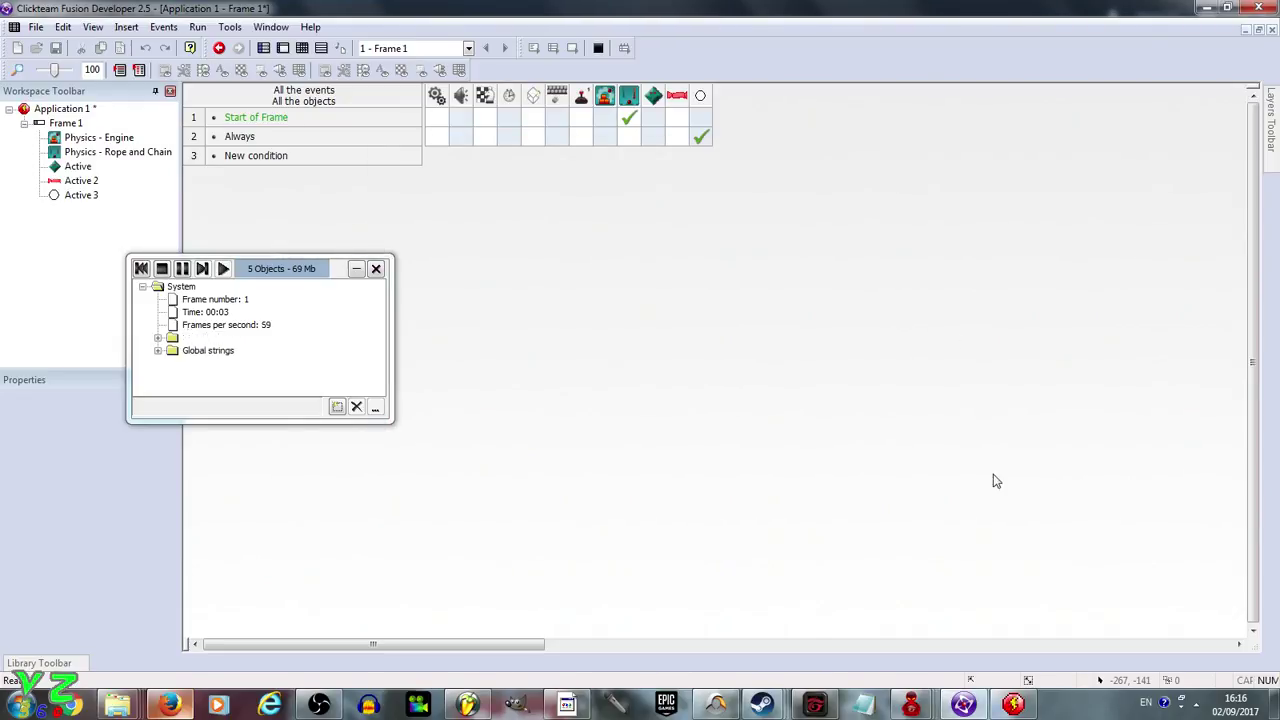
{"action": "left_click", "coordinate": [1014, 706]}
{"action": "right_click", "coordinate": [1014, 706]}
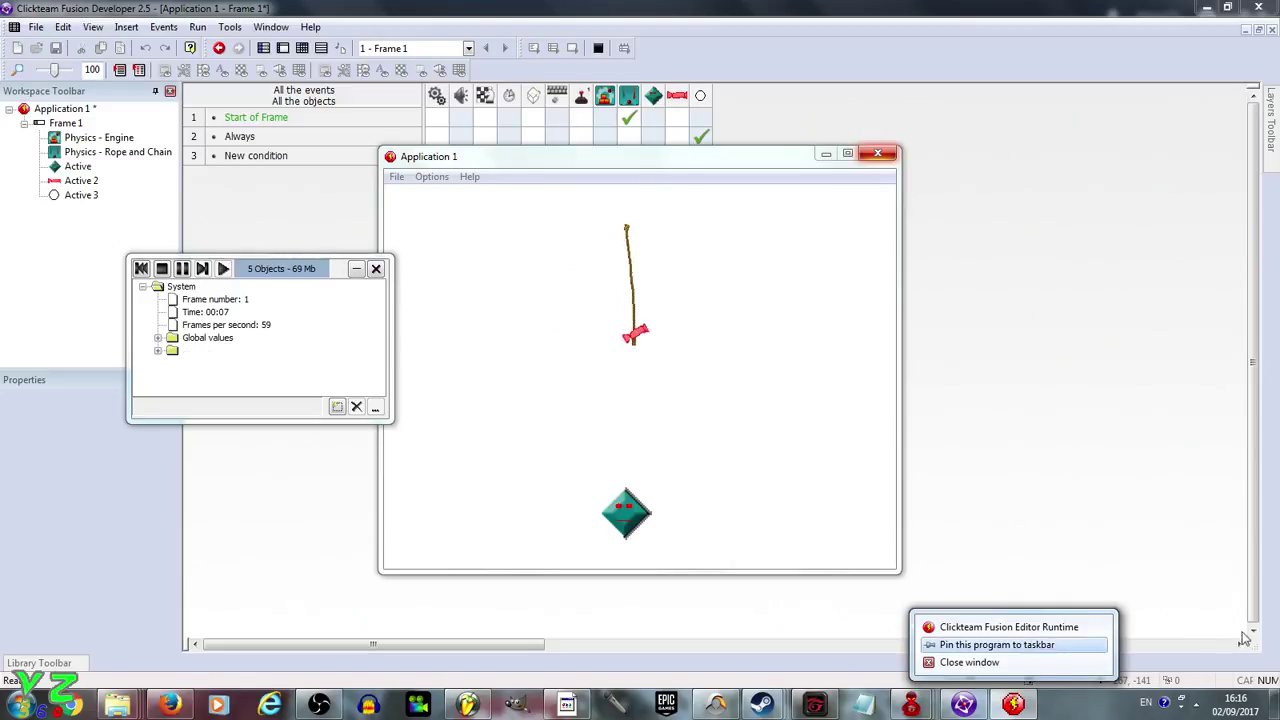
{"action": "left_click", "coordinate": [1101, 662]}
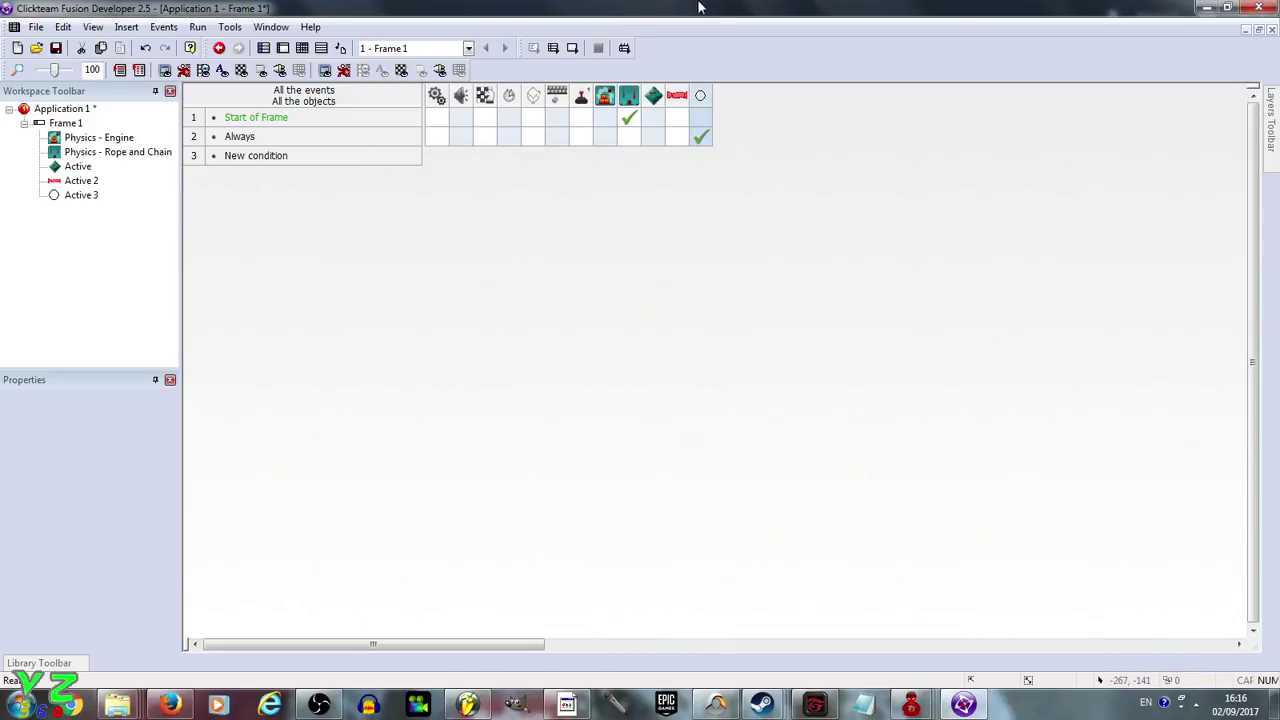
Add an action to the Always event that hides the Windows mouse pointer, and test it in a run of the frame.
{"action": "left_click", "coordinate": [557, 137]}
{"action": "left_click", "coordinate": [578, 151]}
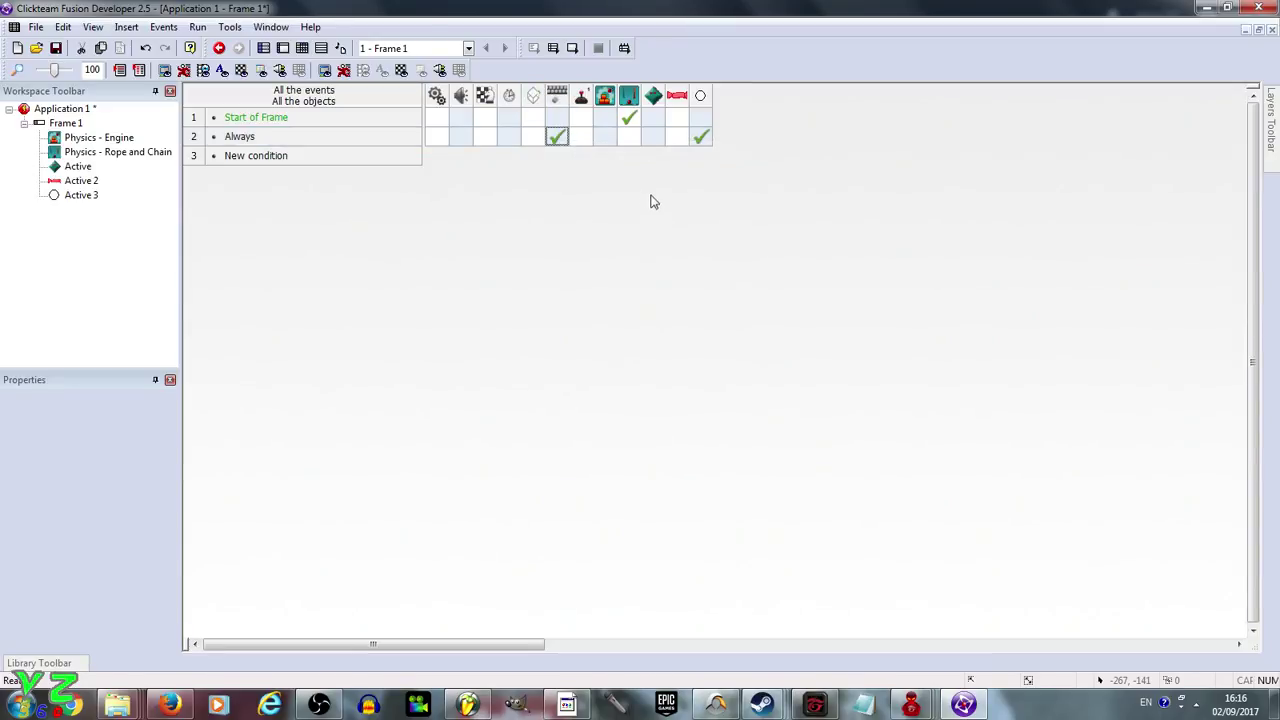
{"action": "left_click", "coordinate": [622, 49]}
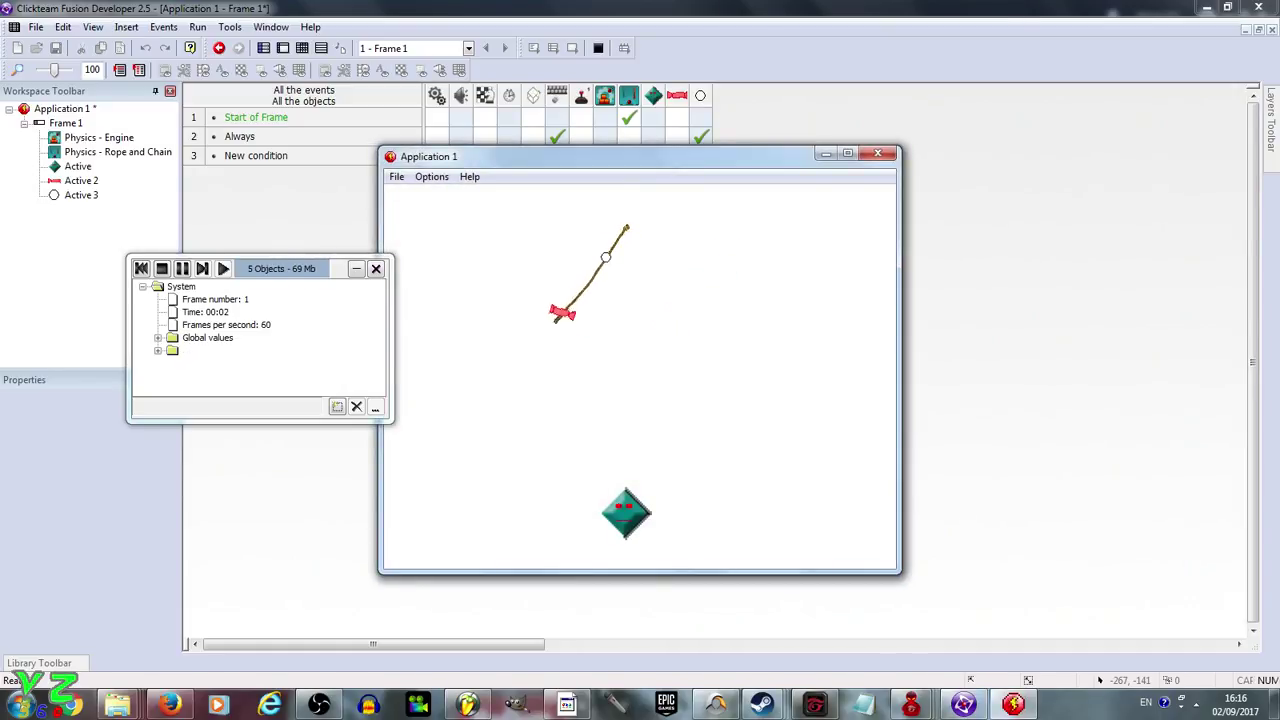
{"action": "left_click", "coordinate": [878, 153]}
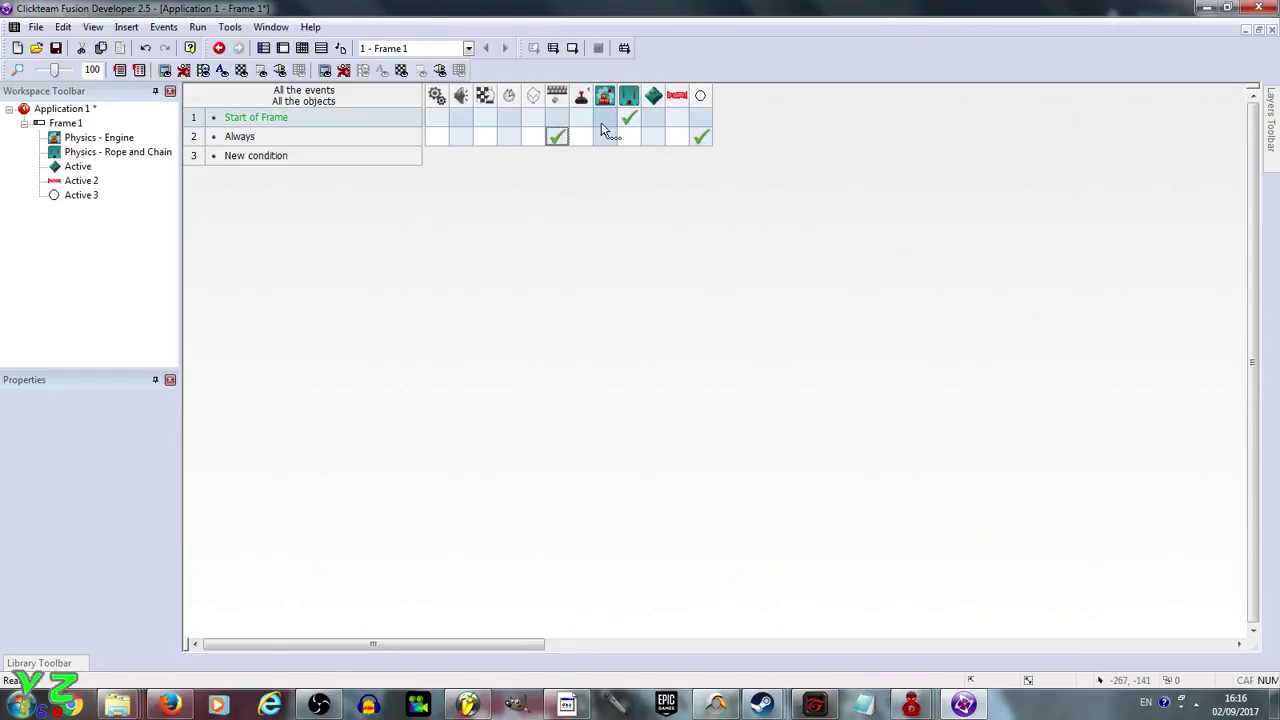
Create a new event whose condition tests for an element of the Physics - Rope and Chain object colliding with Active 3.
{"action": "left_click", "coordinate": [277, 158]}
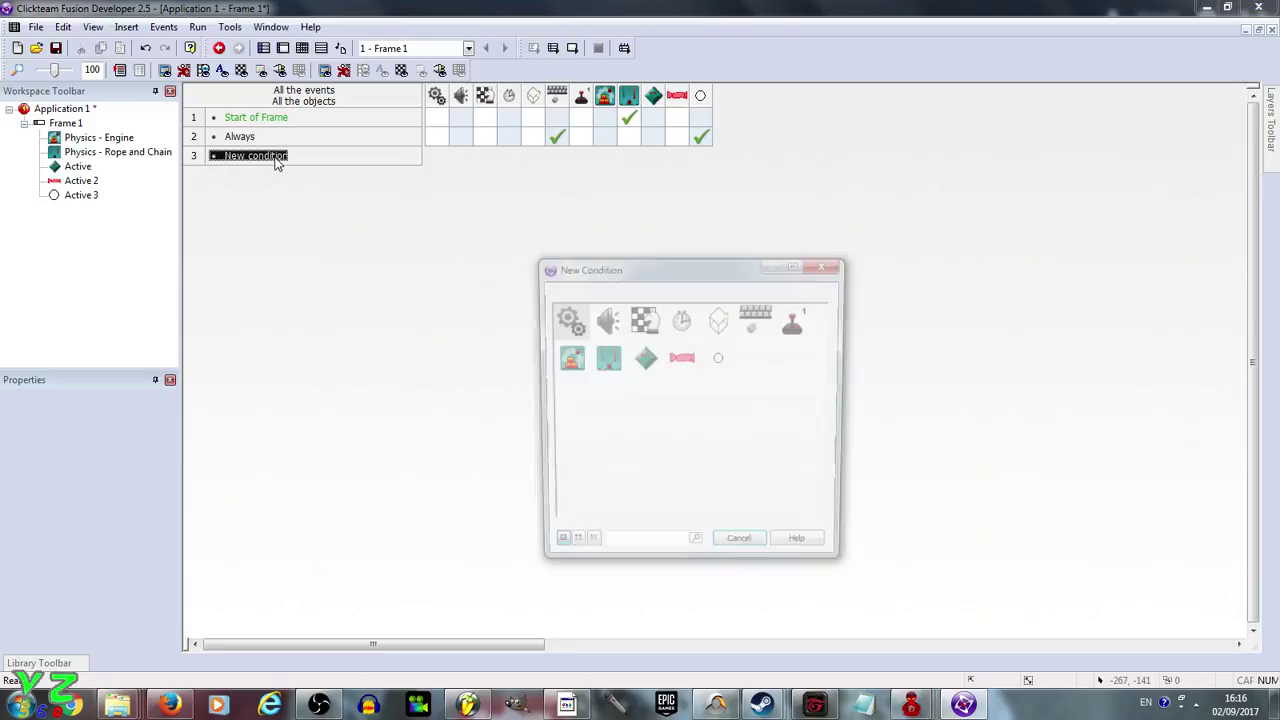
{"action": "left_click", "coordinate": [719, 361]}
{"action": "mouse_move", "coordinate": [777, 364]}
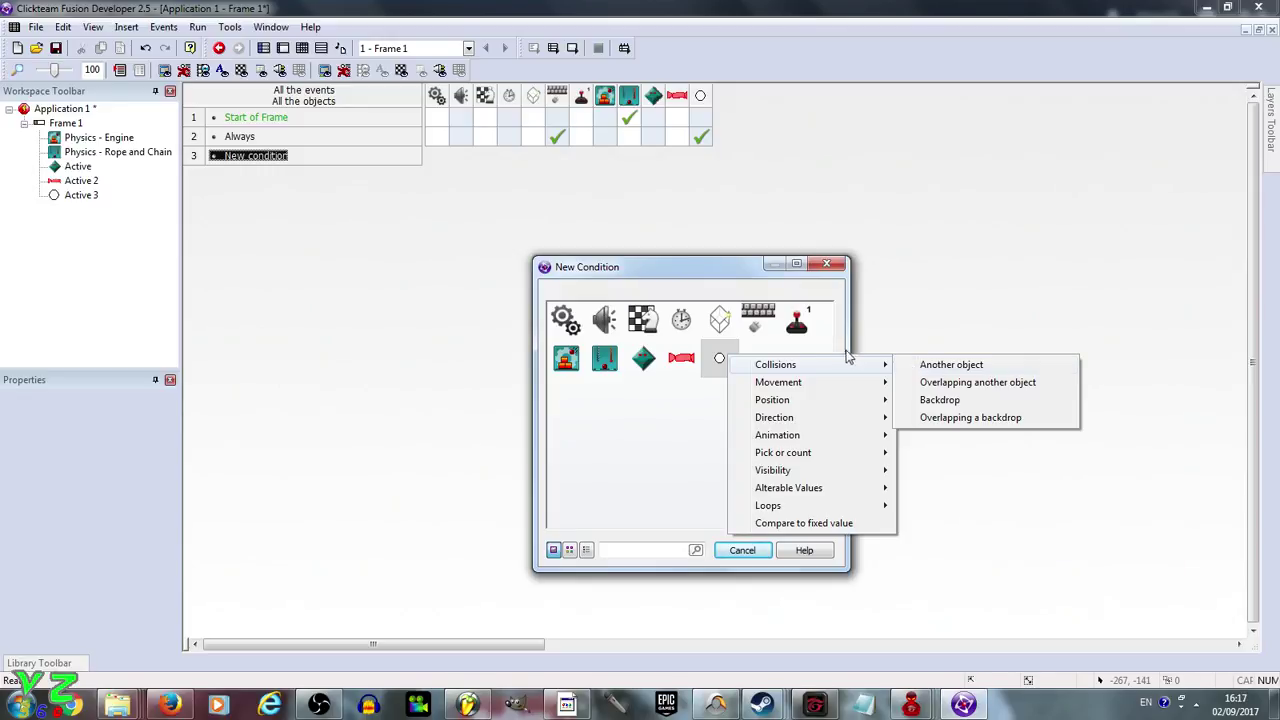
{"action": "left_click", "coordinate": [810, 350]}
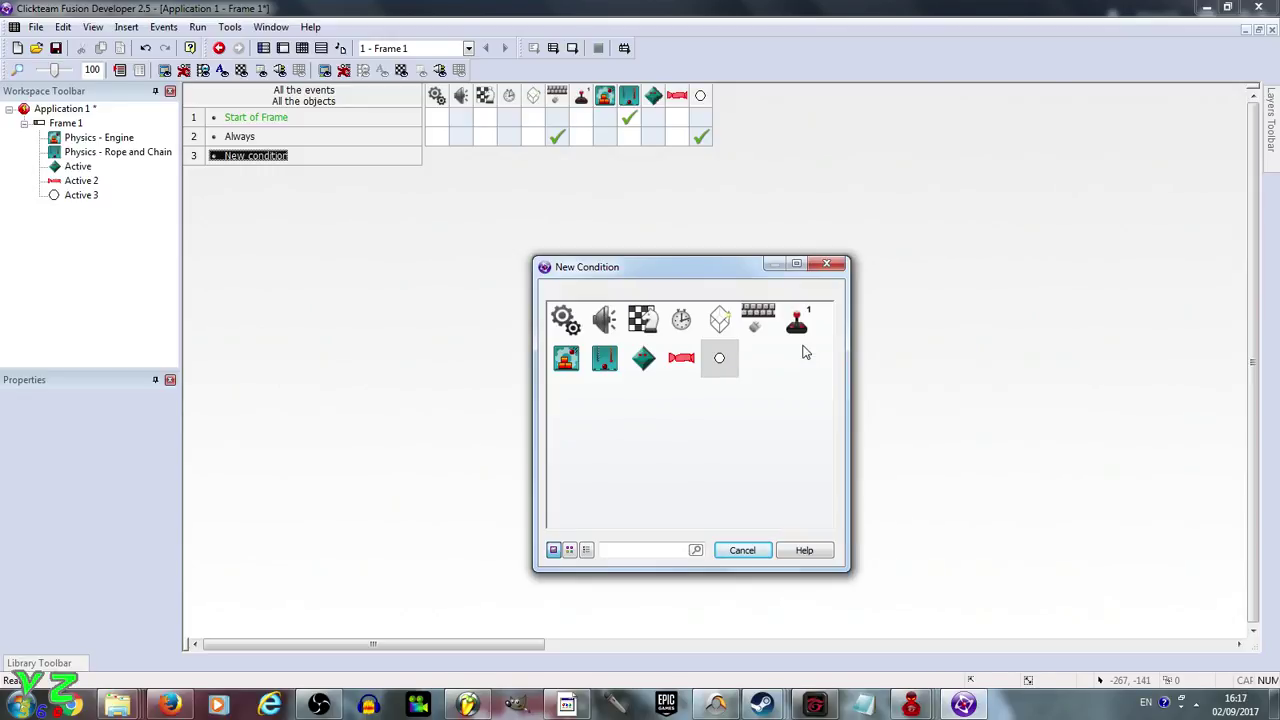
{"action": "left_click", "coordinate": [596, 361]}
{"action": "mouse_move", "coordinate": [662, 388]}
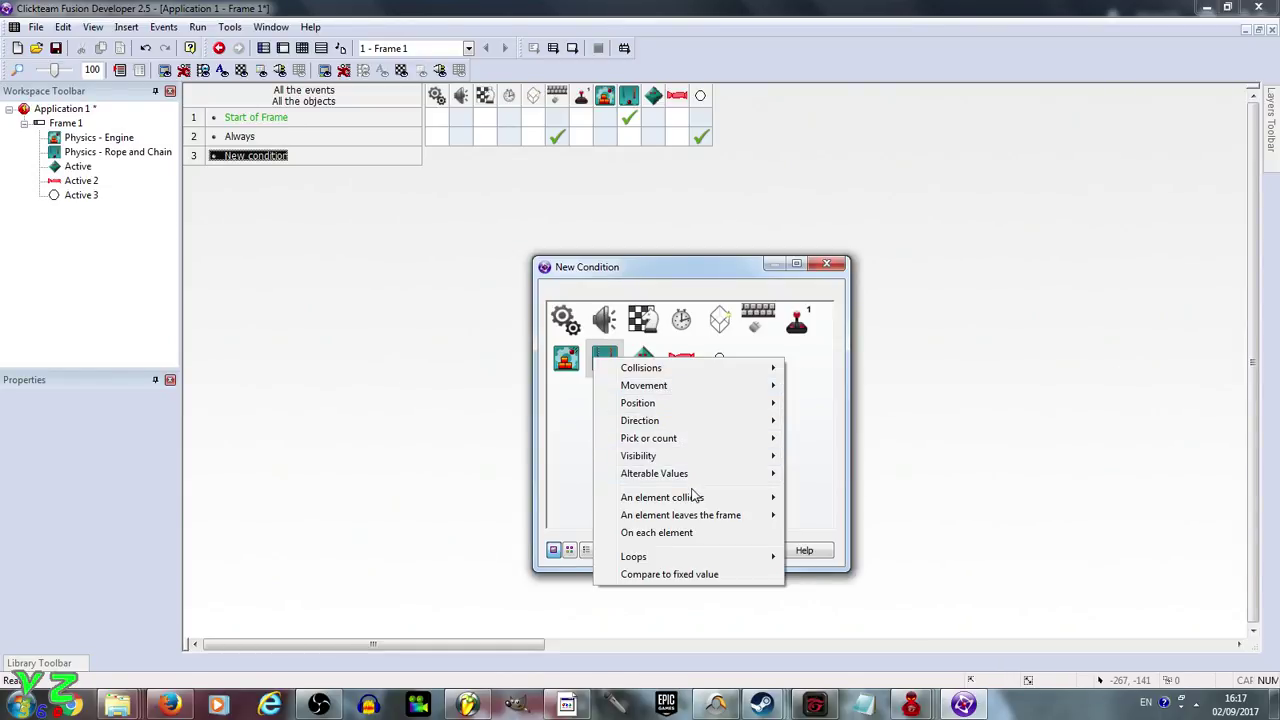
{"action": "mouse_move", "coordinate": [690, 497]}
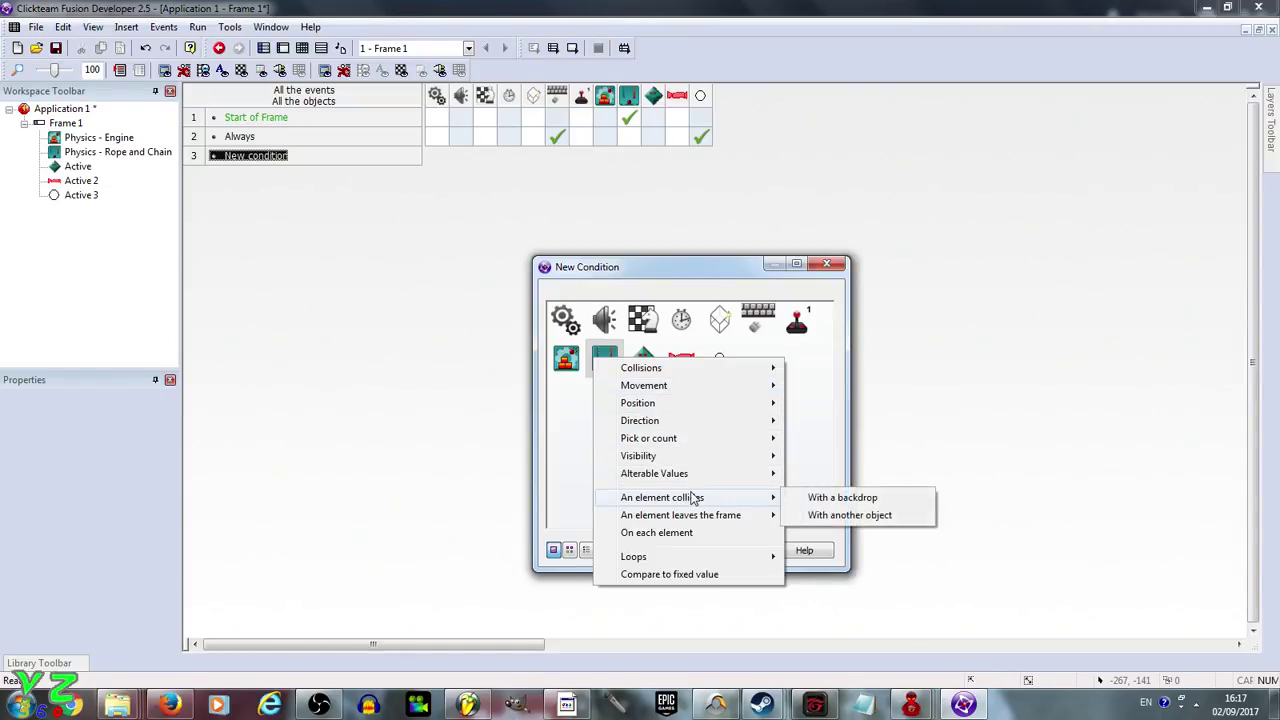
{"action": "left_click", "coordinate": [831, 515]}
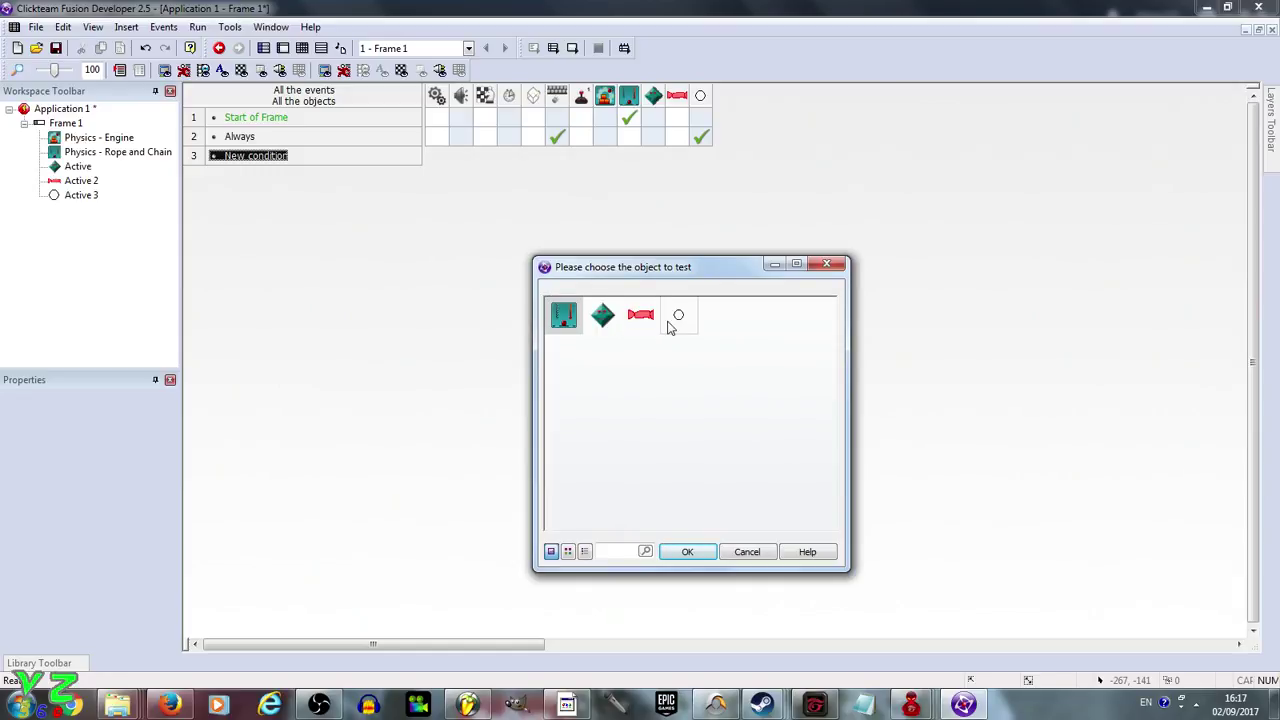
{"action": "double_click", "coordinate": [681, 317]}
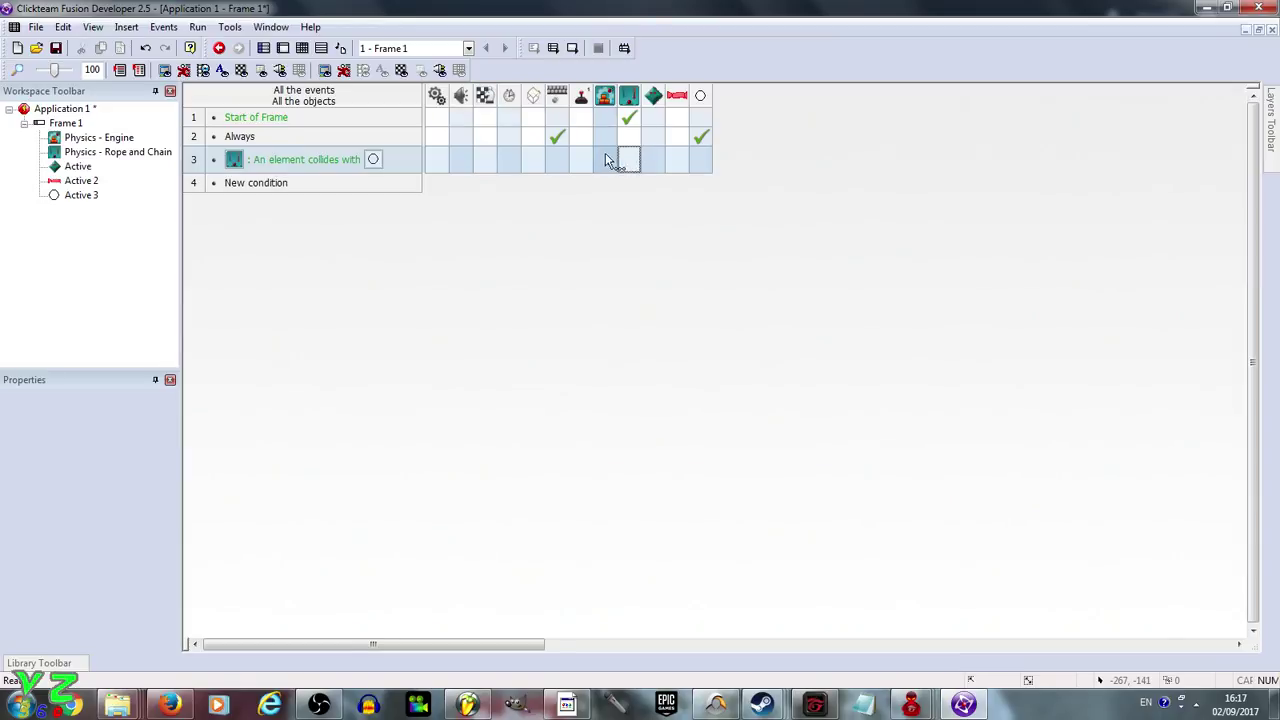
Insert a second condition into the rope collision event: repeat while the left mouse-key is pressed.
{"action": "left_click", "coordinate": [270, 165]}
{"action": "right_click", "coordinate": [270, 165]}
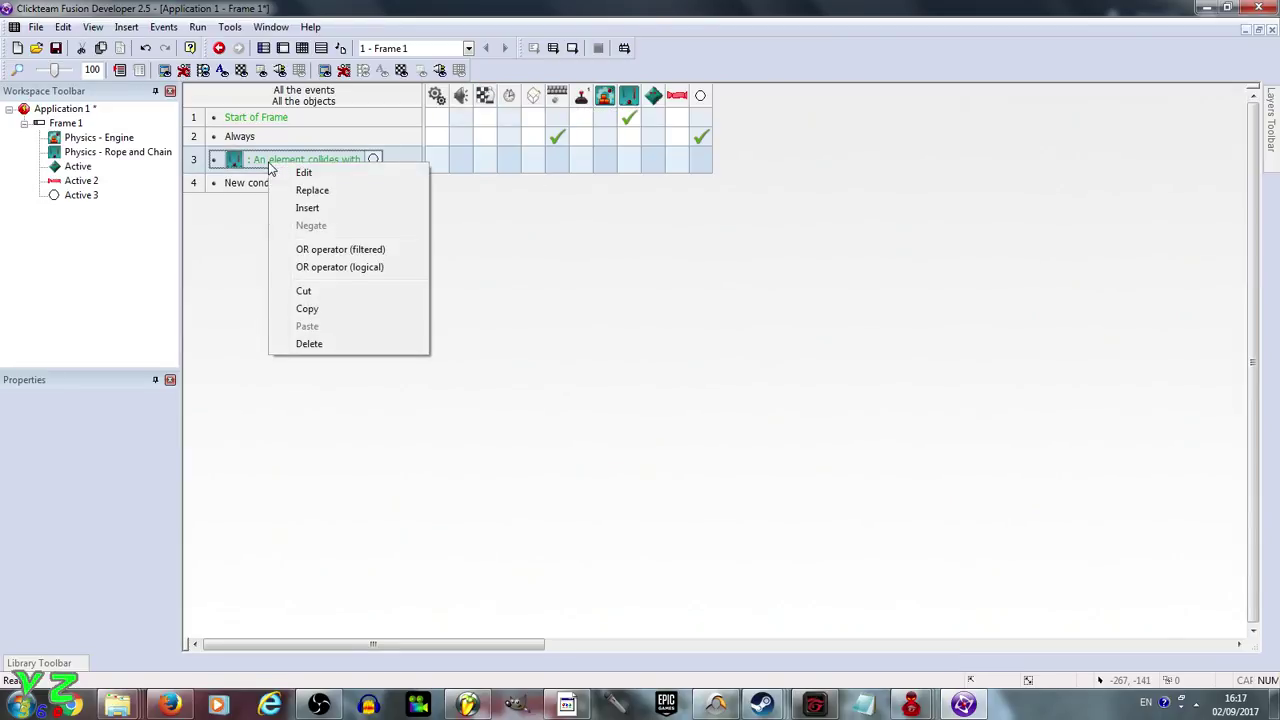
{"action": "left_click", "coordinate": [298, 208]}
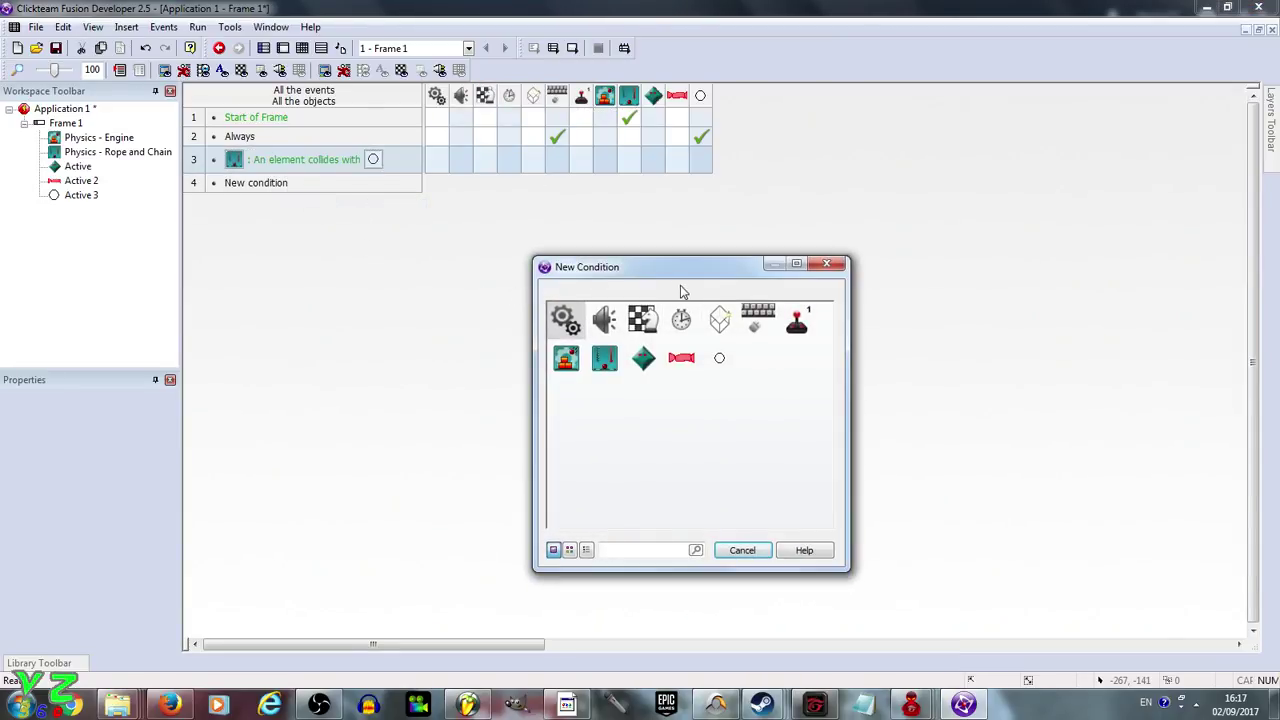
{"action": "left_click", "coordinate": [752, 313]}
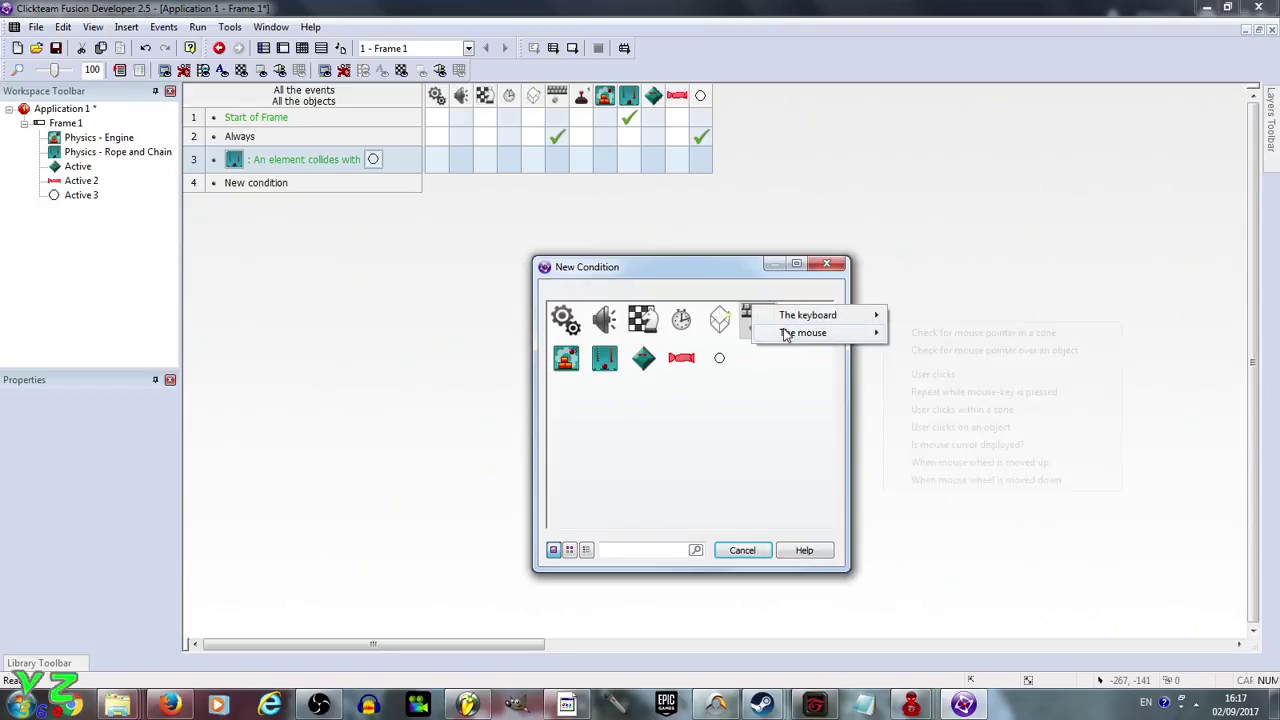
{"action": "mouse_move", "coordinate": [790, 333]}
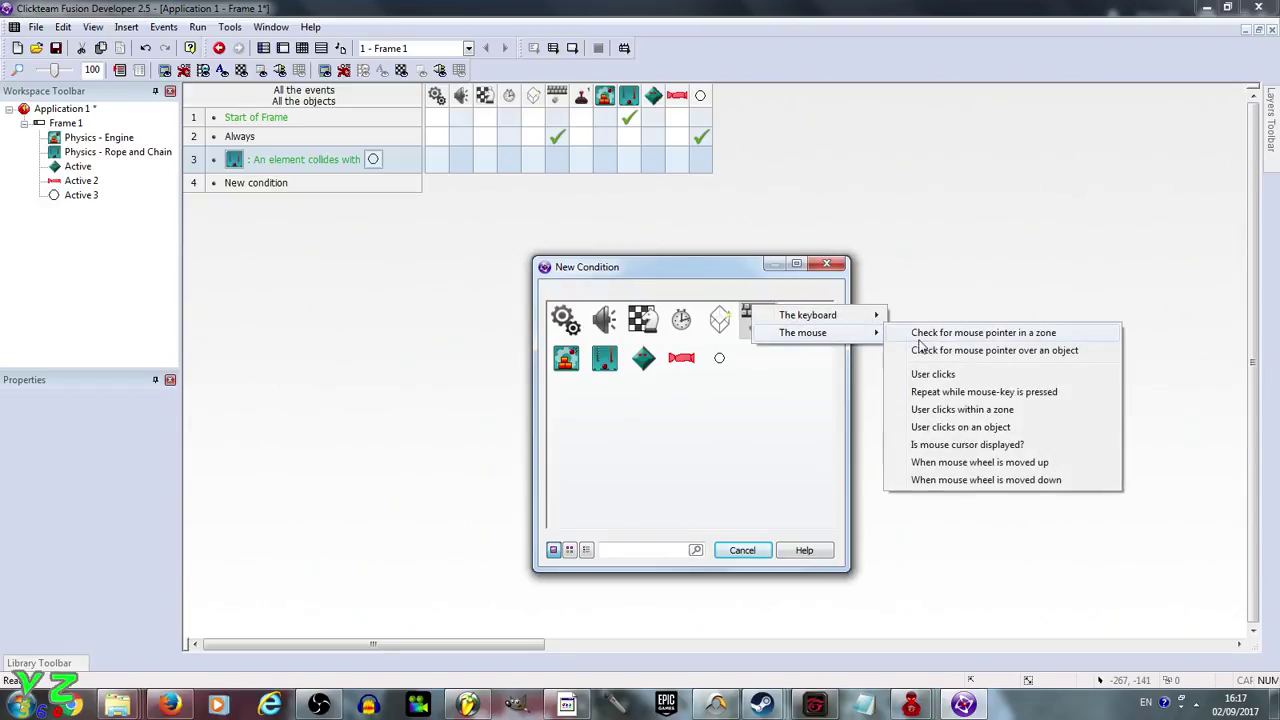
{"action": "left_click", "coordinate": [929, 392]}
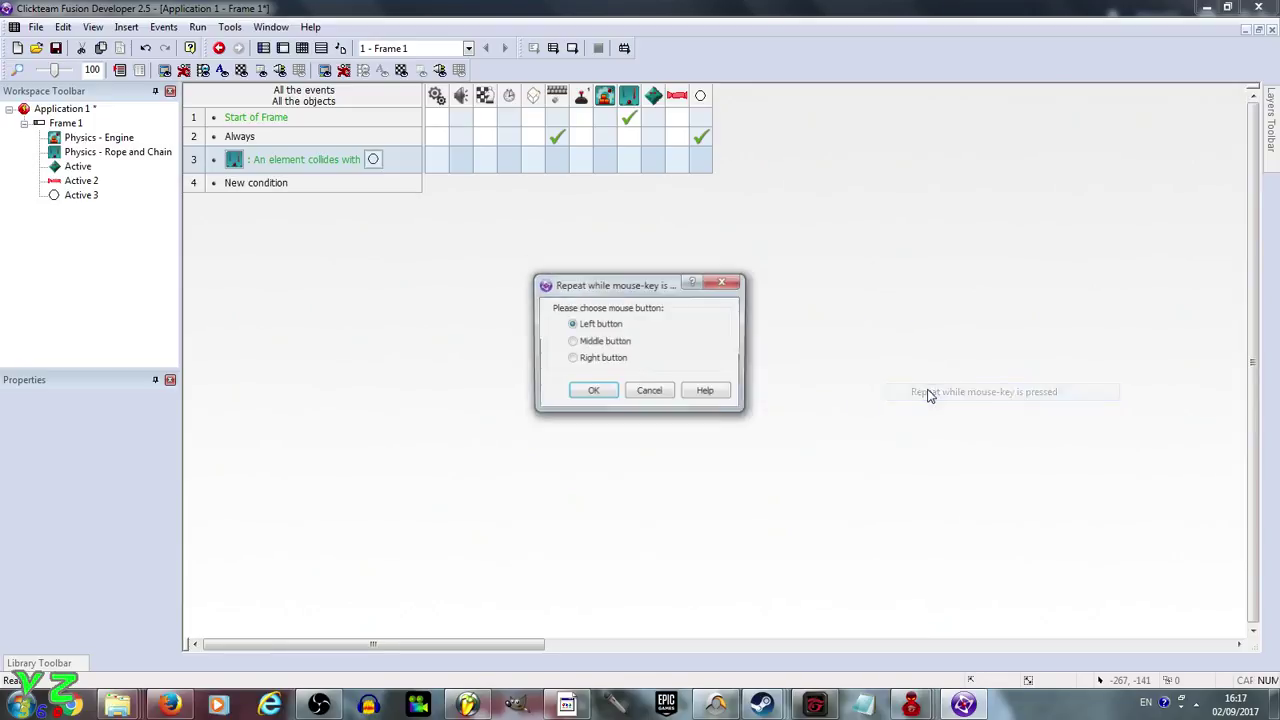
{"action": "left_click", "coordinate": [575, 391]}
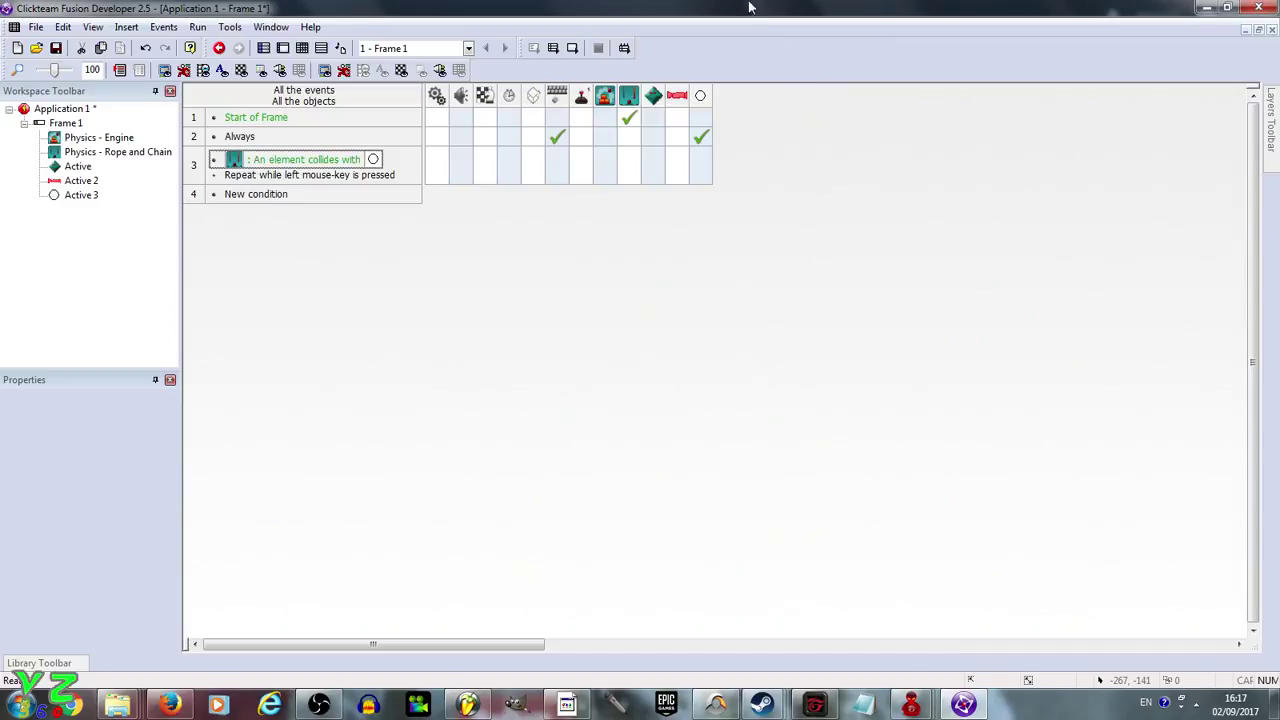
Give the collision event a Cut the rope action for the rope object, using its current element index, RCElement( "Physics - Rope and Chain" ), as the index.
{"action": "left_click", "coordinate": [622, 170]}
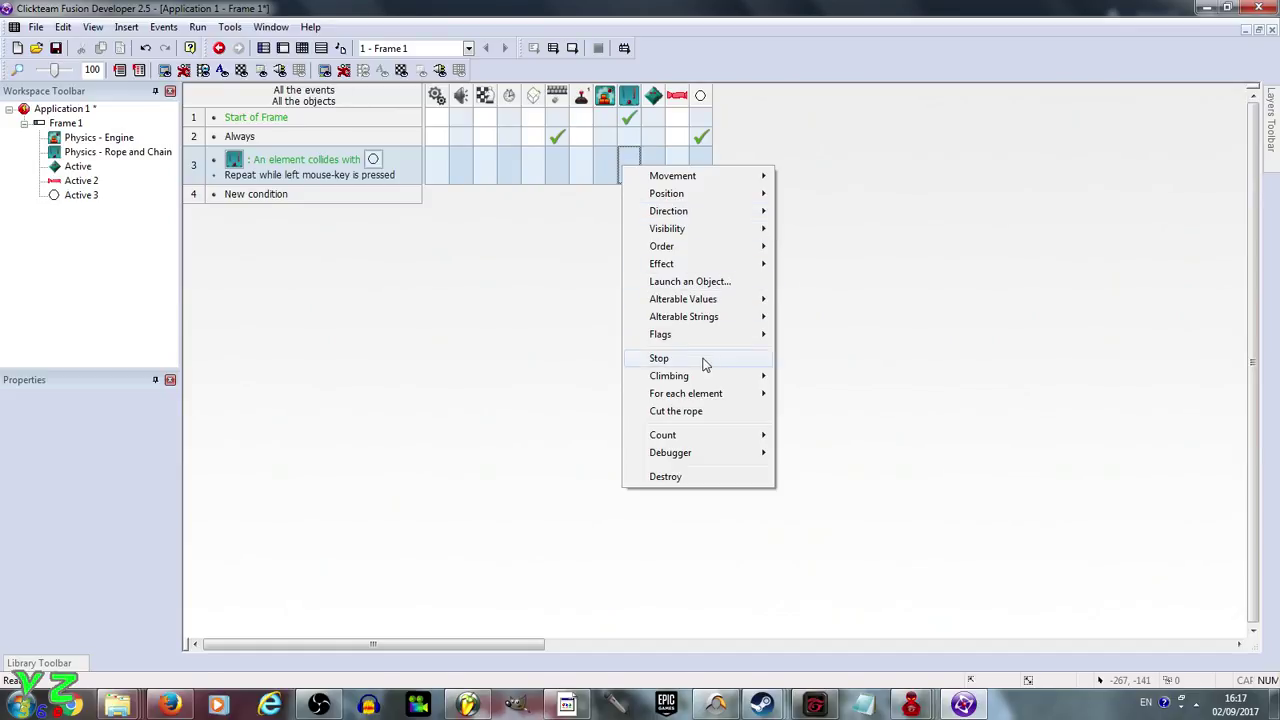
{"action": "left_click", "coordinate": [690, 410]}
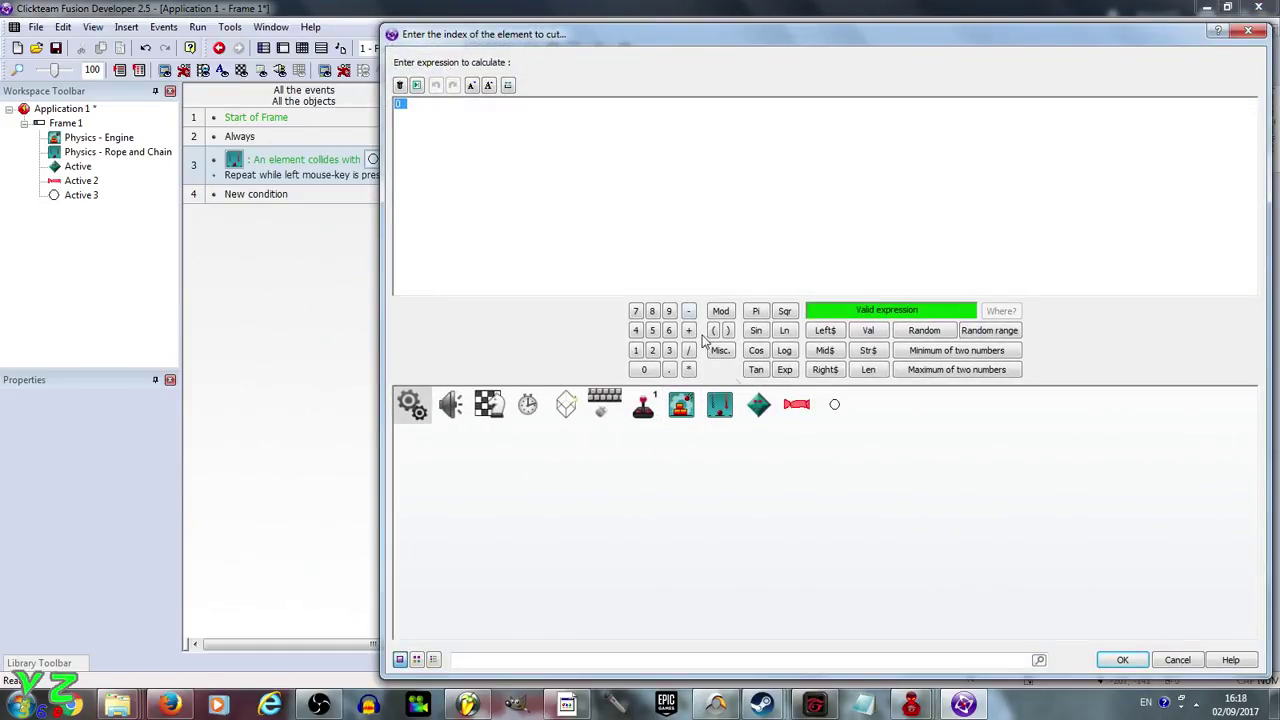
{"action": "left_click", "coordinate": [720, 404]}
{"action": "mouse_move", "coordinate": [758, 470]}
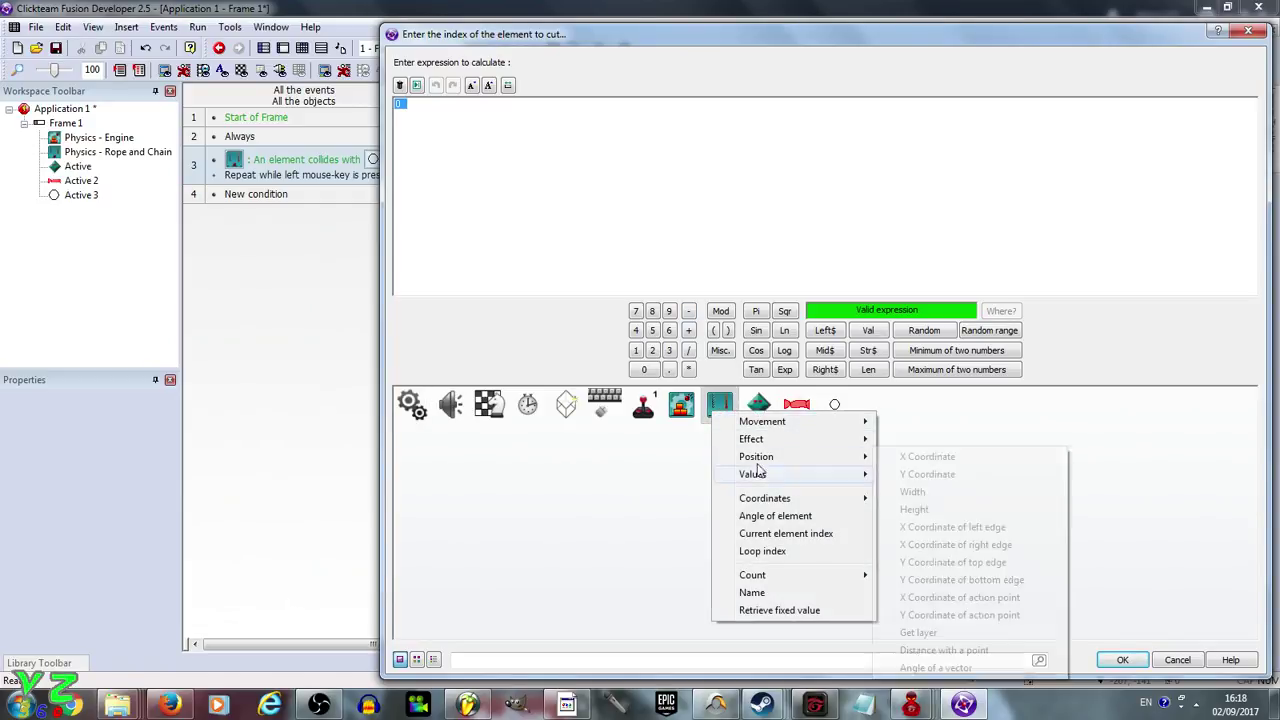
{"action": "left_click", "coordinate": [764, 538]}
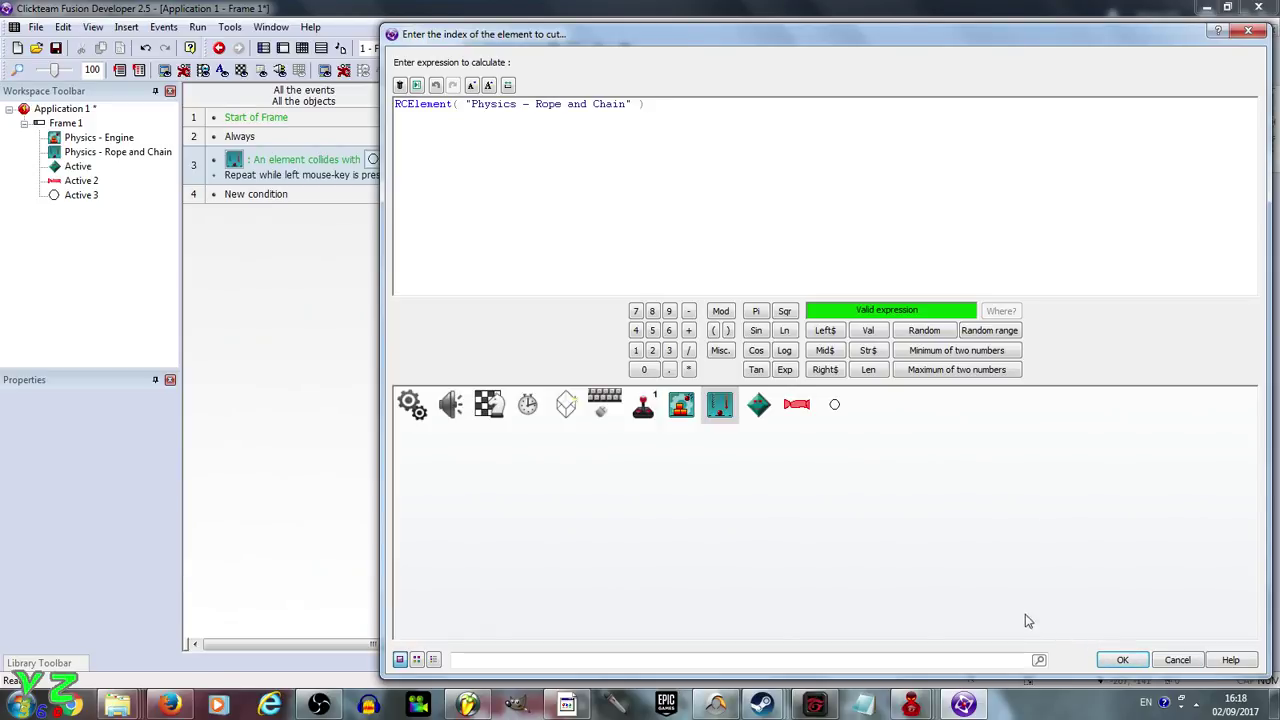
{"action": "left_click", "coordinate": [1122, 659]}
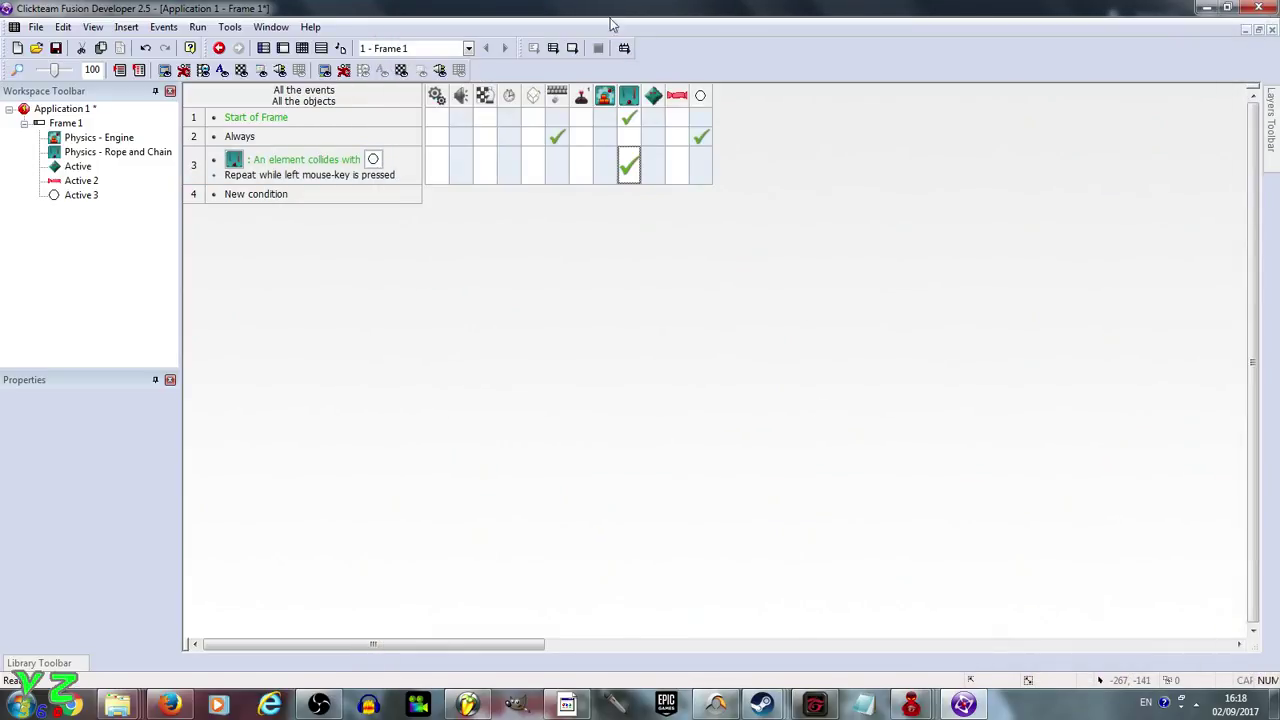
Run the frame, test cutting the rope with the circle, and close the test window.
{"action": "left_click", "coordinate": [572, 48]}
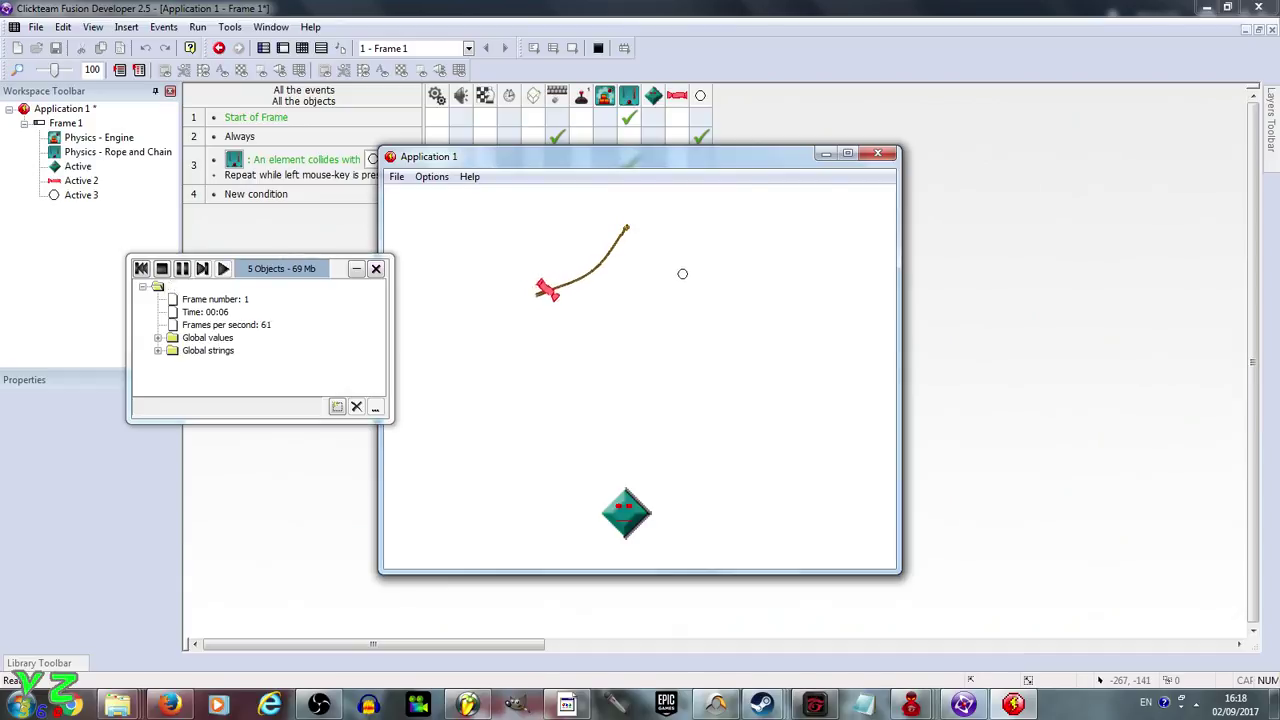
{"action": "left_click_drag", "start_coordinate": [614, 272], "coordinate": [592, 264]}
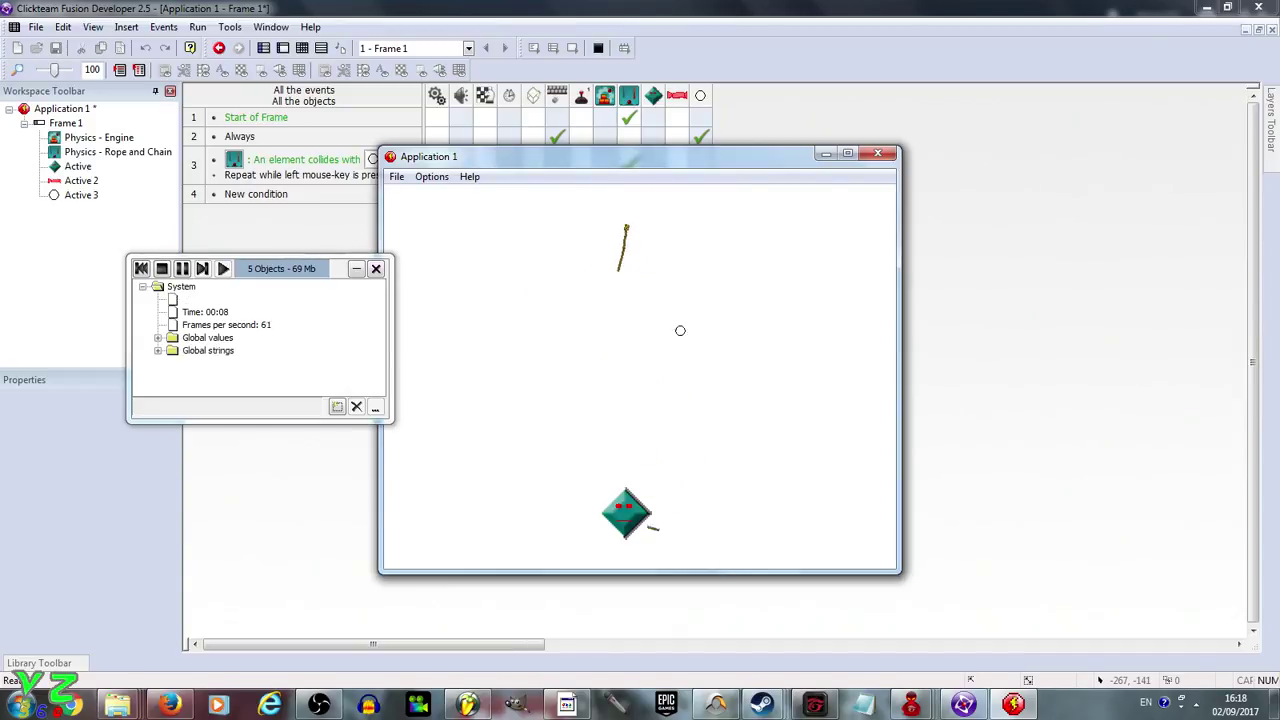
{"action": "left_click", "coordinate": [877, 155]}
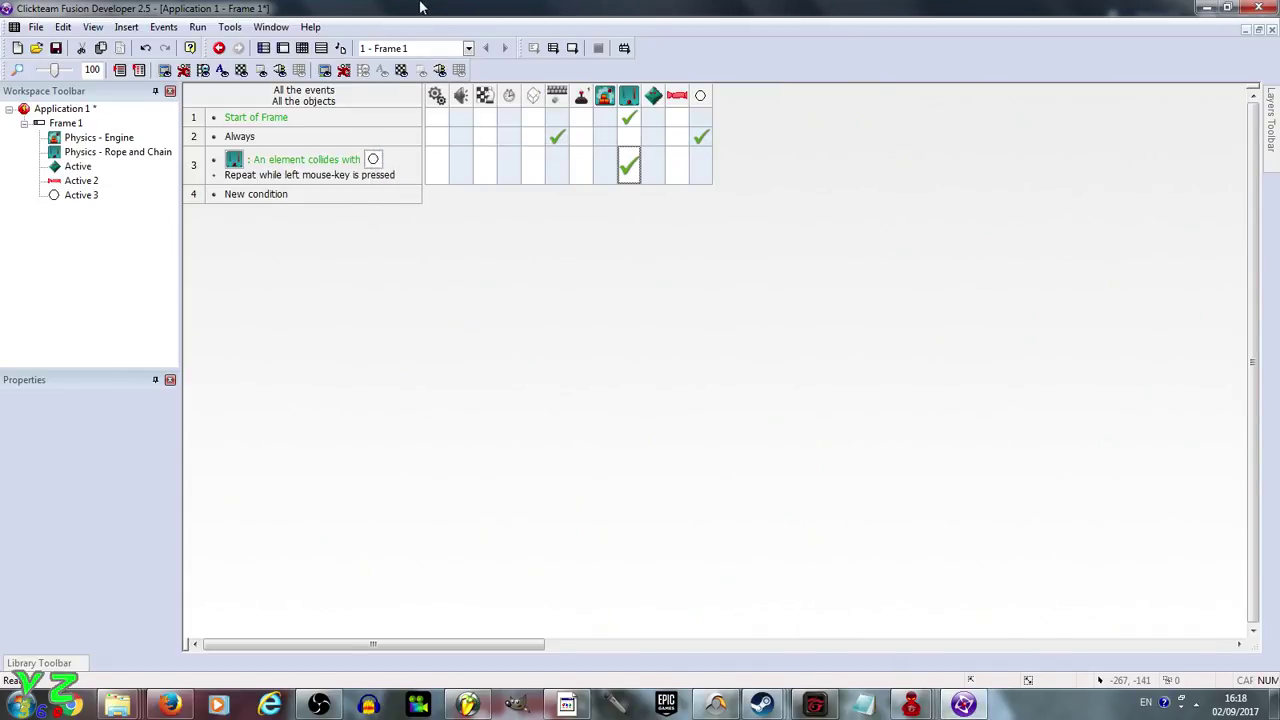
Return to the frame editor, open the Active character's animations, and add a new animation named Sad after Stand up.
{"action": "left_click", "coordinate": [285, 49]}
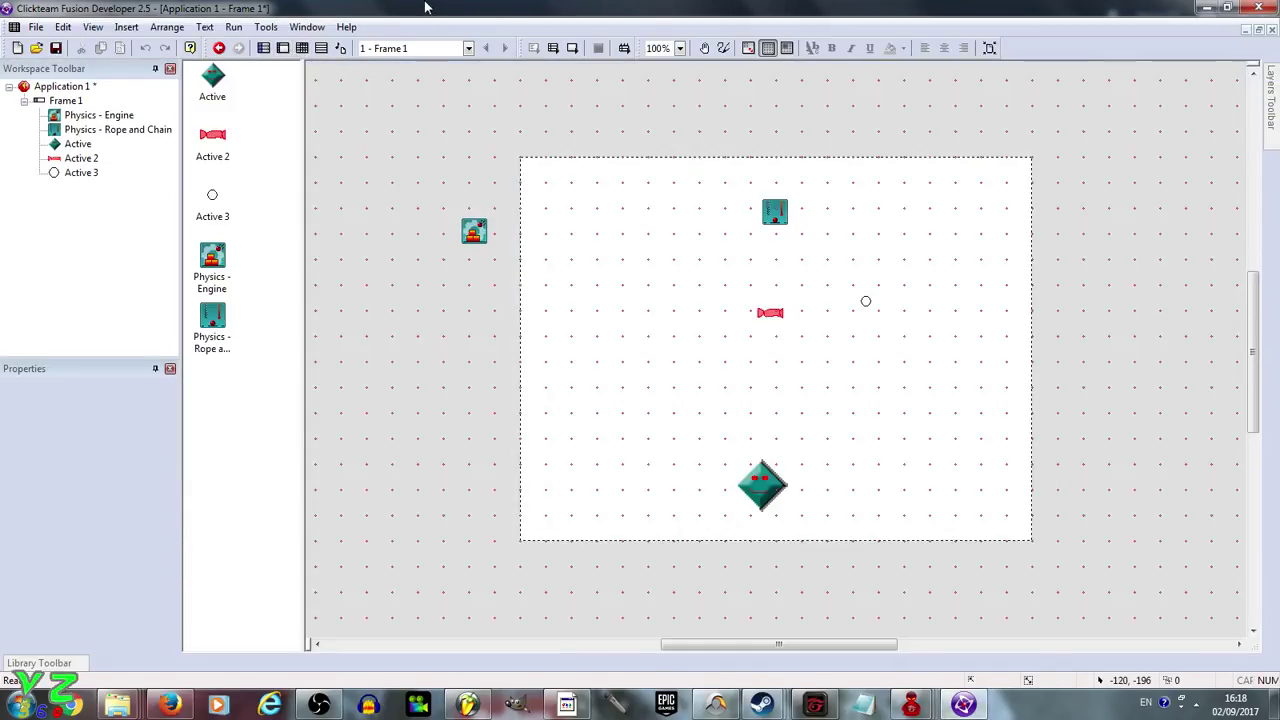
{"action": "double_click", "coordinate": [764, 484]}
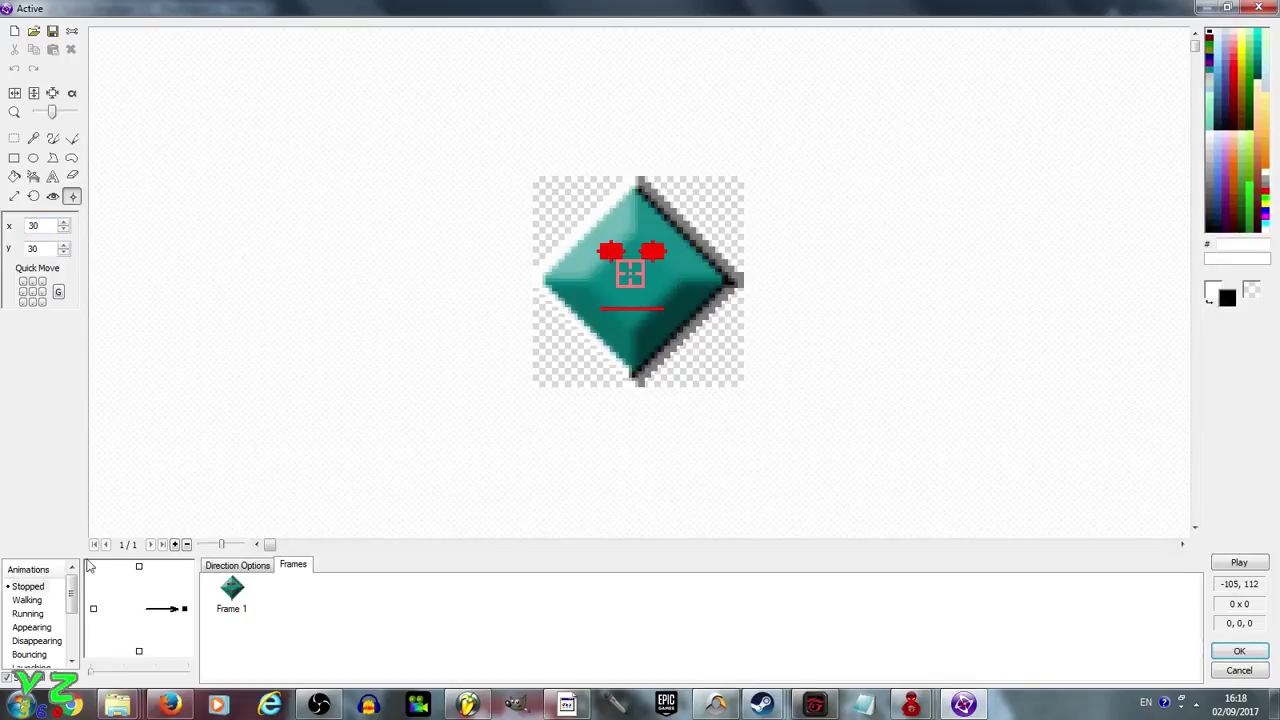
{"action": "scroll", "coordinate": [5, 604], "scroll_direction": "down", "scroll_amount": 2}
{"action": "left_click", "coordinate": [28, 587]}
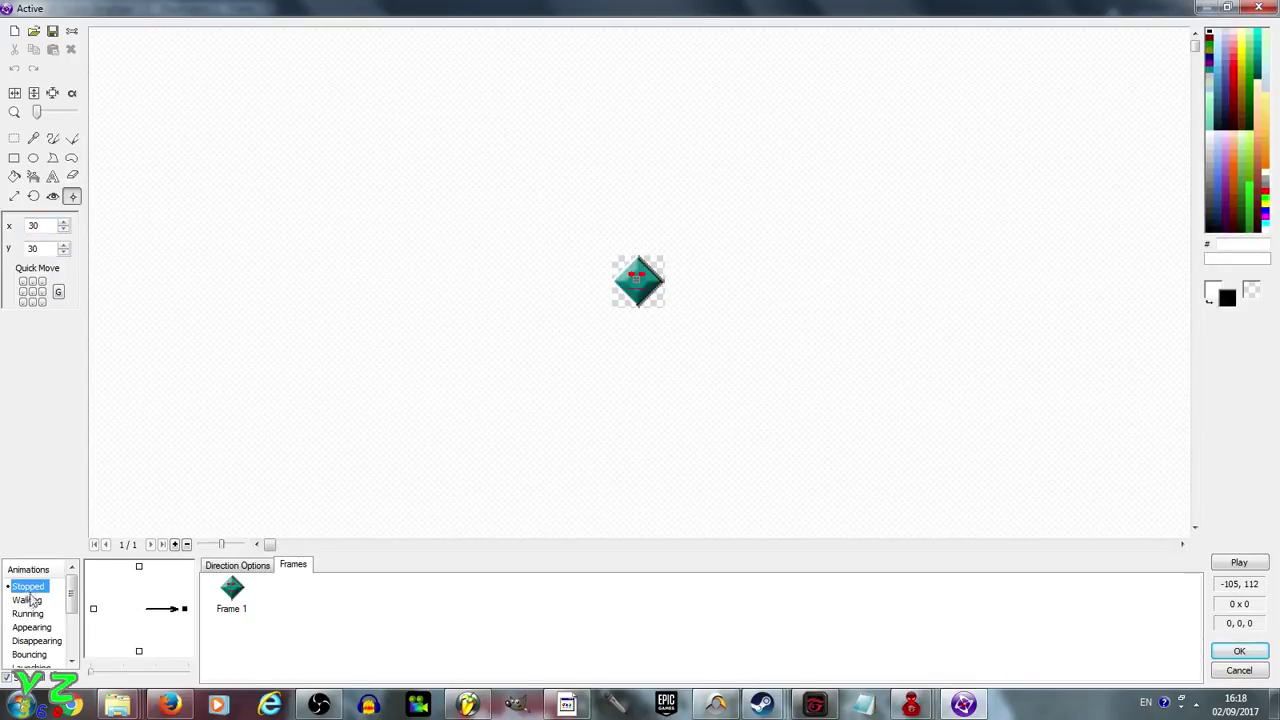
{"action": "scroll", "coordinate": [354, 443], "scroll_direction": "up", "scroll_amount": 2}
{"action": "scroll", "coordinate": [510, 415], "scroll_direction": "down", "scroll_amount": 1}
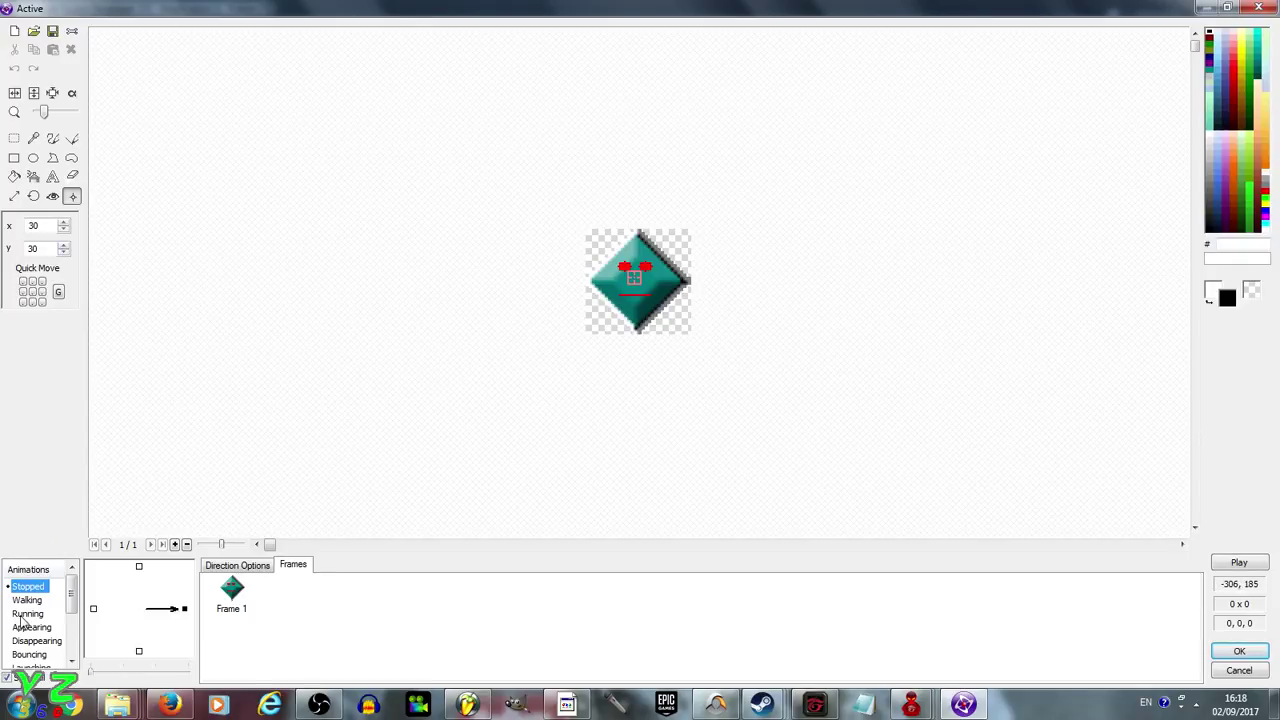
{"action": "scroll", "coordinate": [22, 620], "scroll_direction": "down", "scroll_amount": 2}
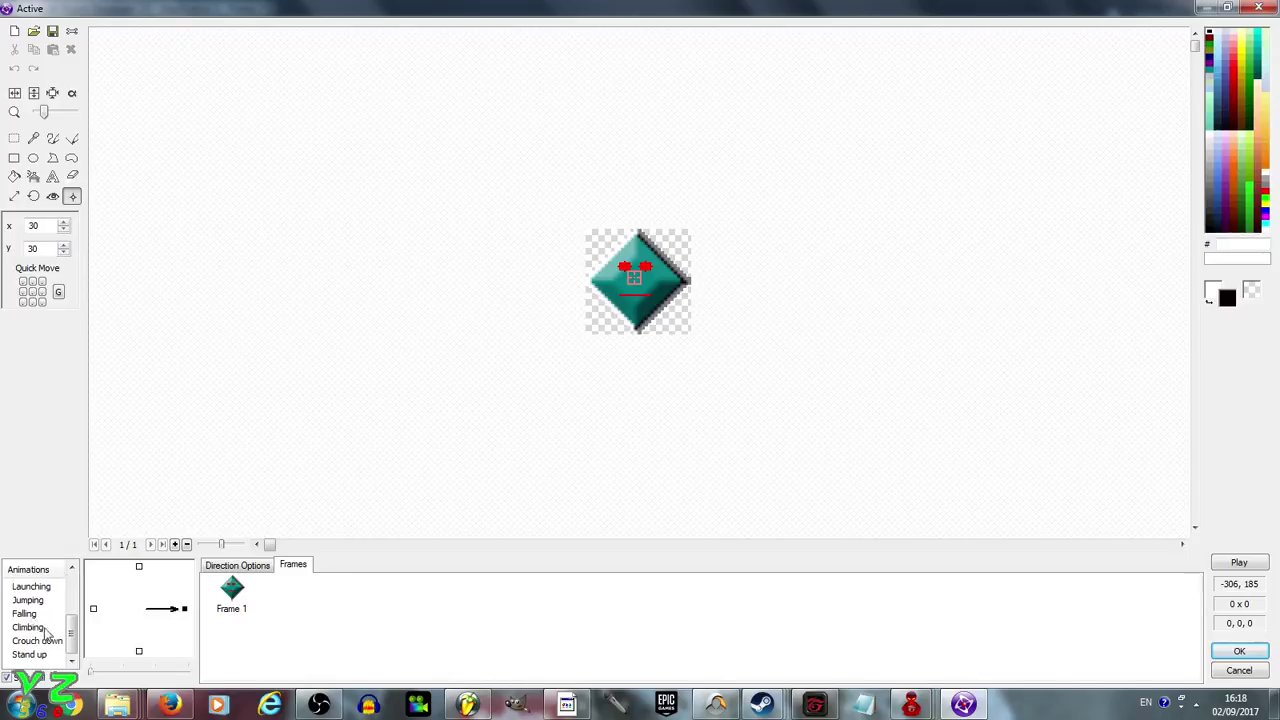
{"action": "left_click", "coordinate": [40, 655]}
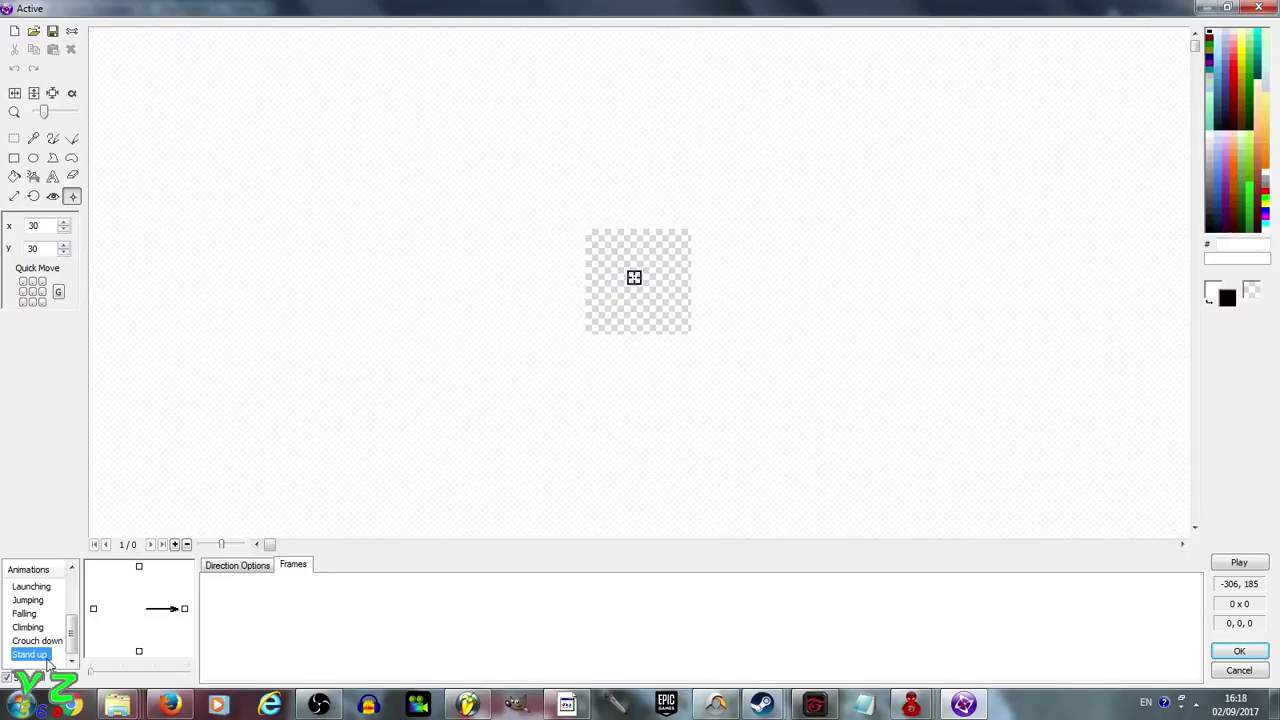
{"action": "right_click", "coordinate": [46, 656]}
{"action": "left_click", "coordinate": [82, 545]}
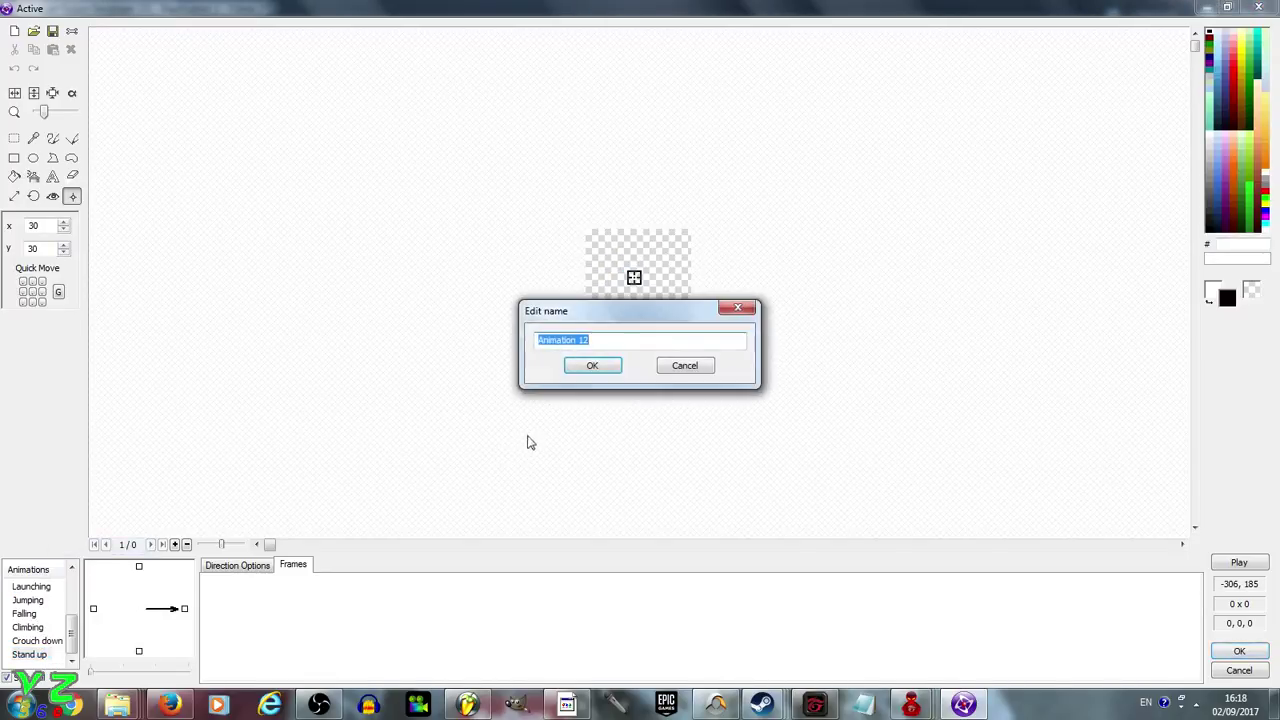
{"action": "type", "text": "Sad"}
{"action": "left_click", "coordinate": [605, 366]}
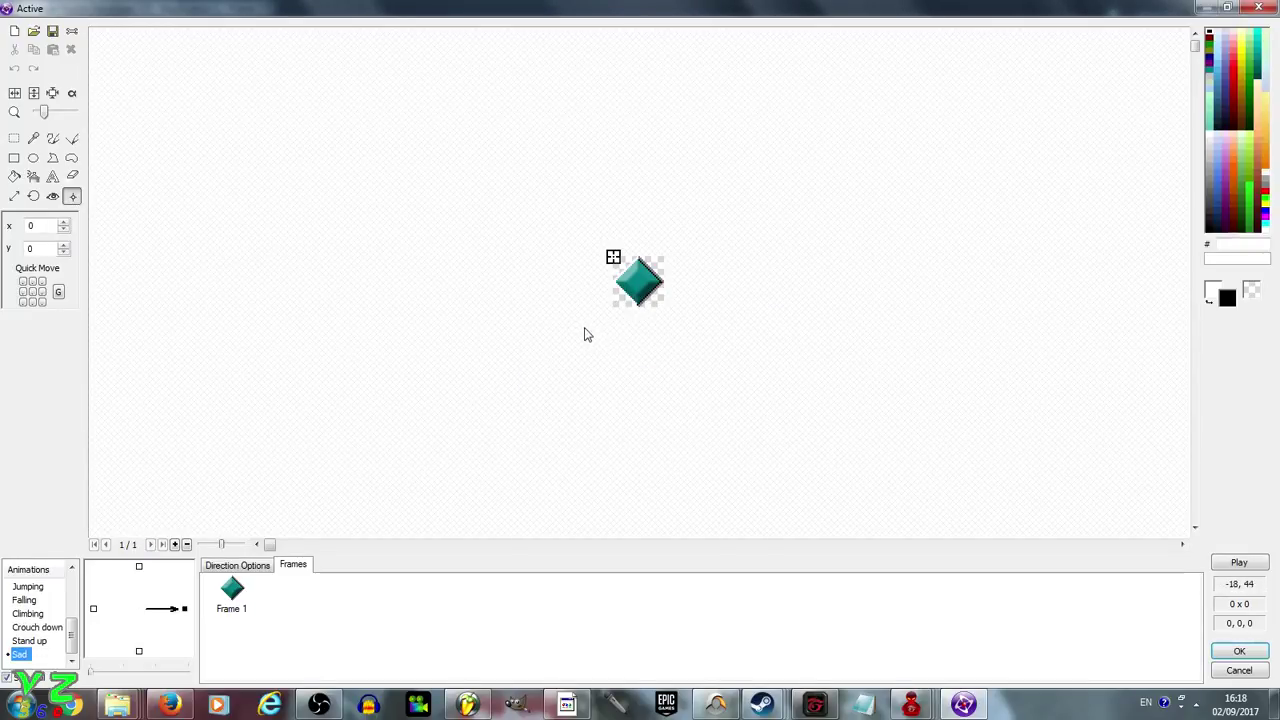
Centre both the hot spot and the action point of the Sad animation's frame at X 15, Y 15.
{"action": "scroll", "coordinate": [587, 326], "scroll_direction": "up", "scroll_amount": 2}
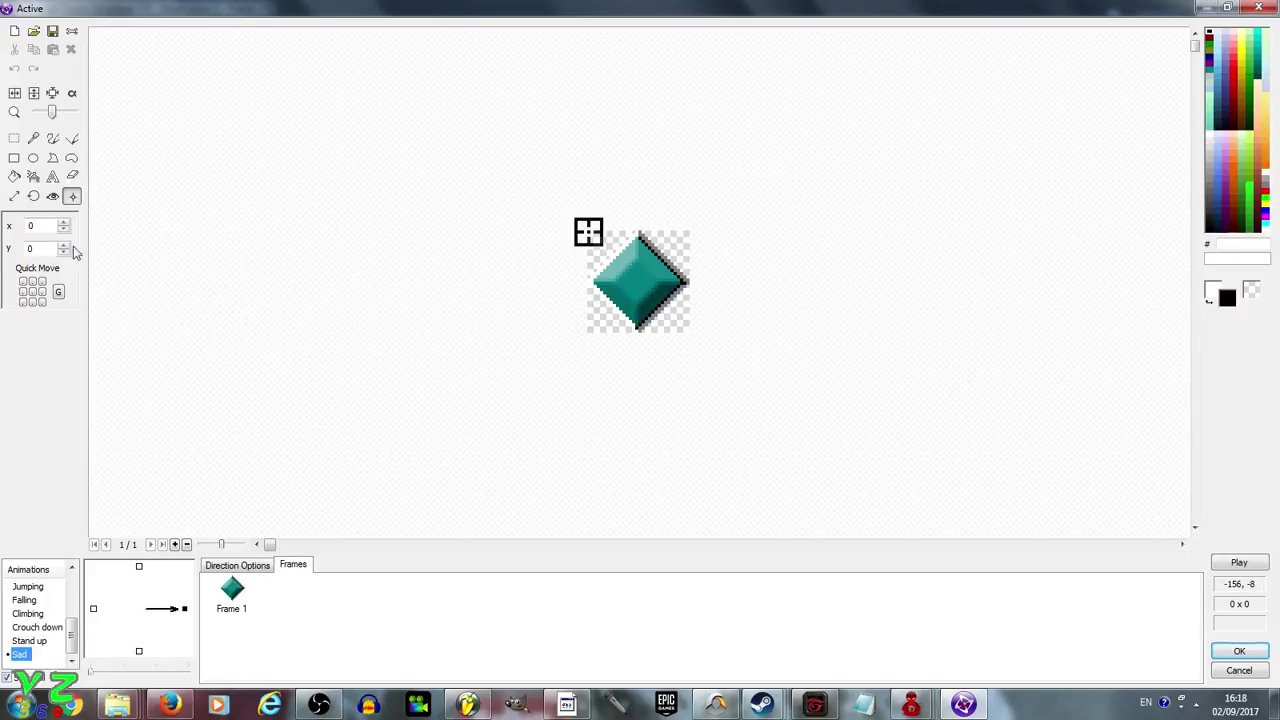
{"action": "left_click", "coordinate": [60, 296]}
{"action": "left_click", "coordinate": [59, 292]}
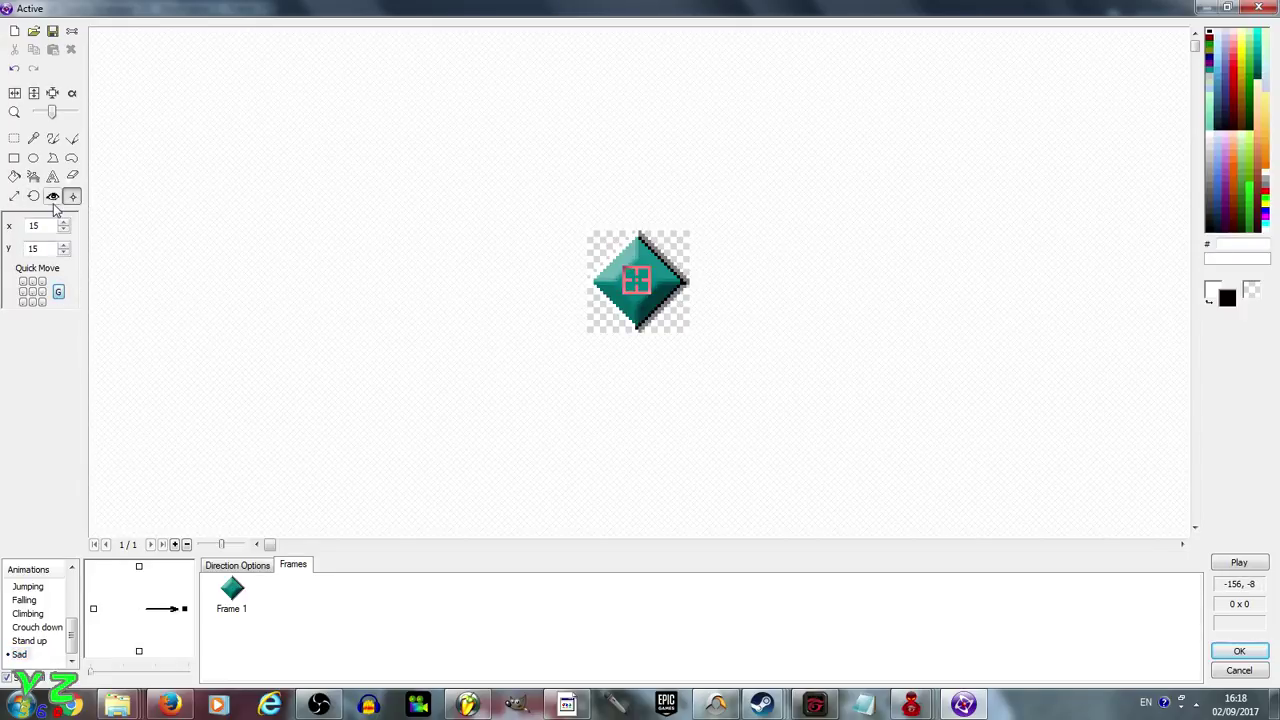
{"action": "left_click", "coordinate": [53, 196]}
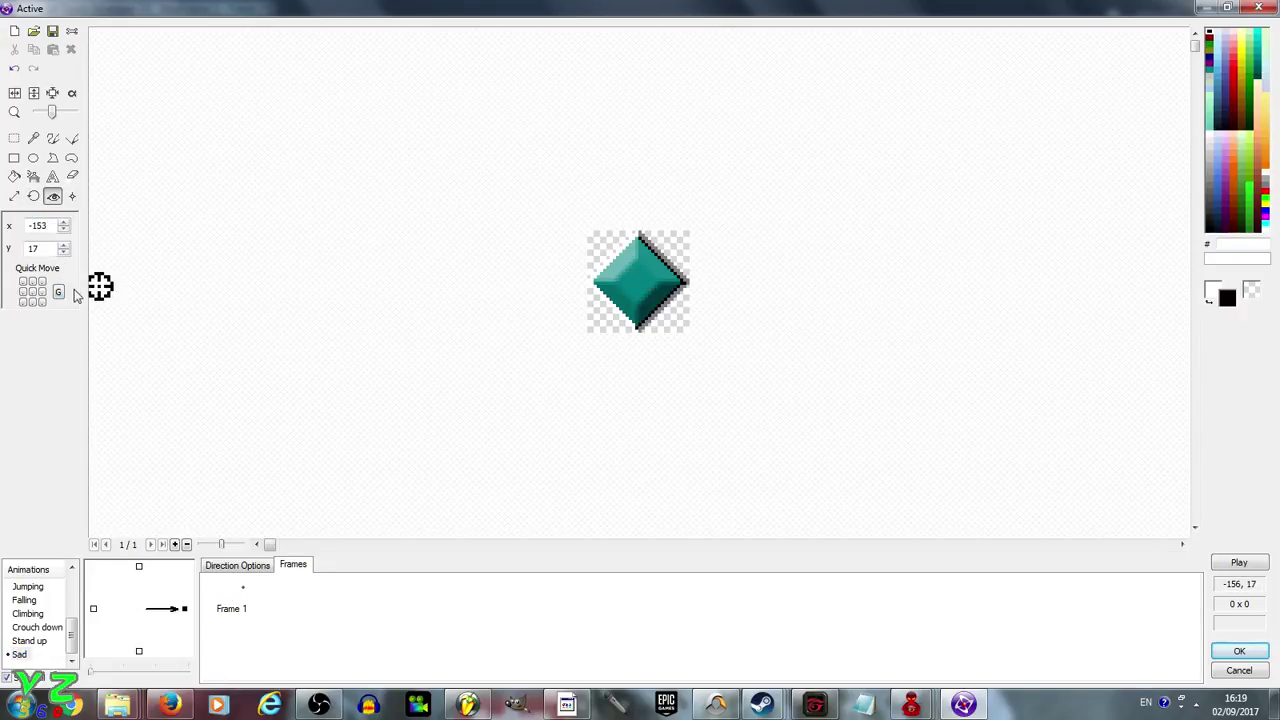
{"action": "left_click", "coordinate": [59, 292]}
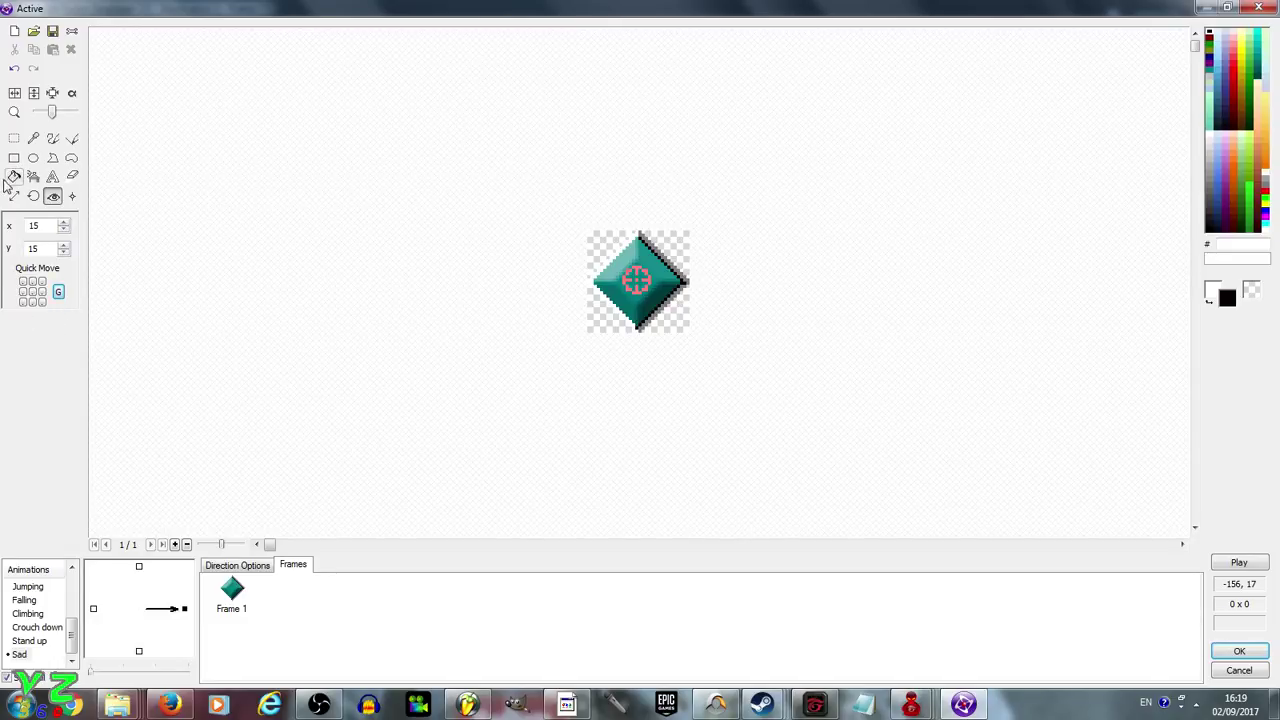
Draw two filled red (FF0000) ellipses as eyes on the upper half of the Sad animation's diamond.
{"action": "left_click", "coordinate": [31, 161]}
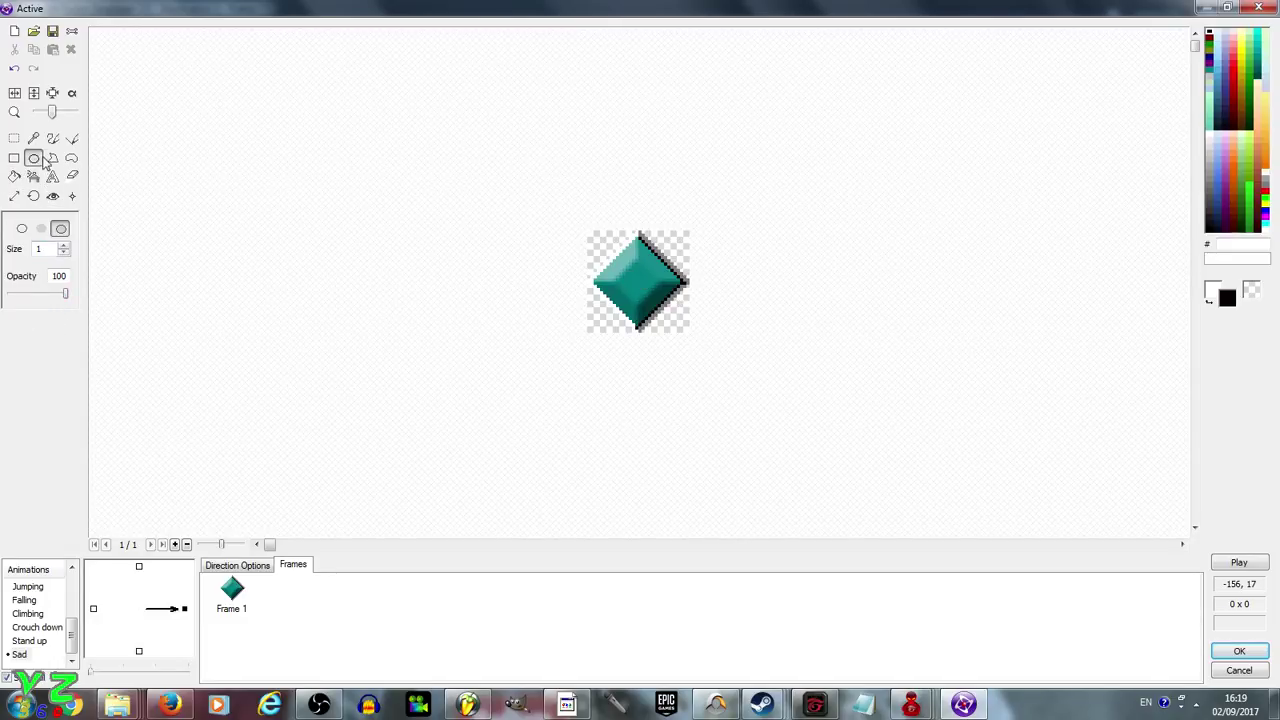
{"action": "left_click", "coordinate": [40, 228]}
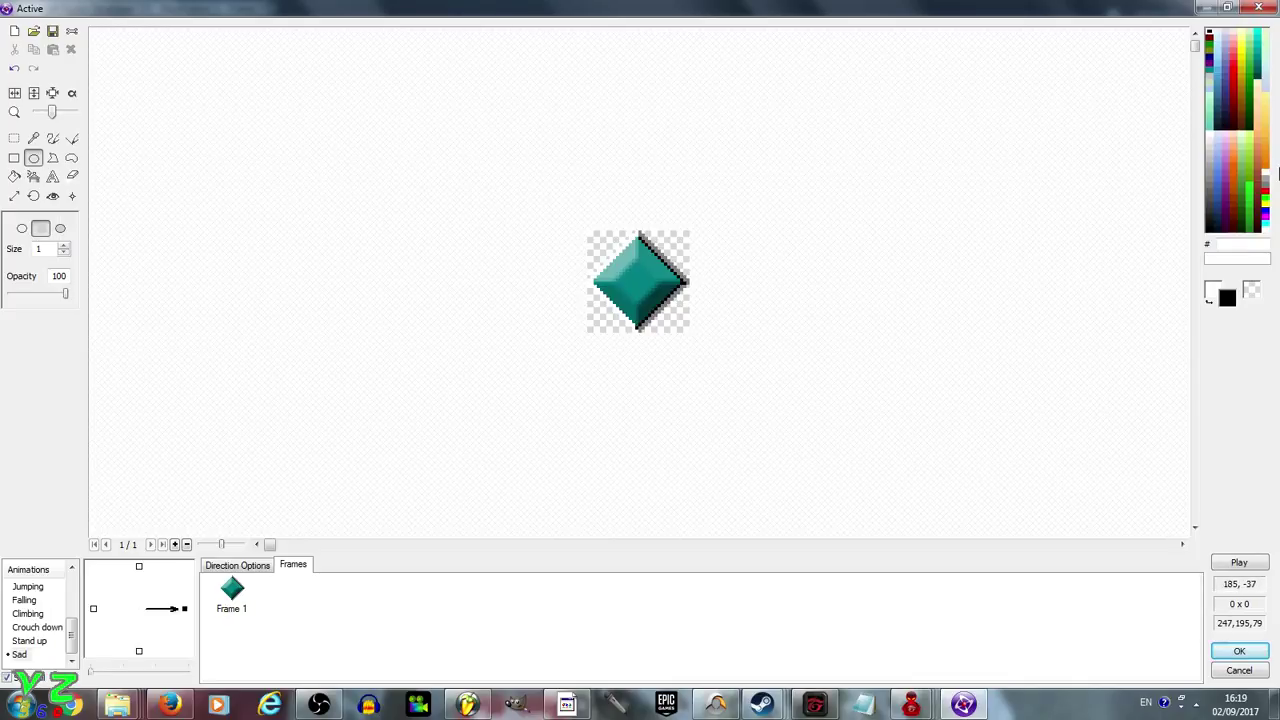
{"action": "left_click", "coordinate": [1265, 191]}
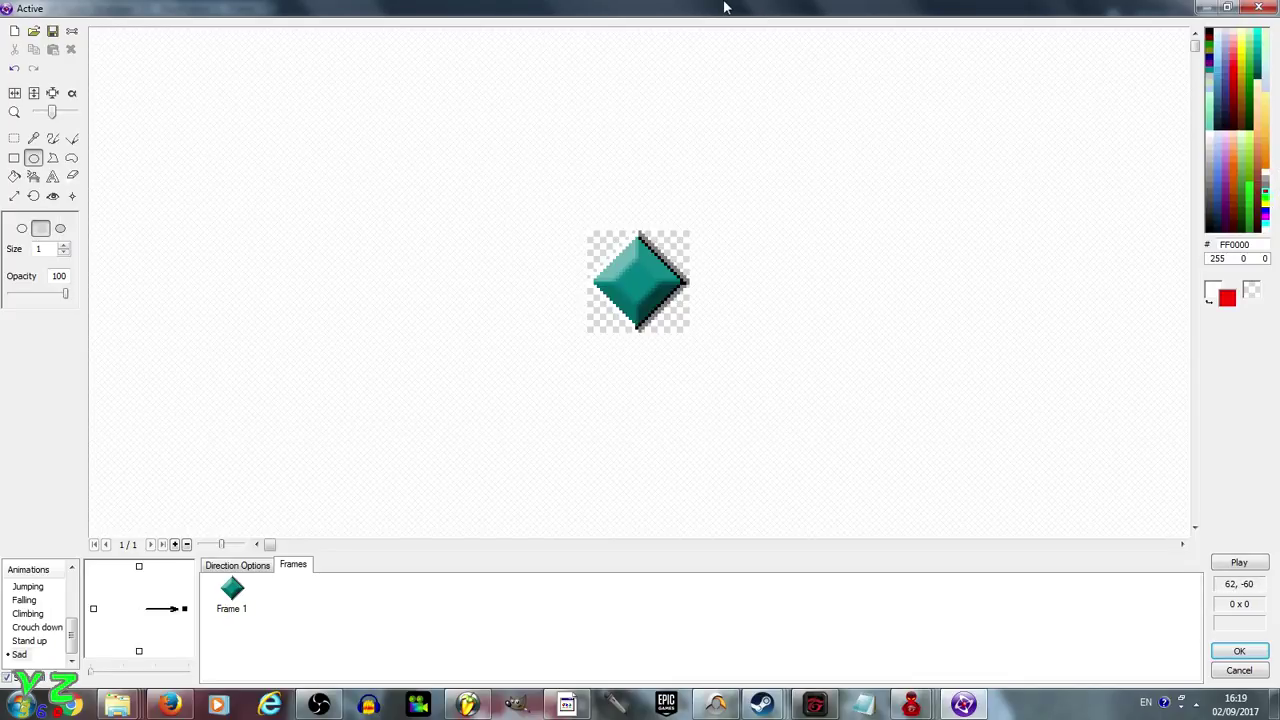
{"action": "scroll", "coordinate": [622, 232], "scroll_direction": "up", "scroll_amount": 1}
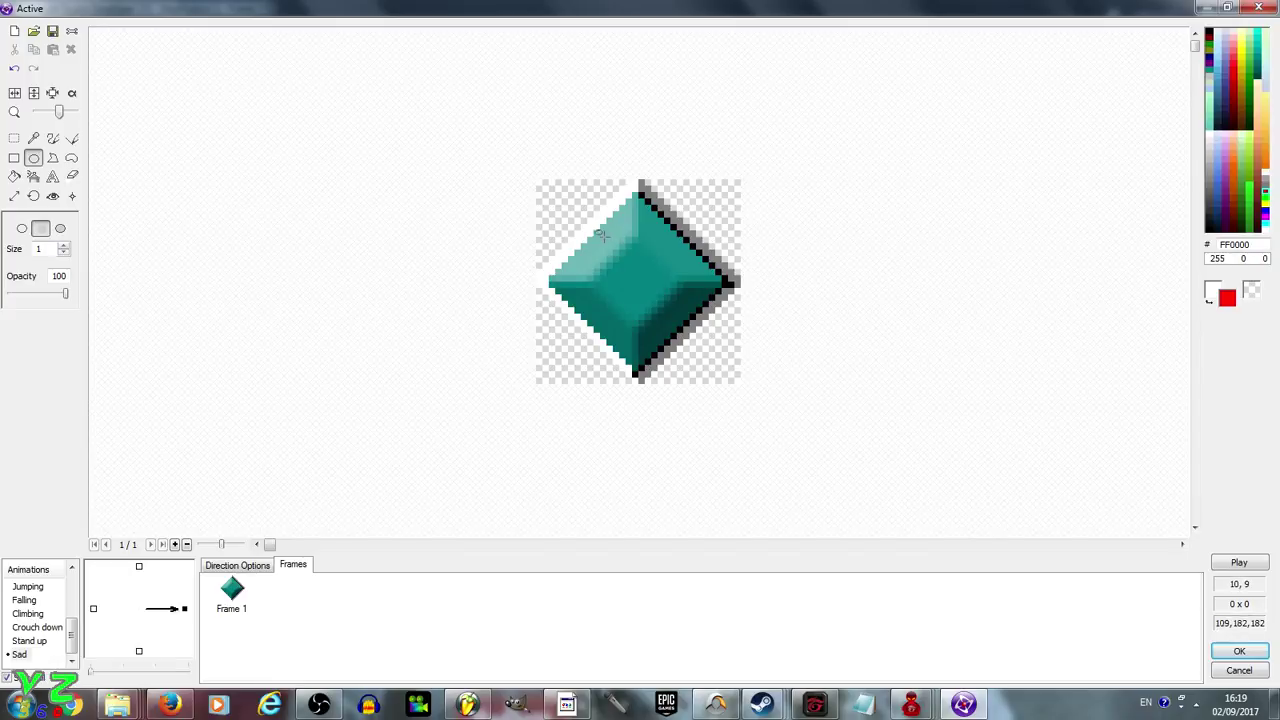
{"action": "mouse_move", "coordinate": [594, 237]}
{"action": "left_mouse_down"}
{"action": "mouse_move", "coordinate": [631, 268]}
{"action": "mouse_move", "coordinate": [658, 250]}
{"action": "mouse_move", "coordinate": [689, 279]}
{"action": "left_mouse_up"}
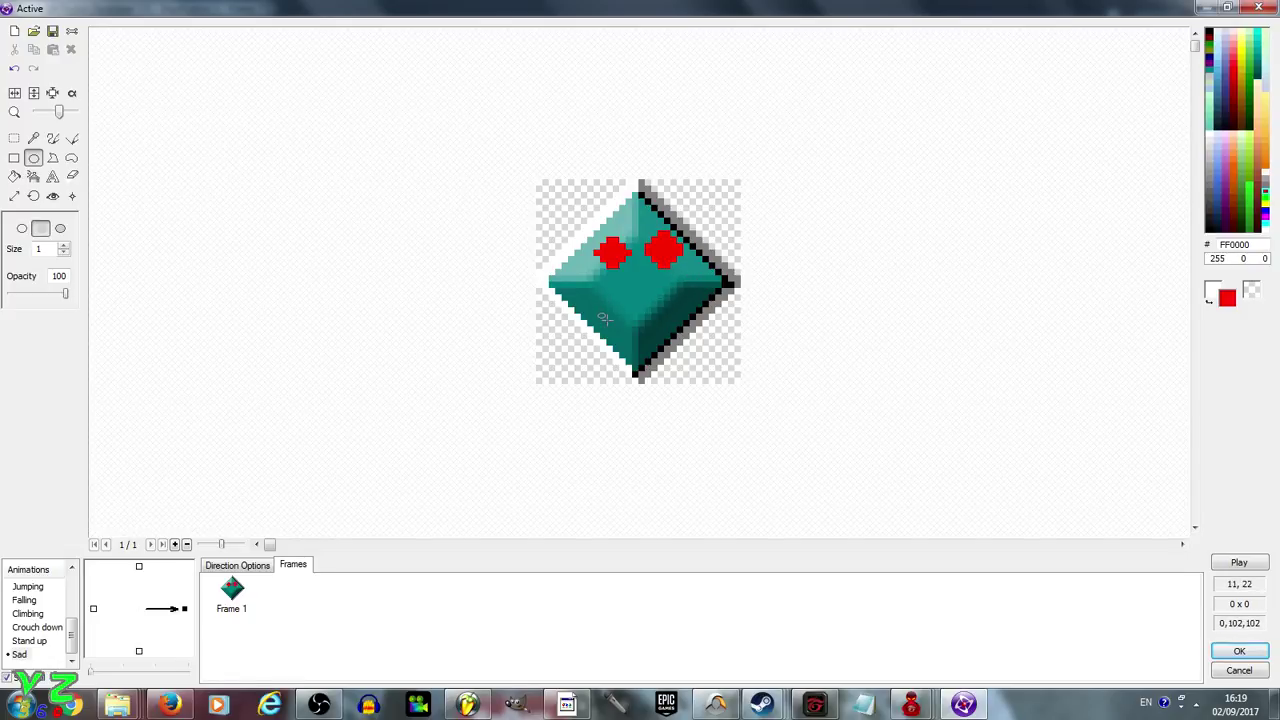
Draw a freehand red frown below the eyes in the Sad frame and accept the animation edits.
{"action": "left_click", "coordinate": [52, 138]}
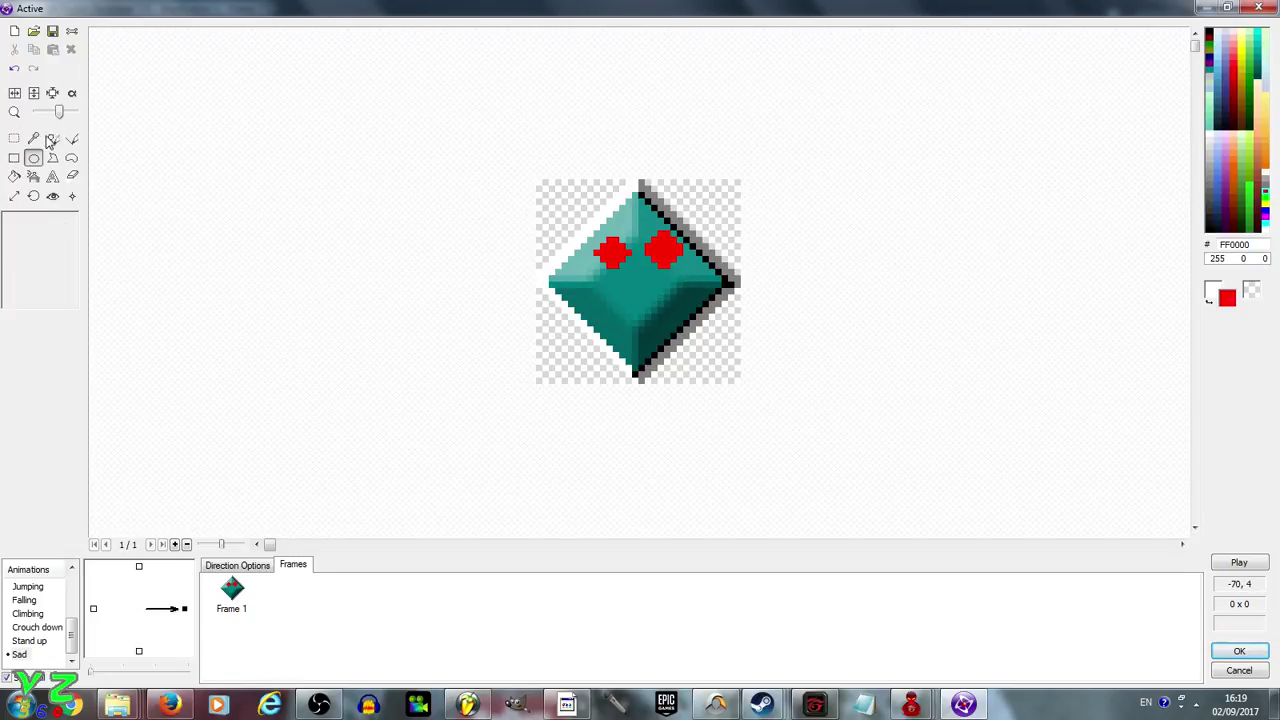
{"action": "mouse_move", "coordinate": [595, 329]}
{"action": "left_mouse_down"}
{"action": "mouse_move", "coordinate": [596, 312]}
{"action": "mouse_move", "coordinate": [670, 314]}
{"action": "left_mouse_up"}
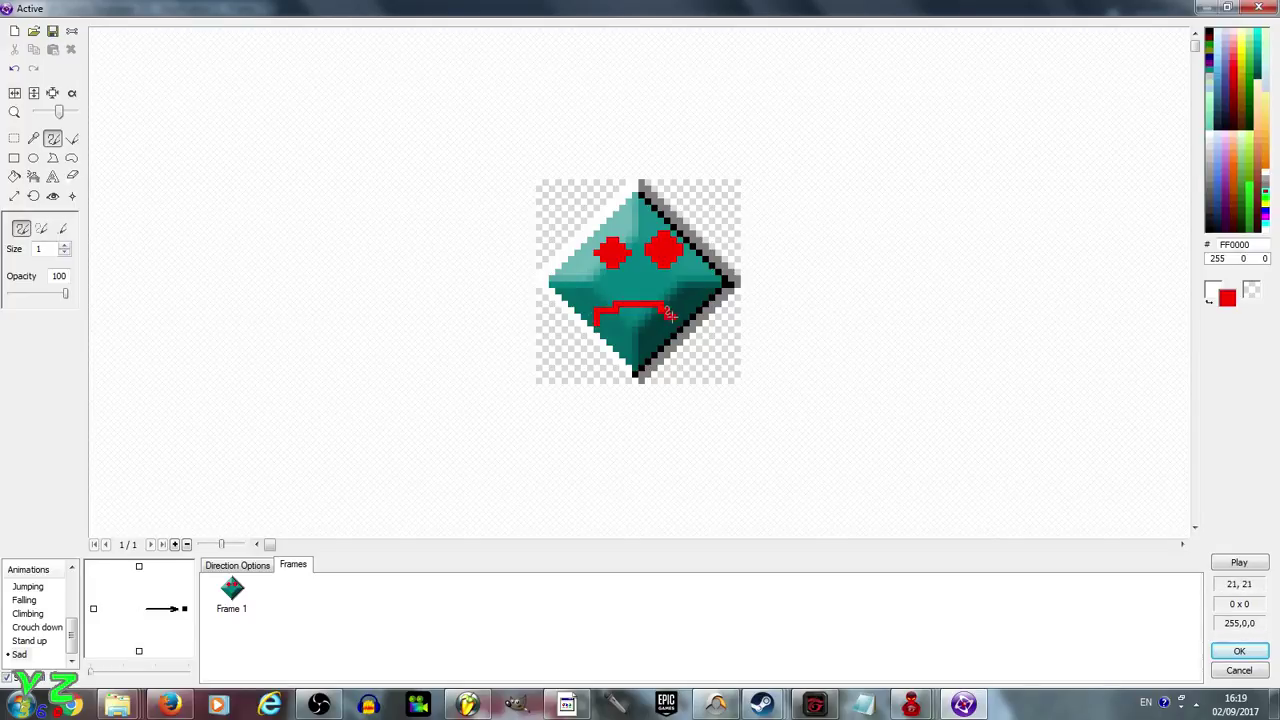
{"action": "left_click", "coordinate": [1236, 651]}
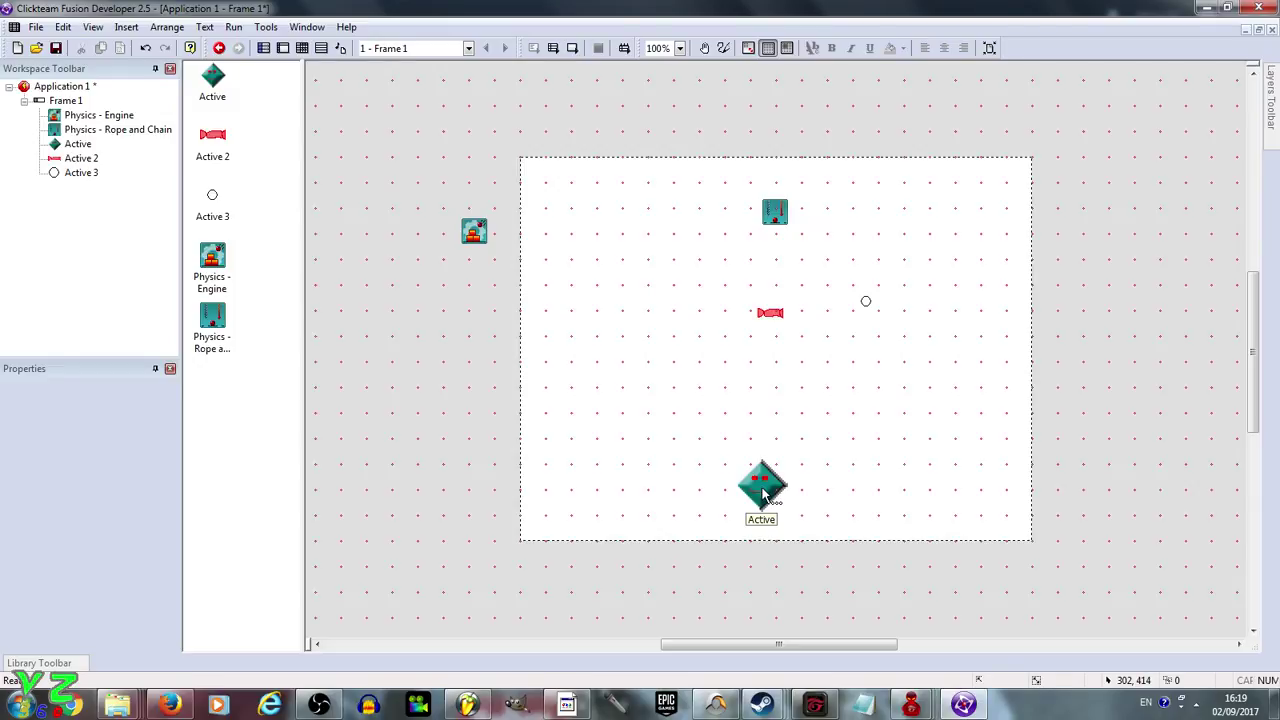
Reopen the Active character's animations and add a new animation named Happy after Sad.
{"action": "double_click", "coordinate": [762, 488]}
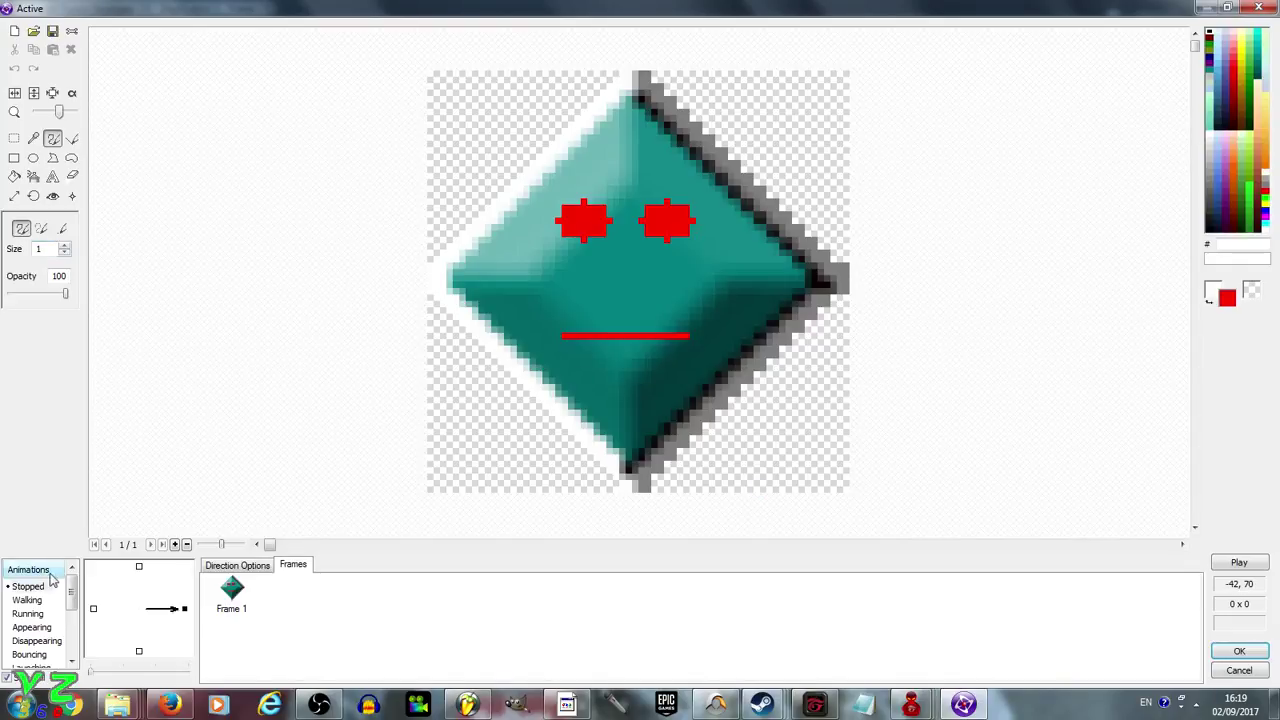
{"action": "scroll", "coordinate": [10, 643], "scroll_direction": "down", "scroll_amount": 2}
{"action": "right_click", "coordinate": [26, 667]}
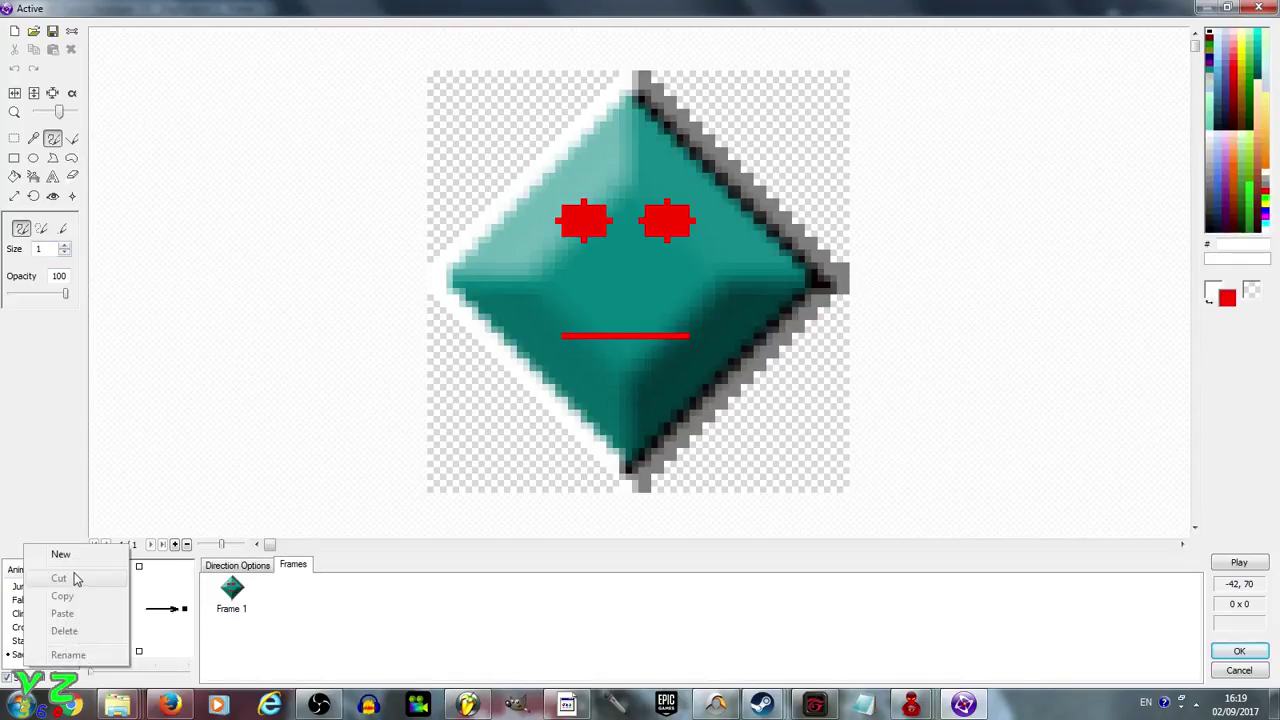
{"action": "left_click", "coordinate": [65, 554]}
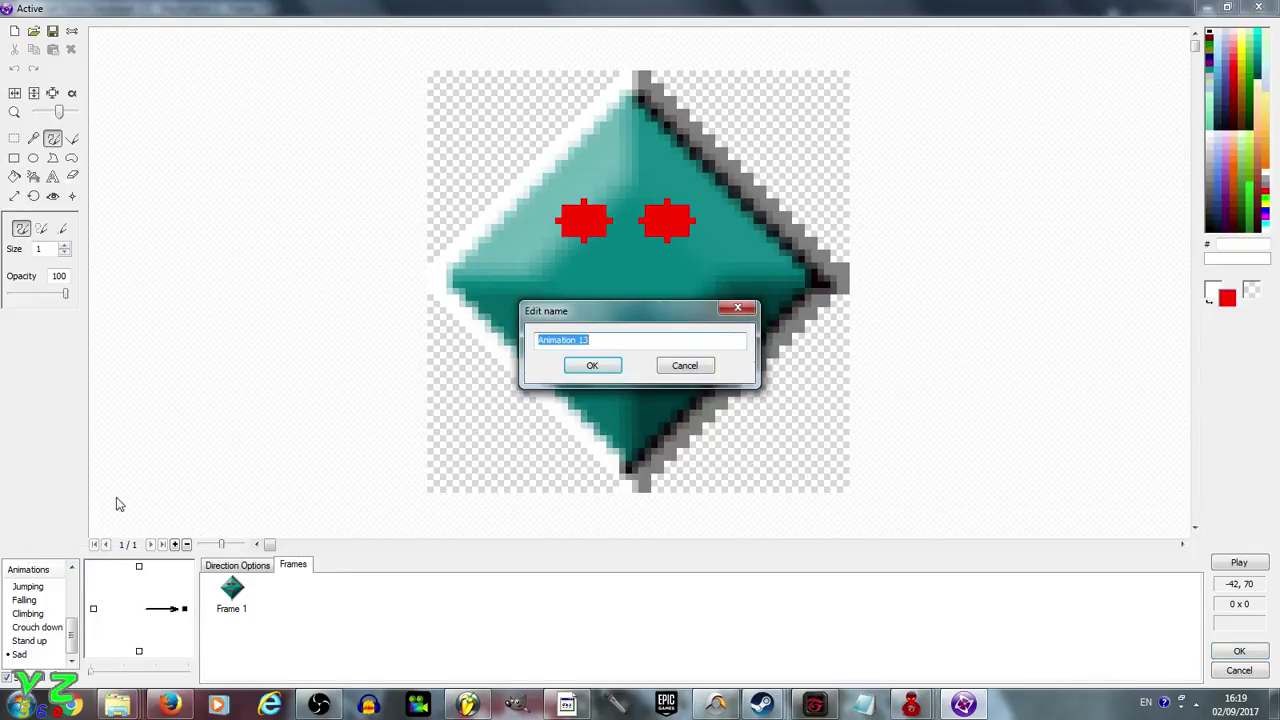
{"action": "type", "text": "Happy"}
{"action": "key", "text": "Return"}
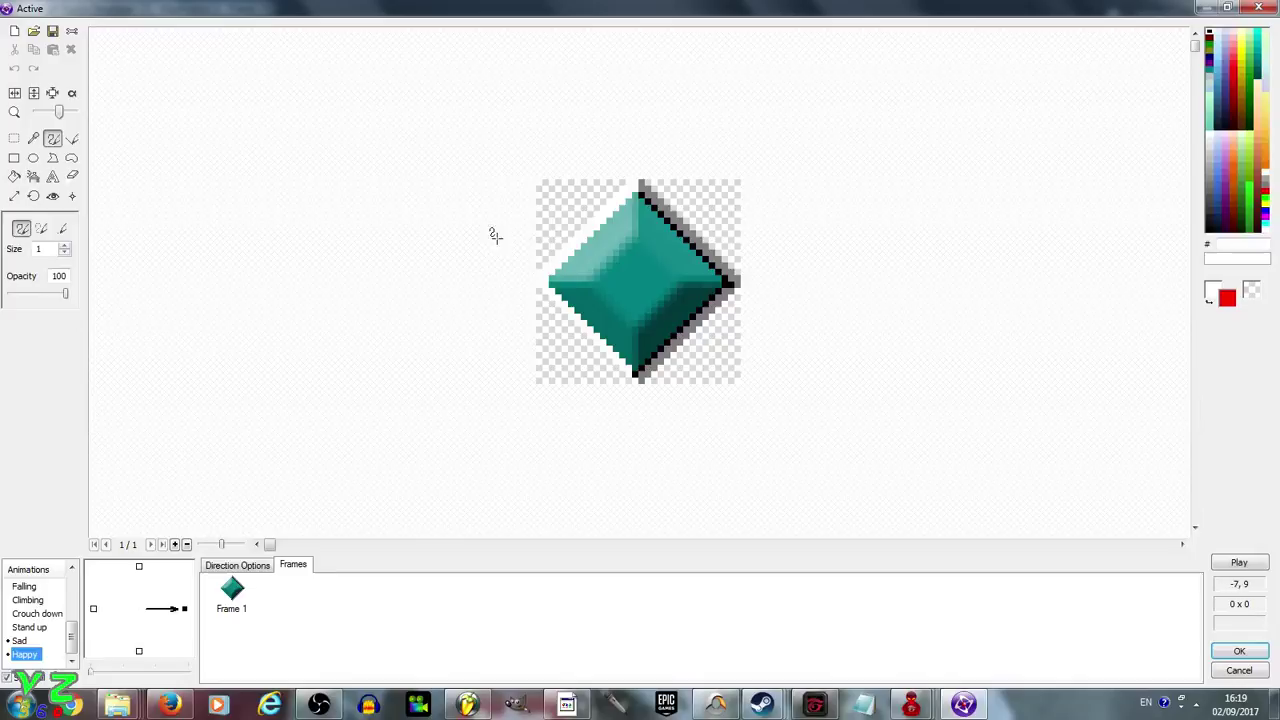
Draw two filled red ellipse eyes and a freehand smile on the Happy frame, and accept the animation edits.
{"action": "left_click", "coordinate": [33, 158]}
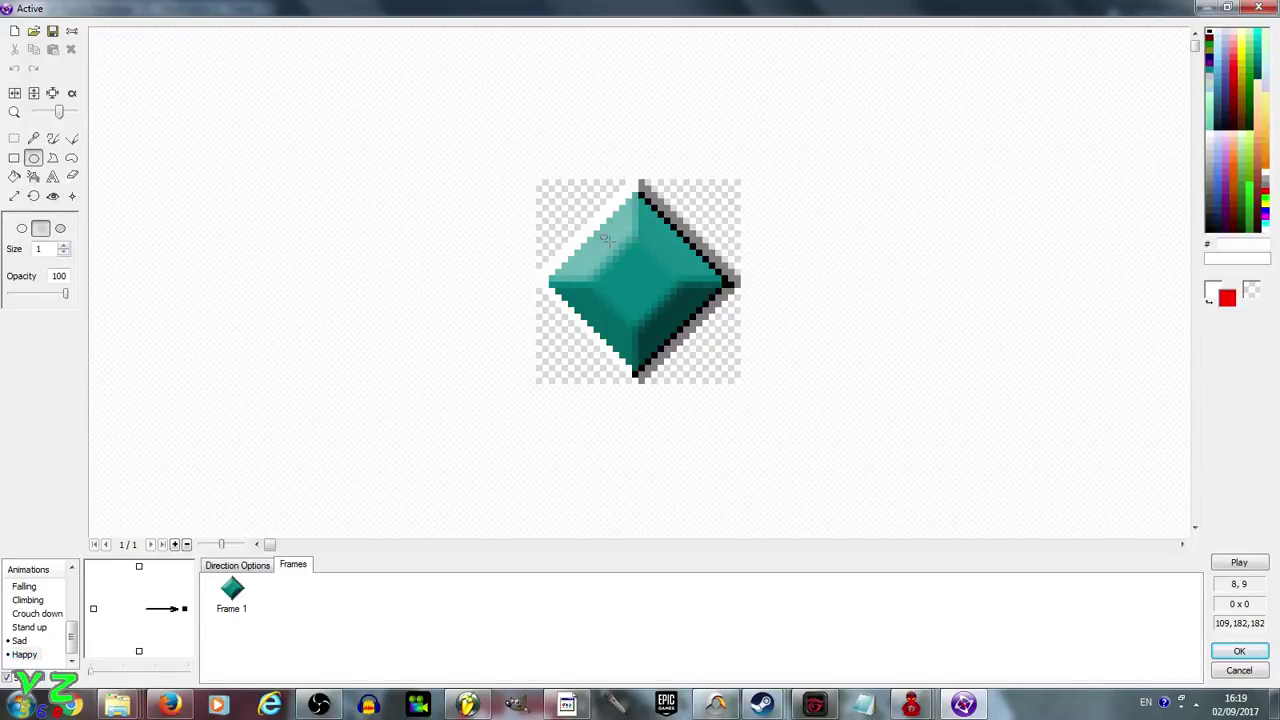
{"action": "mouse_move", "coordinate": [596, 231]}
{"action": "left_mouse_down"}
{"action": "mouse_move", "coordinate": [638, 278]}
{"action": "mouse_move", "coordinate": [672, 280]}
{"action": "left_mouse_up"}
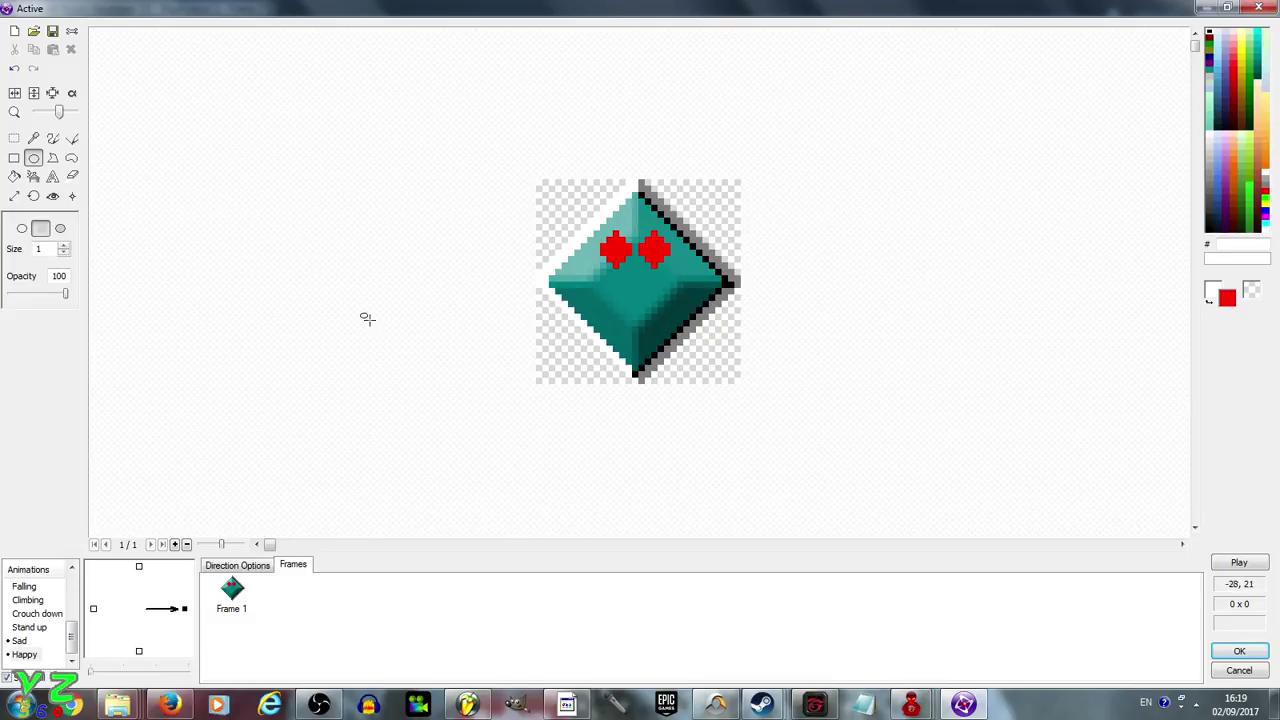
{"action": "left_click", "coordinate": [52, 138]}
{"action": "mouse_move", "coordinate": [594, 300]}
{"action": "left_mouse_down"}
{"action": "mouse_move", "coordinate": [618, 326]}
{"action": "mouse_move", "coordinate": [684, 300]}
{"action": "left_mouse_up"}
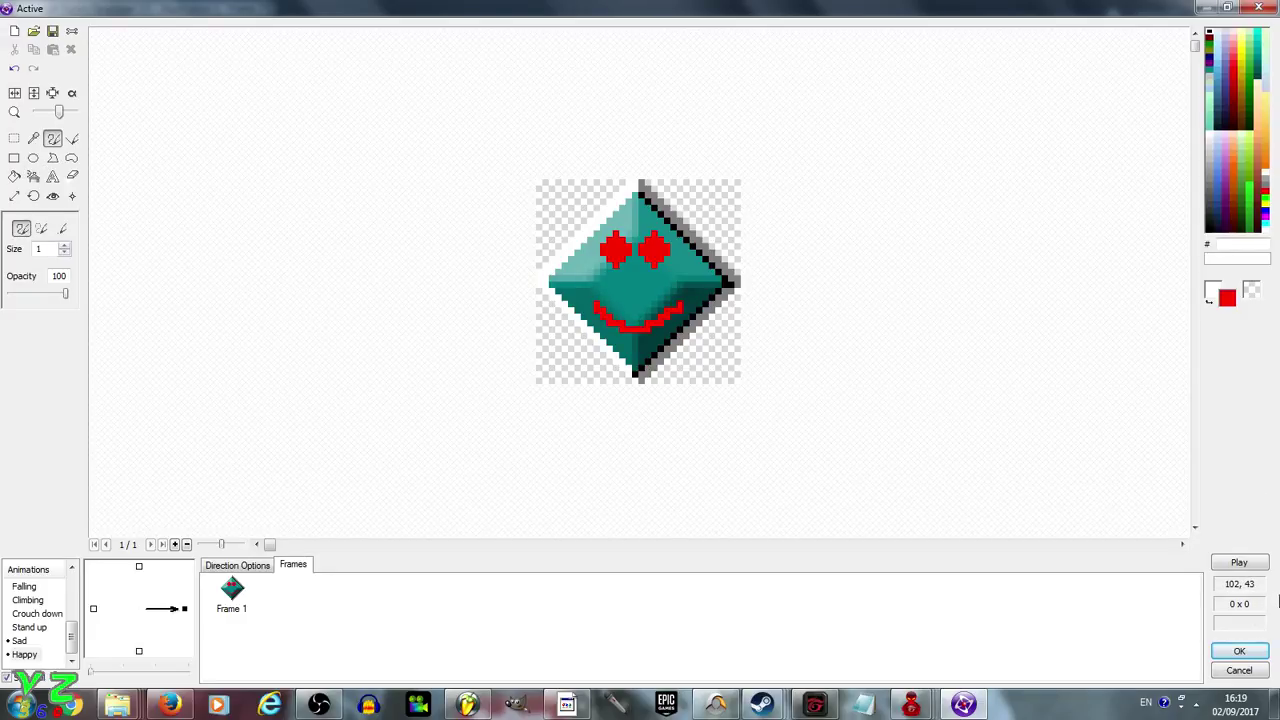
{"action": "left_click", "coordinate": [1257, 650]}
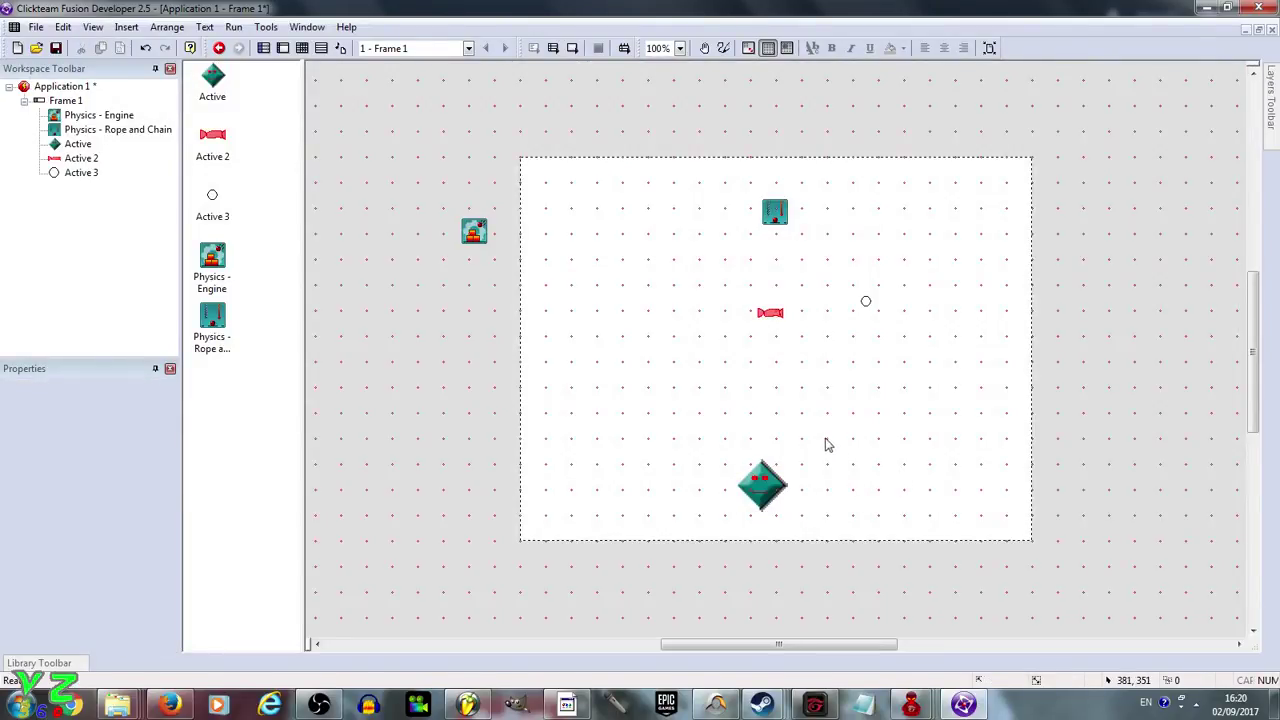
In the event editor, add a new event that tests whether the candy, Active 2, leaves the play area on any side.
{"action": "left_click", "coordinate": [302, 48]}
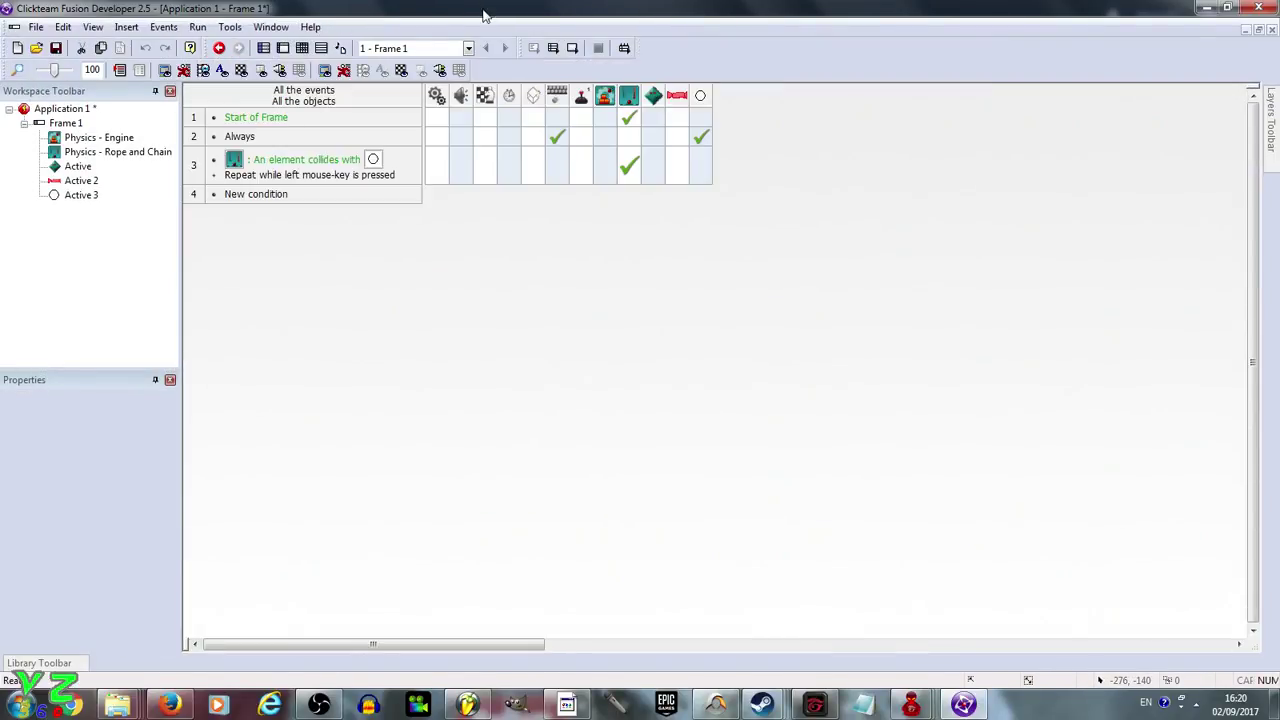
{"action": "double_click", "coordinate": [266, 197]}
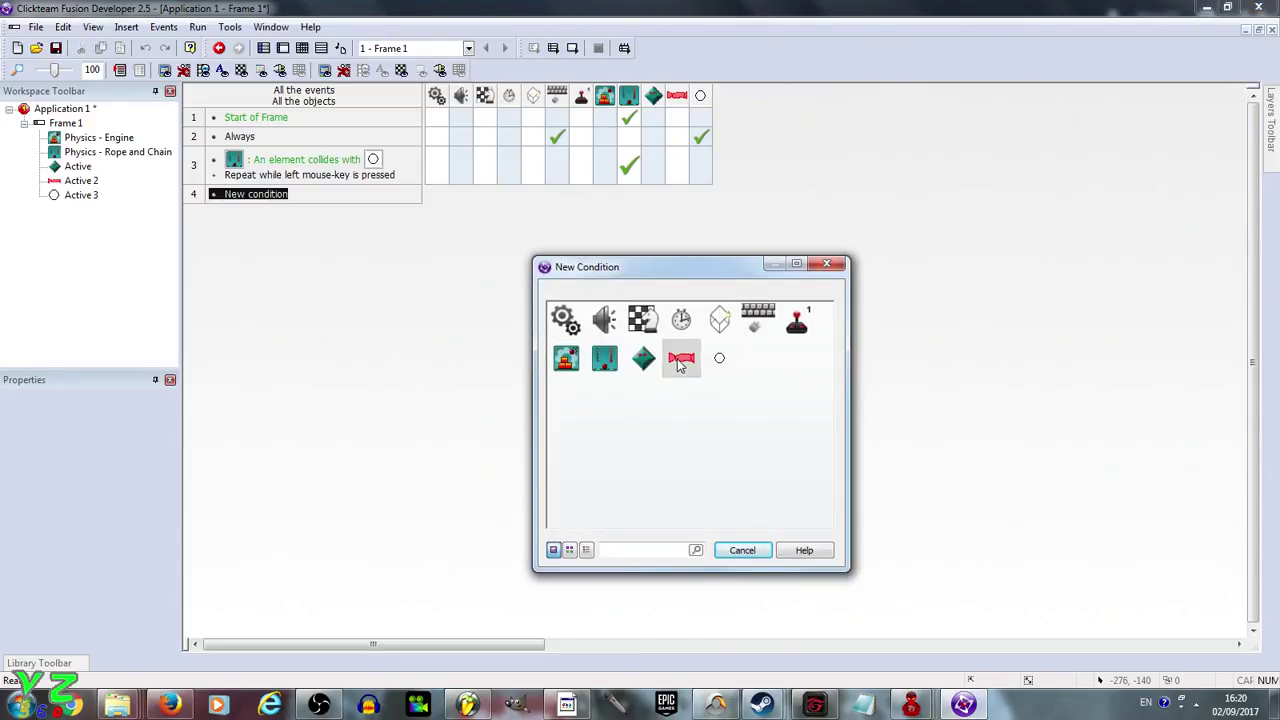
{"action": "left_click", "coordinate": [680, 361]}
{"action": "mouse_move", "coordinate": [757, 410]}
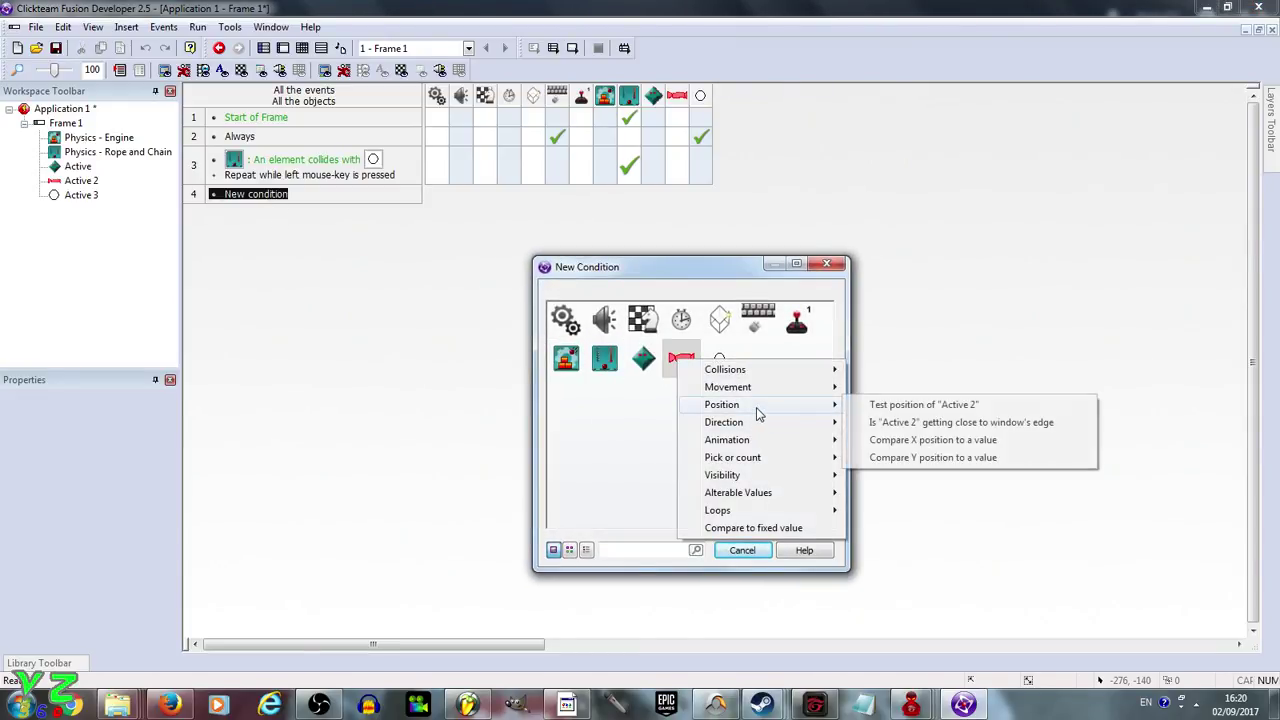
{"action": "left_click", "coordinate": [877, 405]}
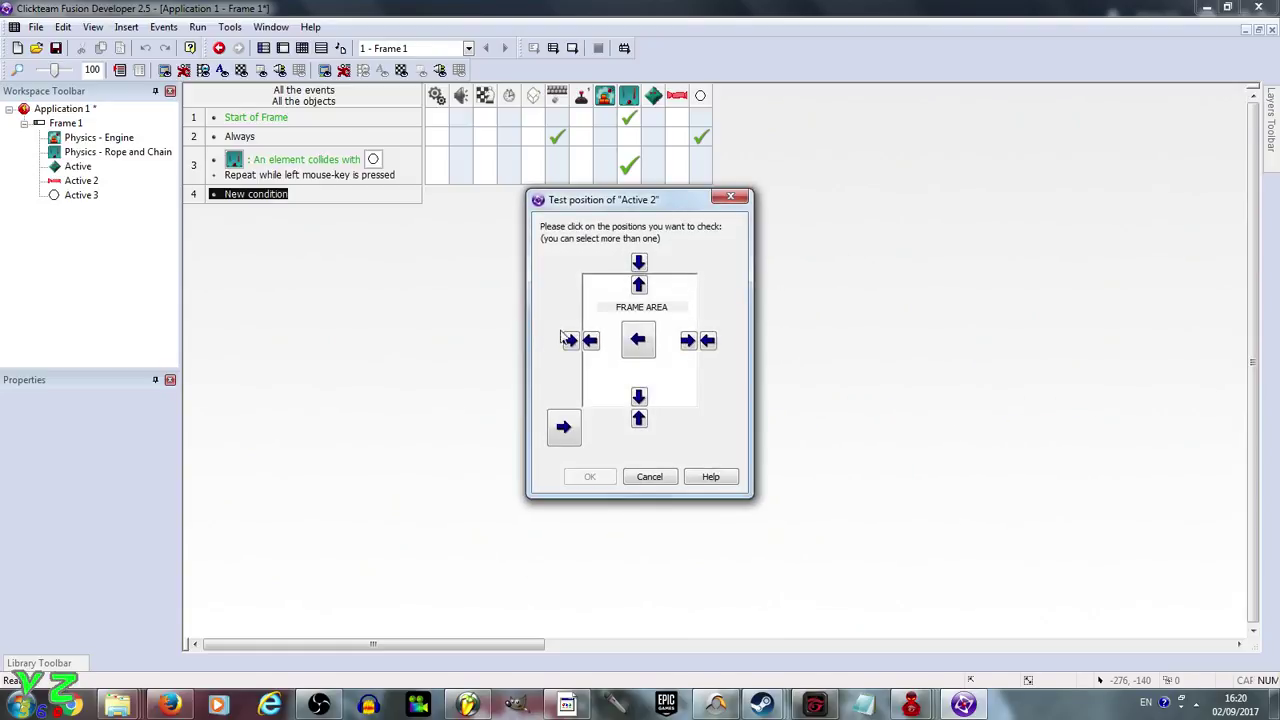
{"action": "left_click", "coordinate": [590, 341]}
{"action": "left_click", "coordinate": [639, 285]}
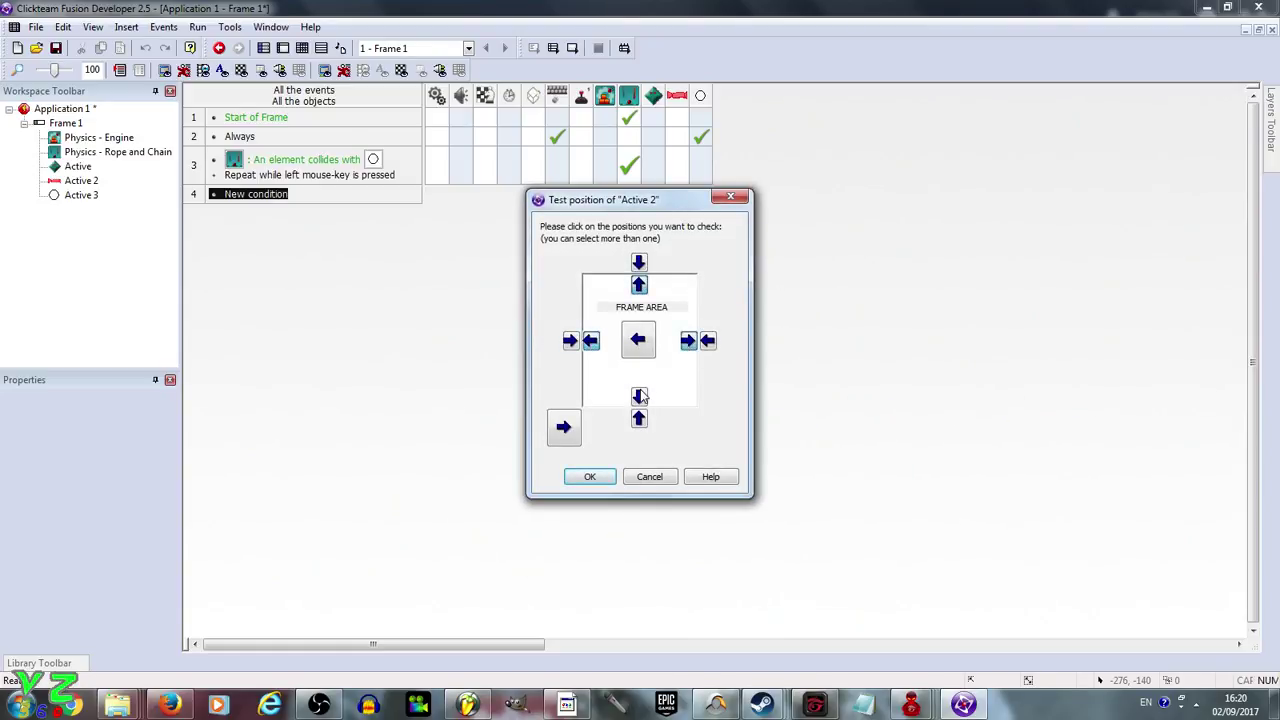
{"action": "left_click", "coordinate": [590, 476]}
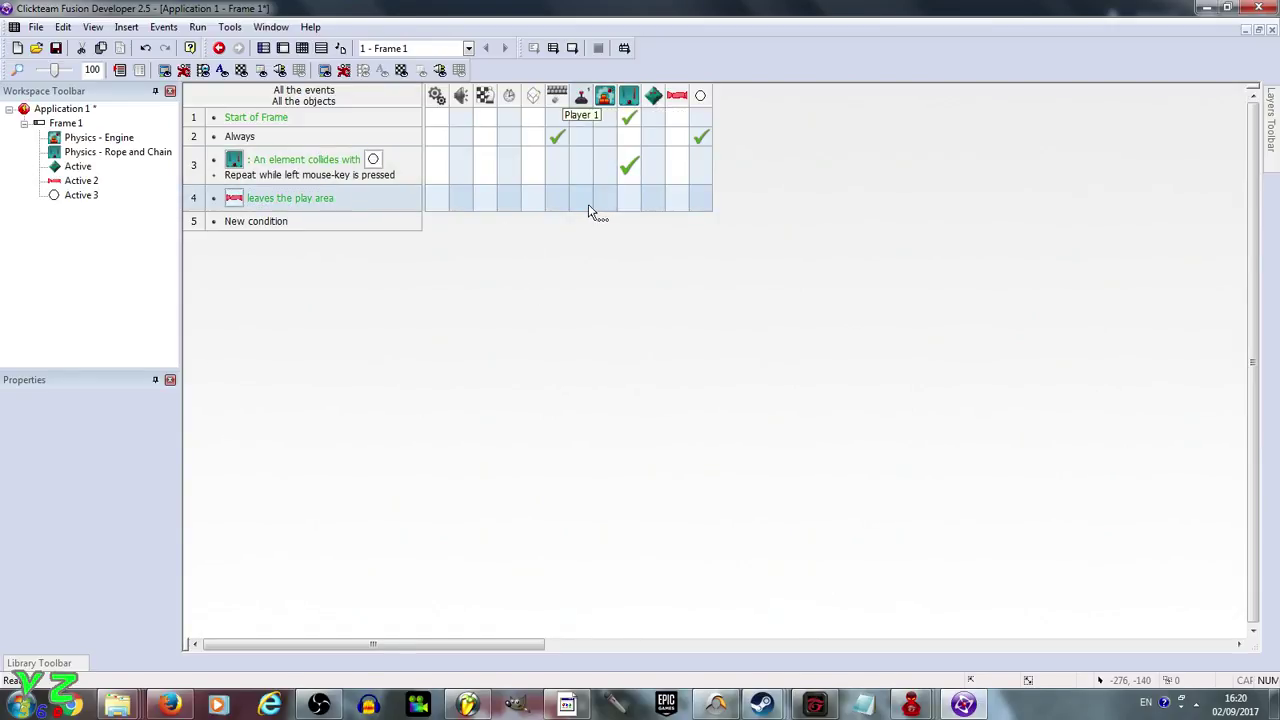
Add a new global value to Application 1 and name it StateOfCharacter.
{"action": "left_click", "coordinate": [297, 206]}
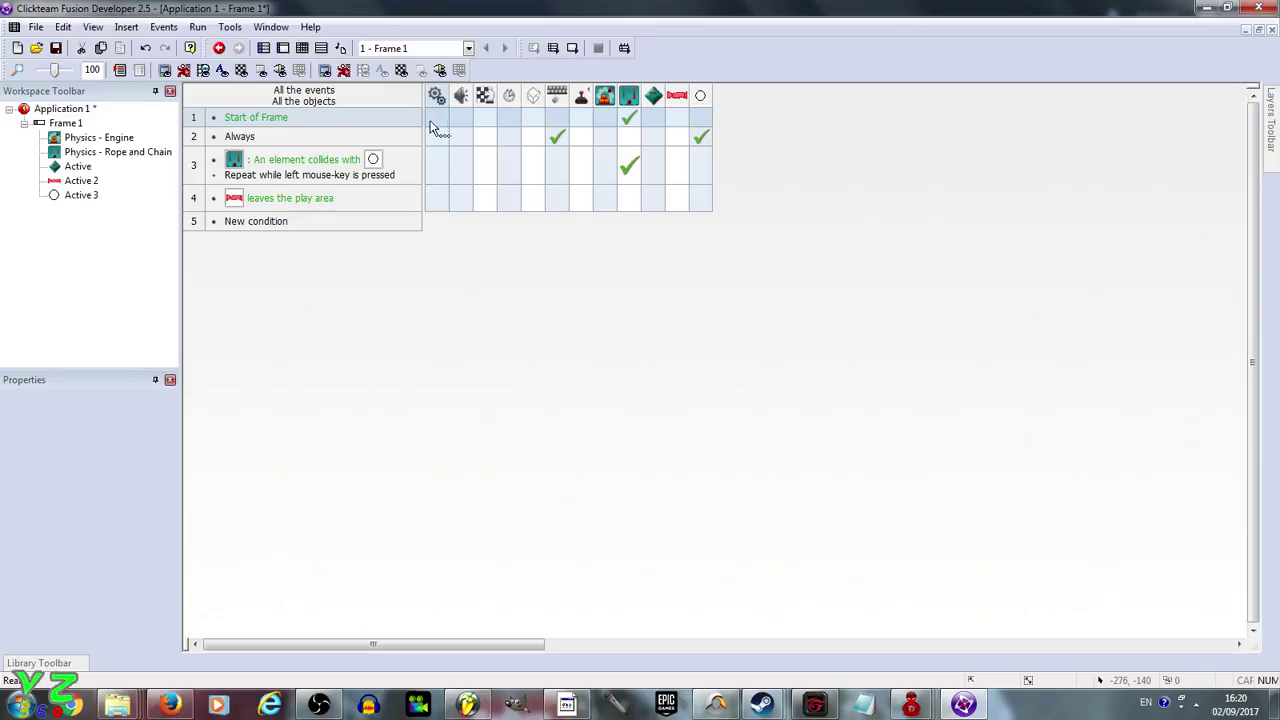
{"action": "left_click", "coordinate": [122, 231]}
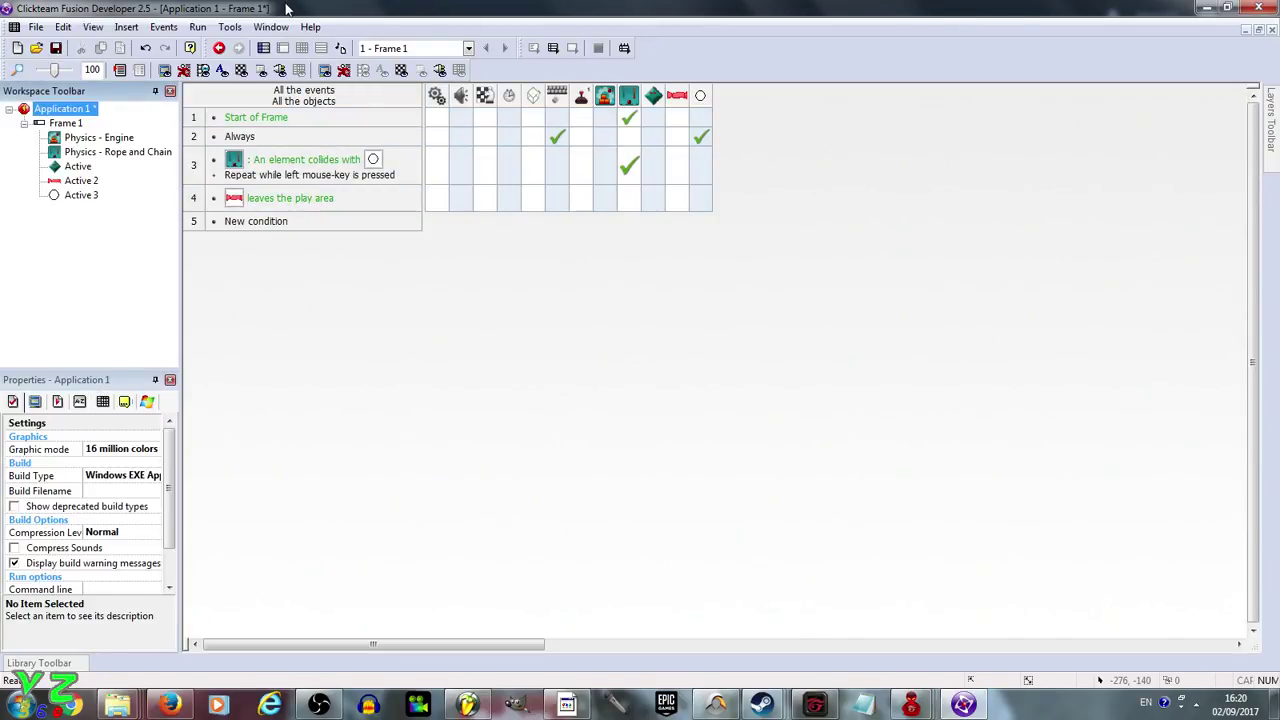
{"action": "left_click", "coordinate": [403, 279]}
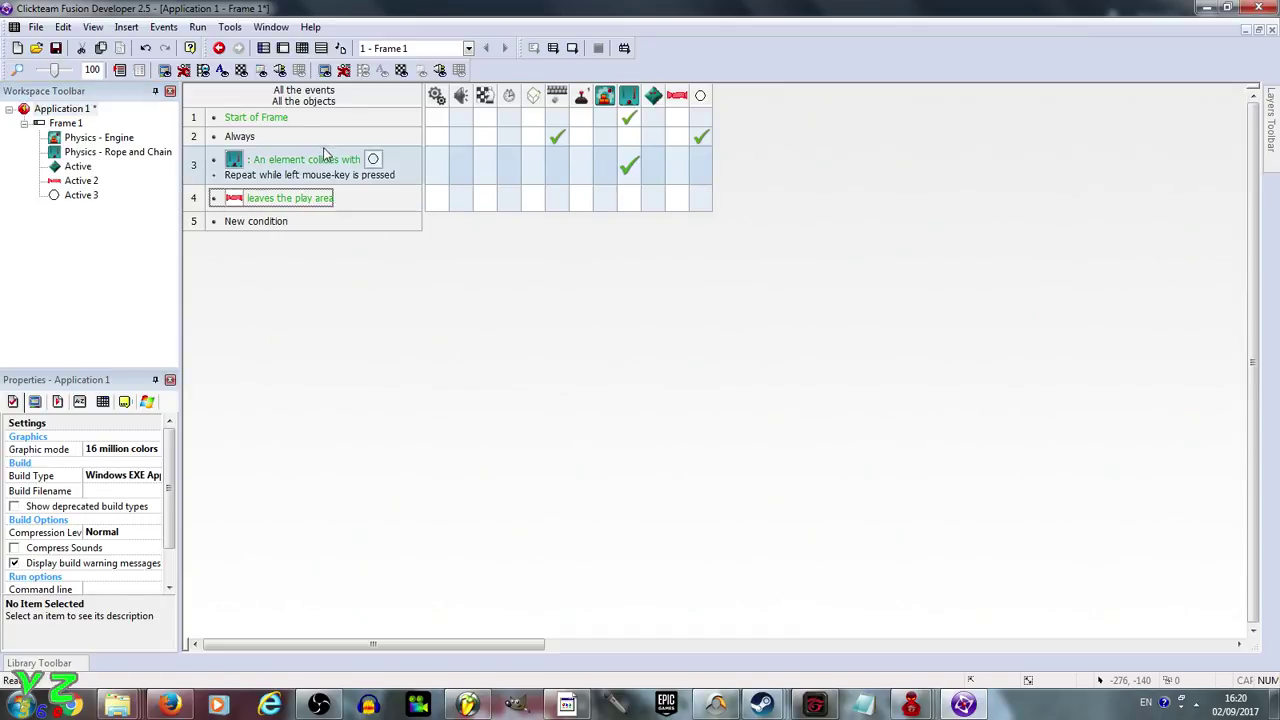
{"action": "left_click", "coordinate": [80, 402]}
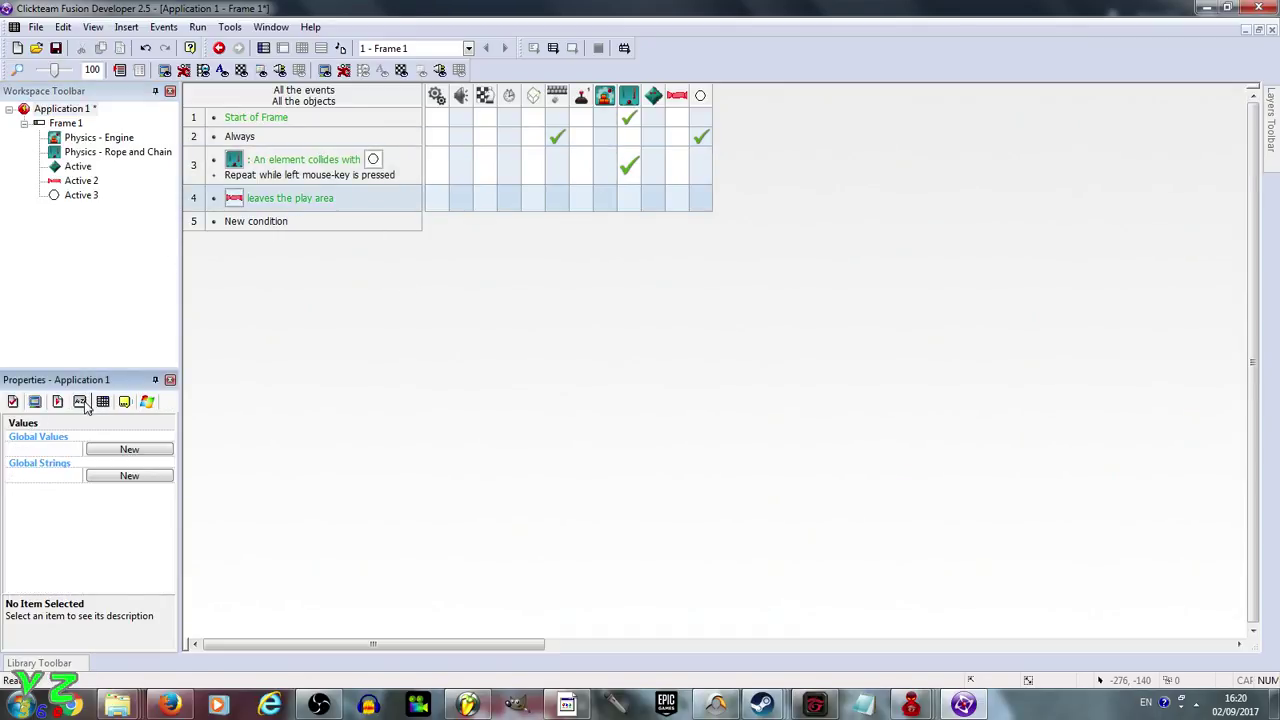
{"action": "left_click", "coordinate": [110, 452]}
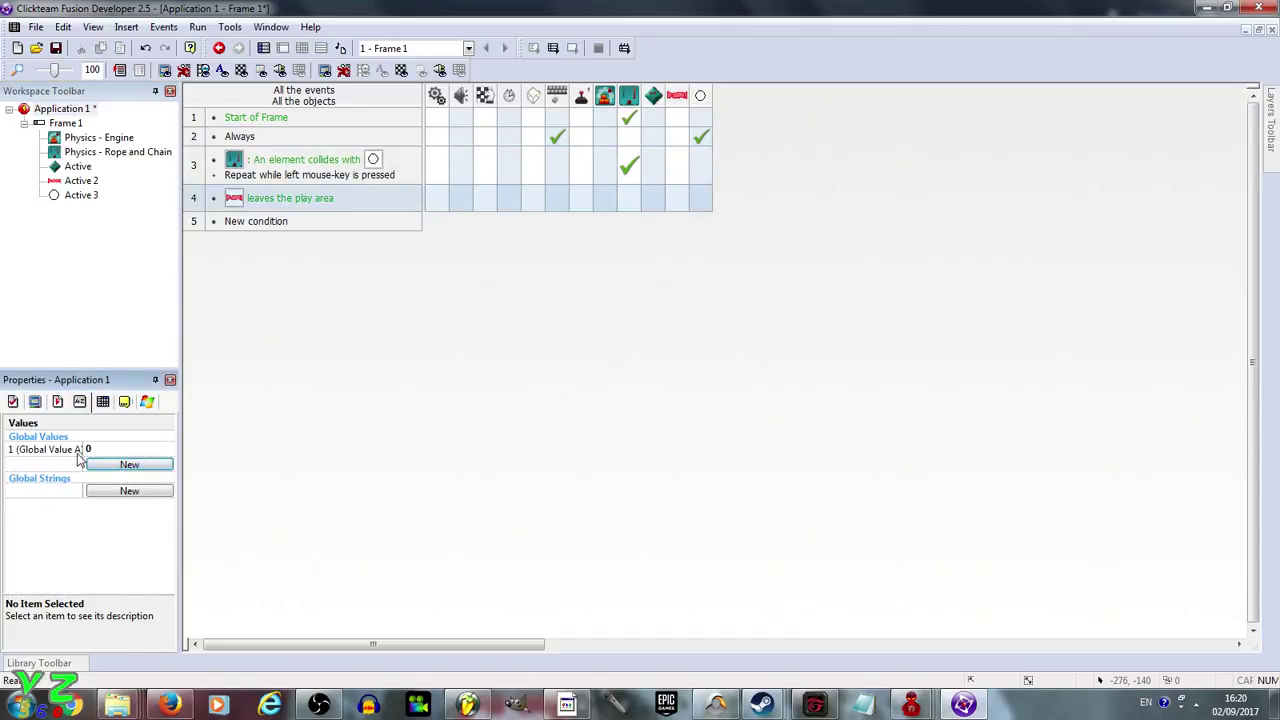
{"action": "double_click", "coordinate": [72, 451]}
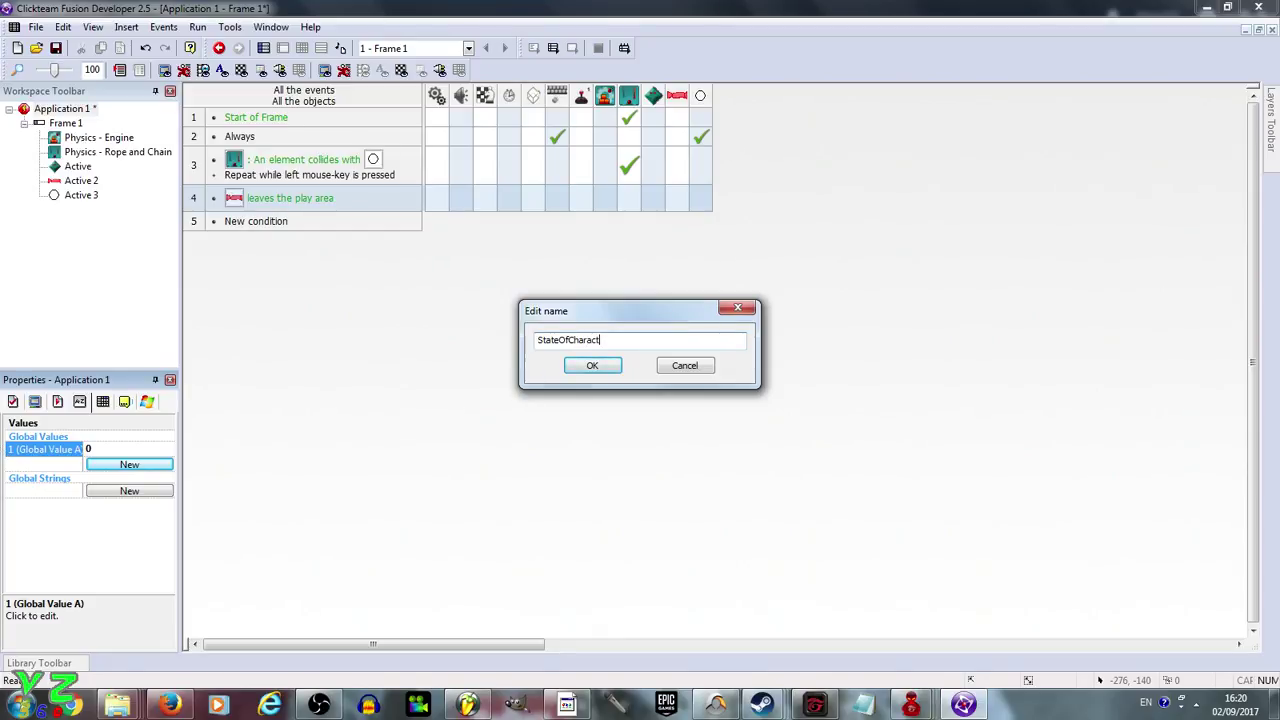
{"action": "key", "text": "Return"}
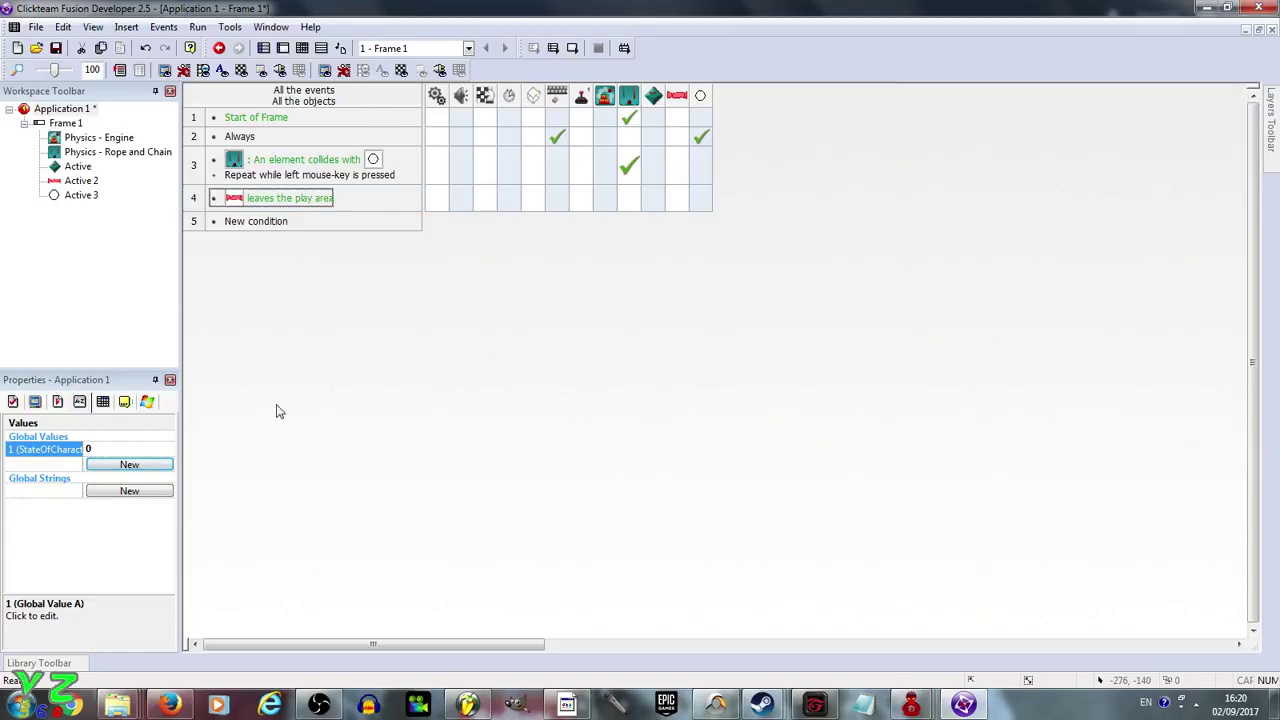
Add a new event that compares the global value StateOfCharacter as Equal to 0.
{"action": "left_click", "coordinate": [266, 222]}
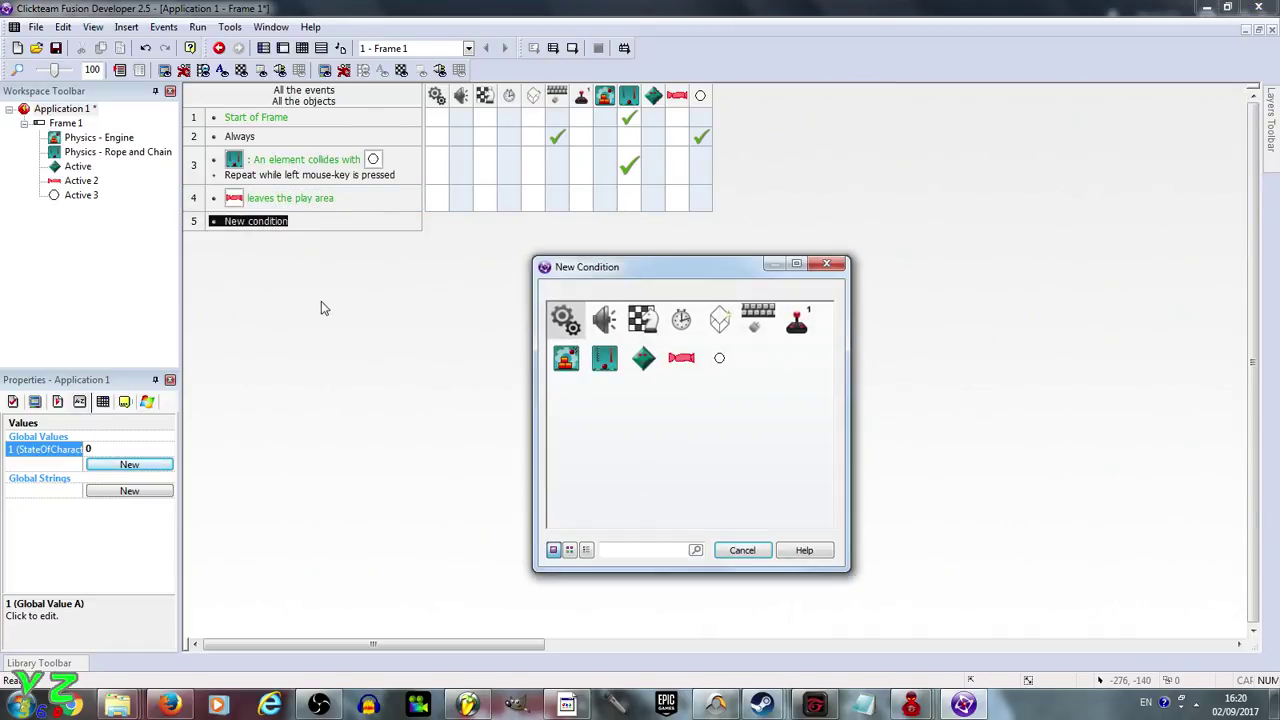
{"action": "right_click", "coordinate": [561, 328]}
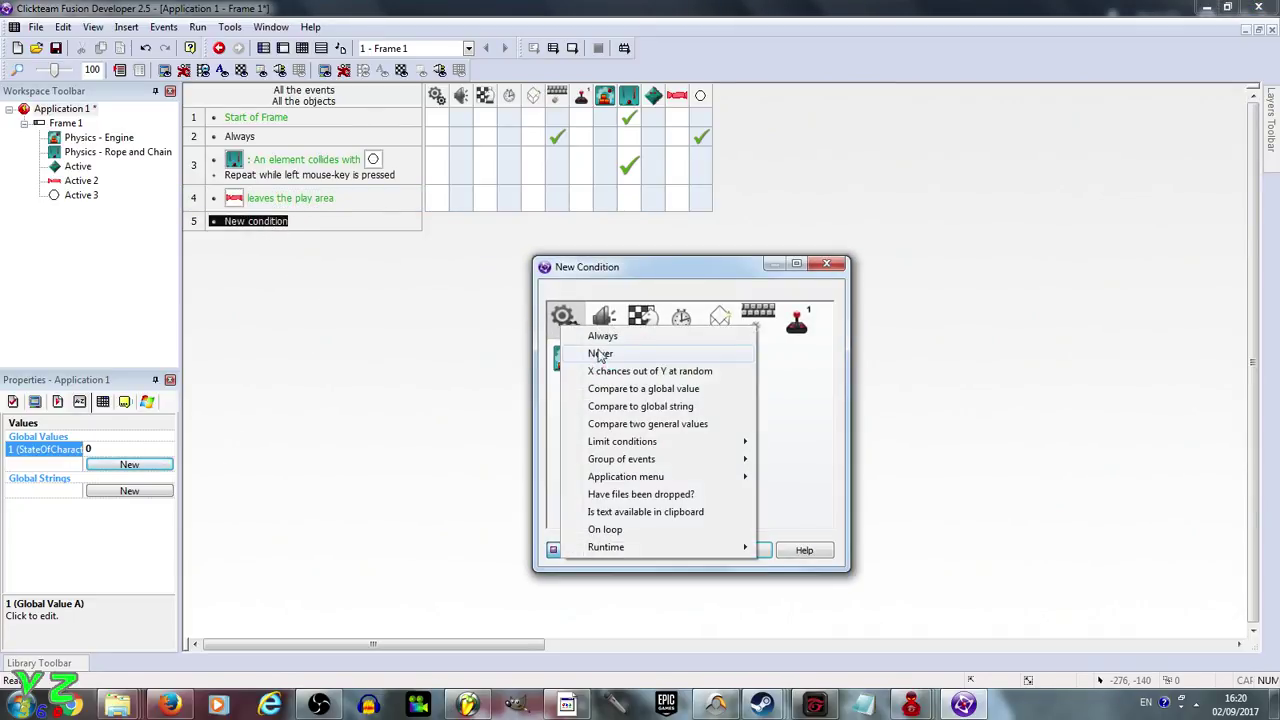
{"action": "left_click", "coordinate": [643, 389]}
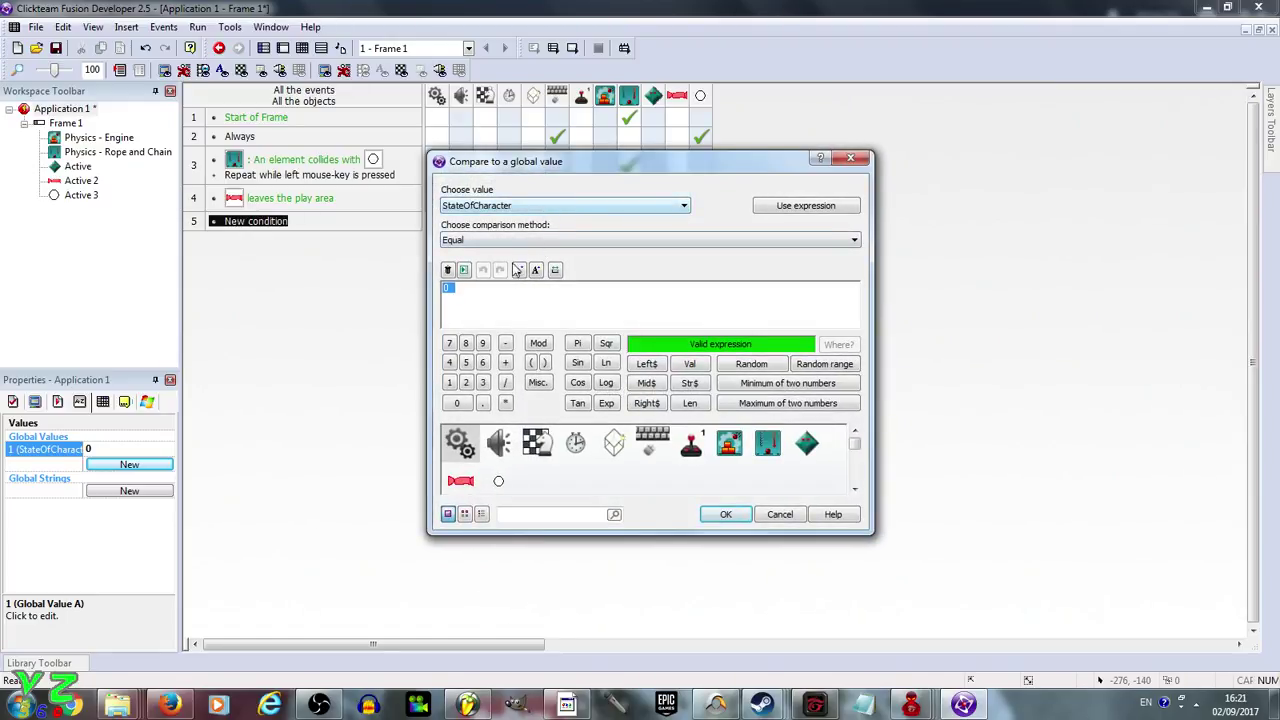
{"action": "left_click", "coordinate": [735, 518]}
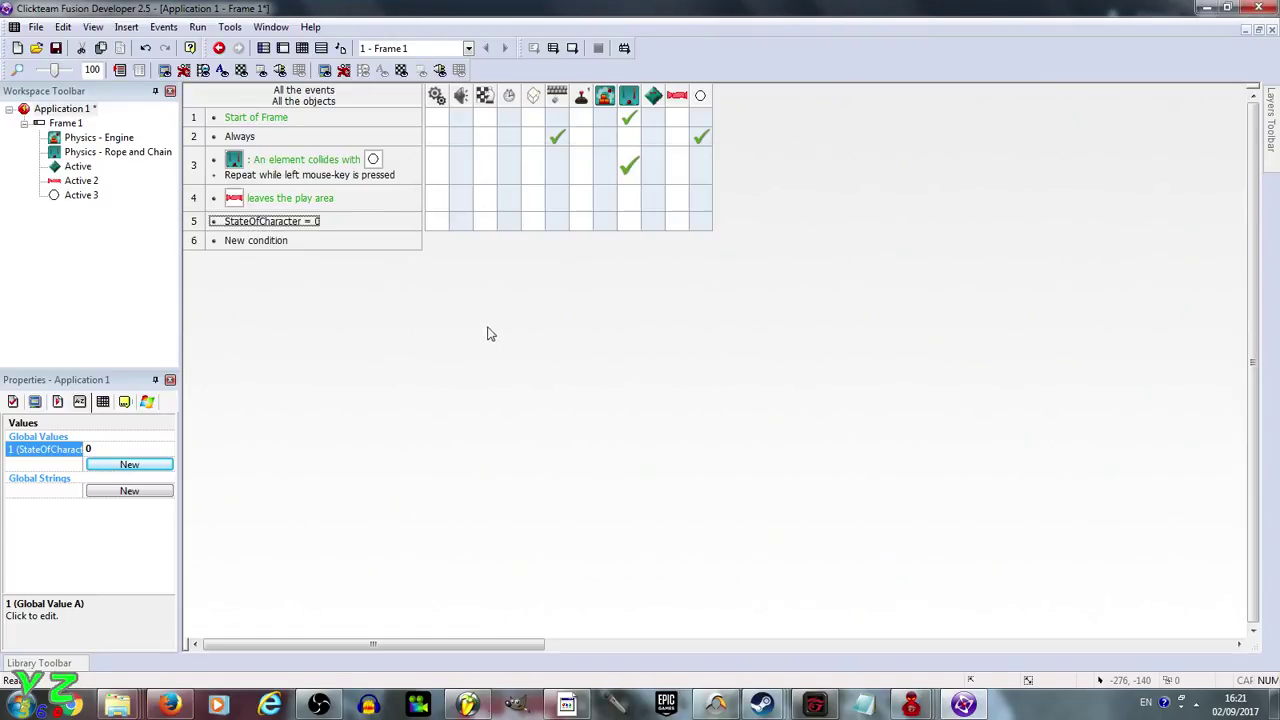
For the StateOfCharacter = 0 event, add an action changing the Active character's animation sequence to Stopped.
{"action": "left_click", "coordinate": [656, 222]}
{"action": "mouse_move", "coordinate": [718, 285]}
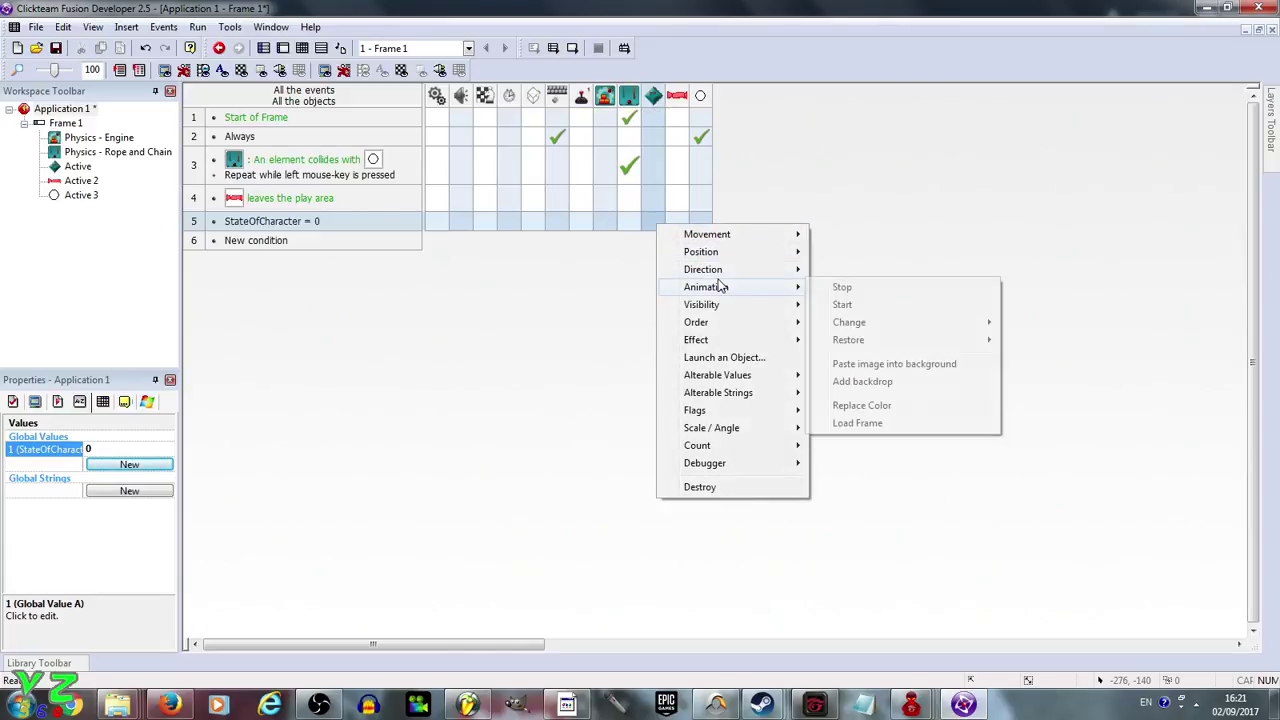
{"action": "mouse_move", "coordinate": [898, 322]}
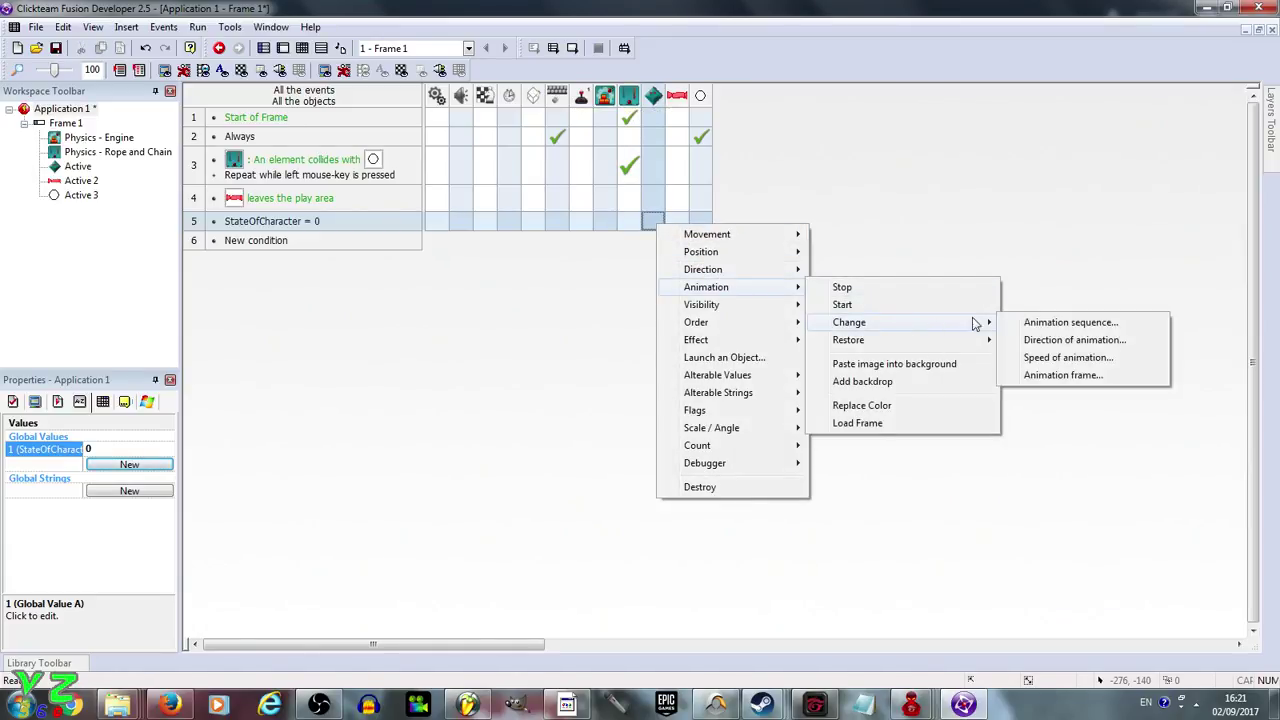
{"action": "left_click", "coordinate": [1052, 324]}
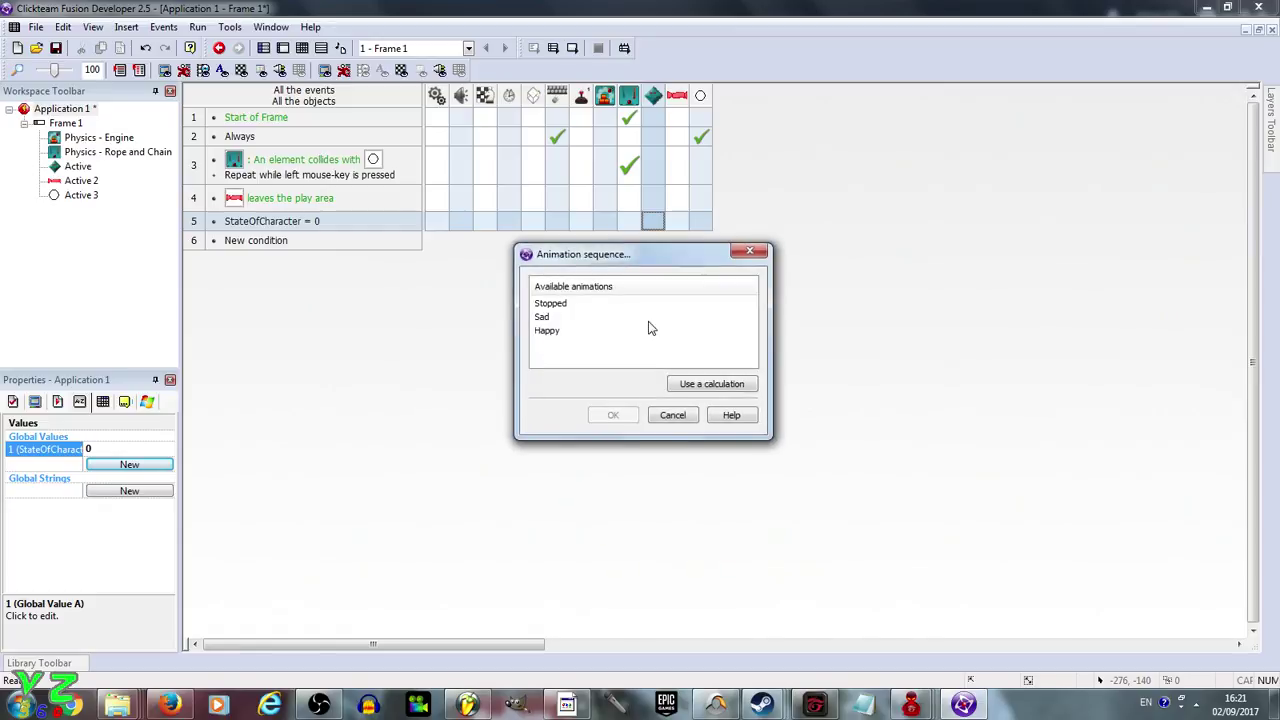
{"action": "double_click", "coordinate": [553, 304]}
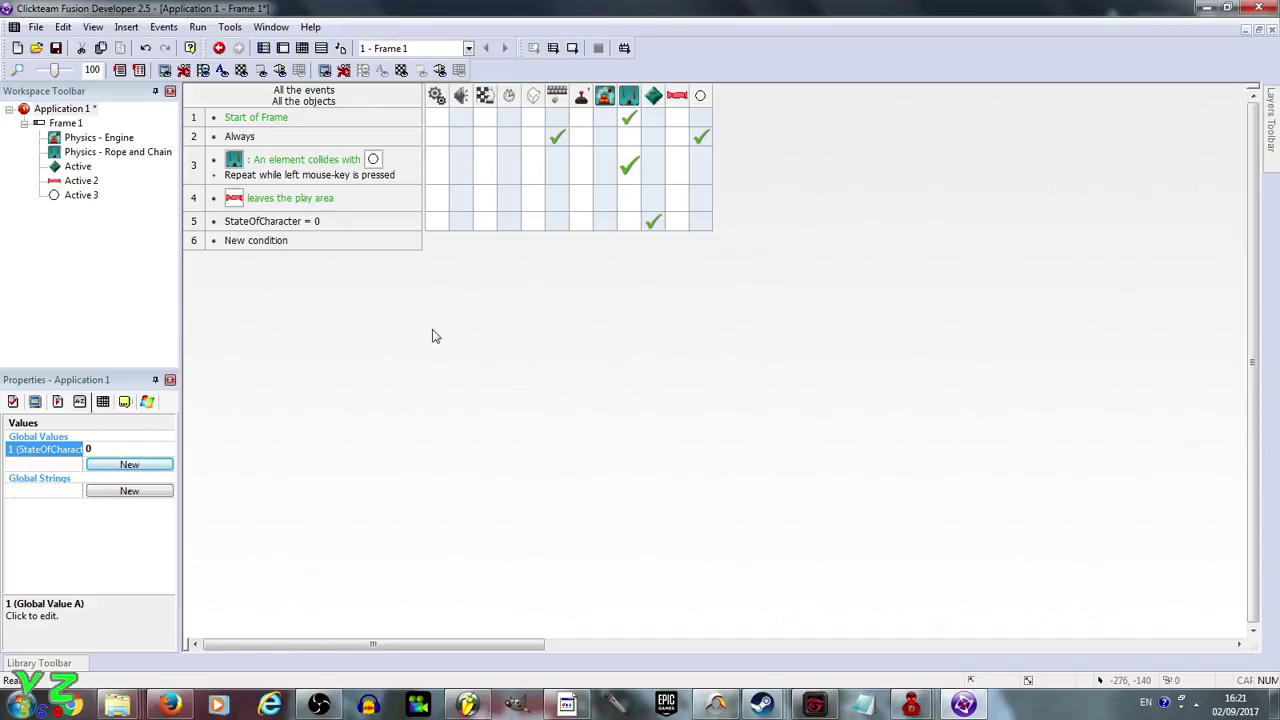
Add a new event that compares the global value StateOfCharacter as Equal to 1.
{"action": "left_click", "coordinate": [250, 244]}
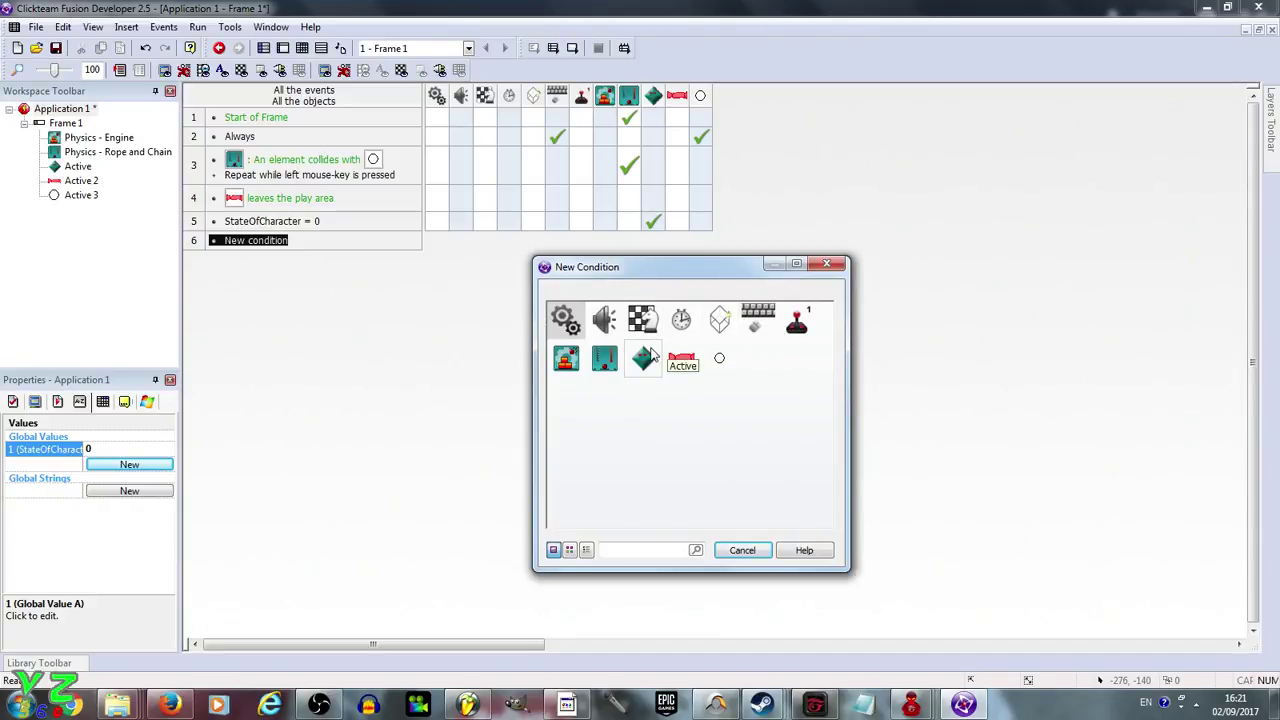
{"action": "left_click", "coordinate": [566, 318]}
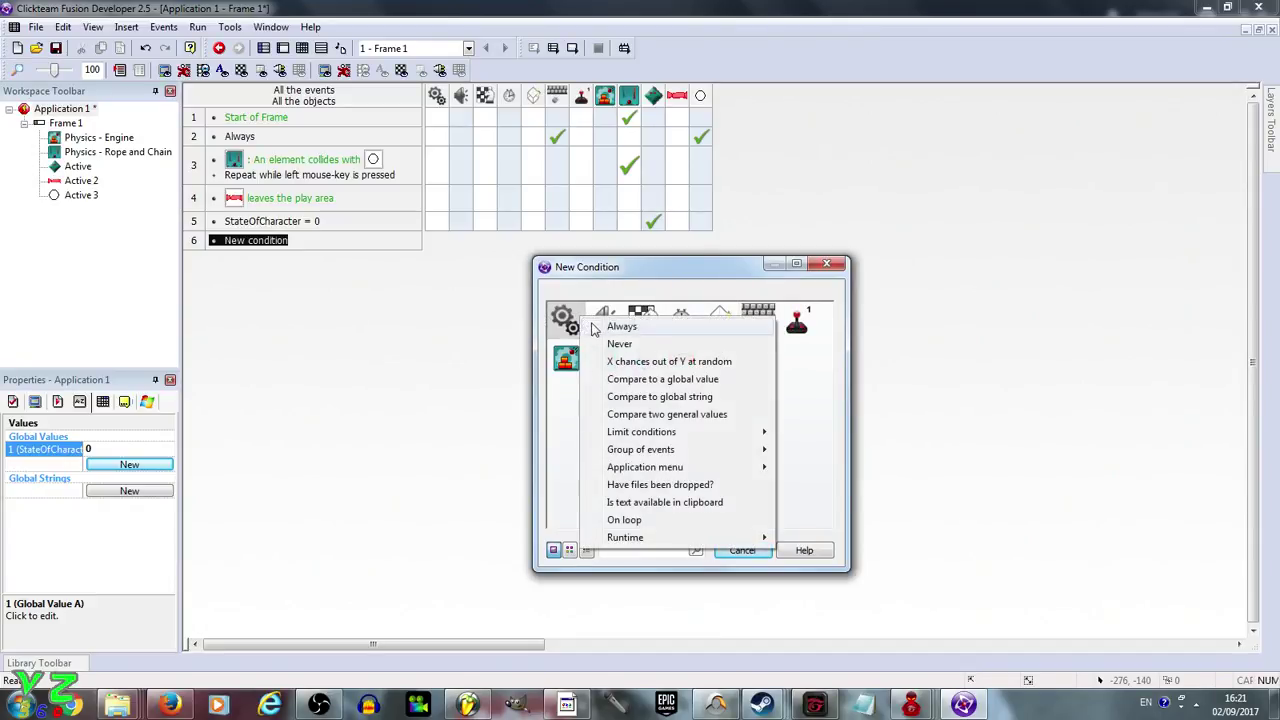
{"action": "left_click", "coordinate": [632, 381]}
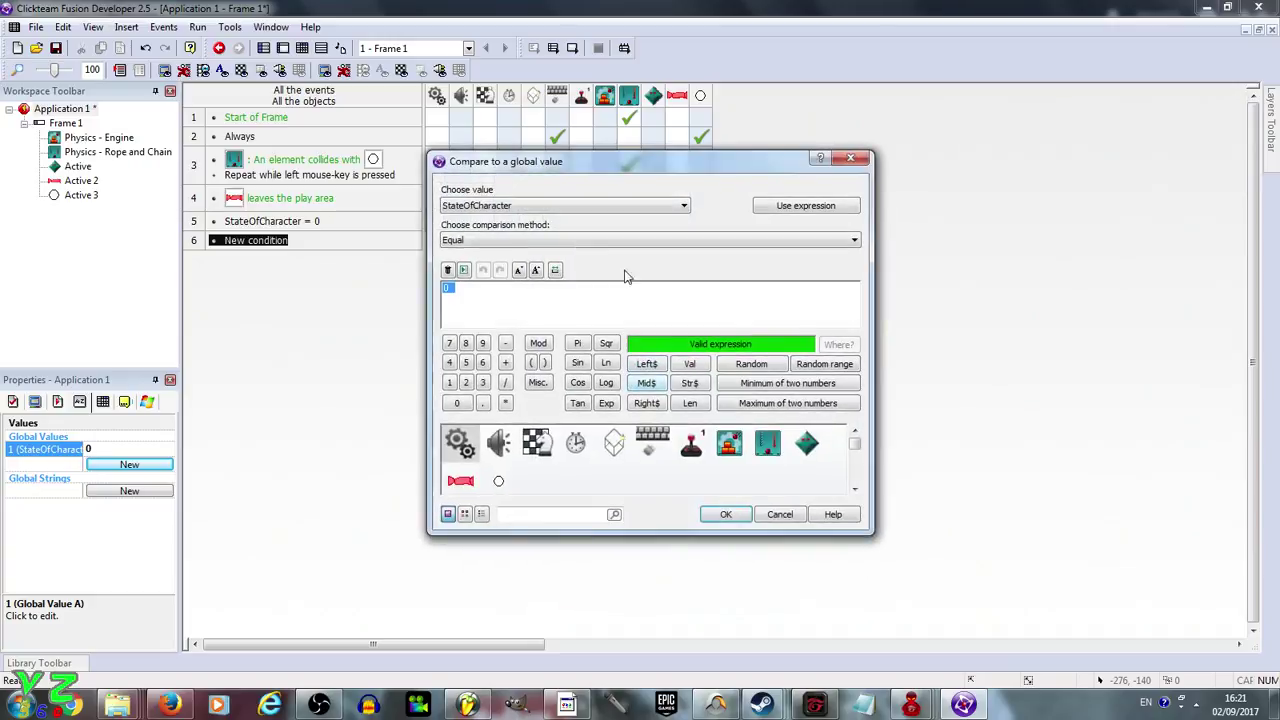
{"action": "left_click", "coordinate": [449, 383]}
{"action": "left_click", "coordinate": [746, 514]}
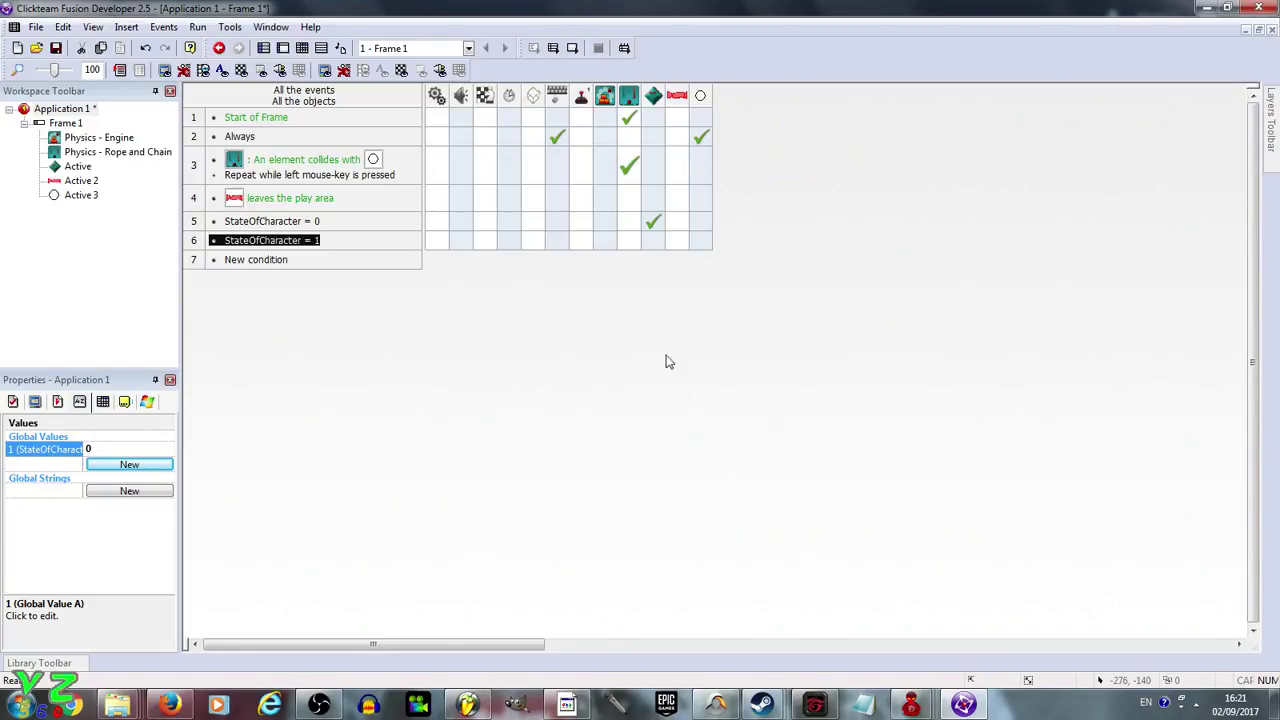
For the StateOfCharacter = 1 event, add an action changing the Active character's animation sequence to Sad.
{"action": "left_click", "coordinate": [651, 242]}
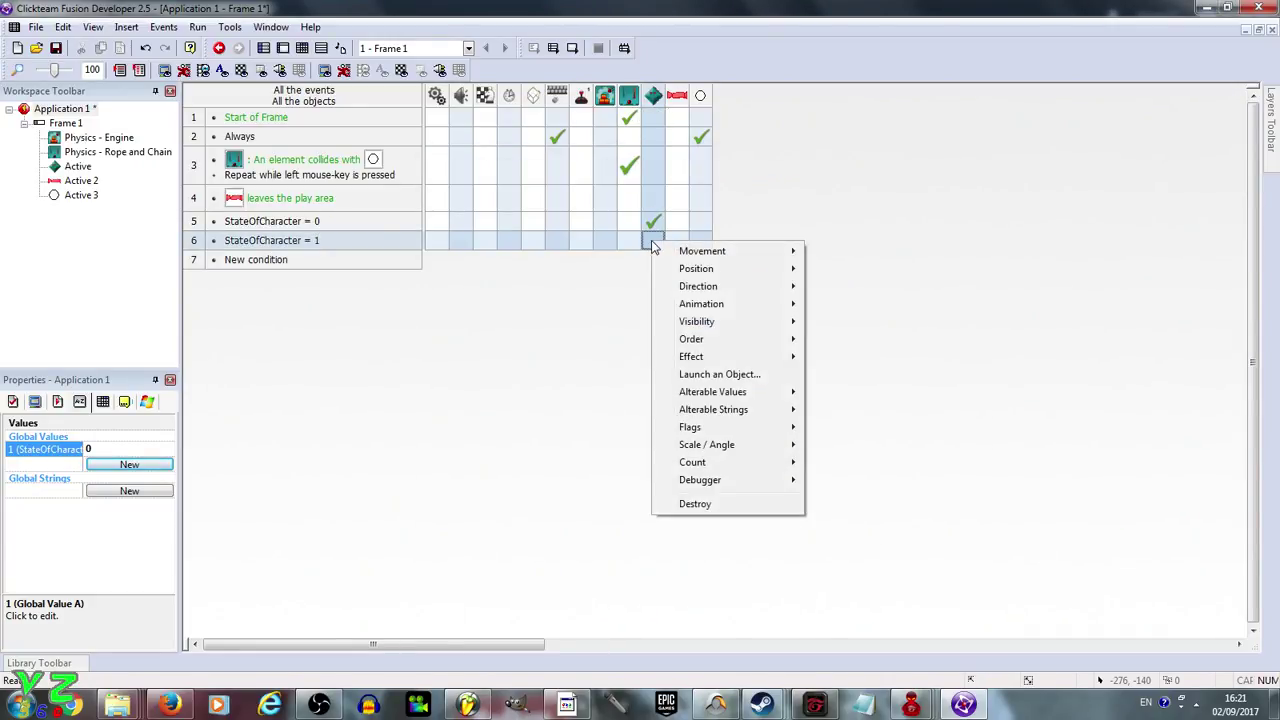
{"action": "mouse_move", "coordinate": [720, 304]}
{"action": "mouse_move", "coordinate": [868, 339]}
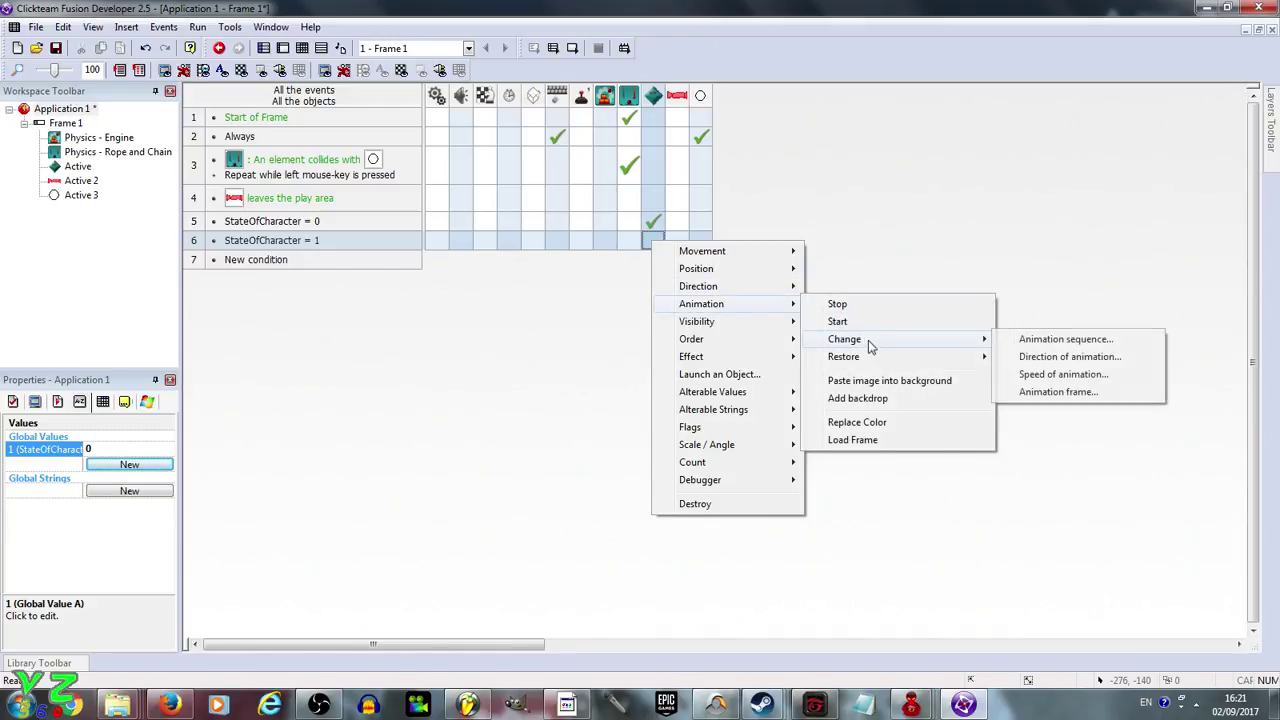
{"action": "left_click", "coordinate": [1045, 340]}
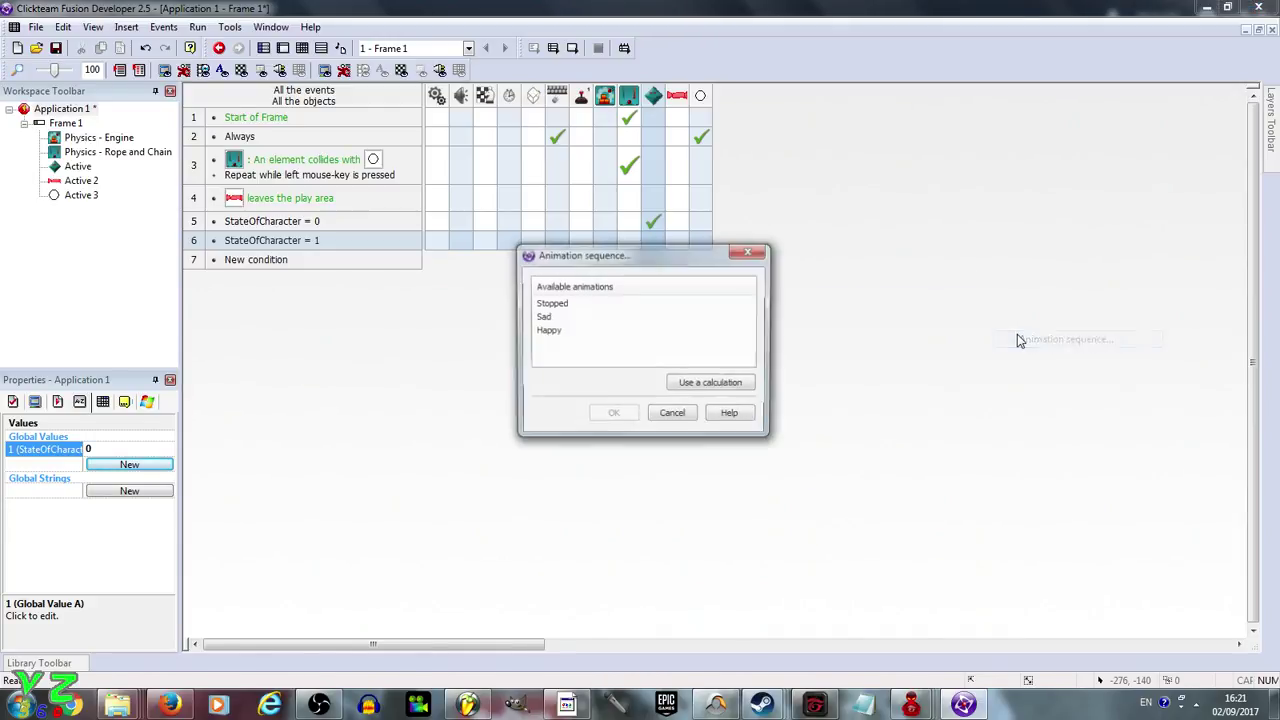
{"action": "double_click", "coordinate": [543, 317]}
Add a new event that compares the global value StateOfCharacter as Equal to 2.
{"action": "left_click", "coordinate": [253, 261]}
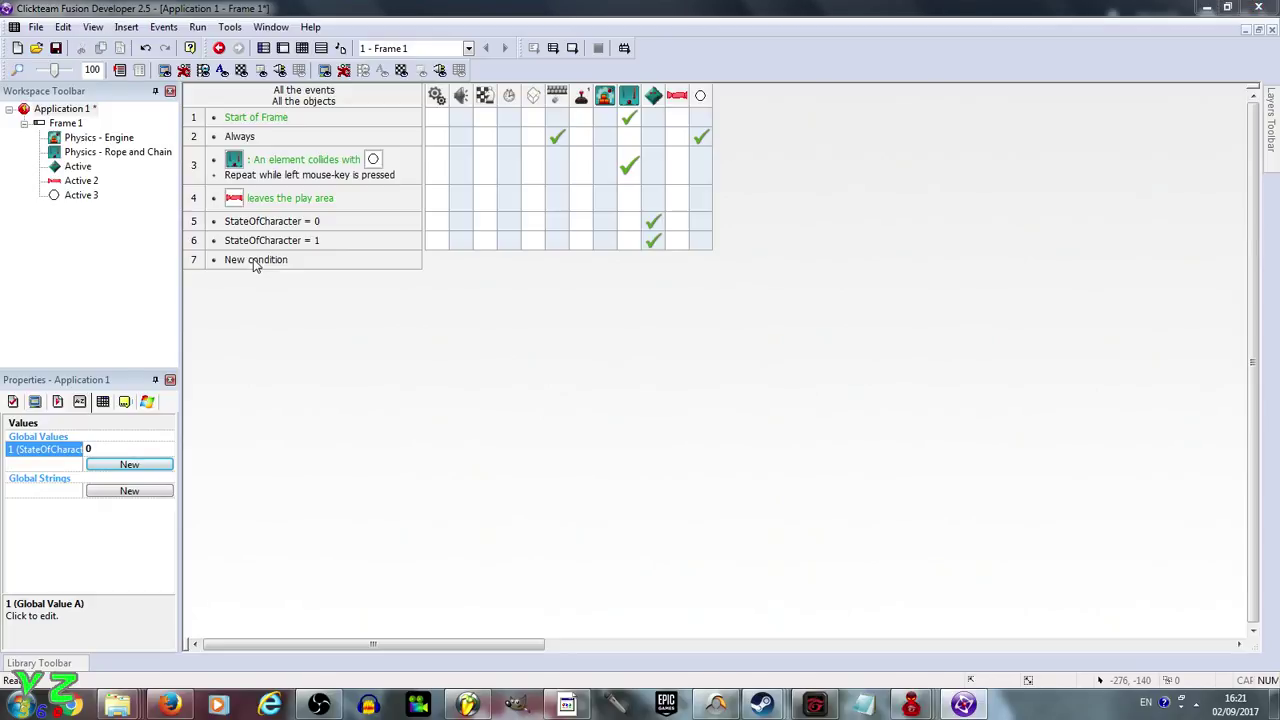
{"action": "left_click", "coordinate": [567, 318]}
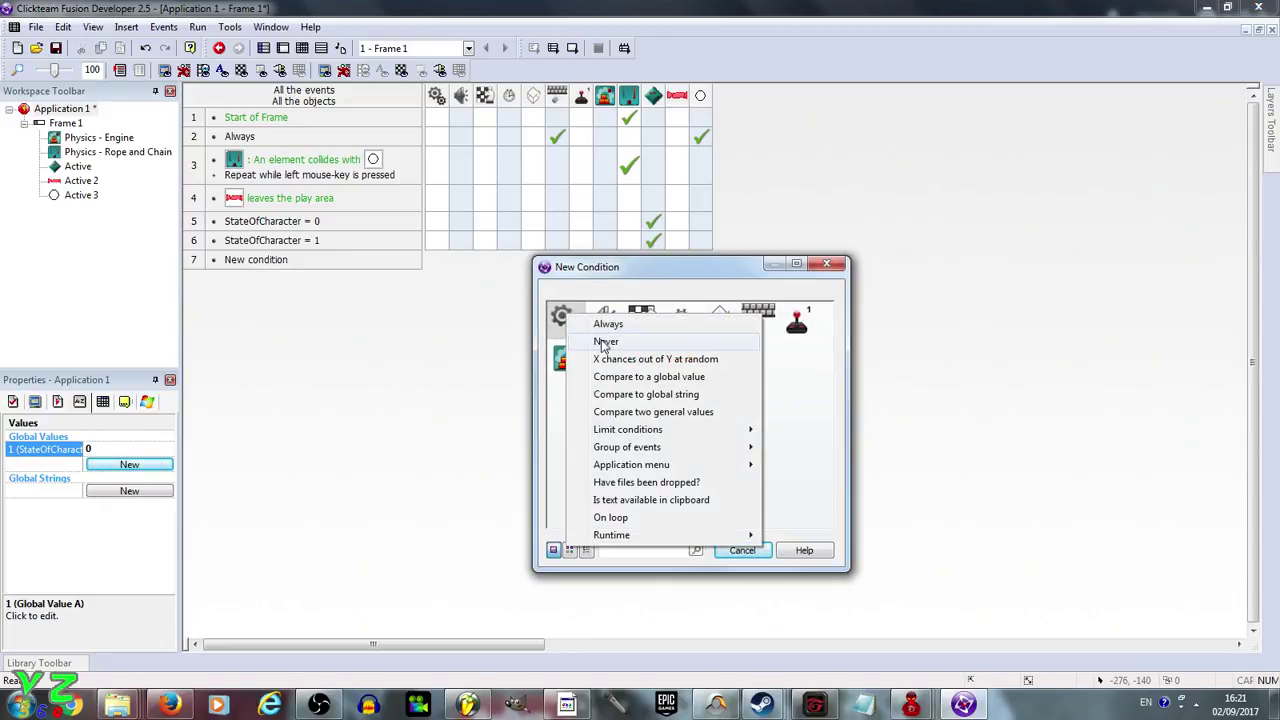
{"action": "left_click", "coordinate": [616, 376]}
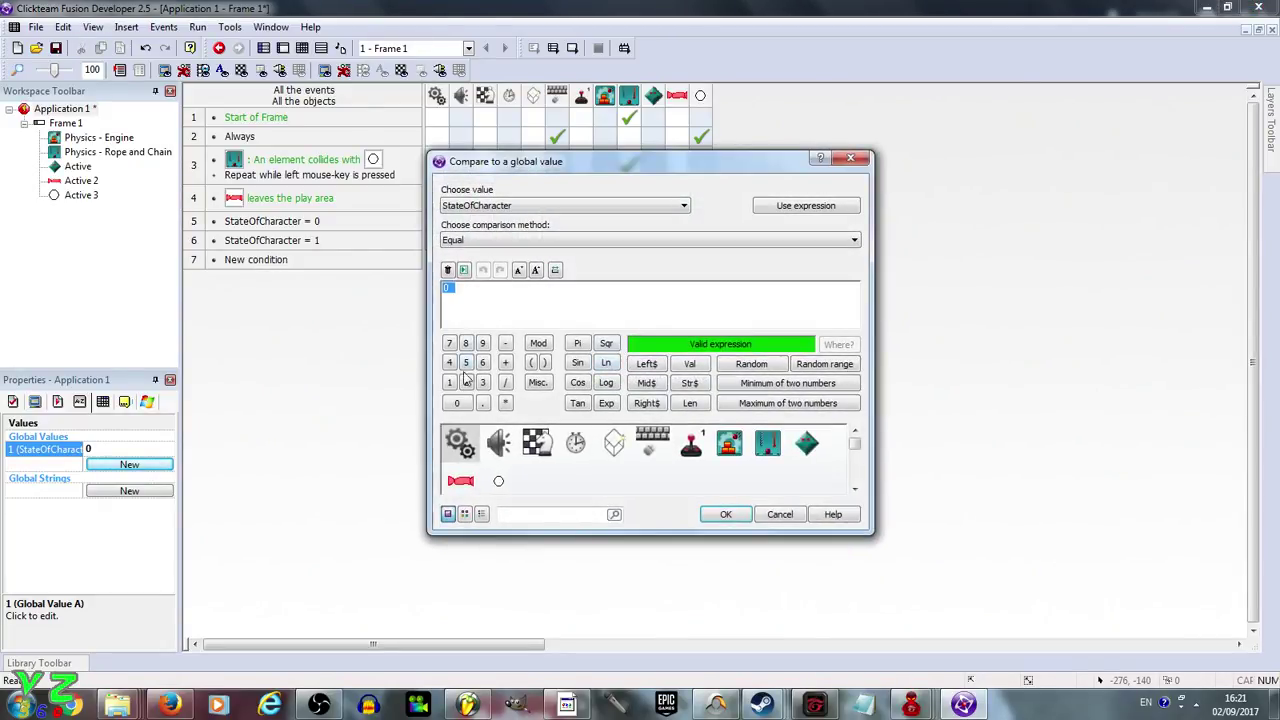
{"action": "left_click", "coordinate": [720, 514]}
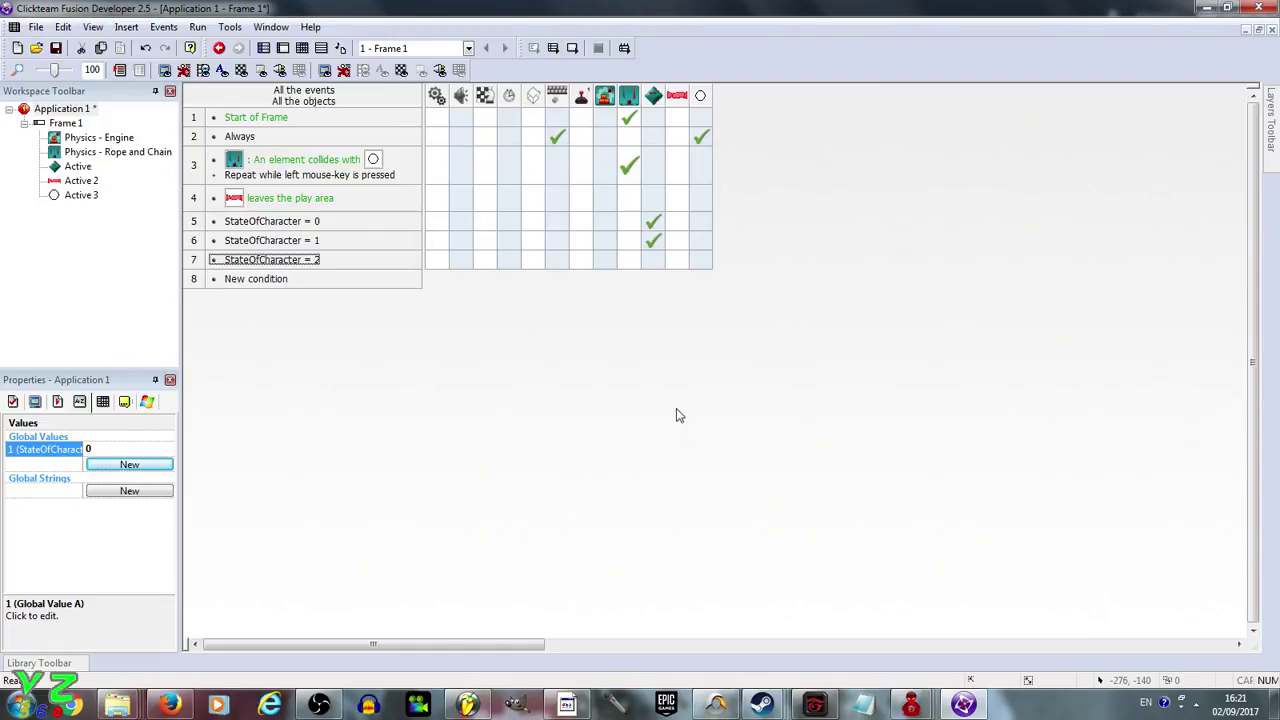
For the StateOfCharacter = 2 event, add an action changing the Active character's animation sequence to Happy.
{"action": "left_click", "coordinate": [648, 265]}
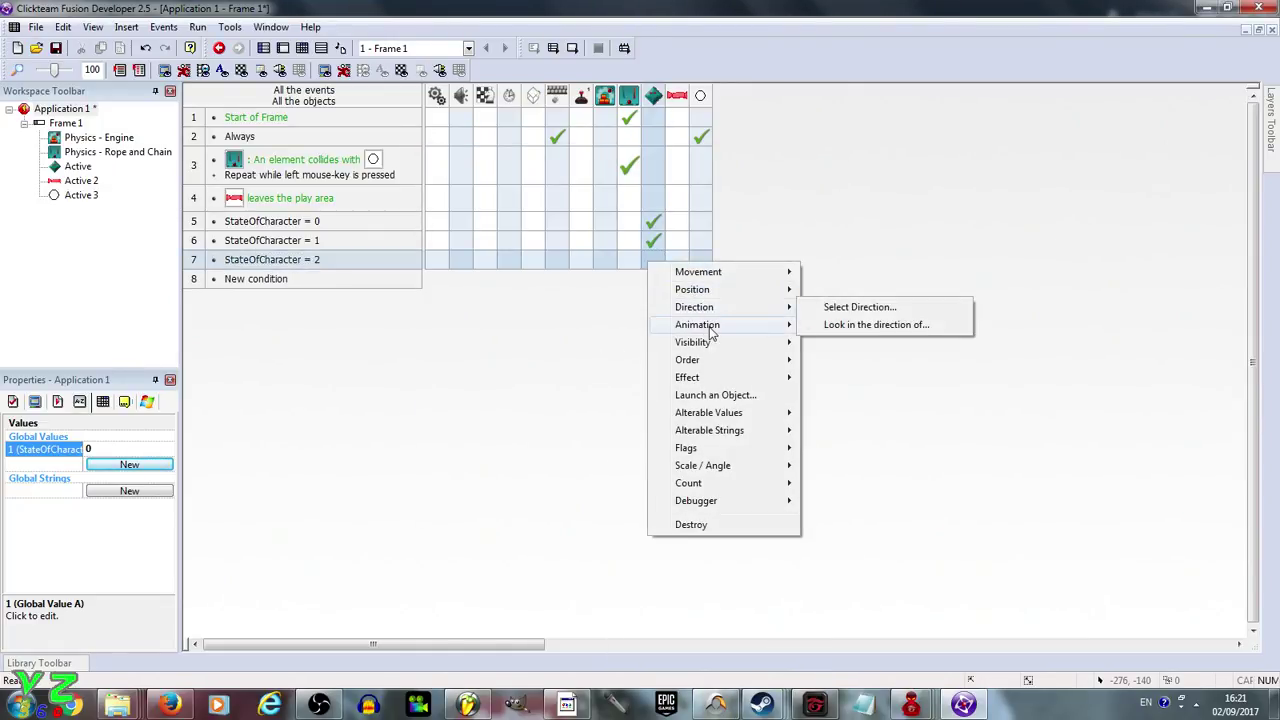
{"action": "mouse_move", "coordinate": [728, 326]}
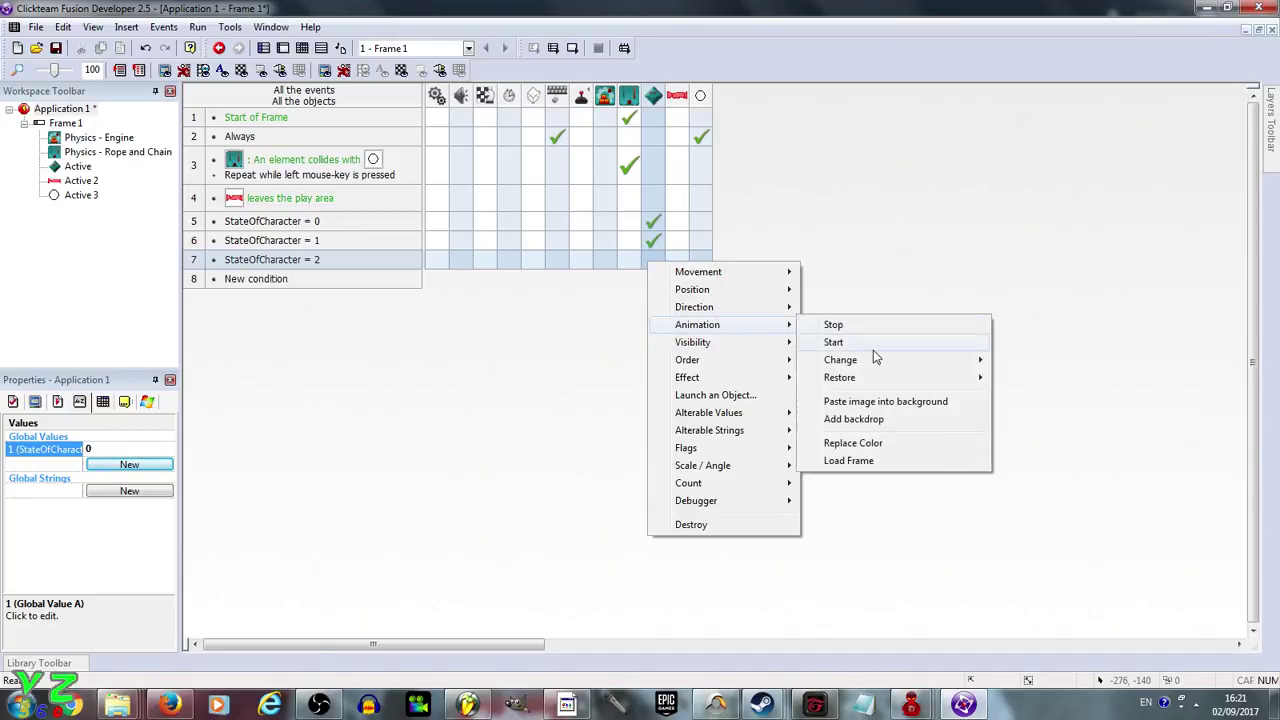
{"action": "mouse_move", "coordinate": [923, 363]}
{"action": "left_click", "coordinate": [1009, 365]}
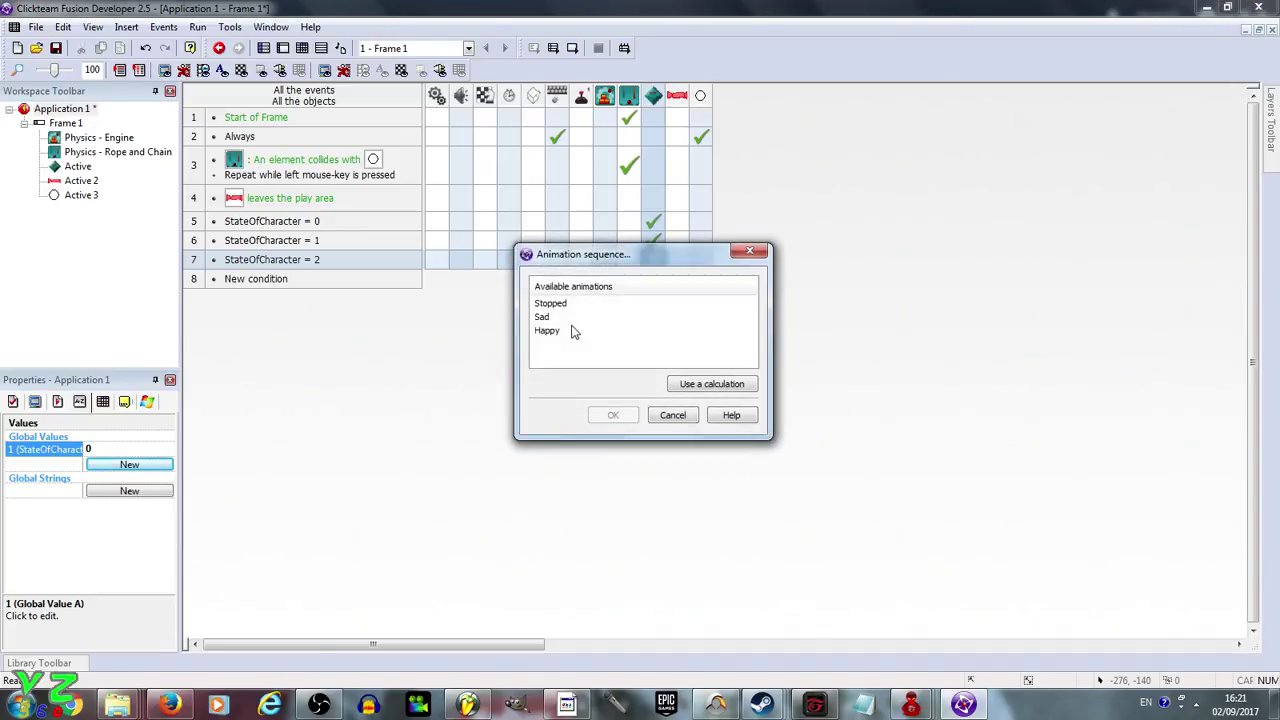
{"action": "double_click", "coordinate": [558, 333]}
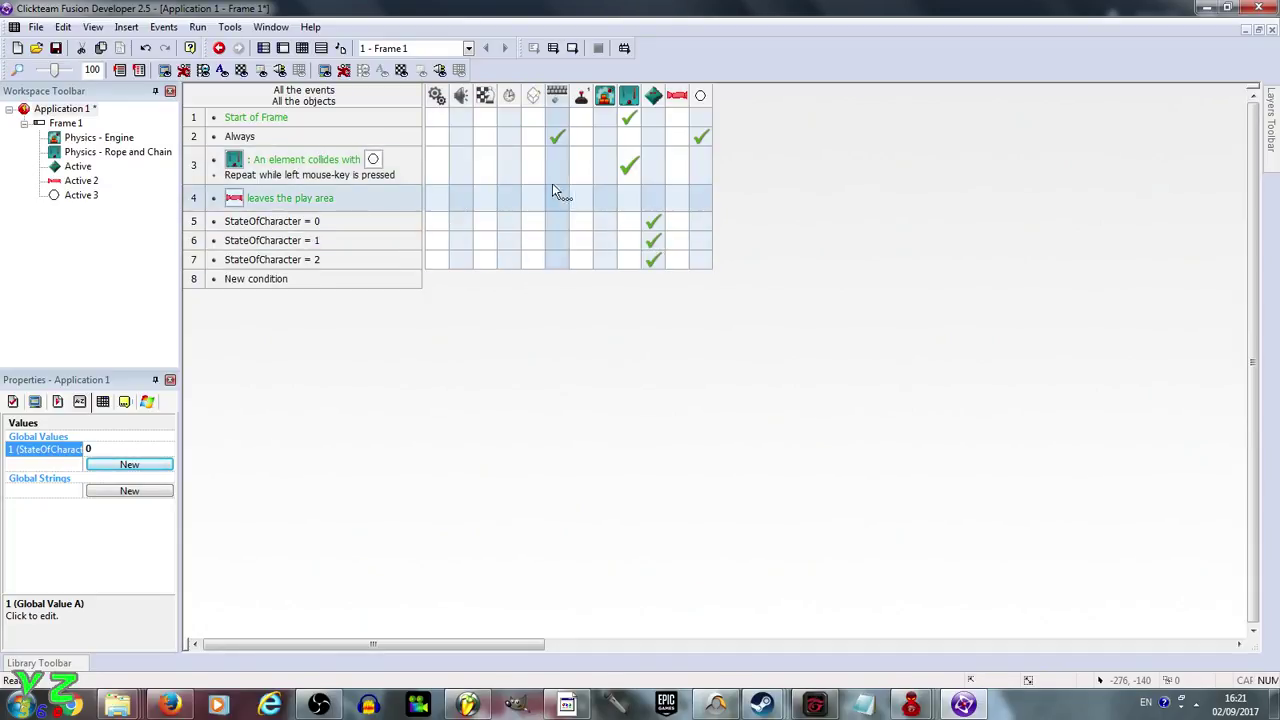
{"action": "left_click", "coordinate": [447, 201]}
{"action": "mouse_move", "coordinate": [503, 223]}
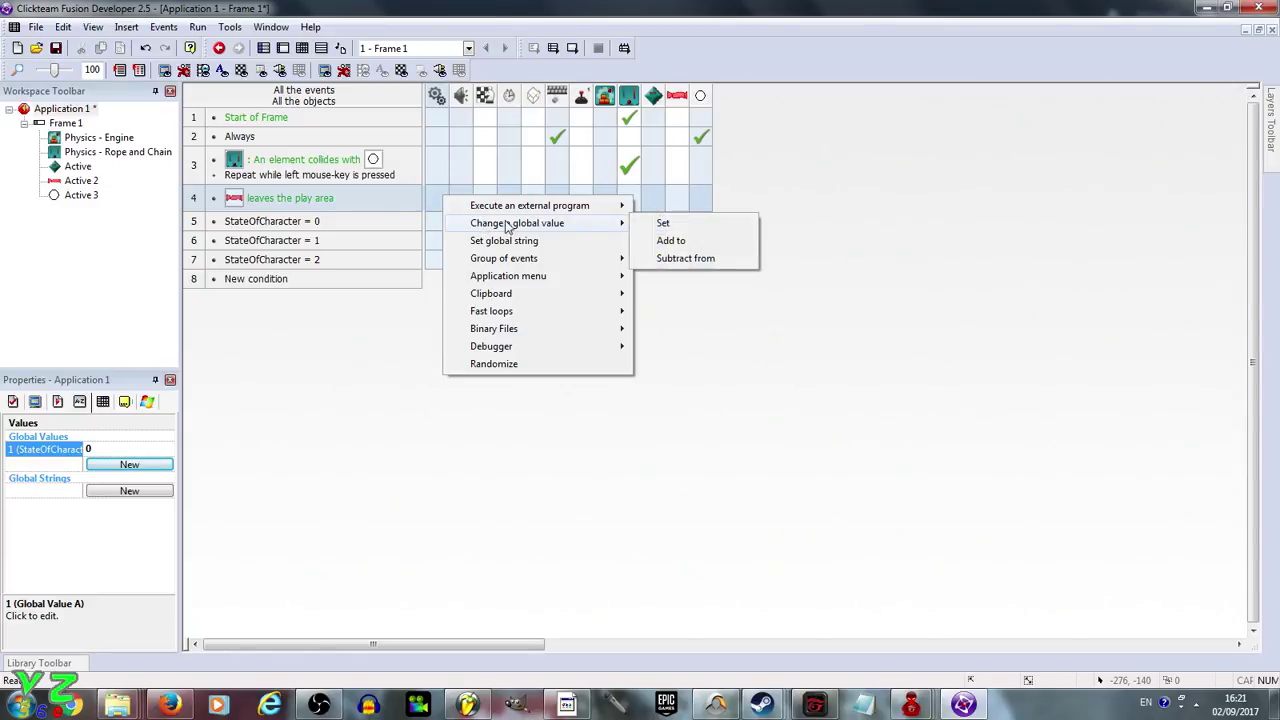
{"action": "left_click", "coordinate": [662, 226]}
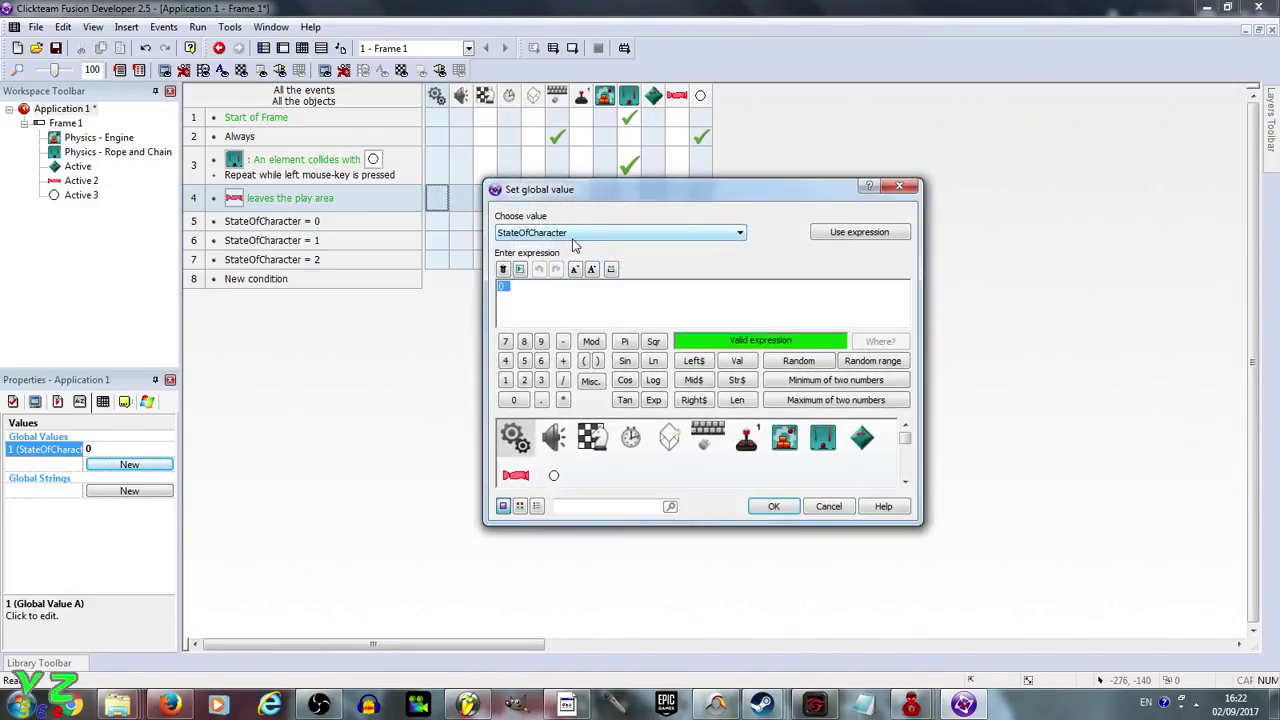
{"action": "left_click", "coordinate": [828, 506]}
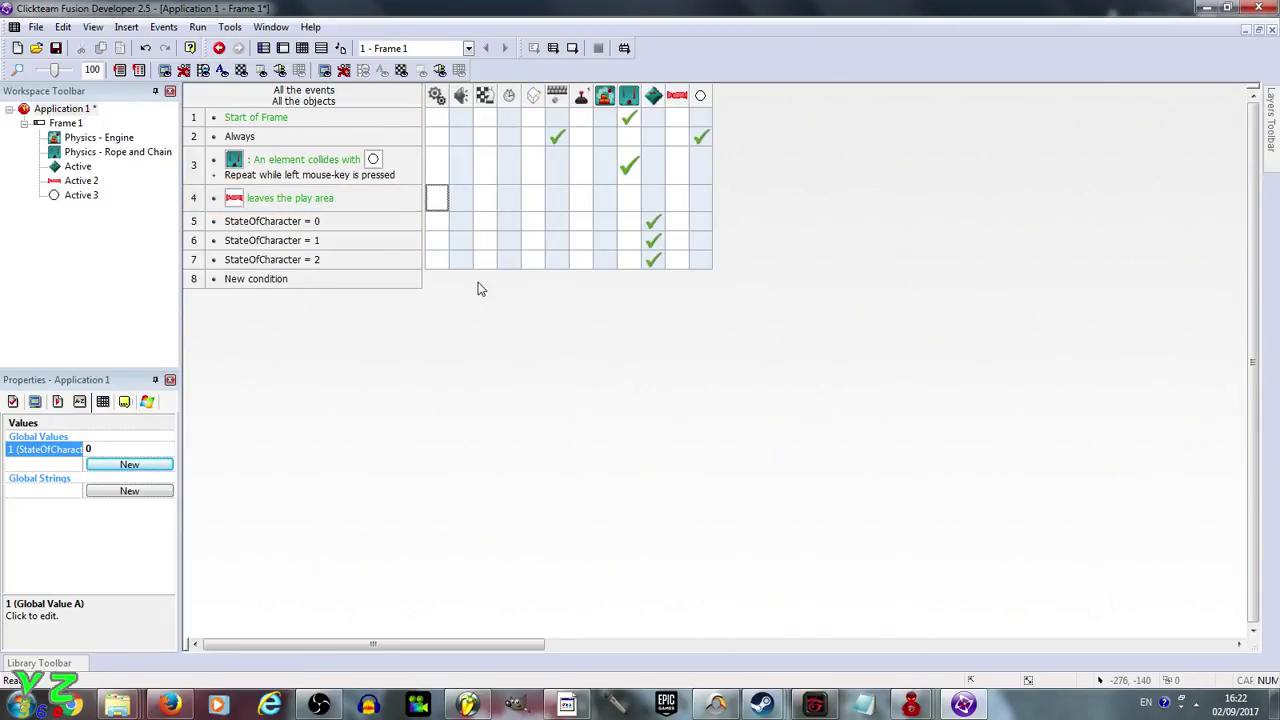
In the event where the candy leaves the play area, add an action setting the global value StateOfCharacter to 1.
{"action": "left_click", "coordinate": [437, 197]}
{"action": "mouse_move", "coordinate": [600, 219]}
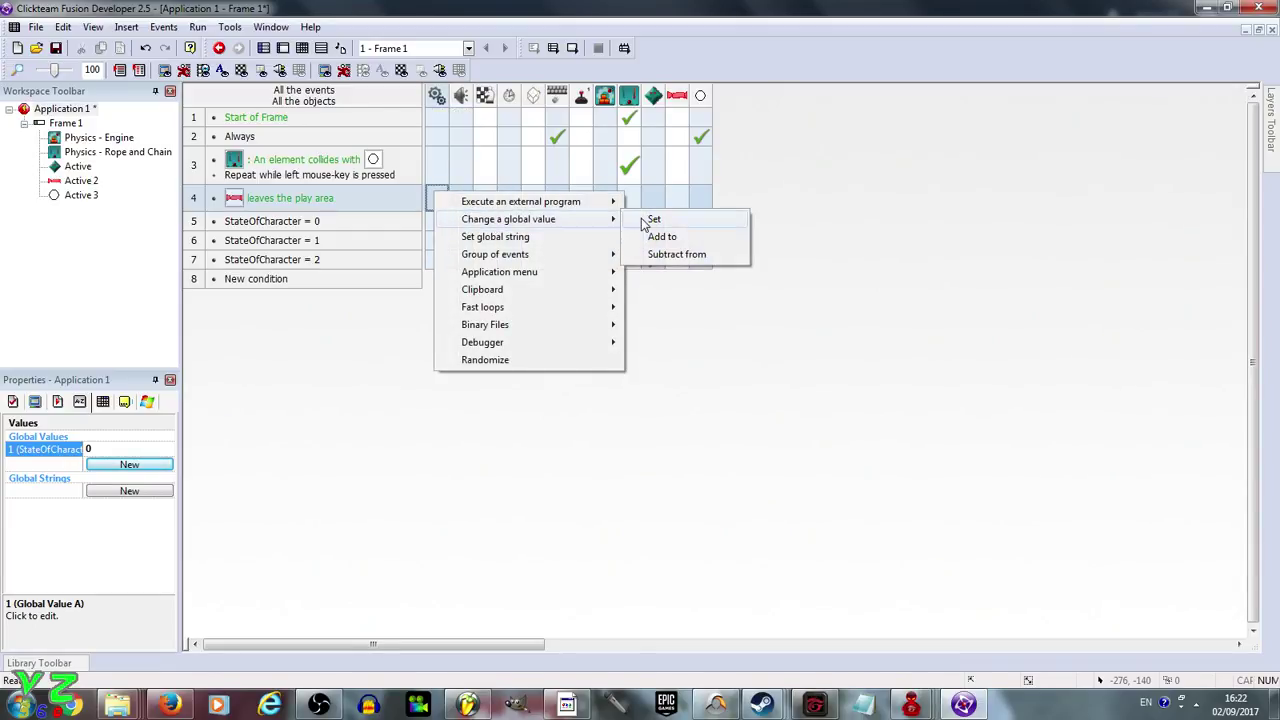
{"action": "left_click", "coordinate": [650, 220]}
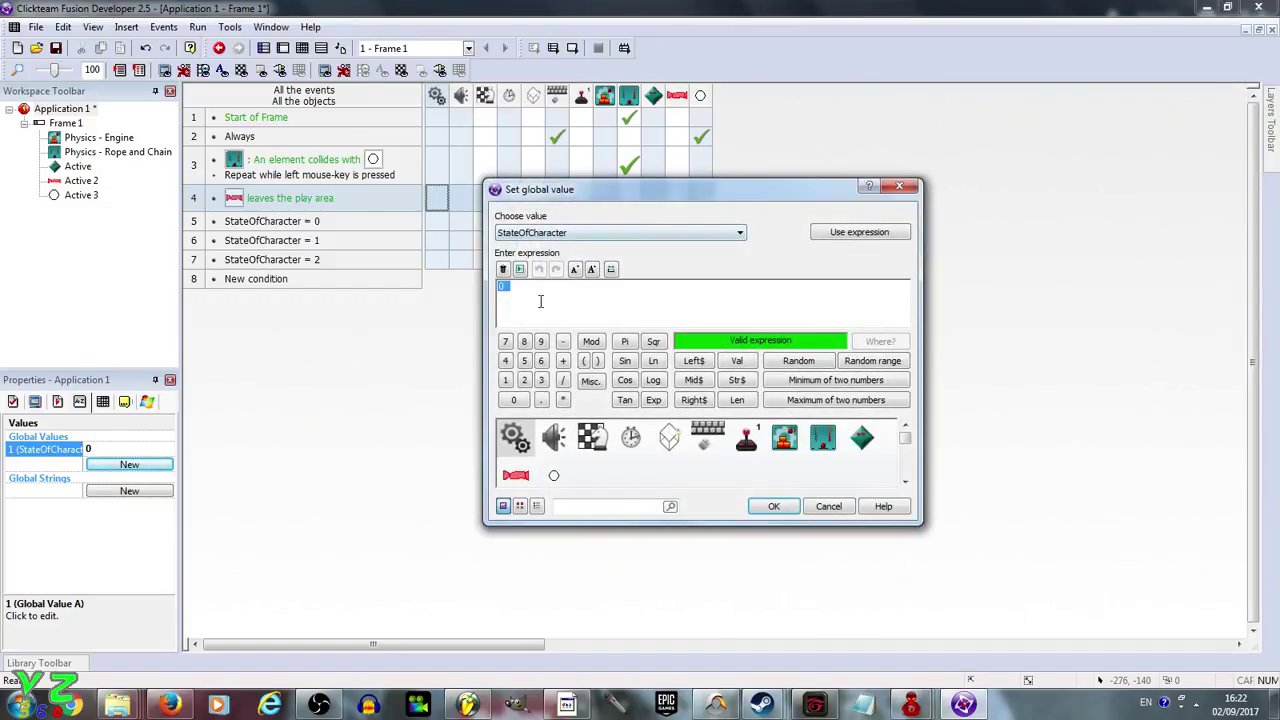
{"action": "left_click", "coordinate": [506, 381]}
{"action": "left_click", "coordinate": [774, 507]}
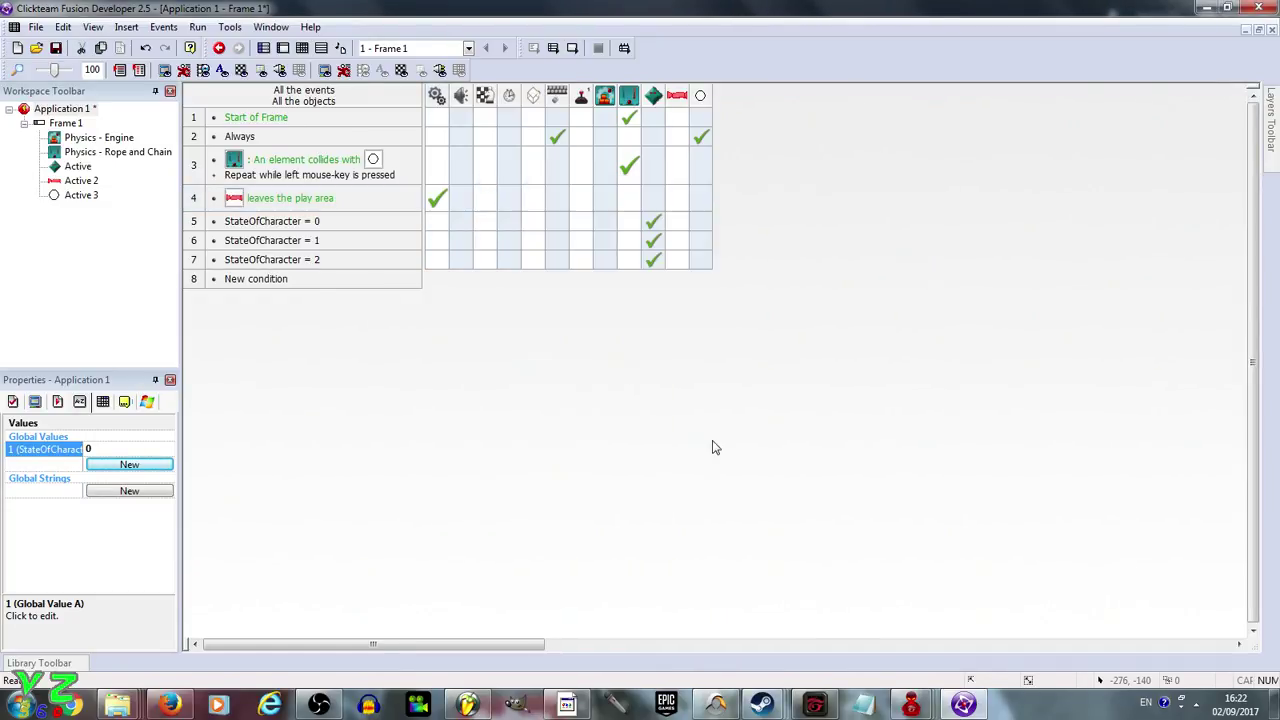
Add a new event that tests for a collision between the candy, Active 2, and the Active character.
{"action": "left_click", "coordinate": [279, 287]}
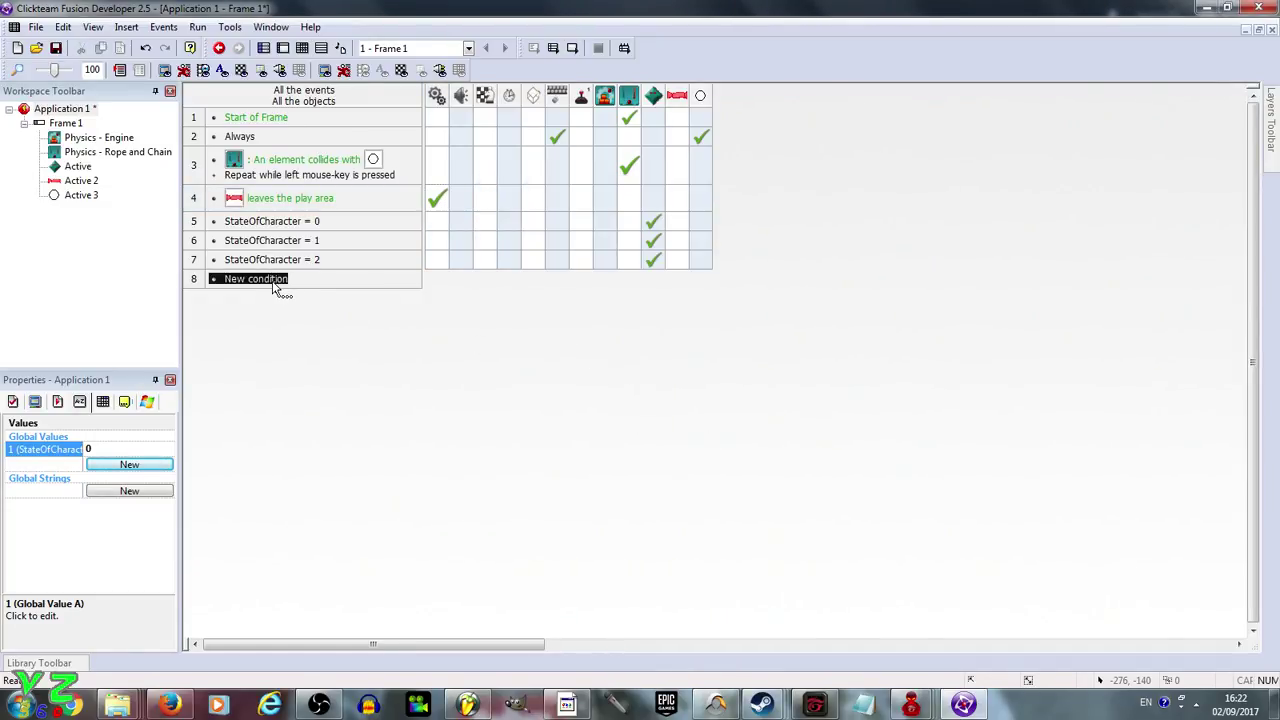
{"action": "left_click", "coordinate": [686, 372]}
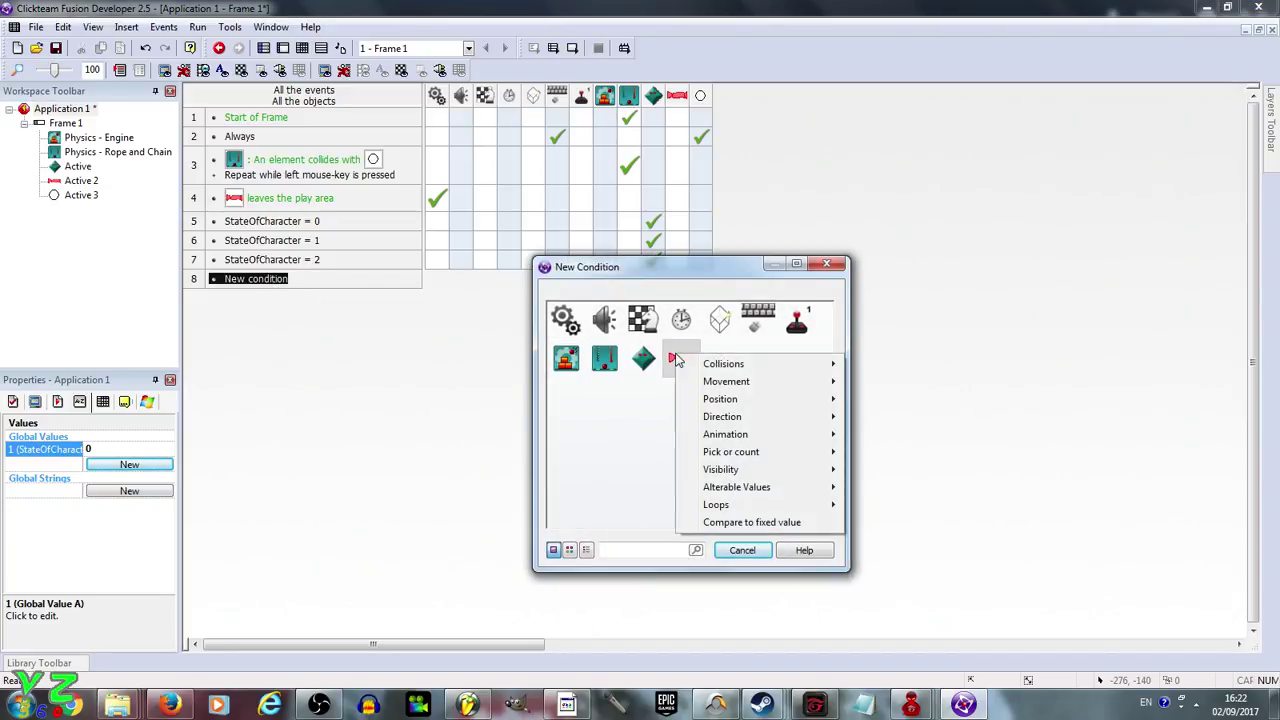
{"action": "mouse_move", "coordinate": [700, 364]}
{"action": "left_click", "coordinate": [890, 366]}
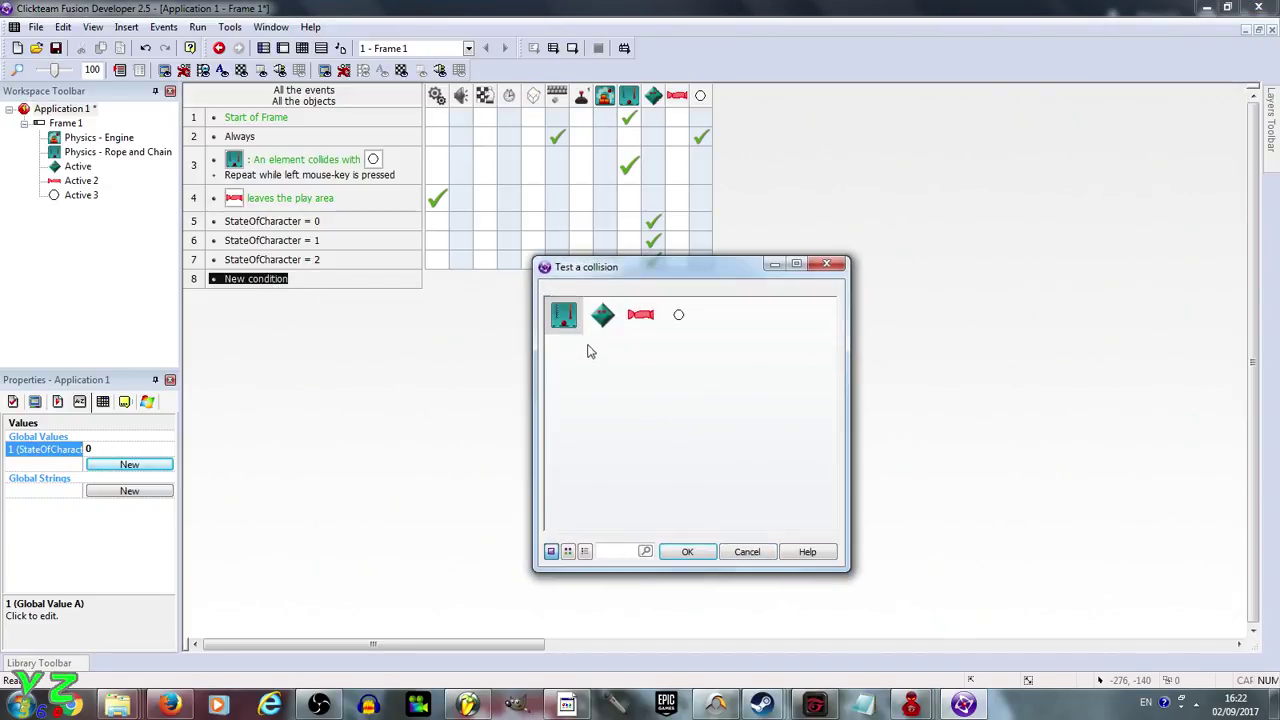
{"action": "double_click", "coordinate": [604, 322]}
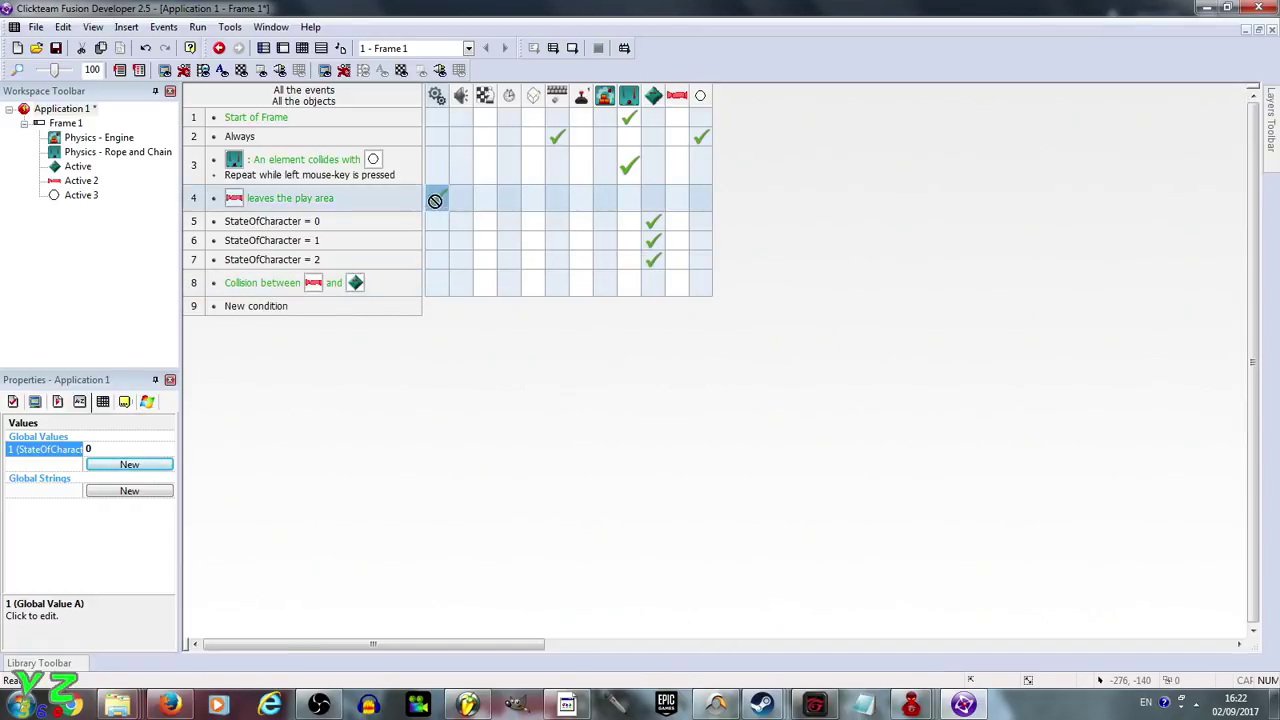
Copy the set-StateOfCharacter action from the leaves-play-area event to the collision event and change its value to 2.
{"action": "left_click", "coordinate": [439, 285]}
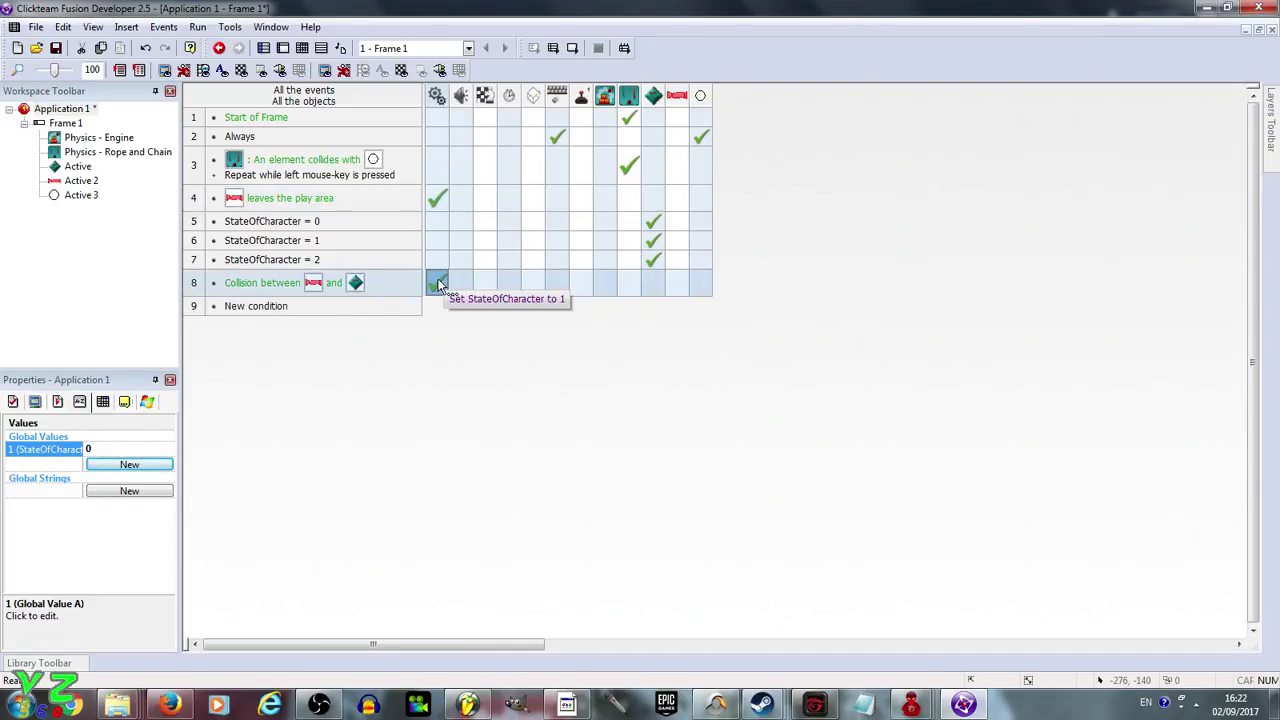
{"action": "left_click", "coordinate": [502, 476]}
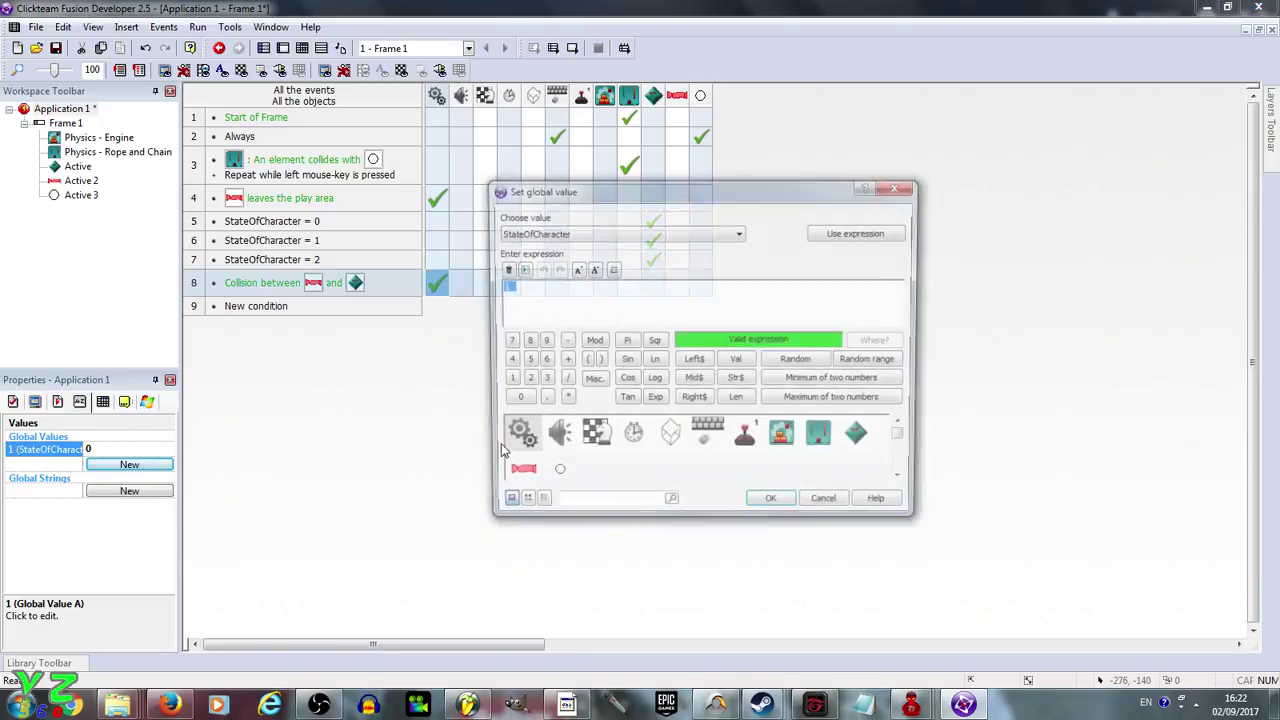
{"action": "left_click", "coordinate": [526, 382]}
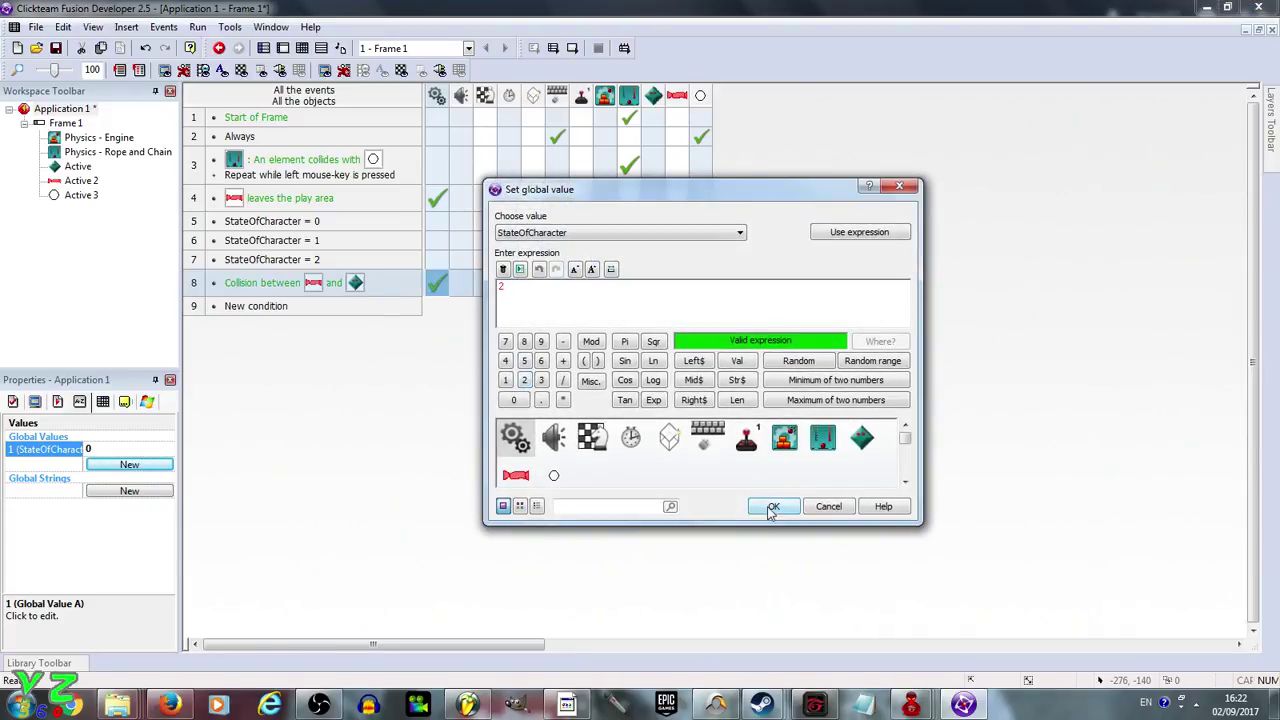
{"action": "left_click", "coordinate": [753, 507]}
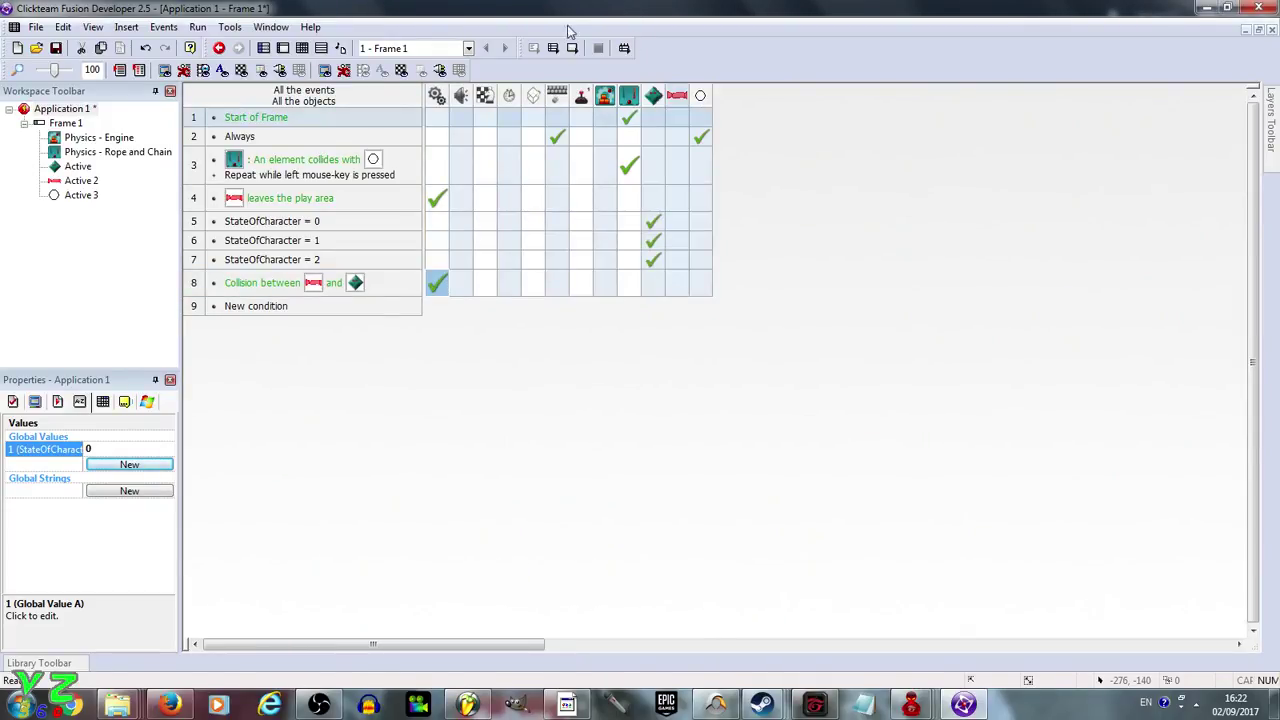
Run the frame and cut the candy's rope with the circle to test the character's reaction.
{"action": "left_click", "coordinate": [573, 49]}
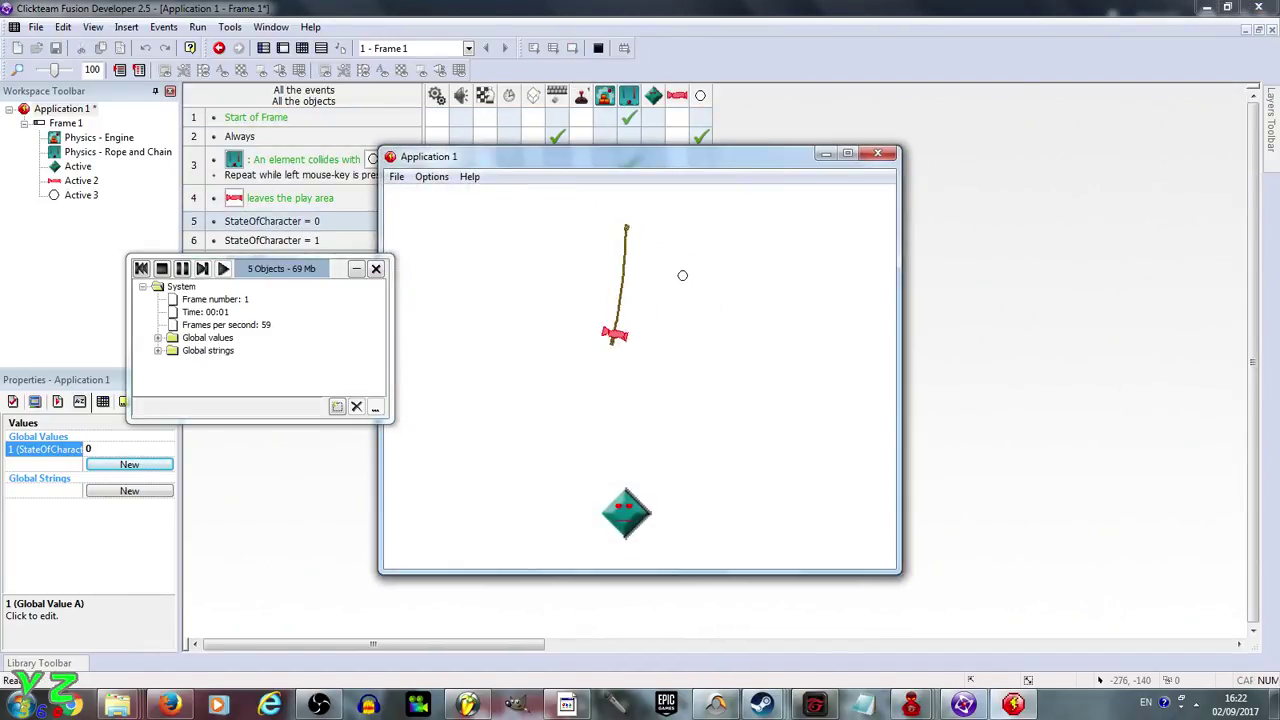
{"action": "mouse_move", "coordinate": [631, 266]}
{"action": "left_mouse_down"}
{"action": "mouse_move", "coordinate": [566, 217]}
{"action": "mouse_move", "coordinate": [614, 346]}
{"action": "mouse_move", "coordinate": [599, 542]}
{"action": "left_mouse_up"}
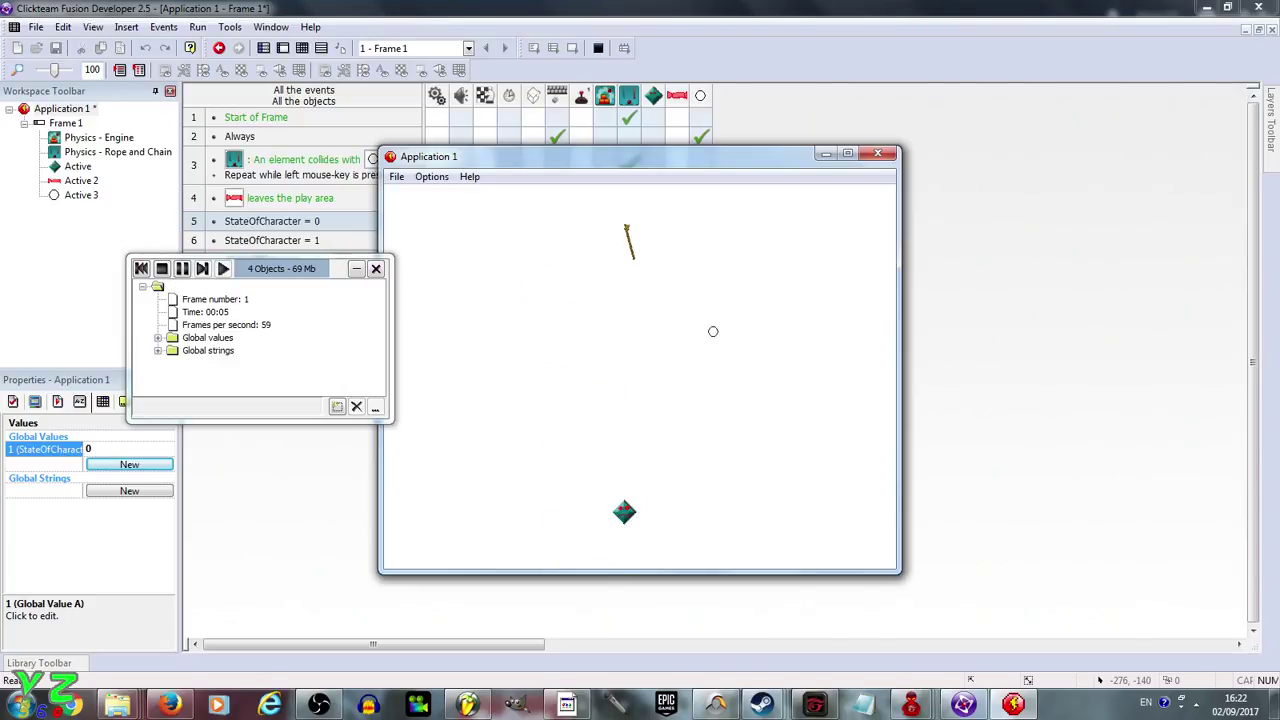
Quit the running game, run the frame again and cut the candy's rope with the circle to retest the character's reaction.
{"action": "left_click", "coordinate": [398, 176]}
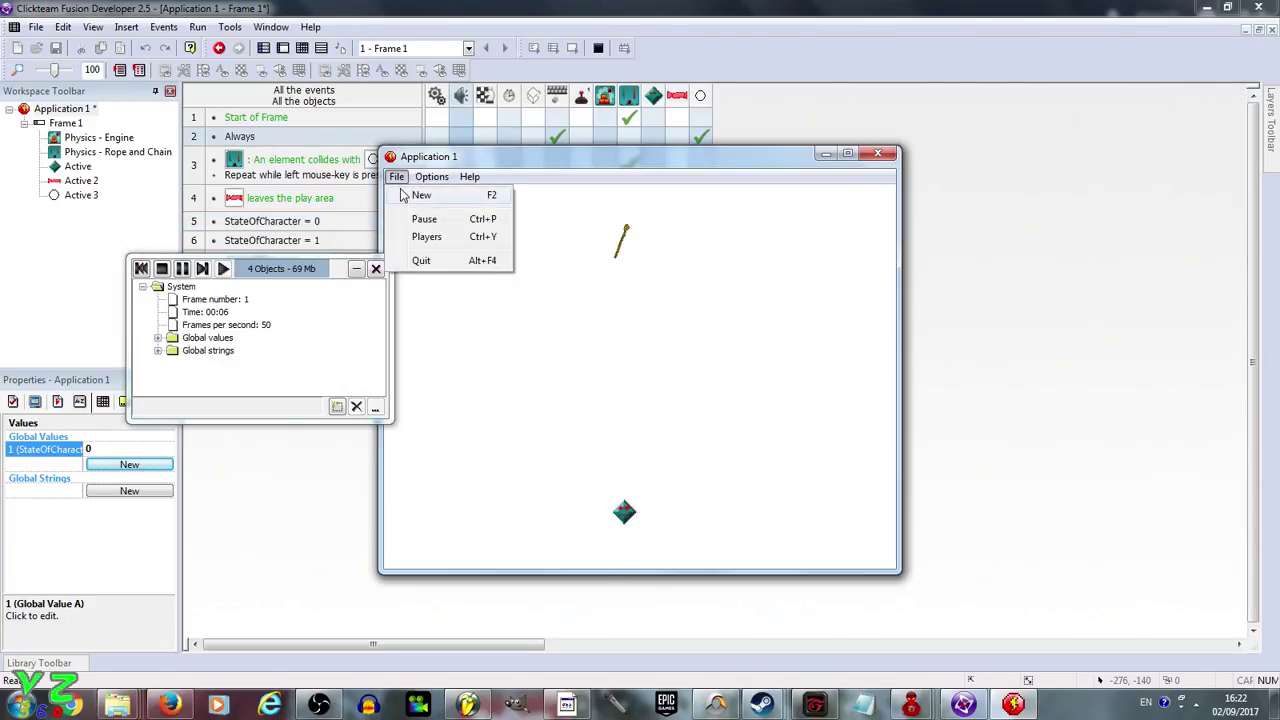
{"action": "left_click", "coordinate": [415, 260]}
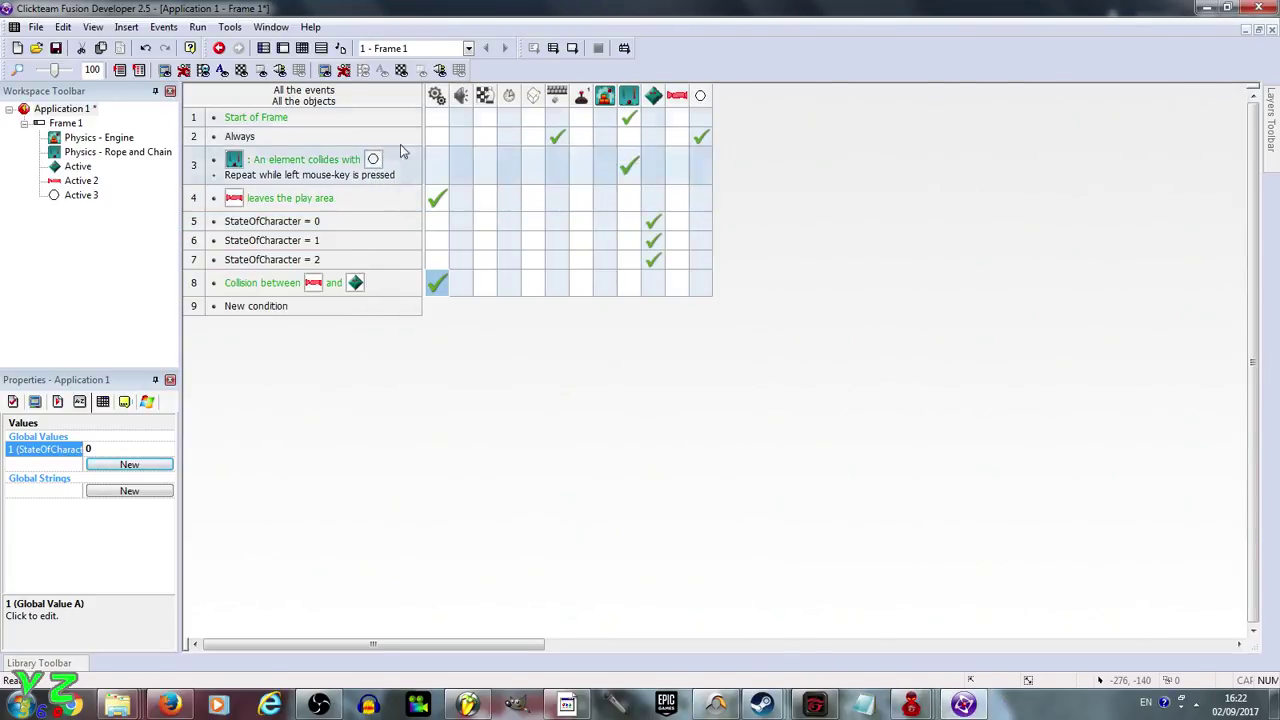
{"action": "left_click", "coordinate": [553, 48]}
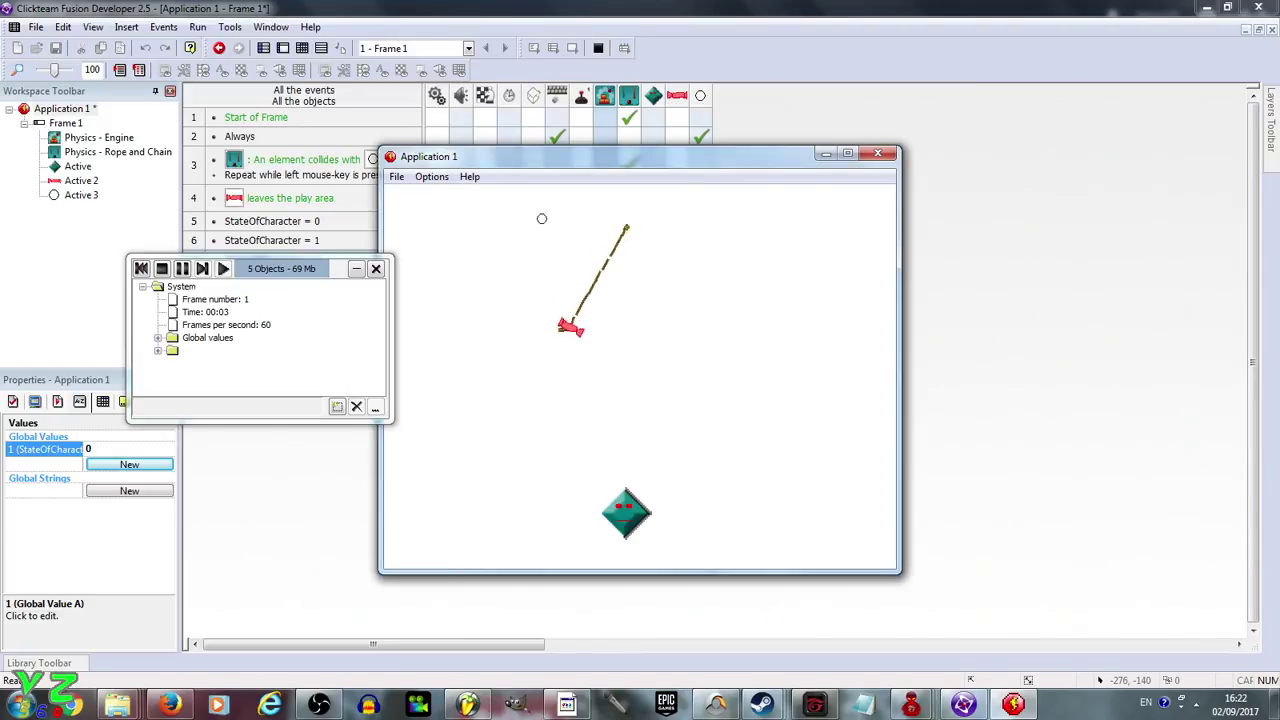
{"action": "left_click_drag", "start_coordinate": [542, 218], "coordinate": [608, 297]}
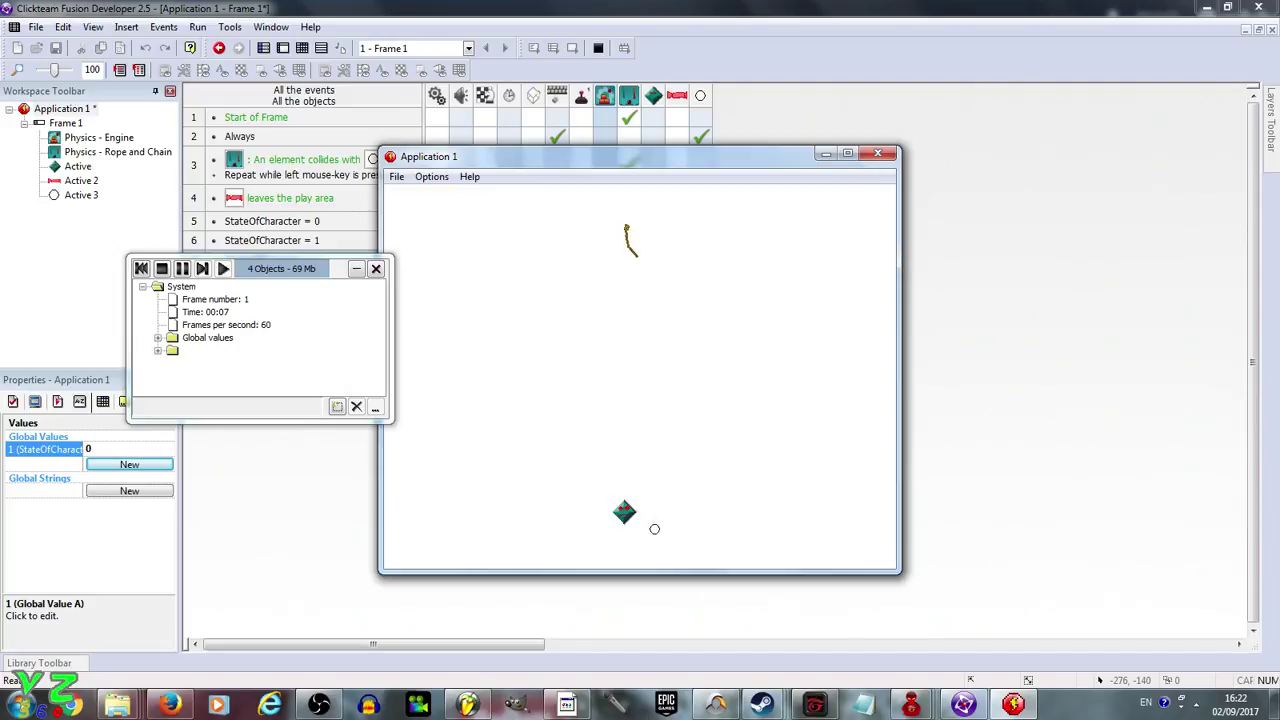
{"action": "left_click", "coordinate": [877, 157]}
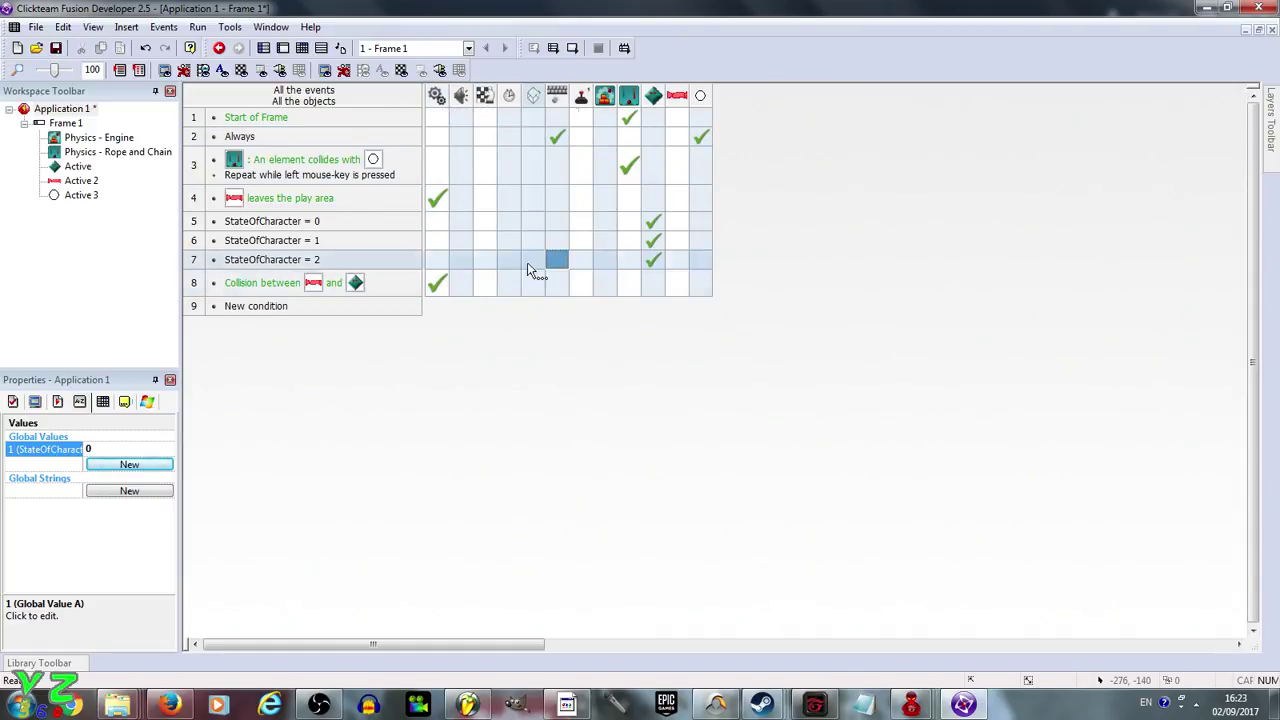
In the event for the collision between the candy and the character, add an action that destroys the candy, Active 2.
{"action": "double_click", "coordinate": [250, 306]}
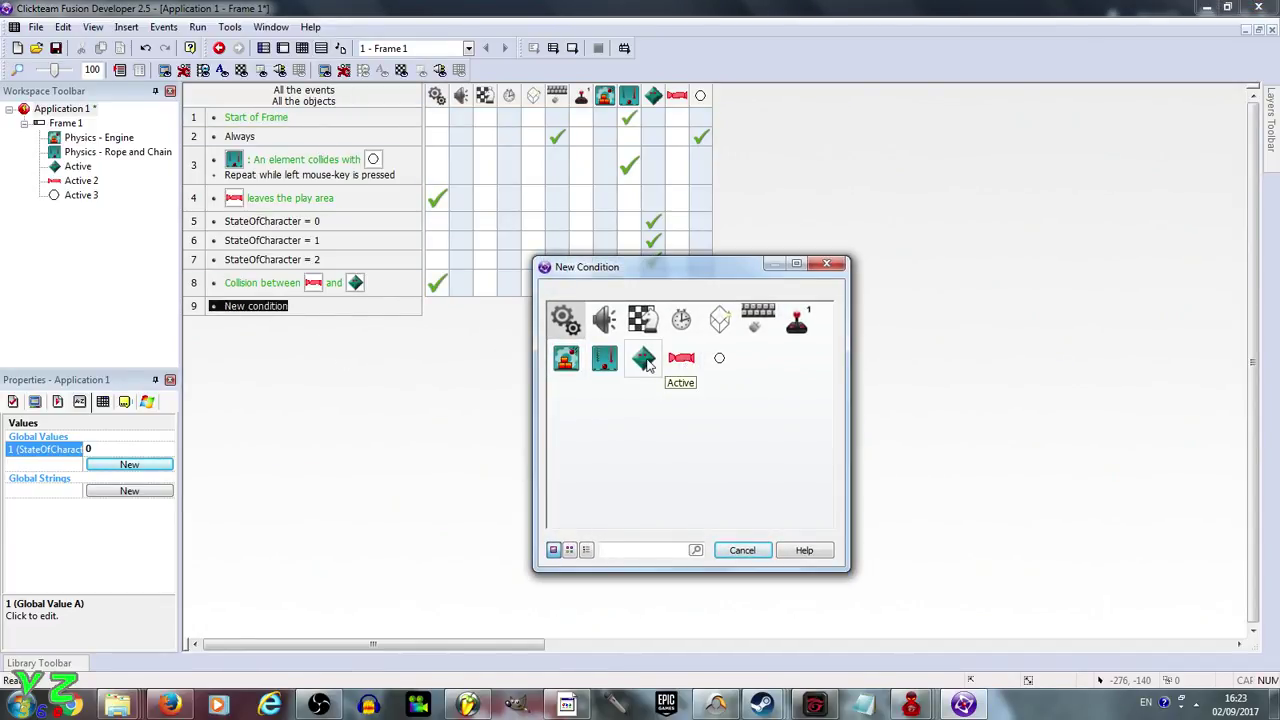
{"action": "left_click", "coordinate": [740, 551]}
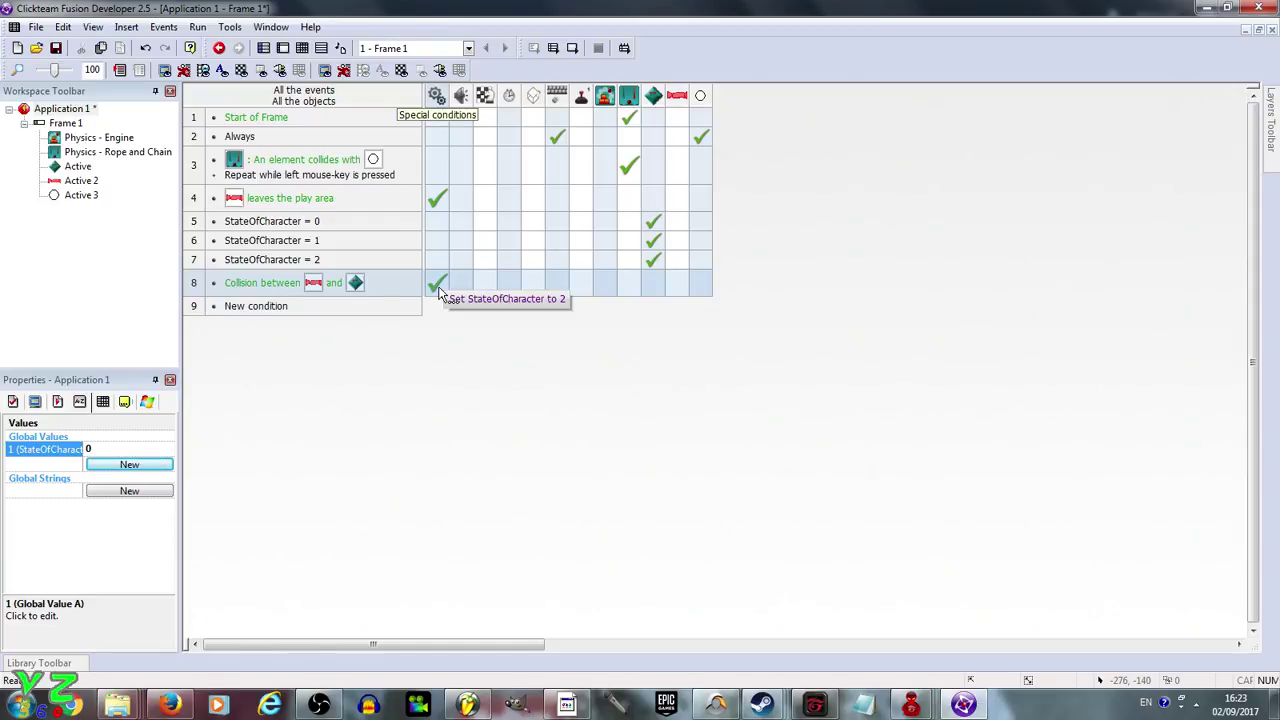
{"action": "right_click", "coordinate": [677, 284]}
{"action": "left_click", "coordinate": [775, 540]}
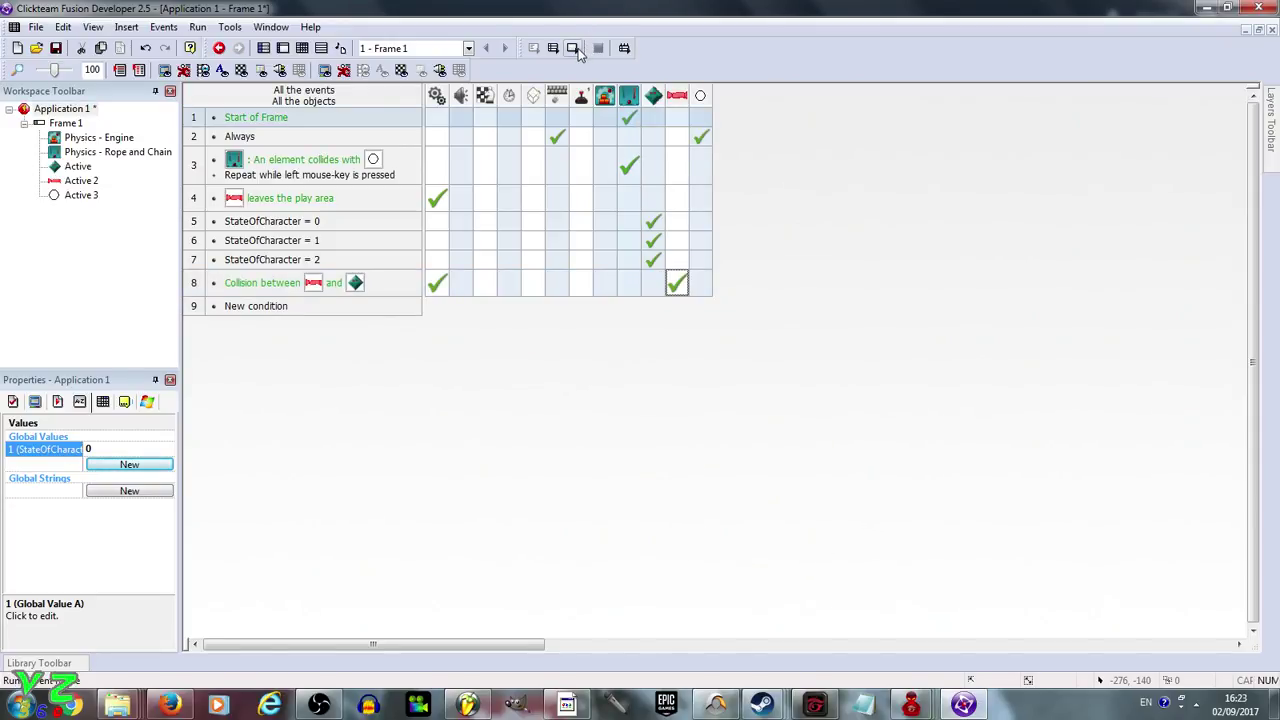
Run the frame and cut the rope to test the candy's destruction on reaching the character, and close the game.
{"action": "left_click", "coordinate": [573, 48]}
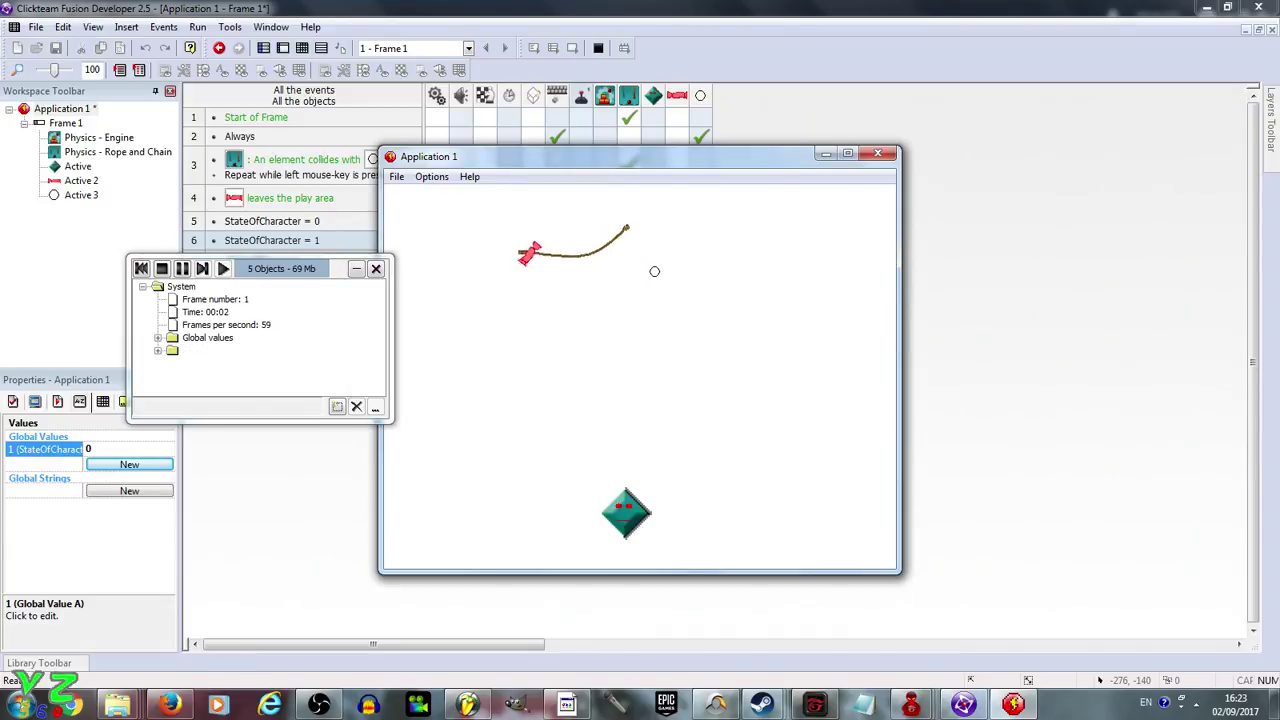
{"action": "left_click", "coordinate": [589, 248]}
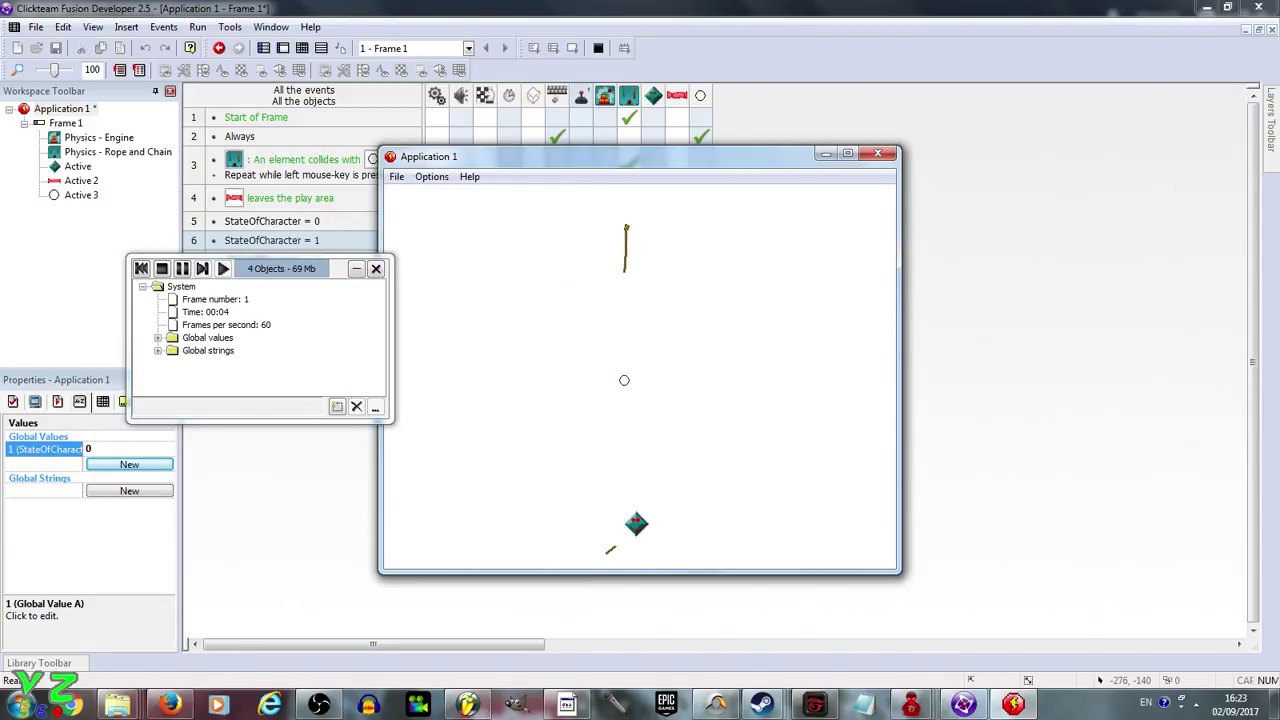
{"action": "left_click", "coordinate": [873, 154]}
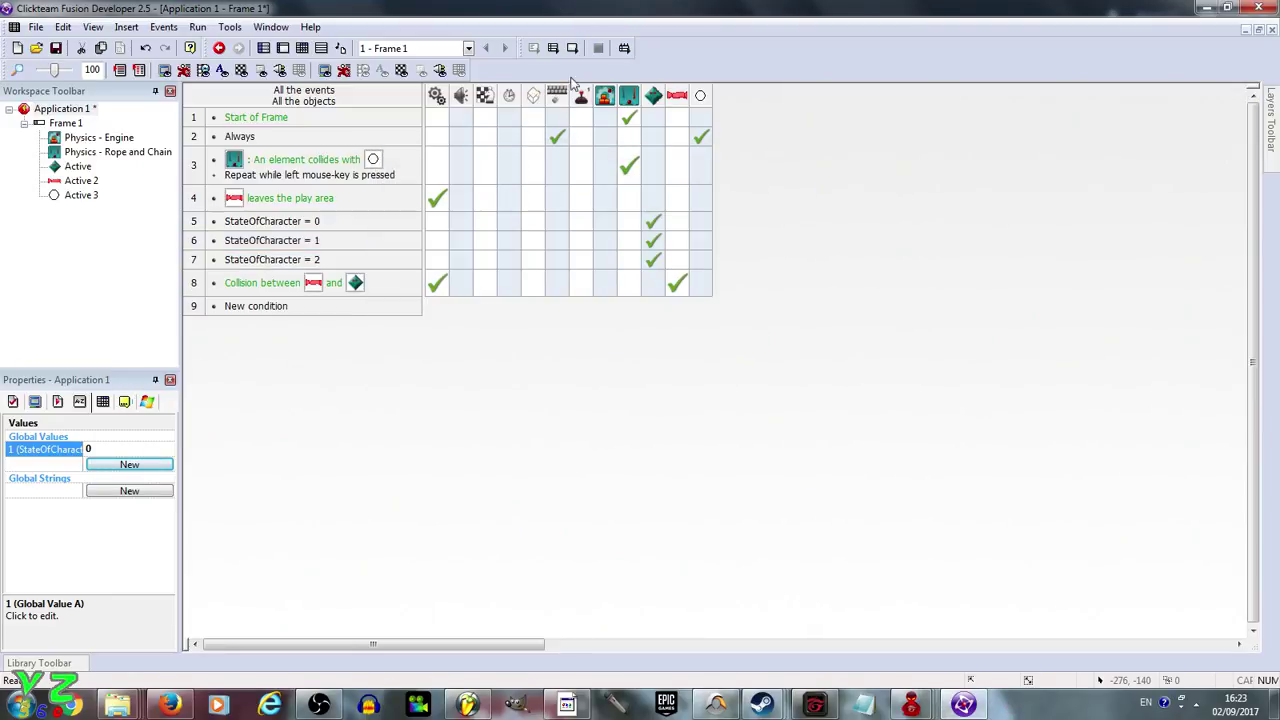
In the frame editor, insert a new Active object to the left of the candy, at about (106, 159).
{"action": "left_click", "coordinate": [253, 309]}
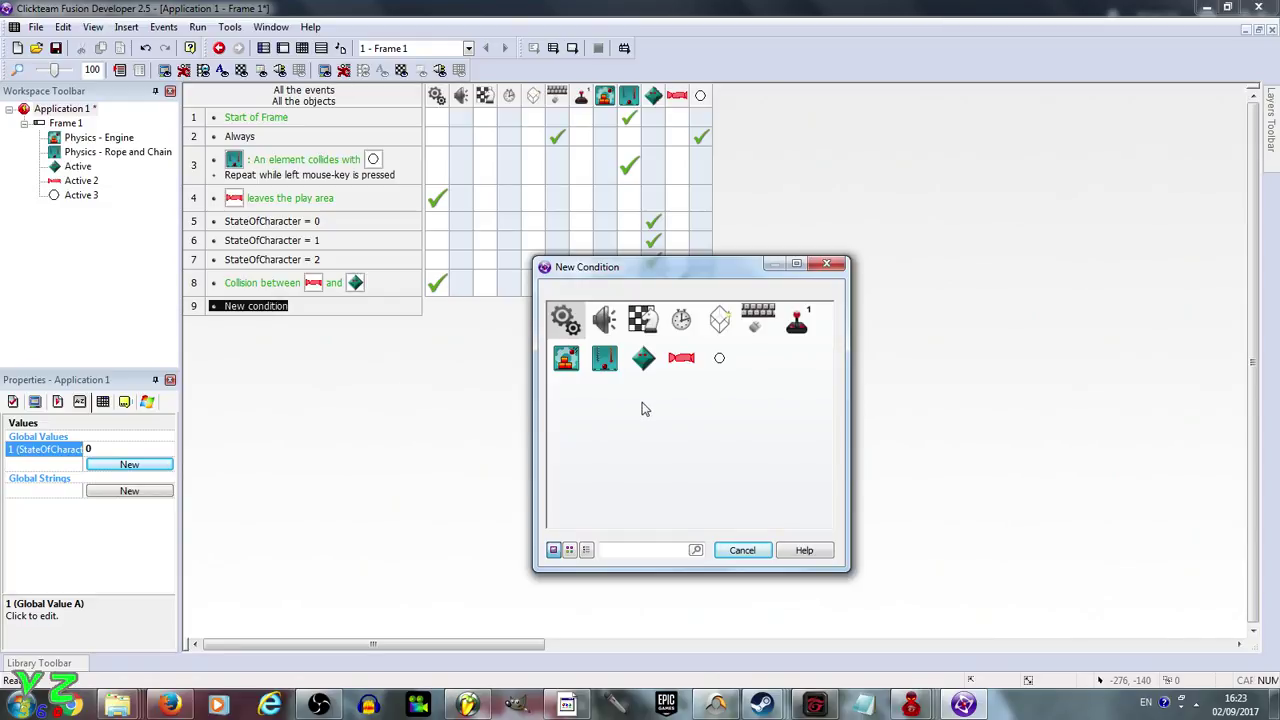
{"action": "left_click", "coordinate": [738, 551]}
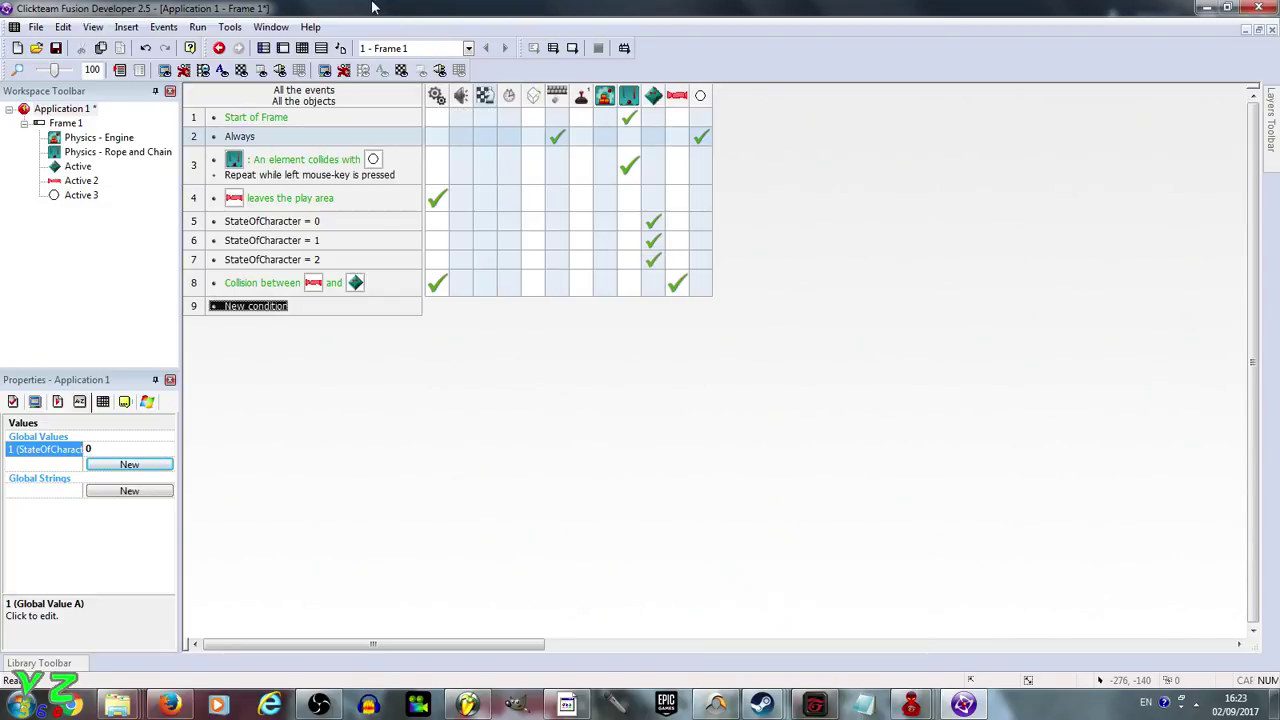
{"action": "left_click", "coordinate": [283, 48]}
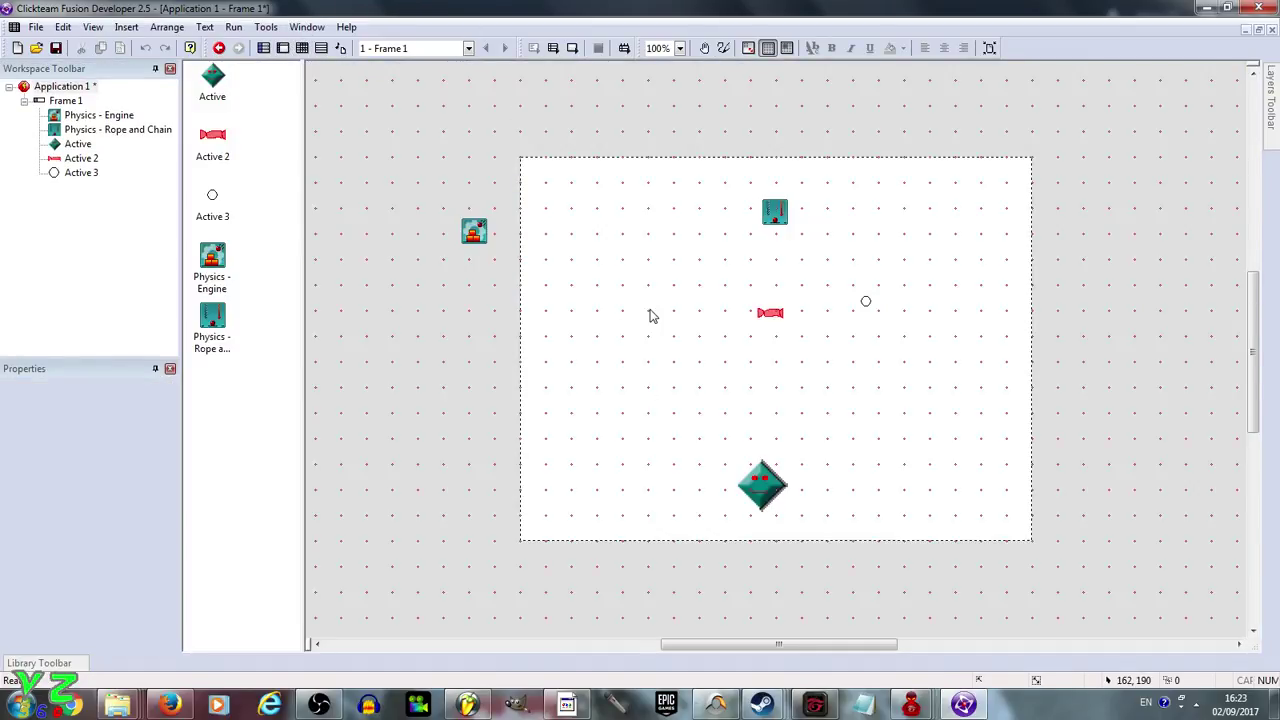
{"action": "double_click", "coordinate": [648, 323]}
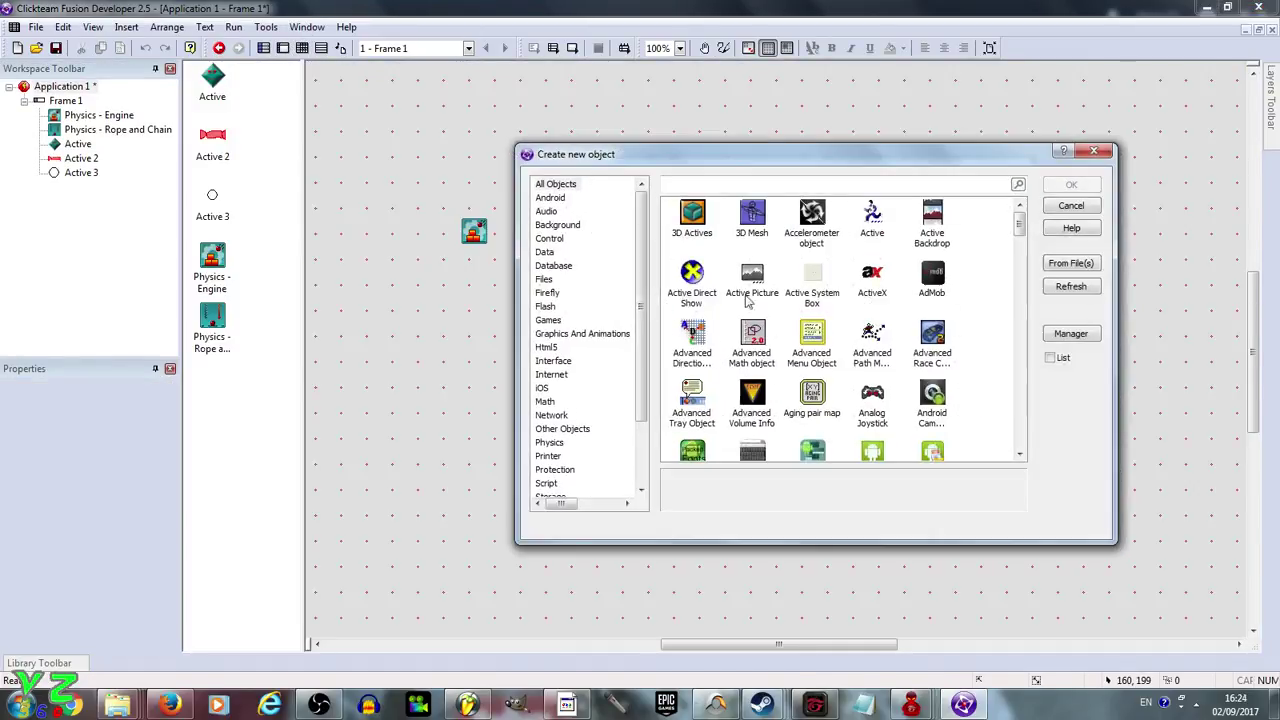
{"action": "double_click", "coordinate": [867, 212]}
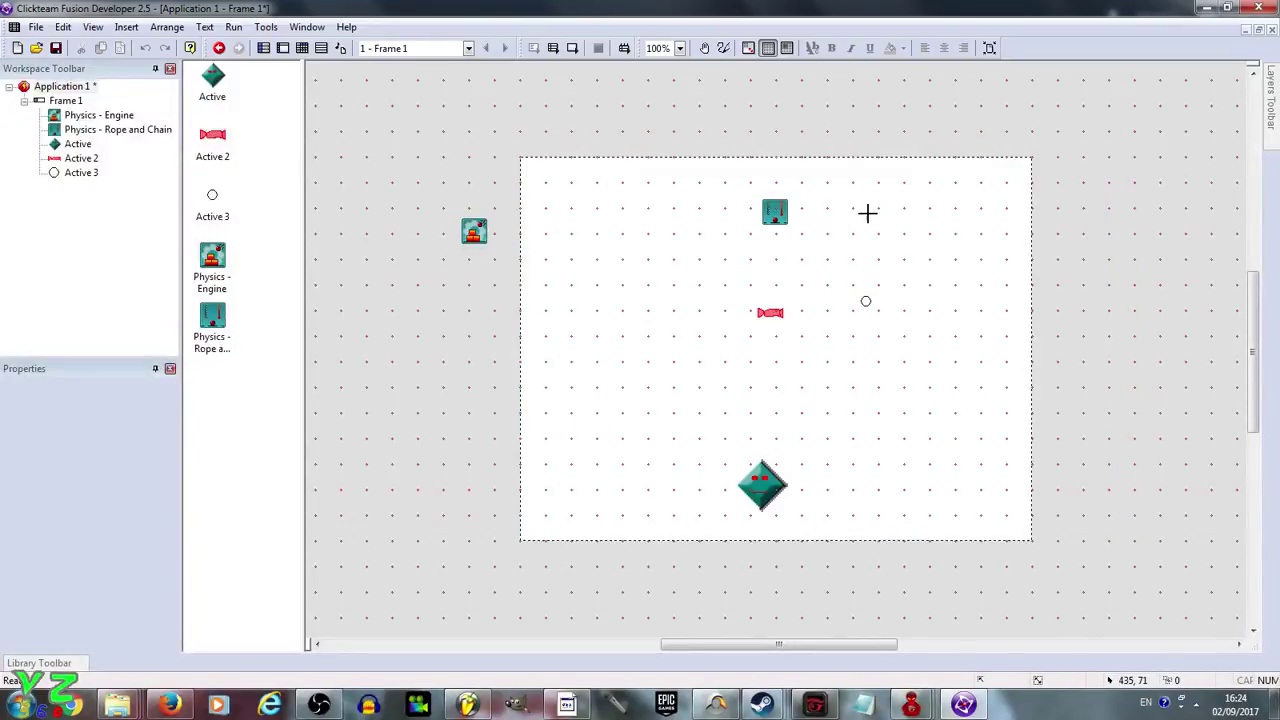
{"action": "left_click", "coordinate": [616, 292]}
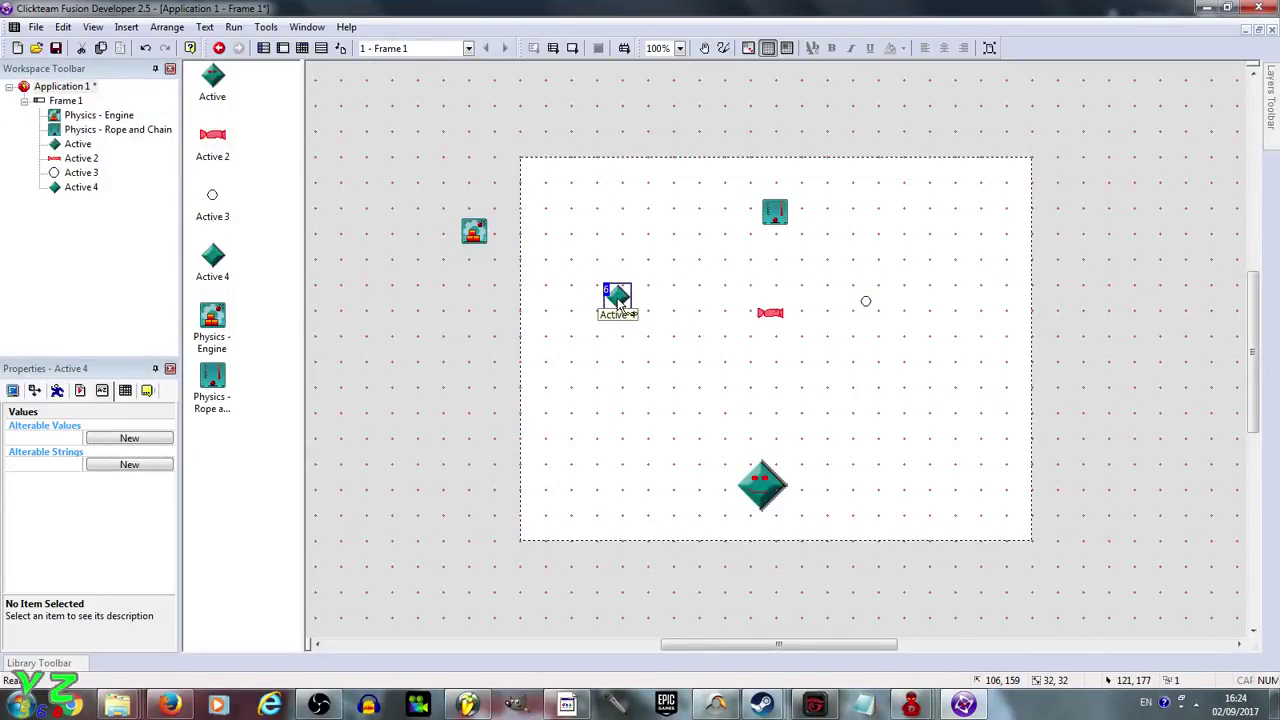
Replace the Active 4 object's default image with a freehand five-pointed star drawn and filled in yellow, FFFF00.
{"action": "double_click", "coordinate": [618, 299]}
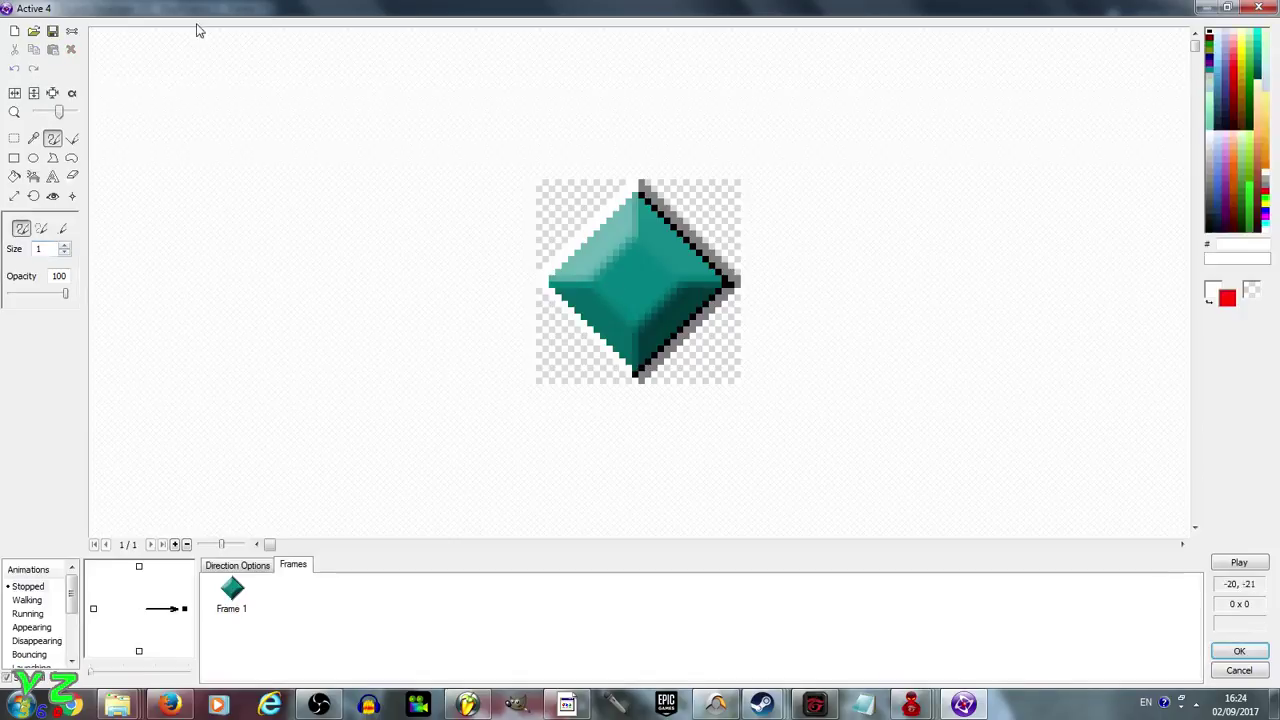
{"action": "left_click", "coordinate": [14, 32]}
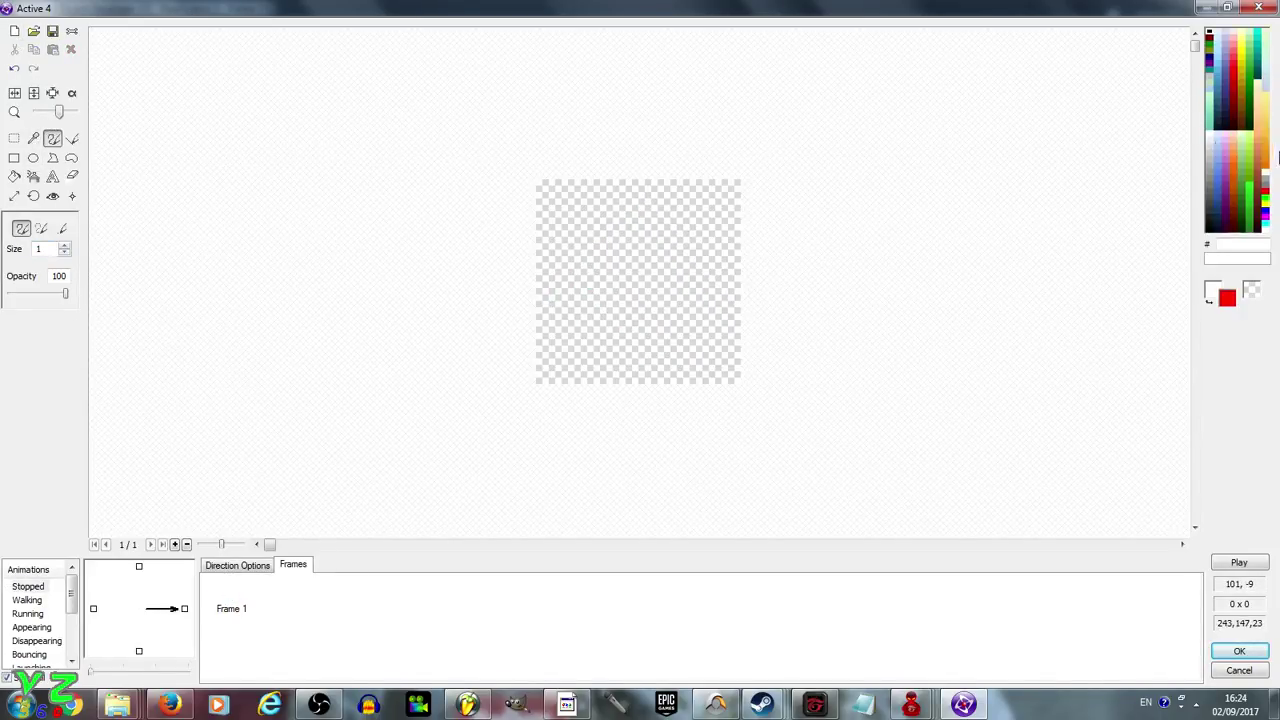
{"action": "left_click", "coordinate": [1264, 205]}
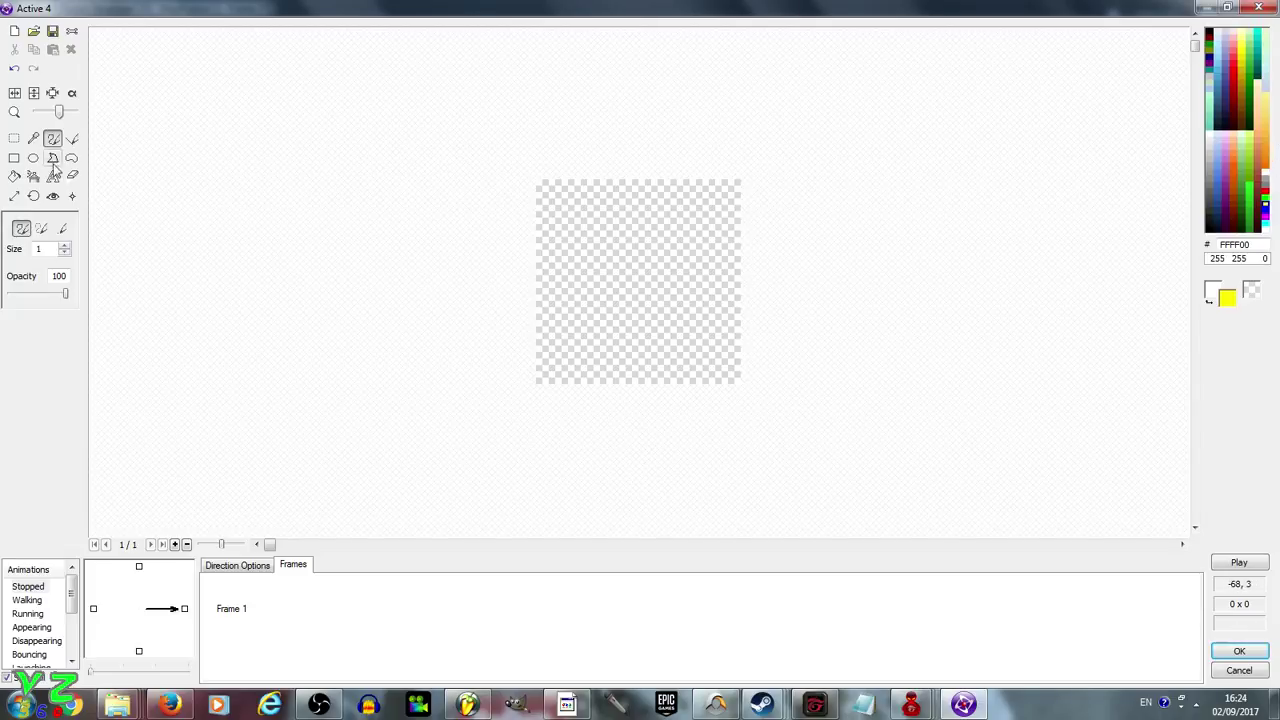
{"action": "mouse_move", "coordinate": [567, 333]}
{"action": "left_mouse_down"}
{"action": "mouse_move", "coordinate": [606, 210]}
{"action": "mouse_move", "coordinate": [657, 257]}
{"action": "mouse_move", "coordinate": [677, 334]}
{"action": "mouse_move", "coordinate": [563, 282]}
{"action": "mouse_move", "coordinate": [673, 258]}
{"action": "mouse_move", "coordinate": [585, 326]}
{"action": "left_mouse_up"}
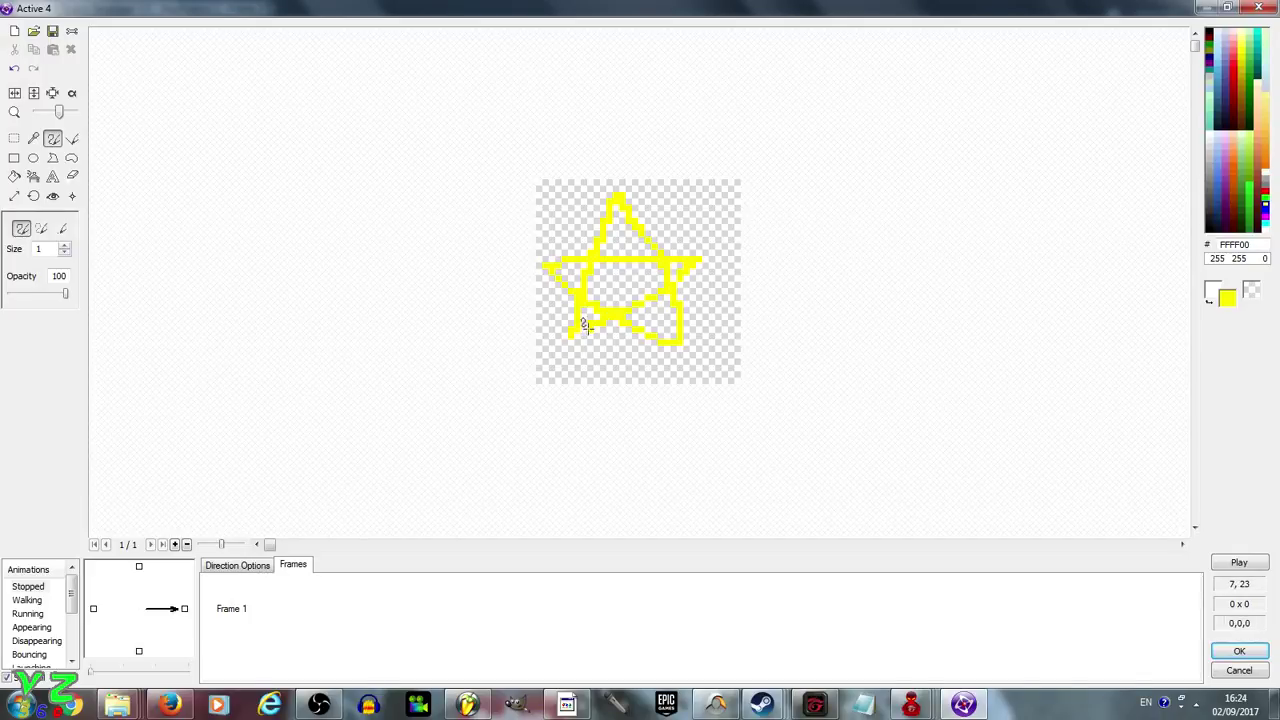
{"action": "left_click", "coordinate": [14, 178]}
{"action": "left_click", "coordinate": [617, 288]}
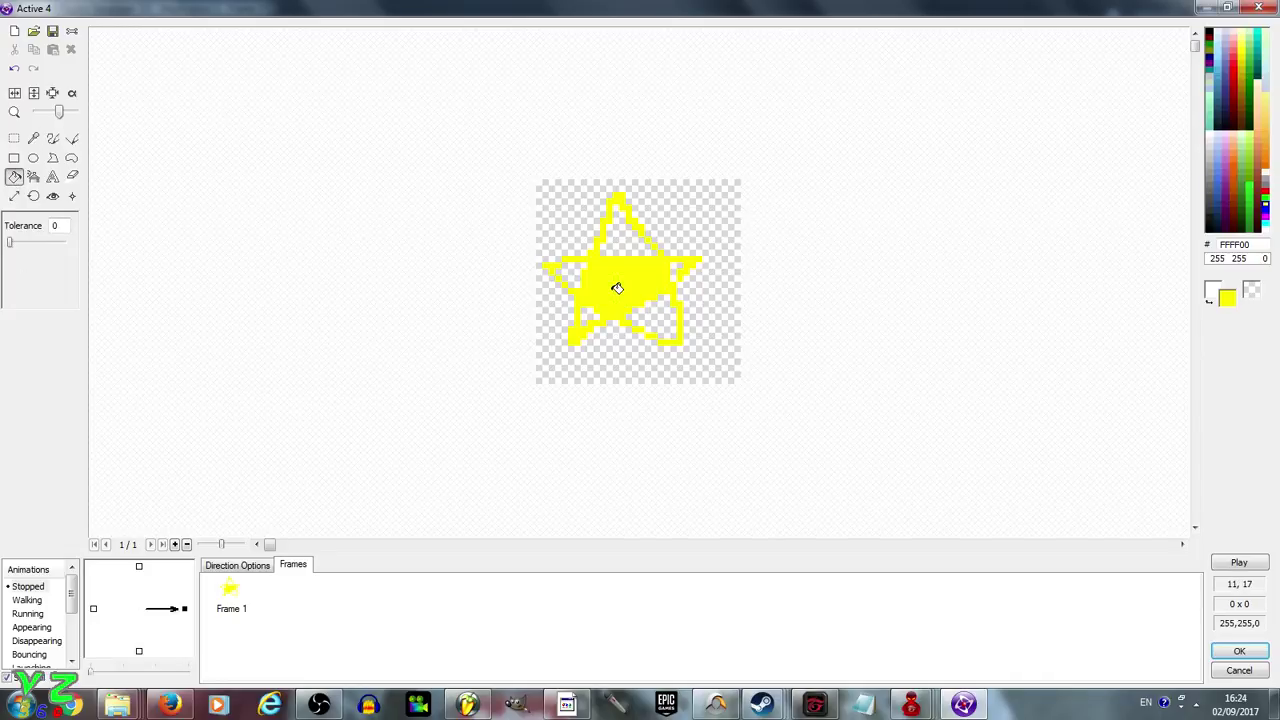
{"action": "left_click", "coordinate": [572, 279]}
{"action": "left_click", "coordinate": [631, 246]}
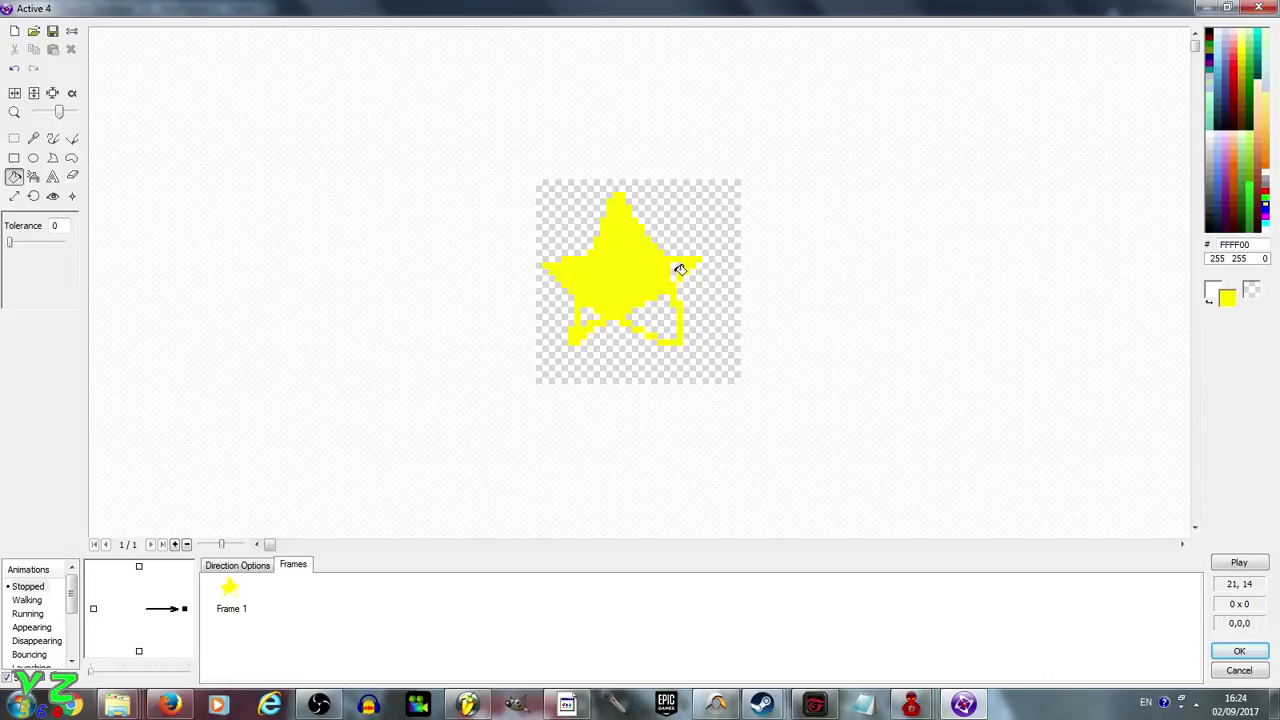
{"action": "left_click", "coordinate": [668, 299]}
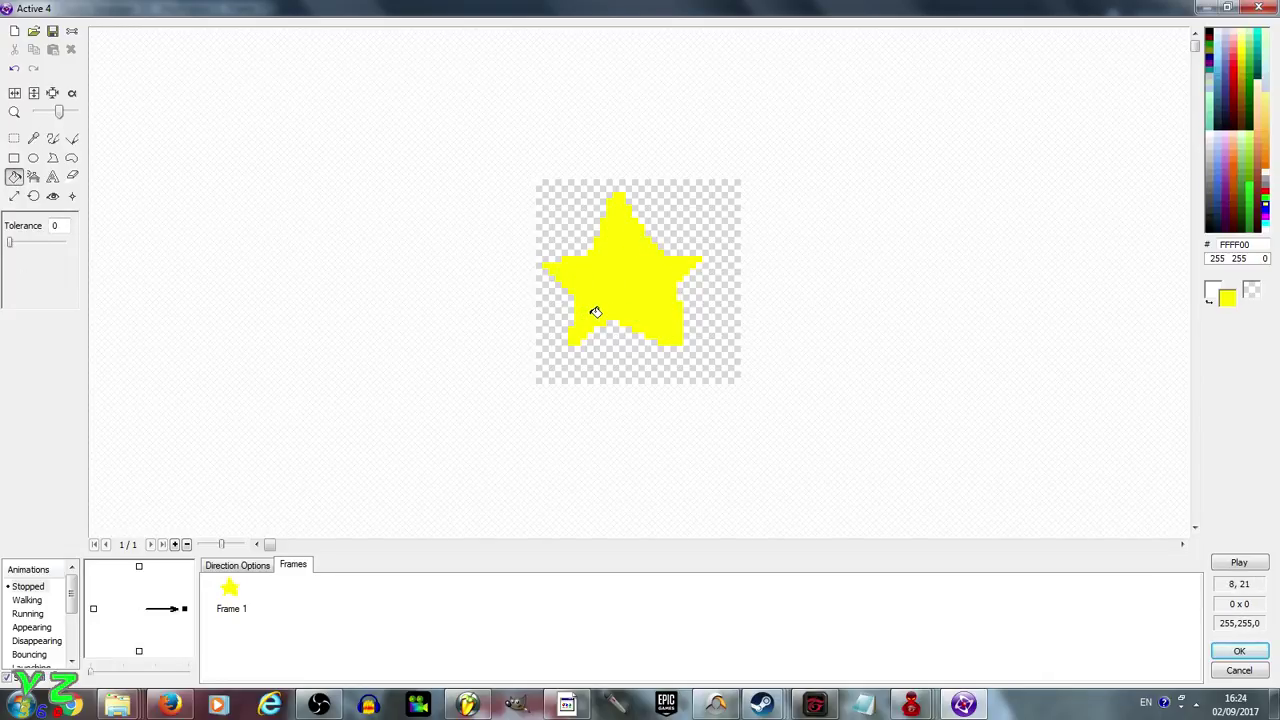
{"action": "left_click", "coordinate": [1238, 654]}
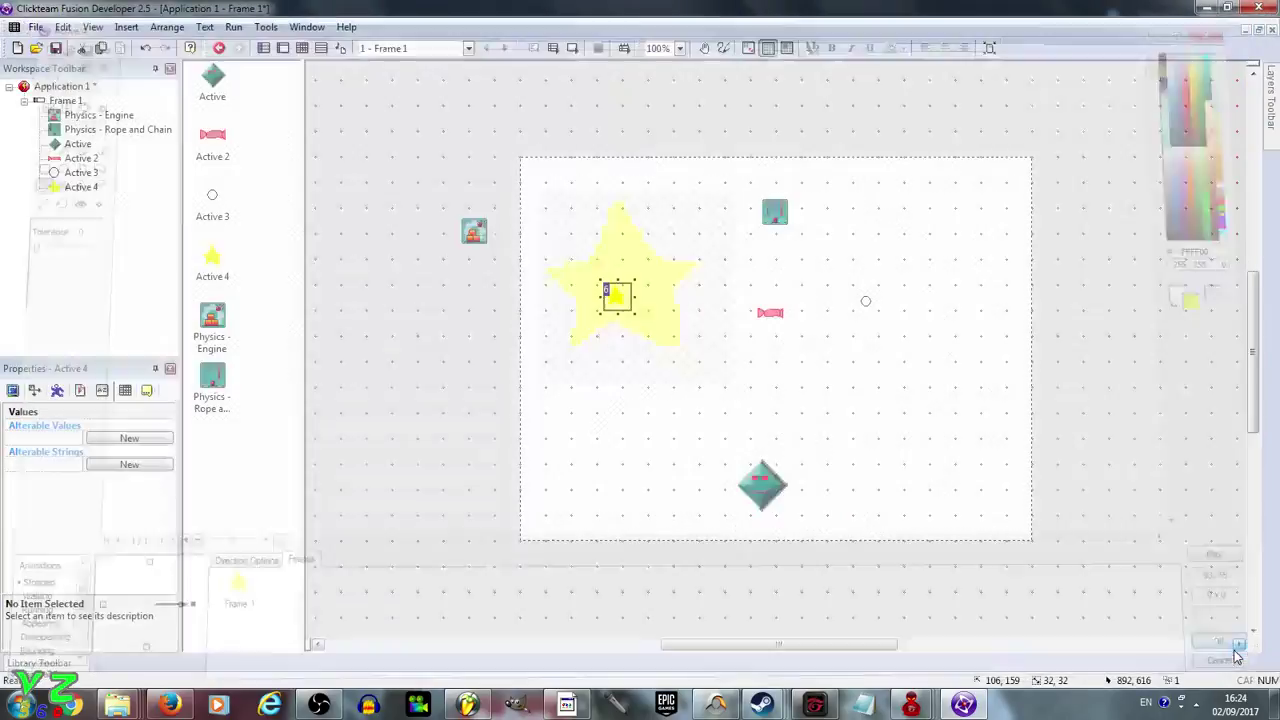
Nudge the star to about (111, 159) and duplicate it in 3 rows and 1 column.
{"action": "left_click_drag", "start_coordinate": [619, 299], "coordinate": [623, 300]}
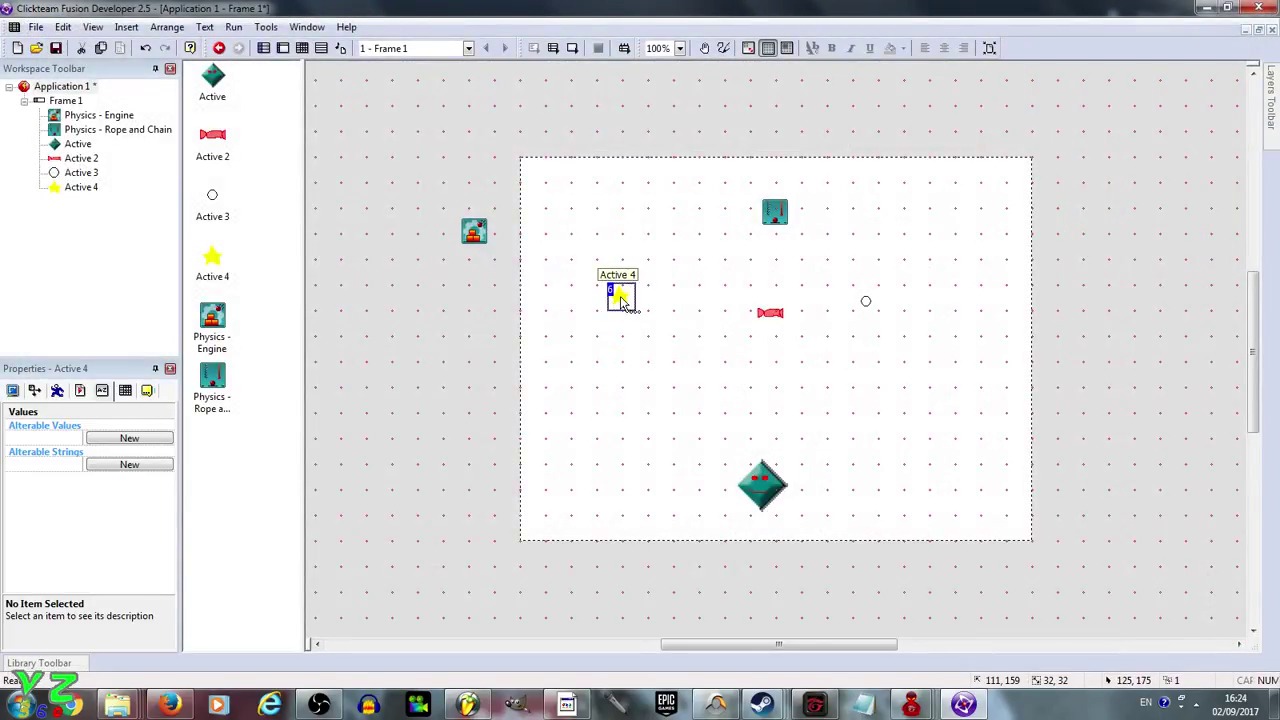
{"action": "right_click", "coordinate": [621, 298]}
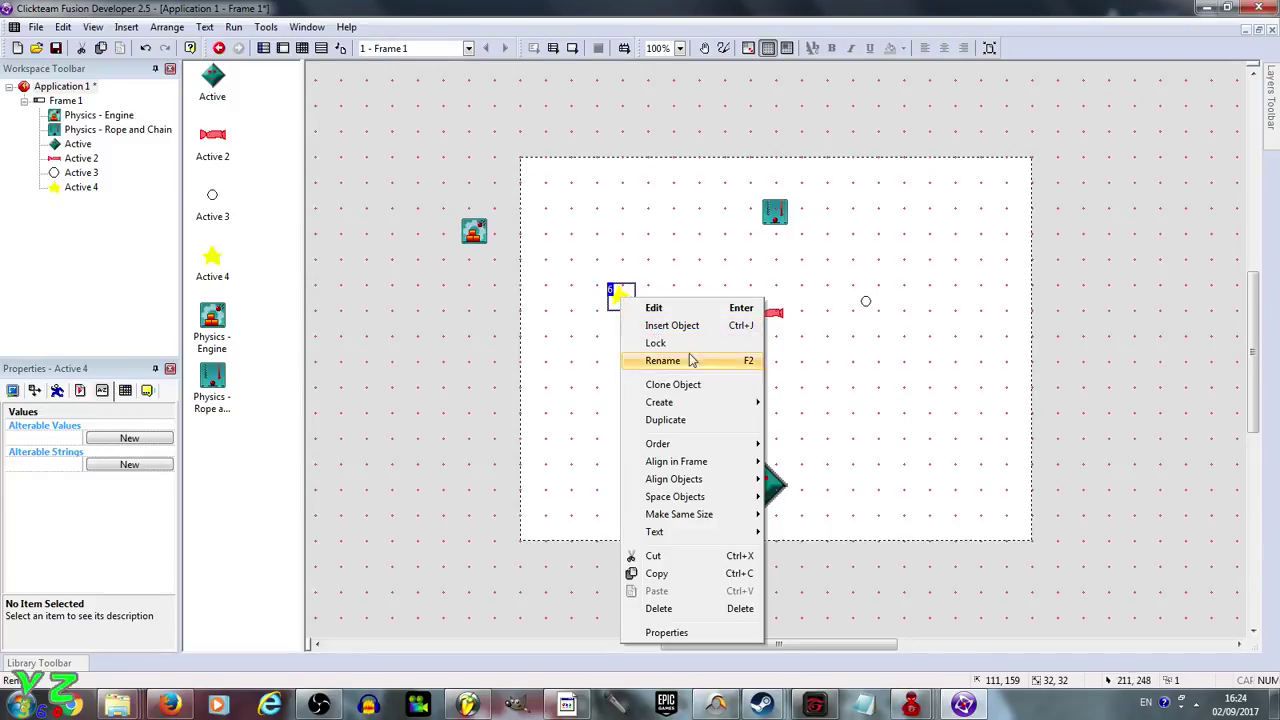
{"action": "left_click", "coordinate": [665, 420]}
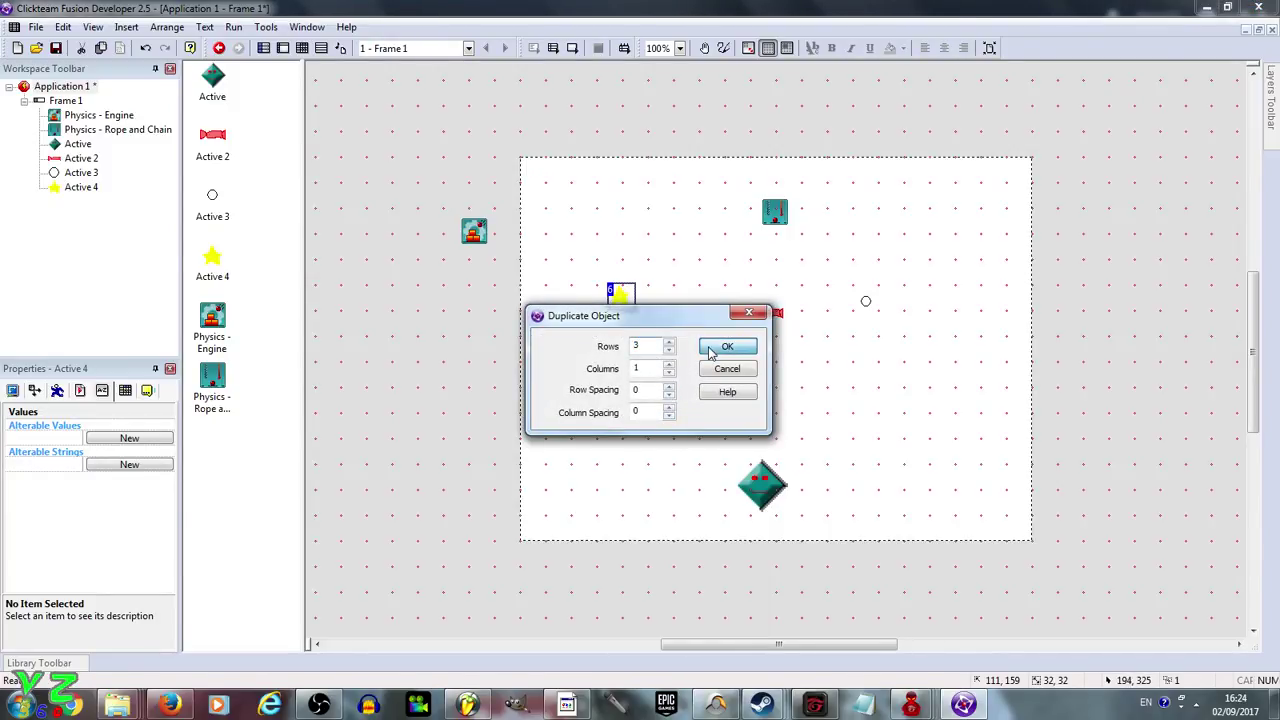
{"action": "left_click", "coordinate": [727, 346]}
Spread the three stars around the candy: one below at about (295, 235), one right at (407, 162), one left at (175, 147).
{"action": "left_click", "coordinate": [619, 329]}
{"action": "left_click_drag", "start_coordinate": [619, 329], "coordinate": [764, 368]}
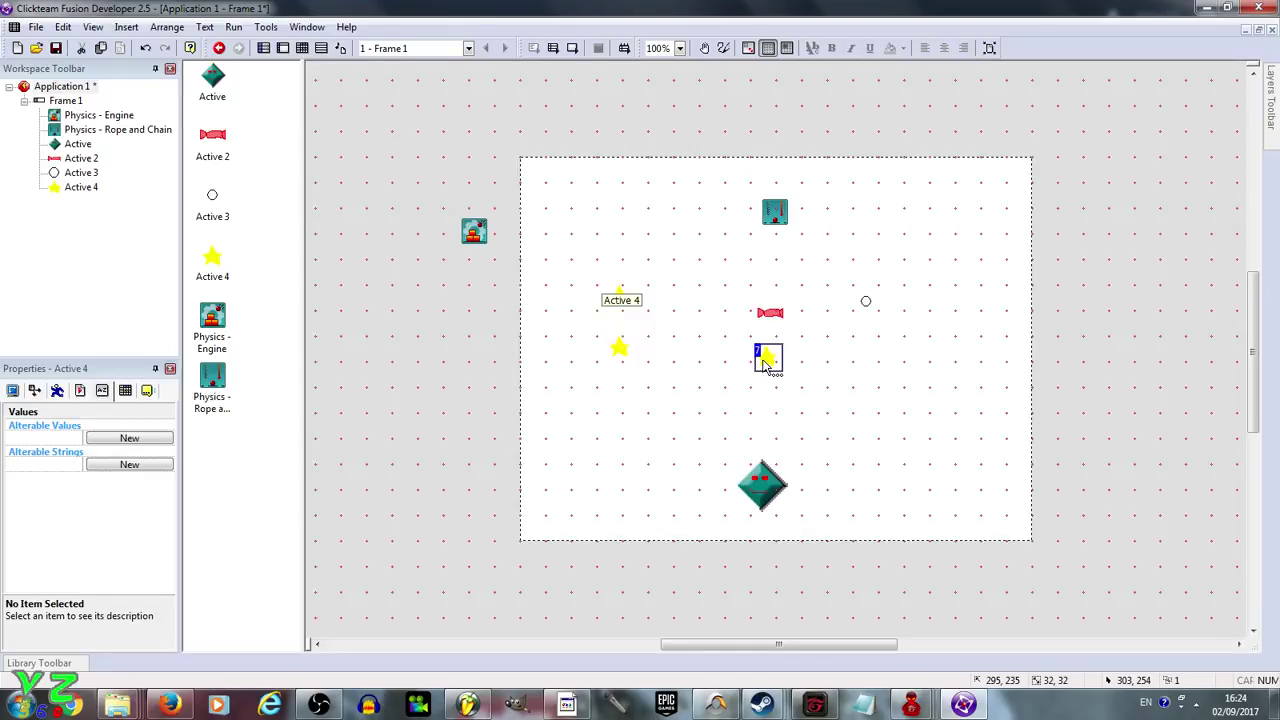
{"action": "left_click_drag", "start_coordinate": [622, 355], "coordinate": [863, 304]}
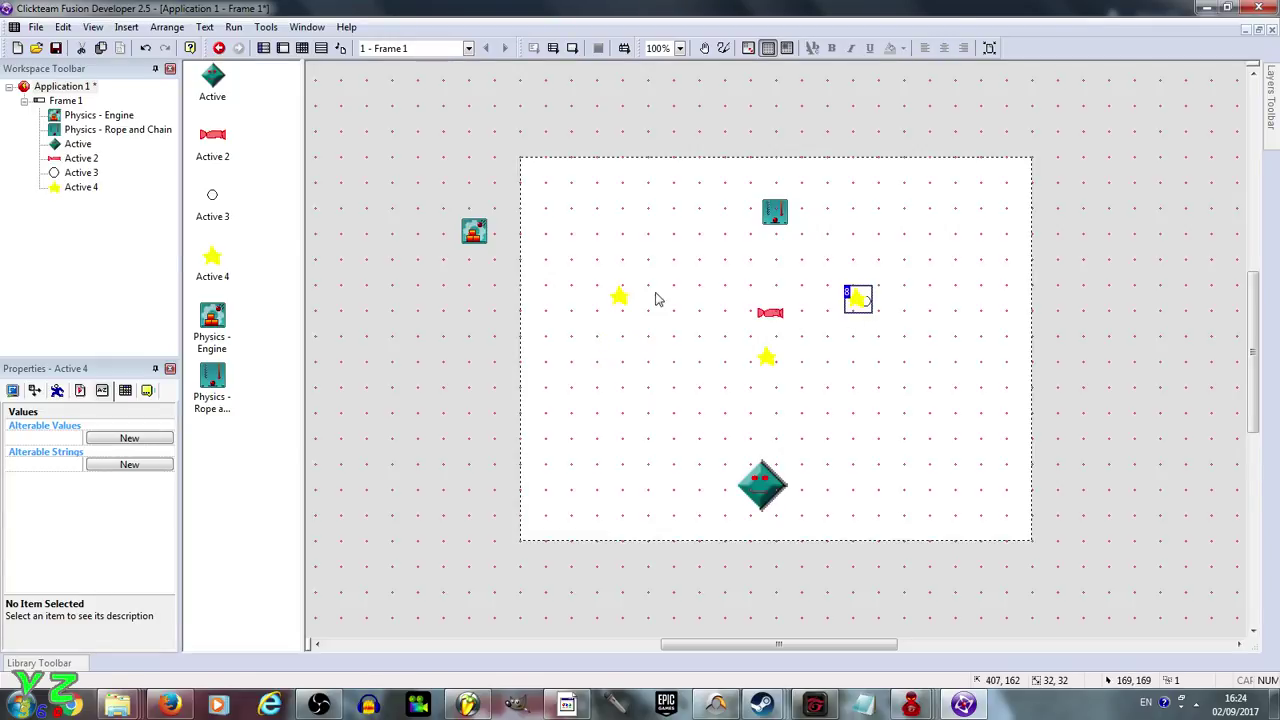
{"action": "left_click_drag", "start_coordinate": [628, 300], "coordinate": [673, 292]}
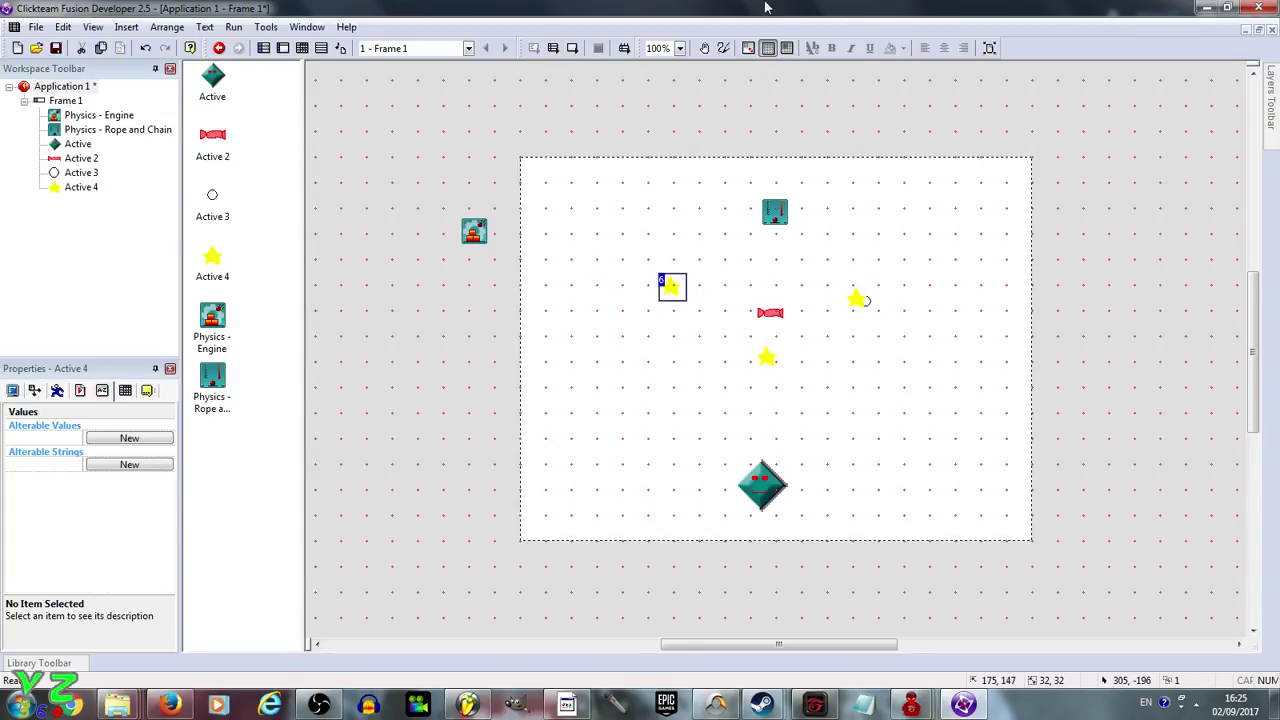
Preview the star layout in the game, and move the right star to about (379, 140) and the lower star to about (295, 199).
{"action": "left_click", "coordinate": [578, 48]}
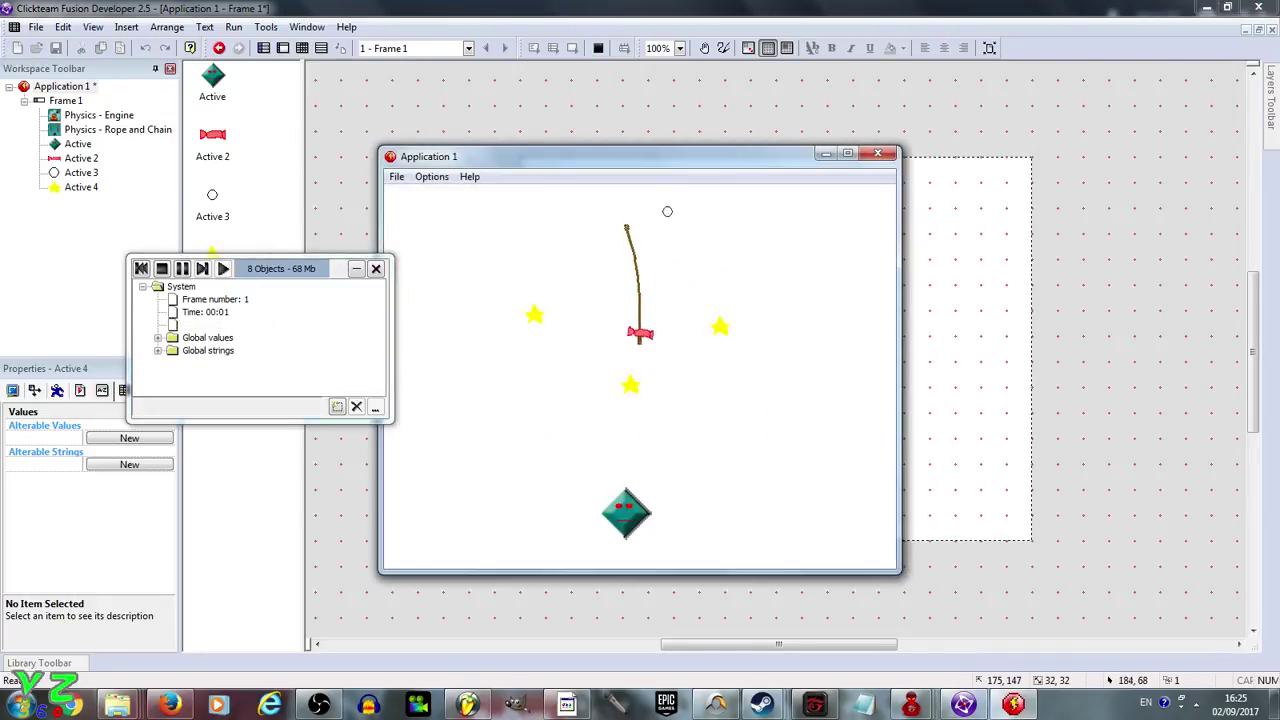
{"action": "left_click", "coordinate": [877, 154]}
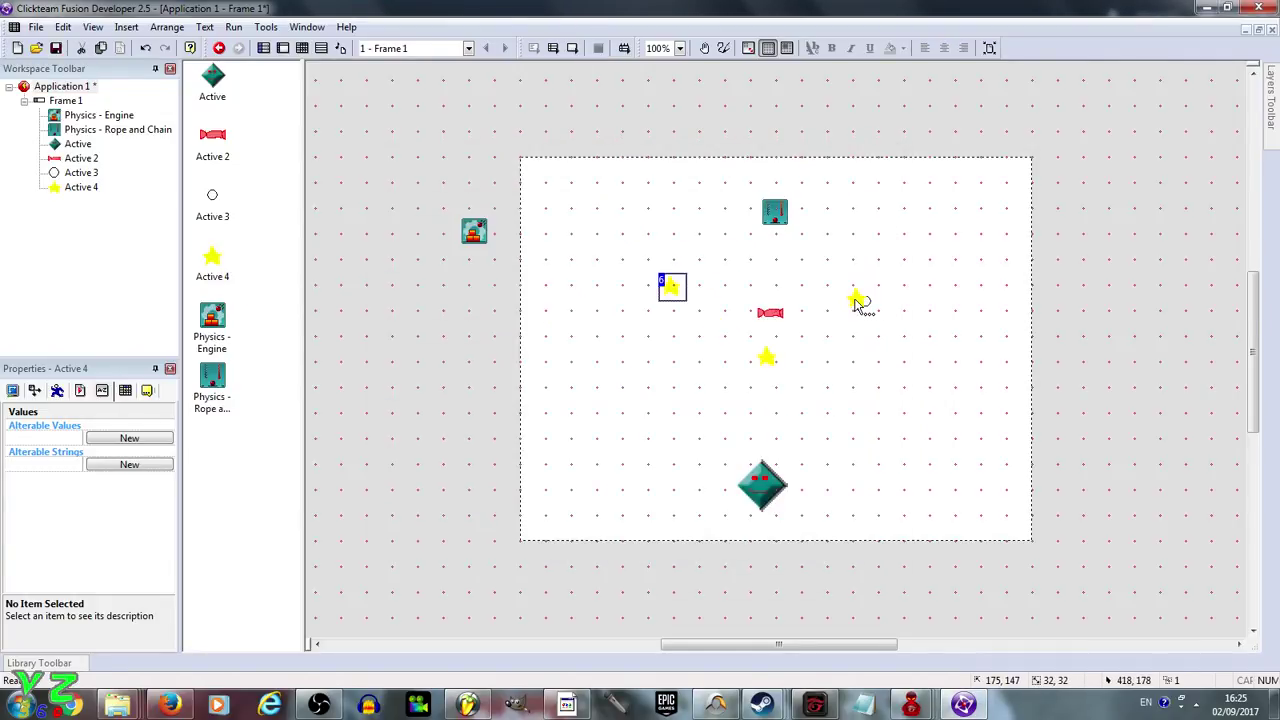
{"action": "left_click", "coordinate": [858, 303]}
{"action": "left_click", "coordinate": [767, 354]}
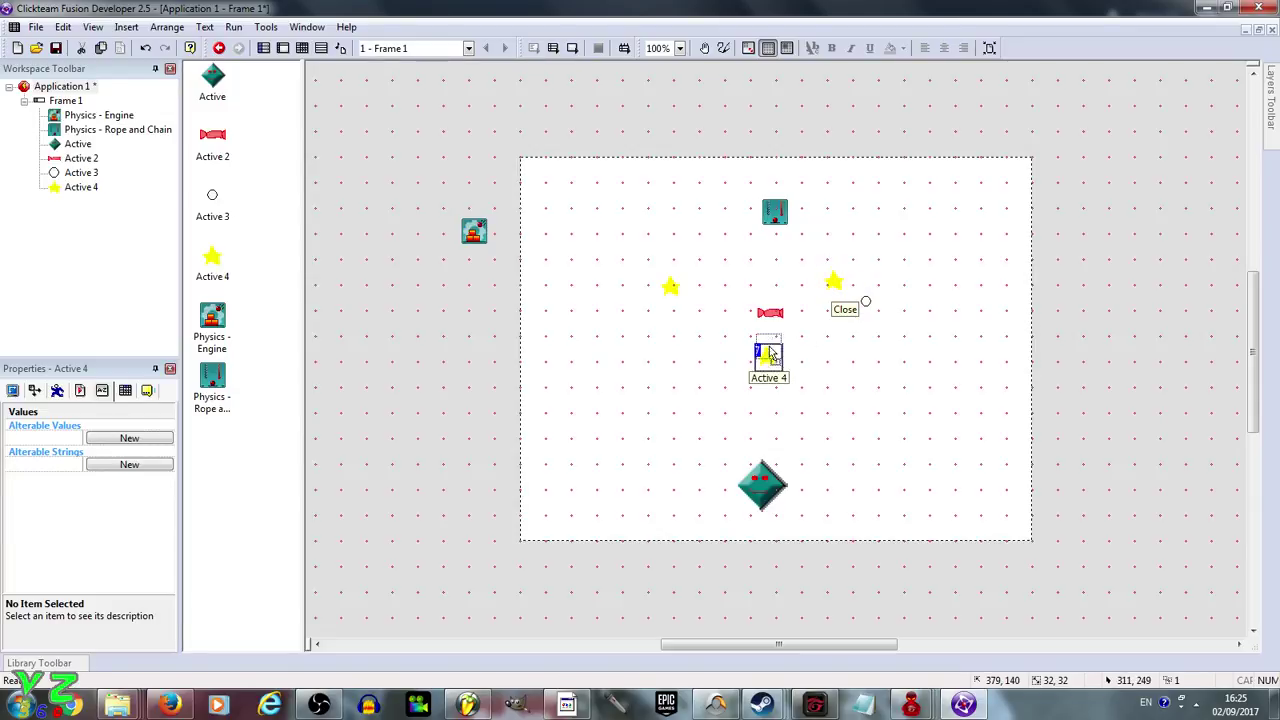
{"action": "left_click_drag", "start_coordinate": [770, 334], "coordinate": [769, 332]}
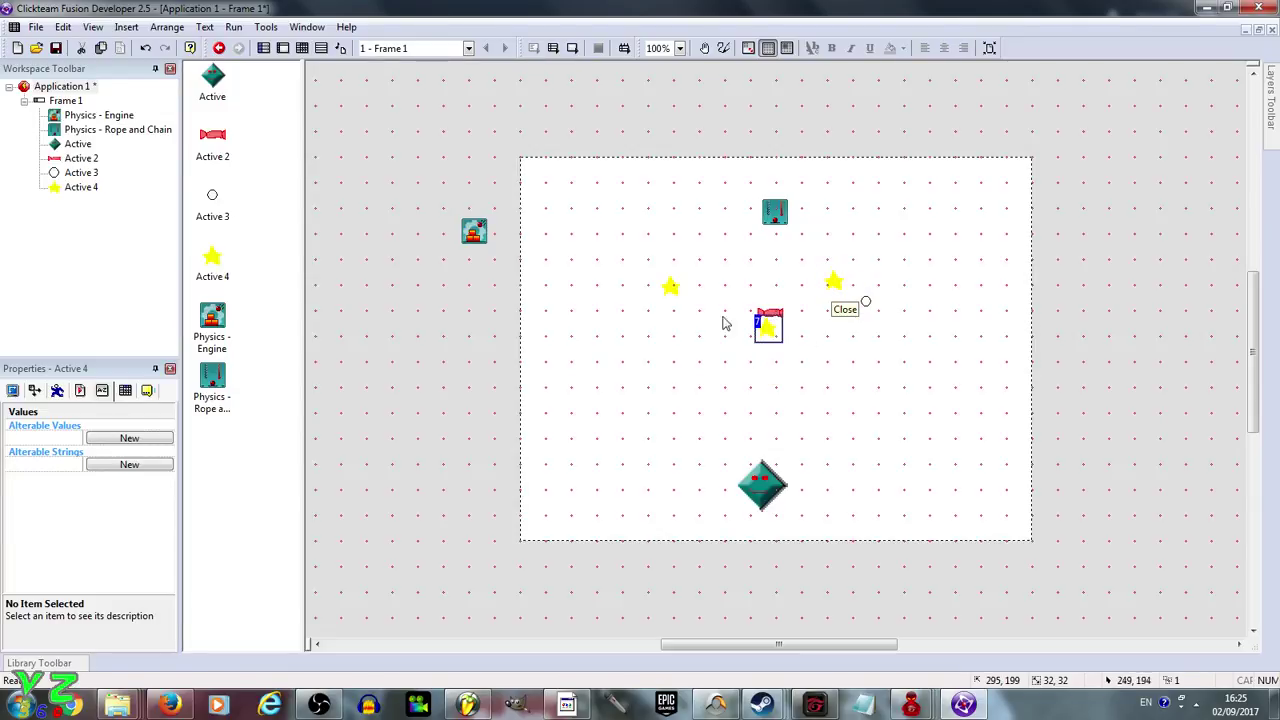
Move the left star slightly up and closer to the candy, and preview the adjusted star layout in the running game.
{"action": "left_click", "coordinate": [680, 292]}
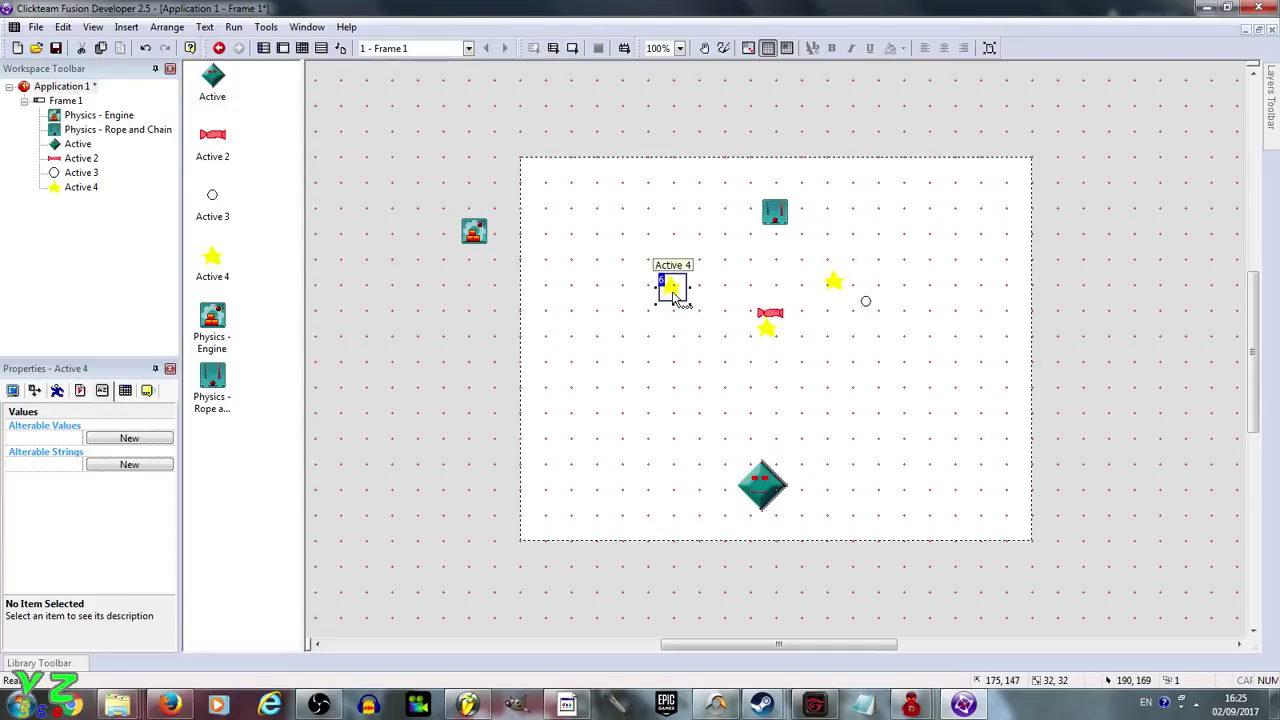
{"action": "left_click_drag", "start_coordinate": [674, 292], "coordinate": [688, 291]}
{"action": "right_click", "coordinate": [689, 288]}
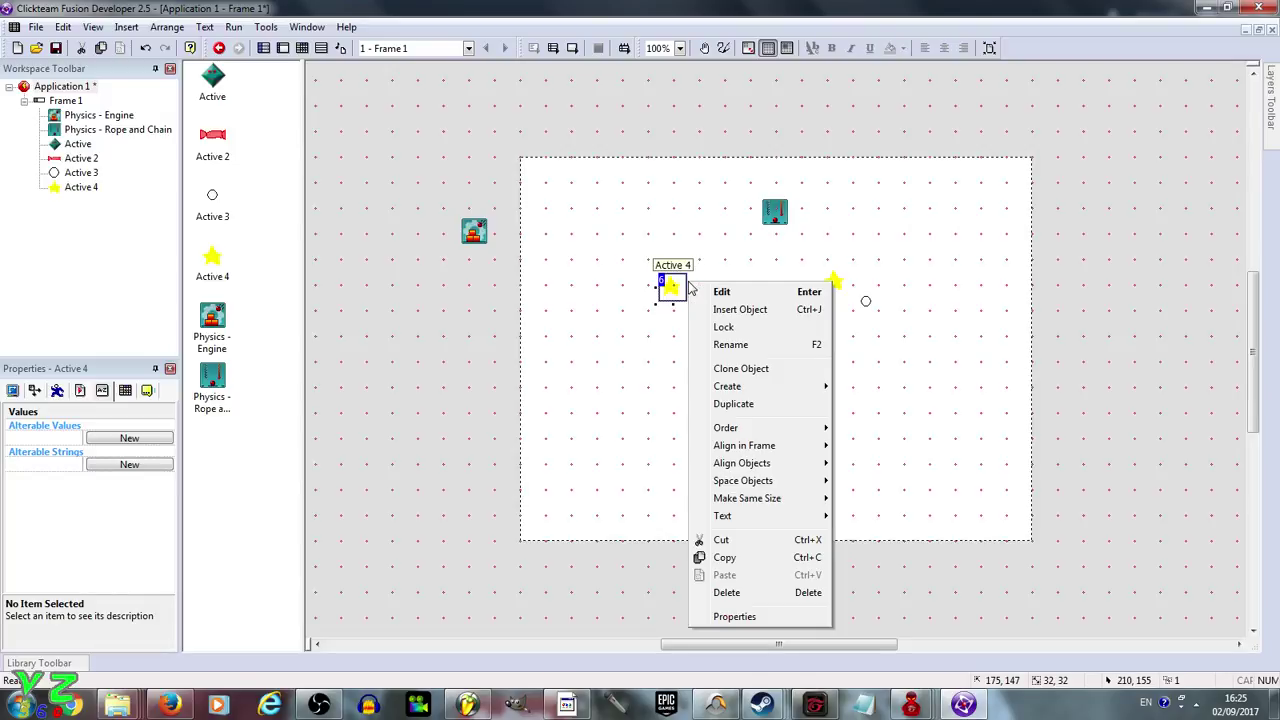
{"action": "left_click", "coordinate": [693, 271]}
{"action": "right_click", "coordinate": [689, 276]}
{"action": "left_click", "coordinate": [689, 276]}
{"action": "right_click_drag", "start_coordinate": [667, 290], "coordinate": [689, 282]}
{"action": "left_click_drag", "start_coordinate": [688, 283], "coordinate": [686, 282]}
{"action": "left_click", "coordinate": [692, 254]}
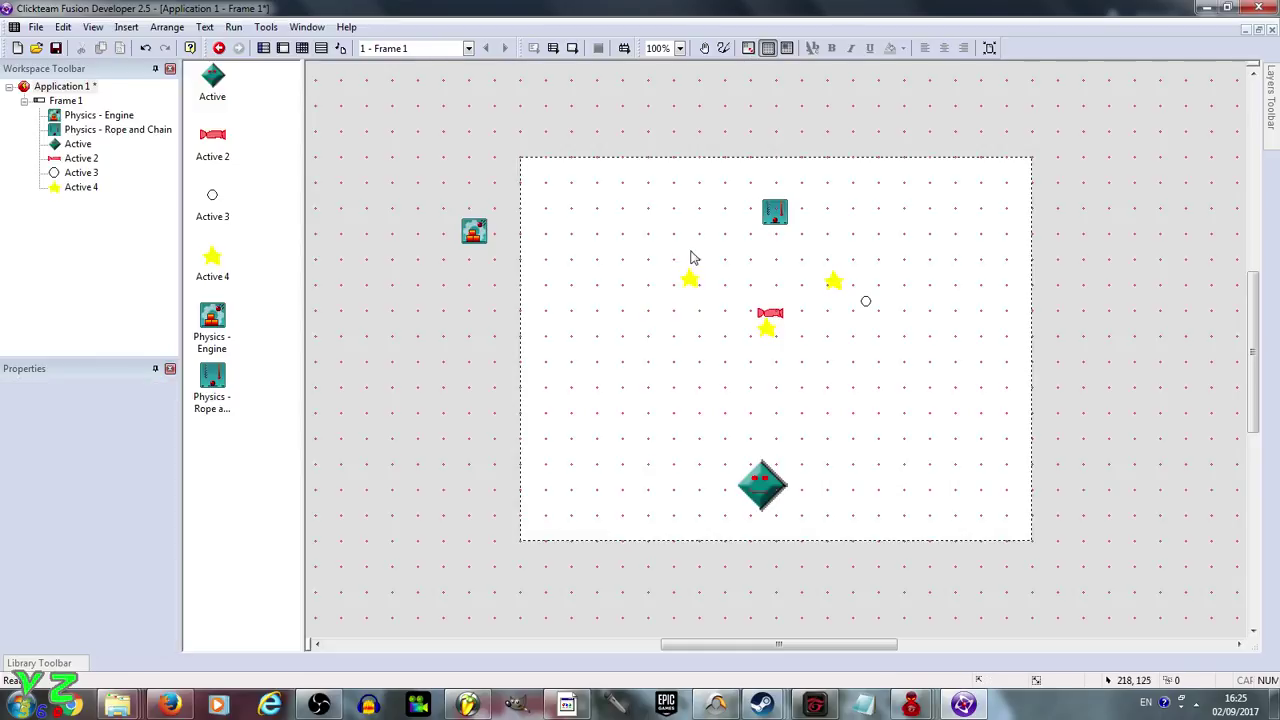
{"action": "left_click", "coordinate": [571, 50]}
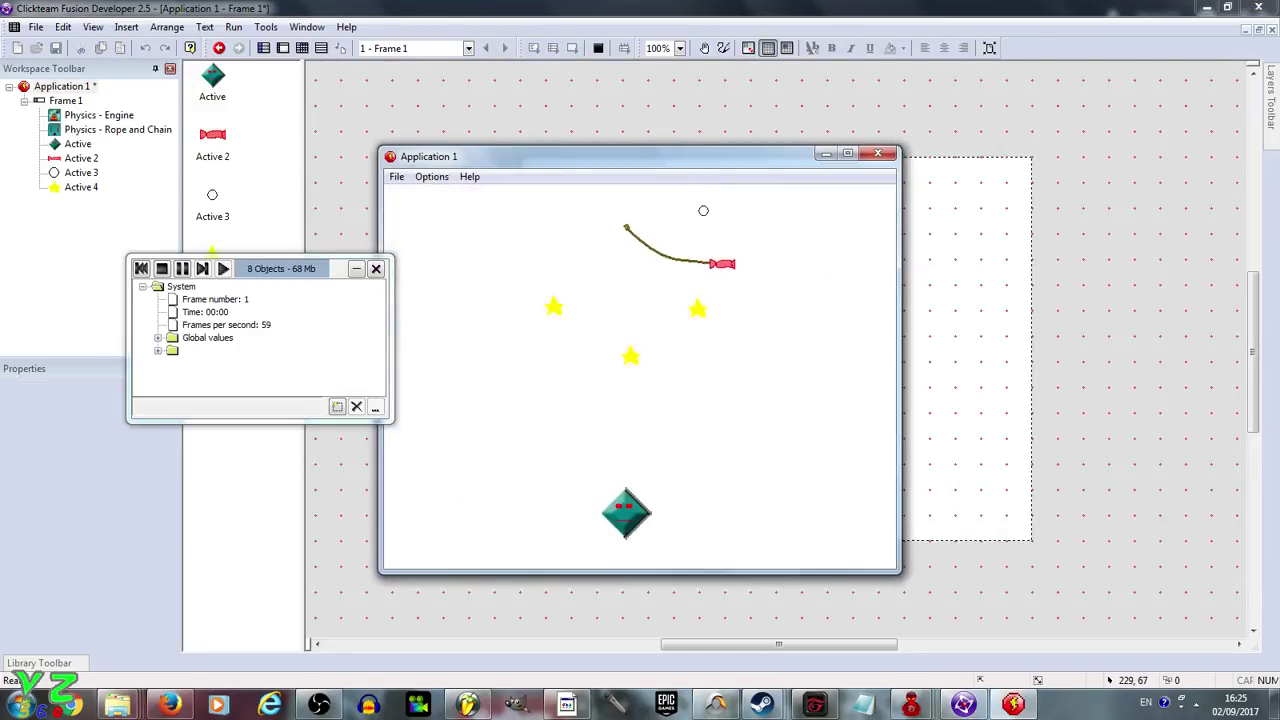
{"action": "left_click", "coordinate": [877, 153]}
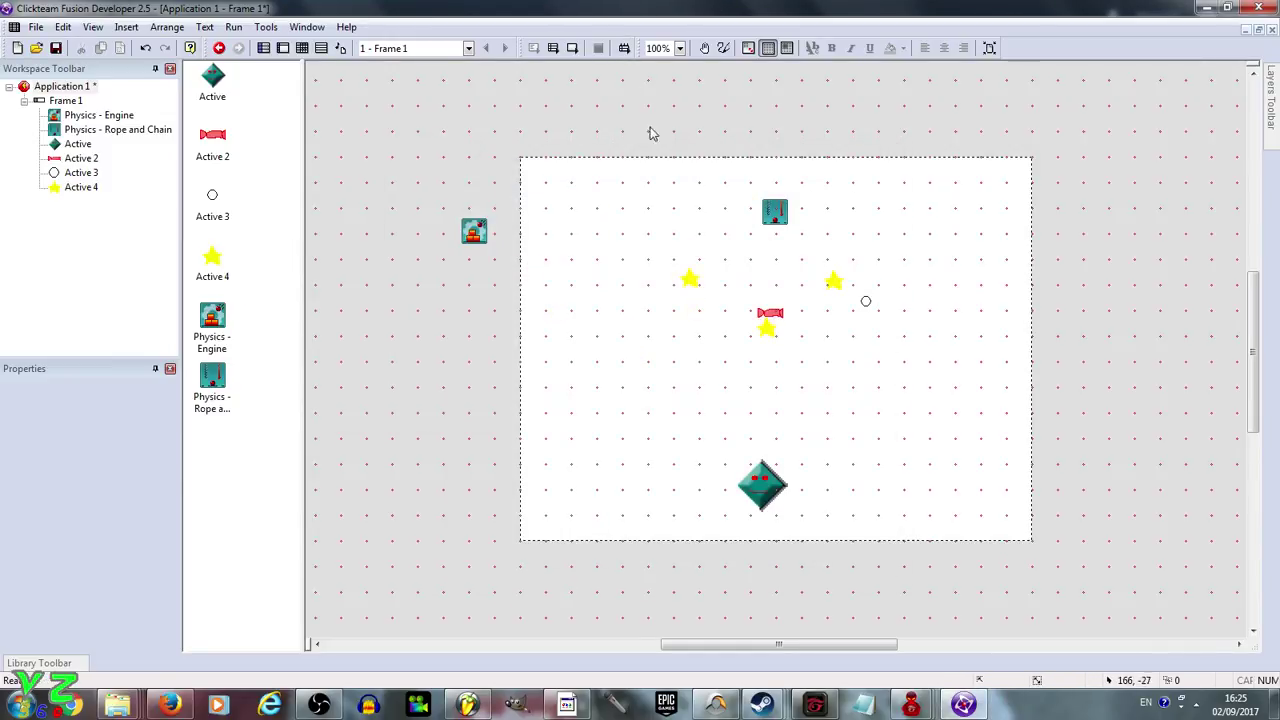
Add an event condition for a collision between the candy (Active 2) and the star (Active 4).
{"action": "left_click", "coordinate": [302, 48]}
{"action": "left_click", "coordinate": [262, 308]}
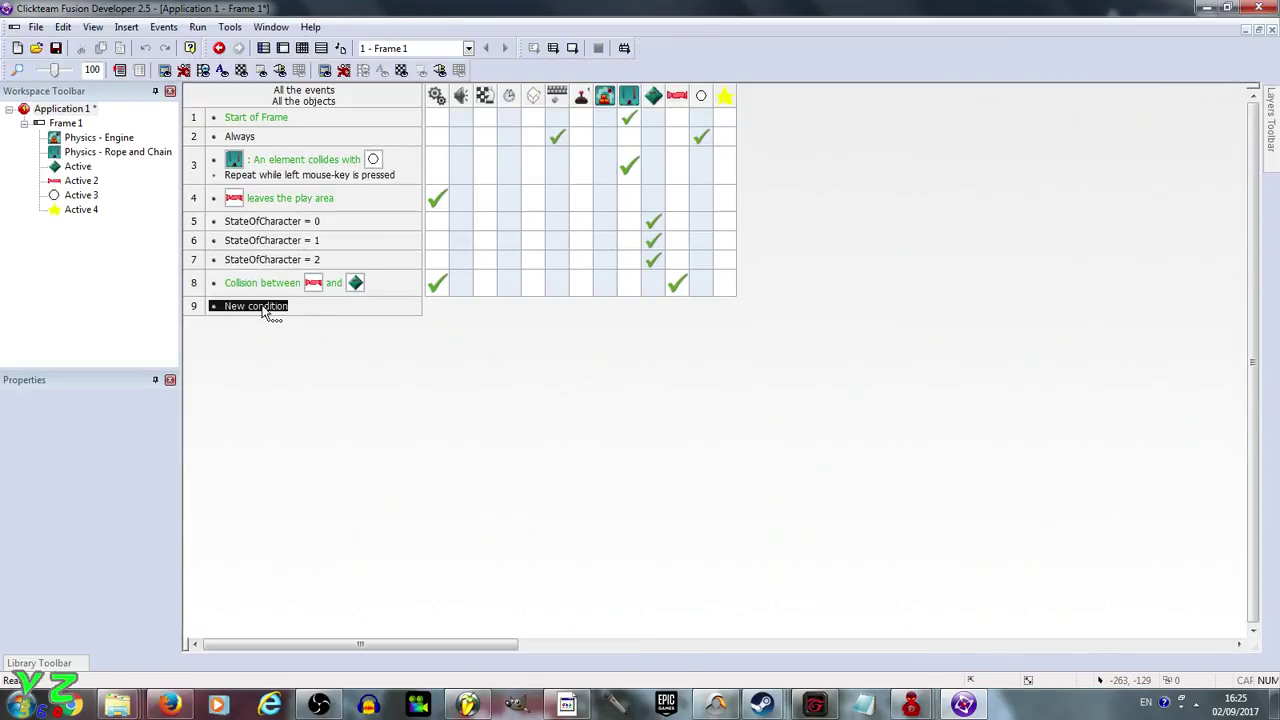
{"action": "left_click", "coordinate": [683, 362]}
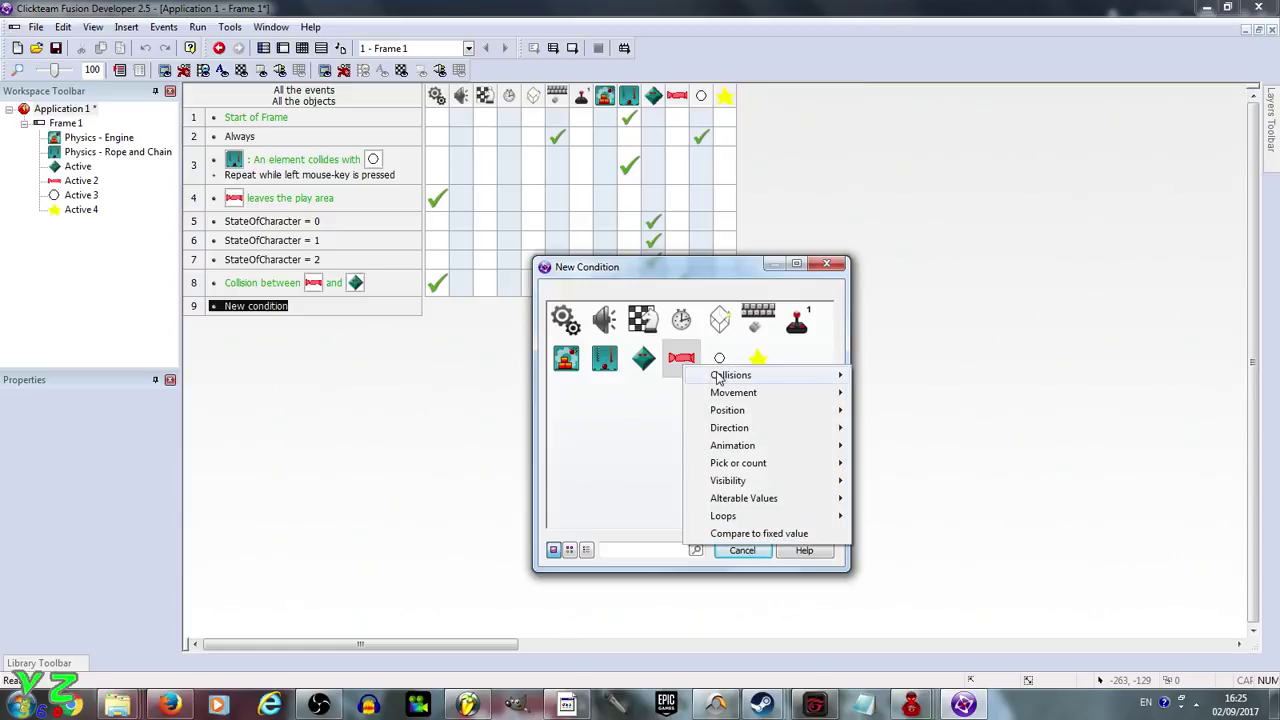
{"action": "mouse_move", "coordinate": [820, 377]}
{"action": "left_click", "coordinate": [878, 383]}
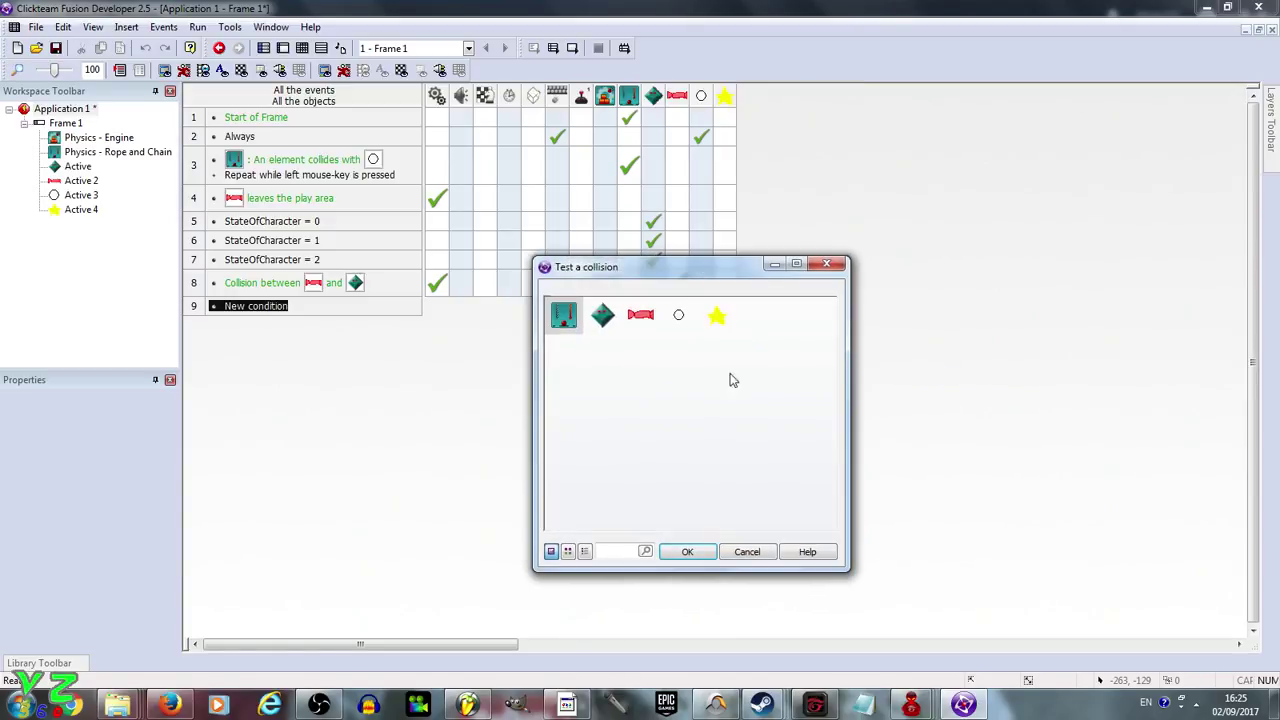
{"action": "left_click", "coordinate": [717, 323]}
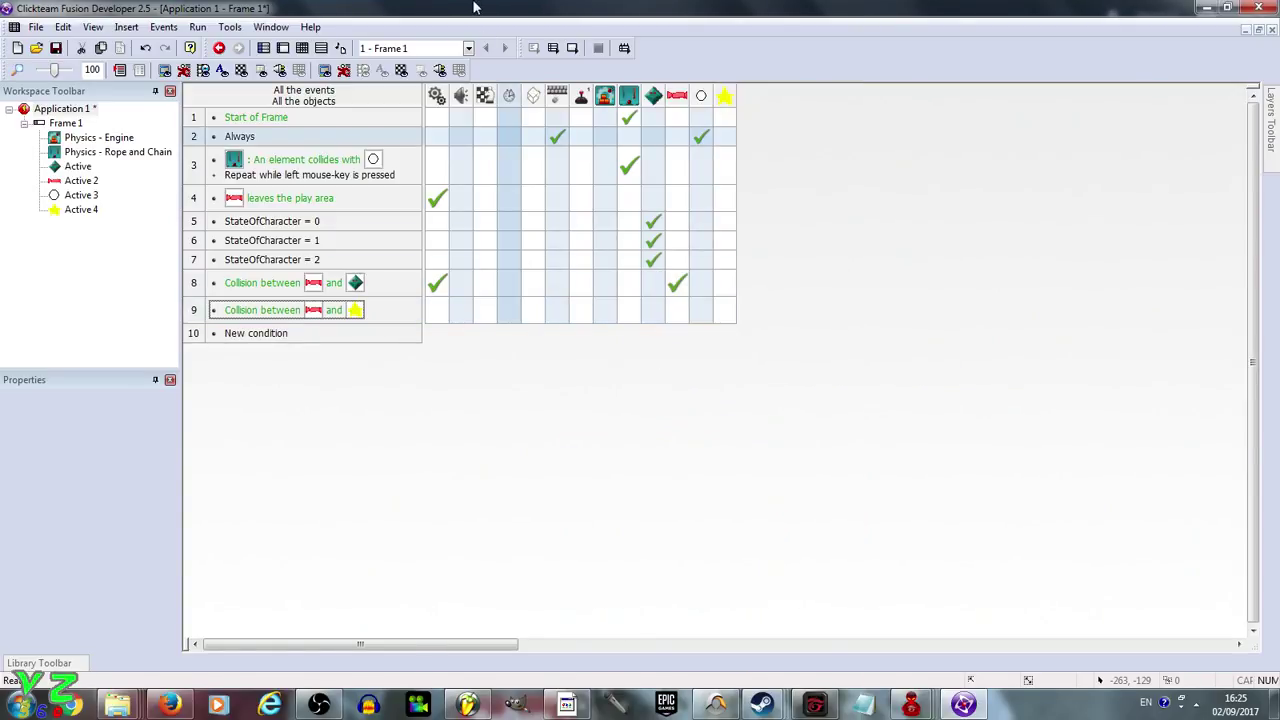
Insert a Counter object near the upper-left corner of the frame, at about (10, 9).
{"action": "left_click", "coordinate": [283, 48]}
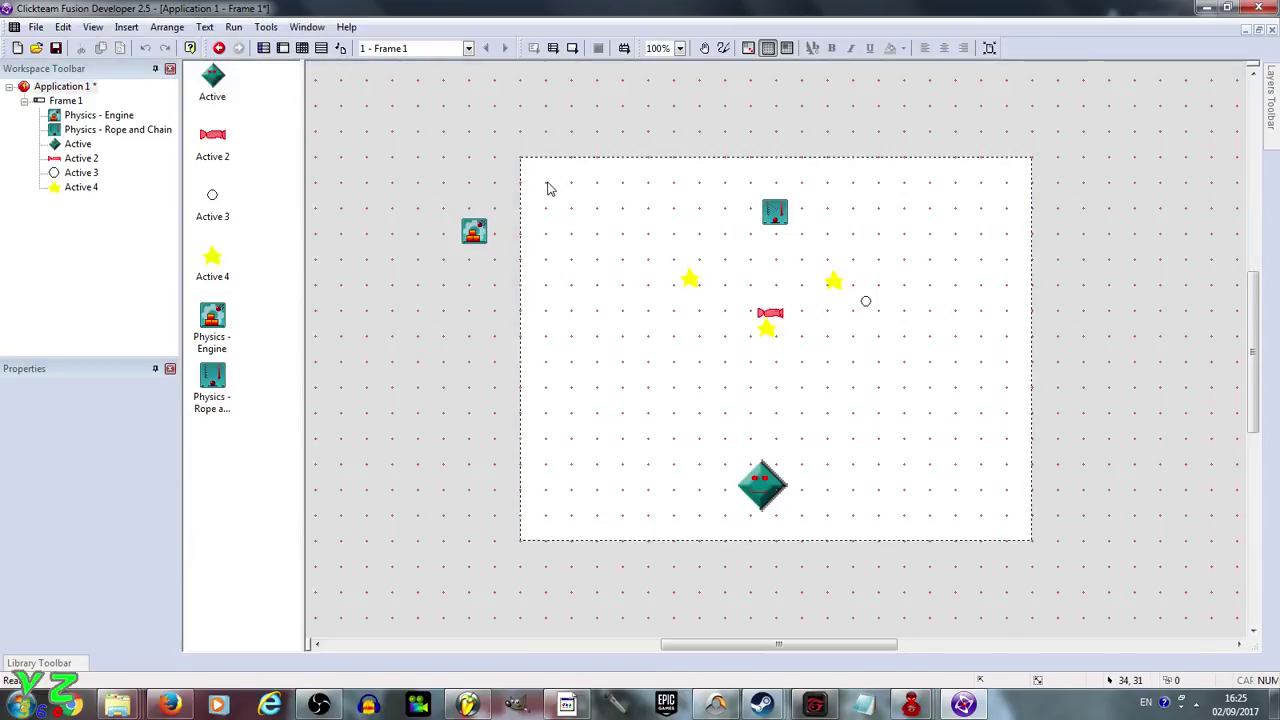
{"action": "double_click", "coordinate": [547, 189]}
{"action": "scroll", "coordinate": [800, 298], "scroll_direction": "down", "scroll_amount": 6}
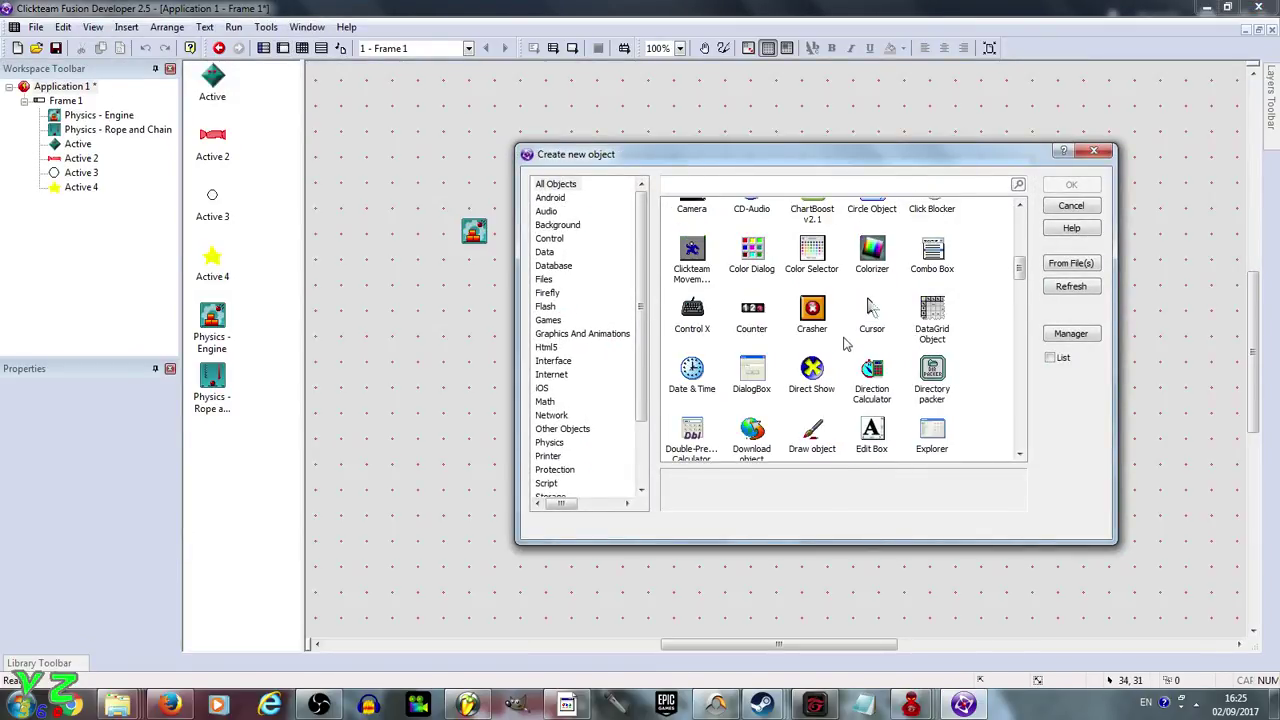
{"action": "scroll", "coordinate": [843, 344], "scroll_direction": "down", "scroll_amount": 2}
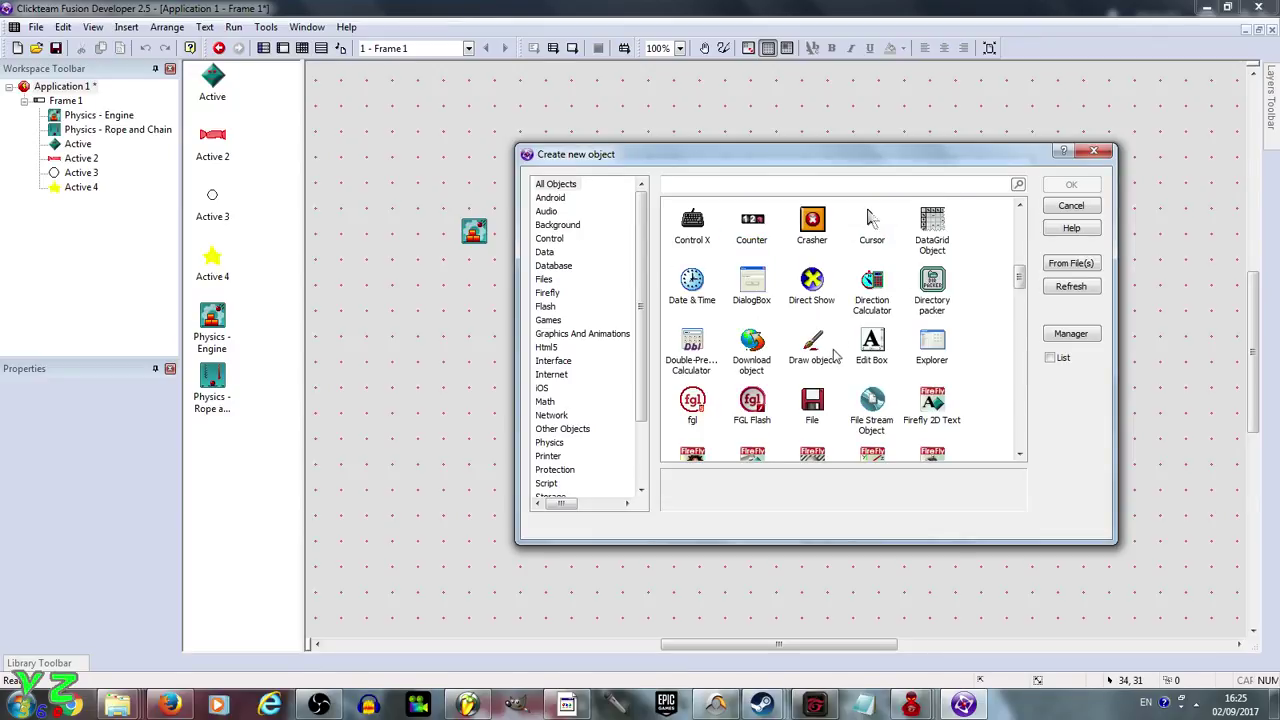
{"action": "scroll", "coordinate": [838, 347], "scroll_direction": "up", "scroll_amount": 2}
{"action": "double_click", "coordinate": [755, 315]}
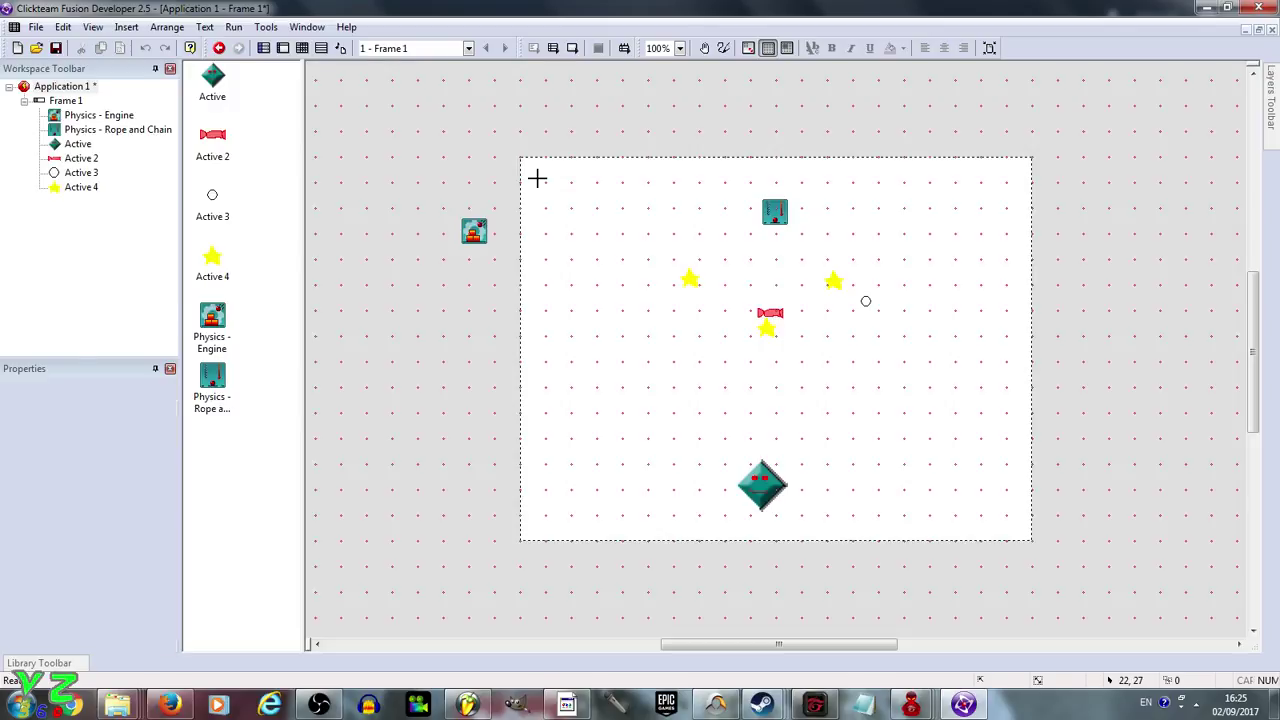
{"action": "left_click", "coordinate": [537, 178]}
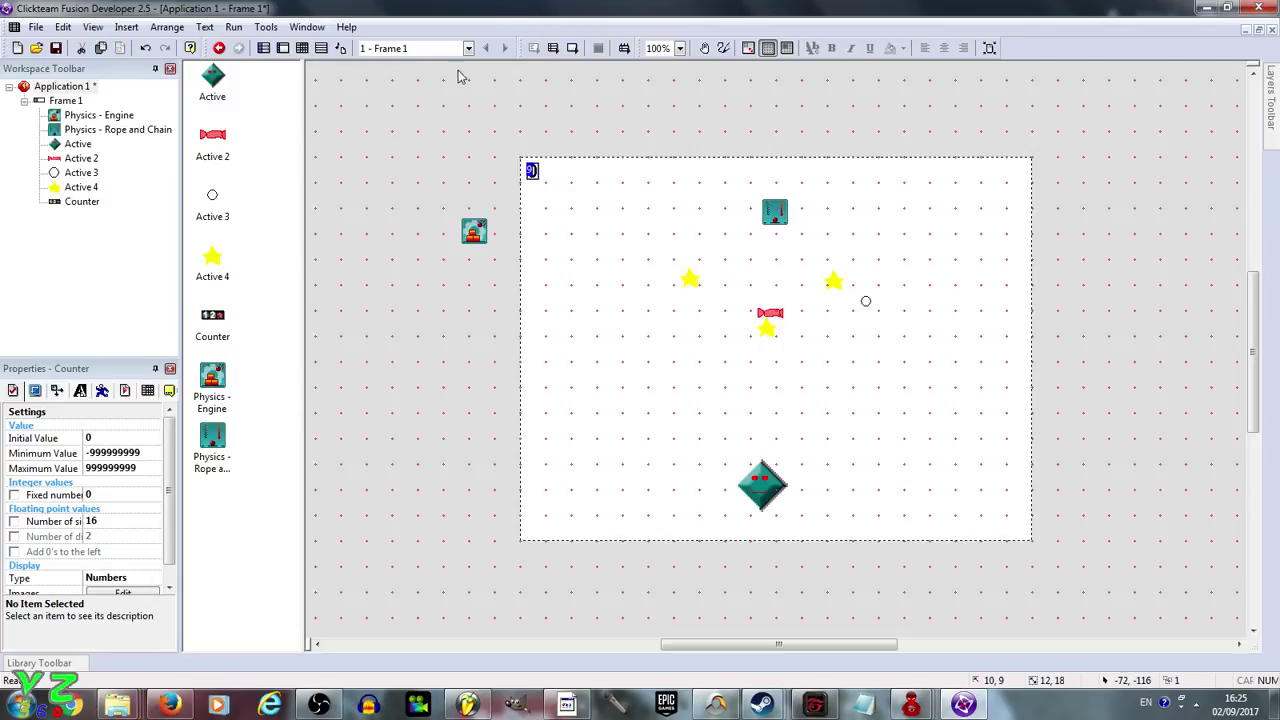
{"action": "left_click", "coordinate": [452, 119]}
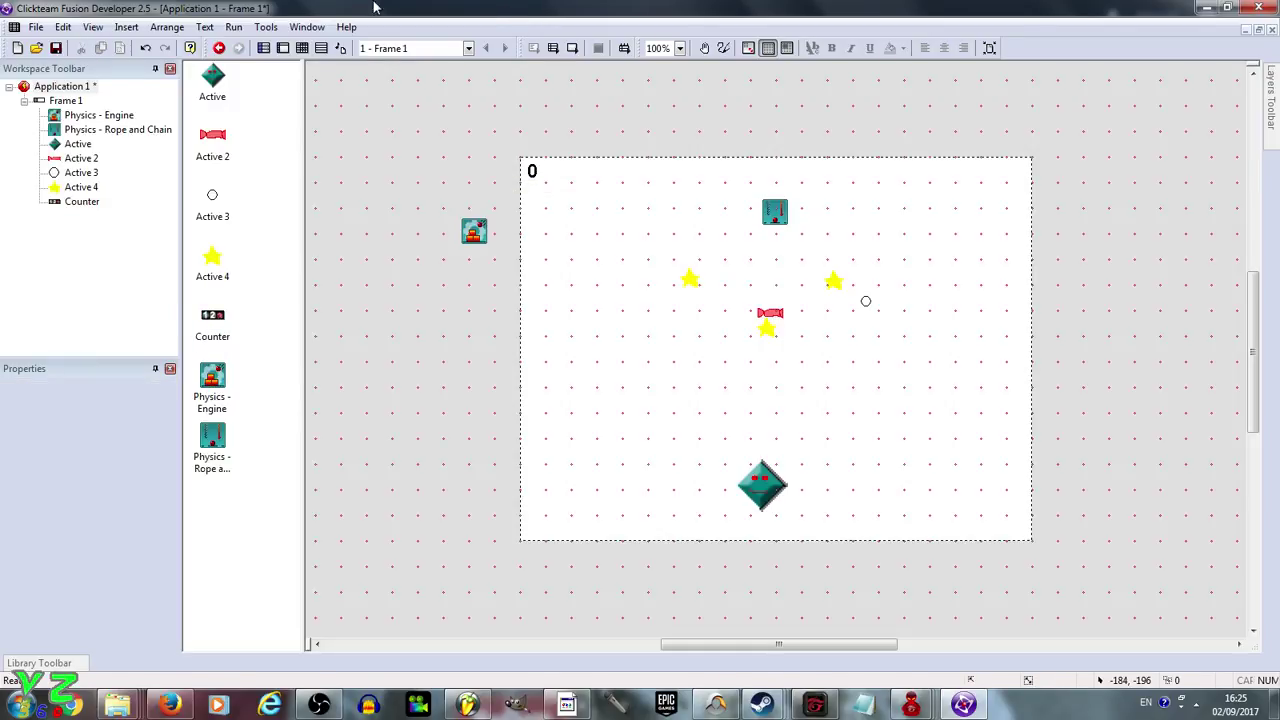
Make the candy and star collision event add 1 to the counter and destroy the star.
{"action": "left_click", "coordinate": [302, 48]}
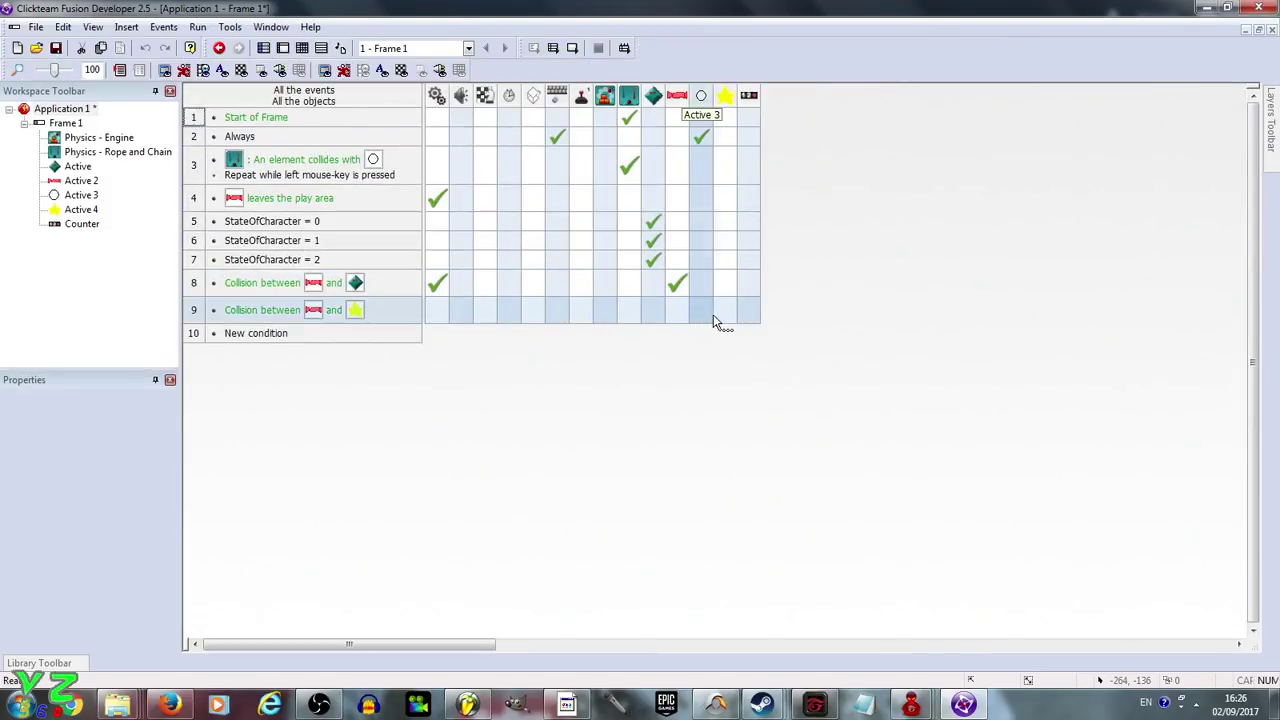
{"action": "right_click", "coordinate": [745, 318]}
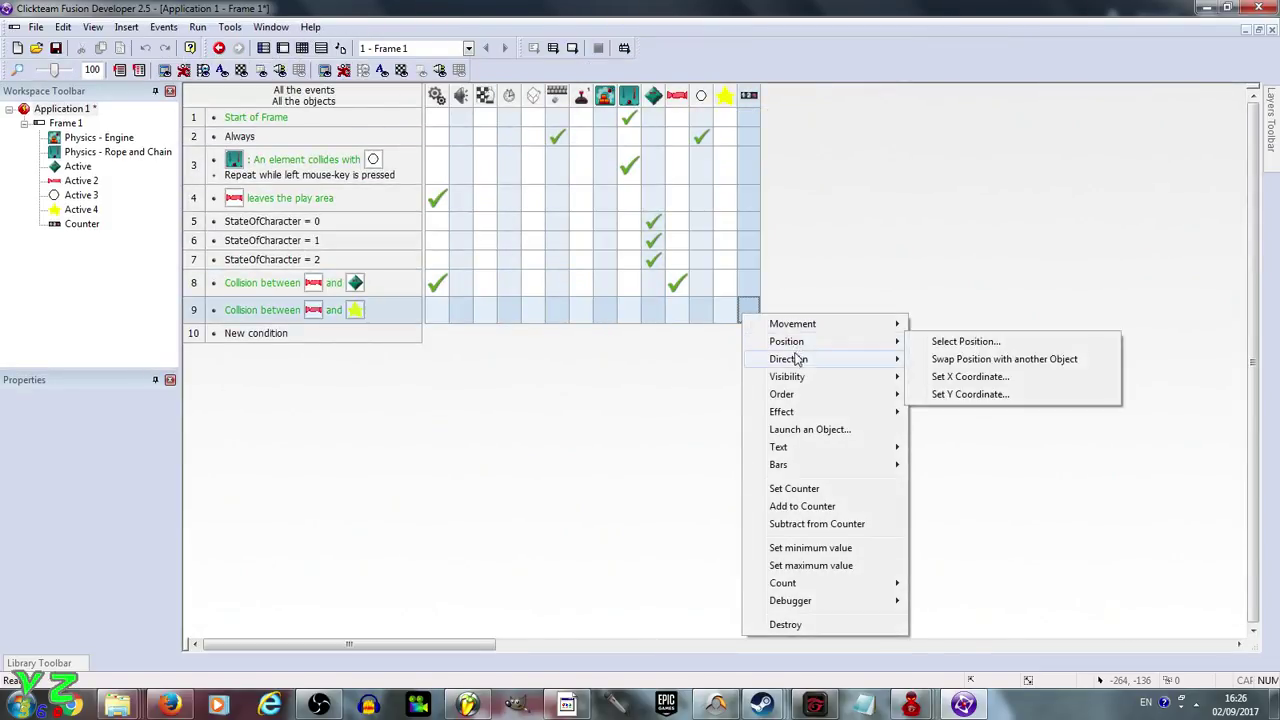
{"action": "mouse_move", "coordinate": [805, 413]}
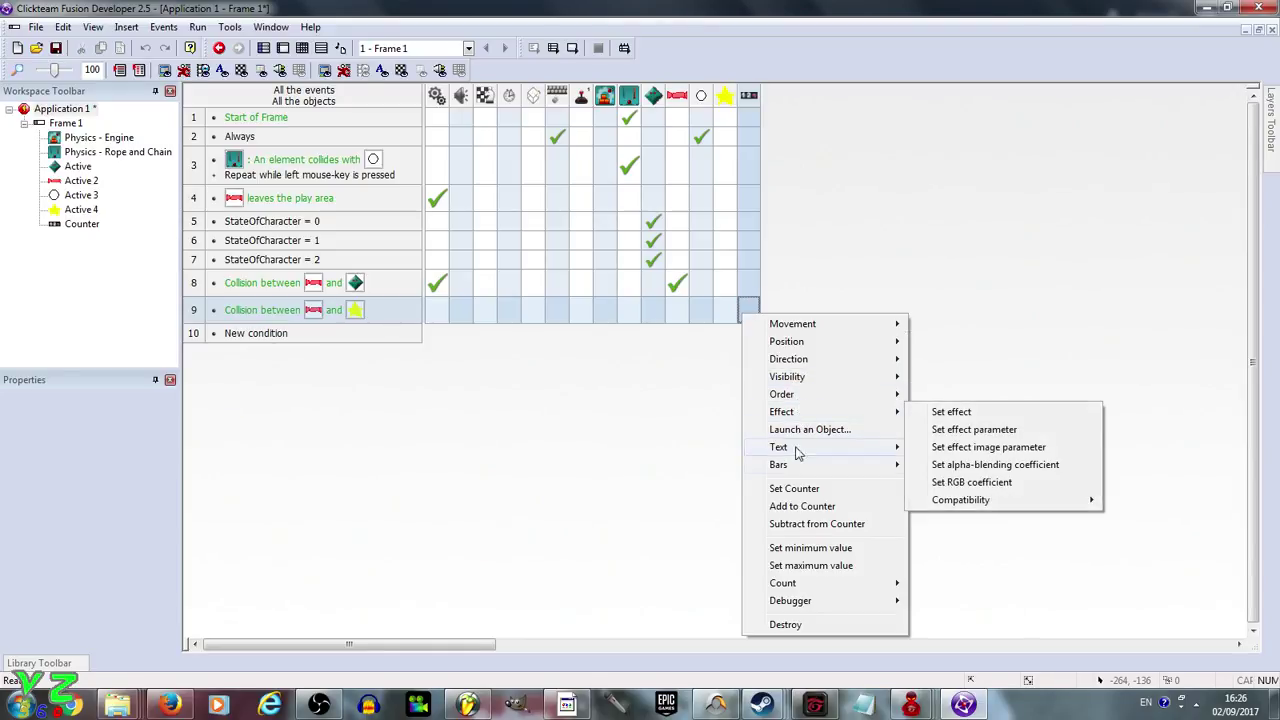
{"action": "left_click", "coordinate": [790, 507]}
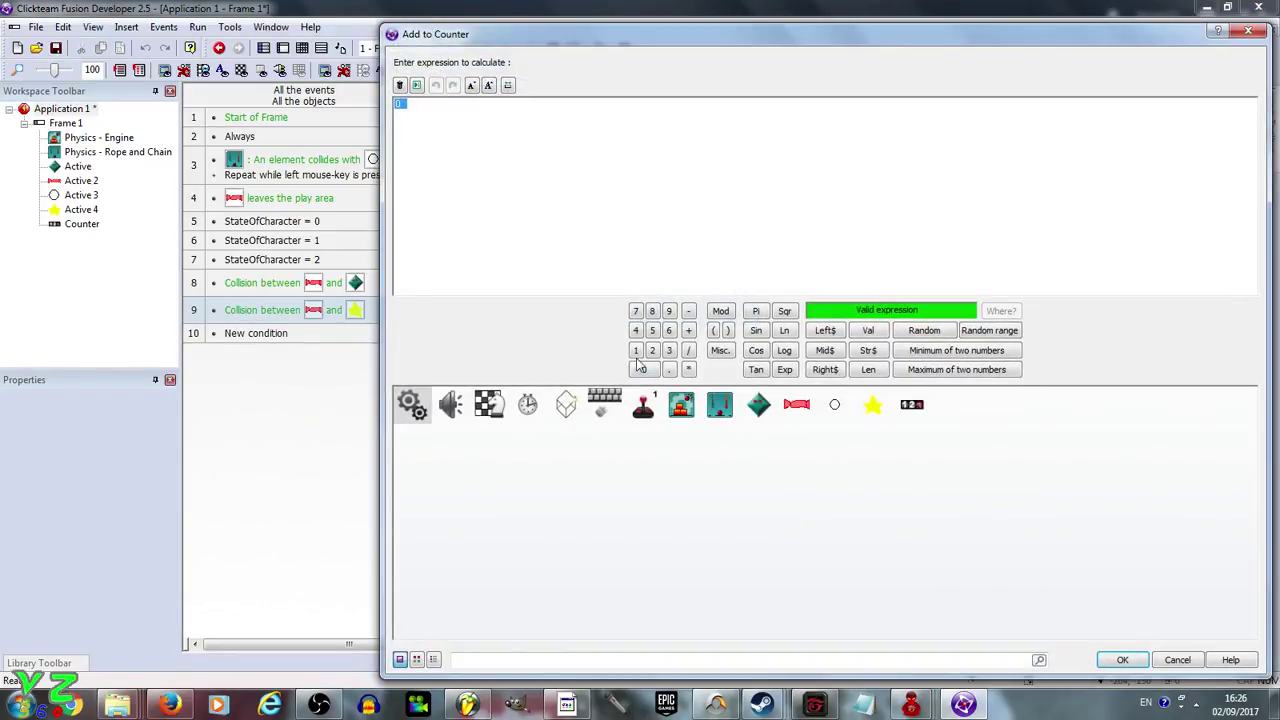
{"action": "left_click", "coordinate": [1122, 660]}
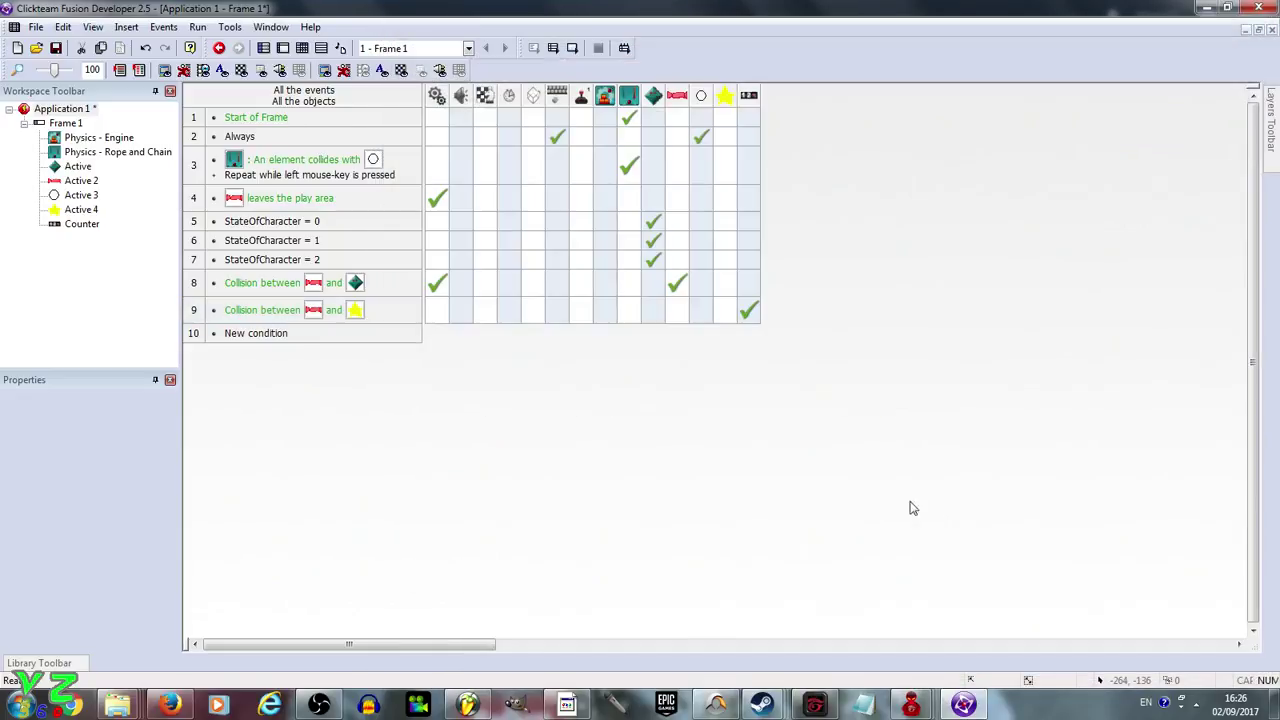
{"action": "right_click", "coordinate": [729, 309]}
{"action": "mouse_move", "coordinate": [791, 355]}
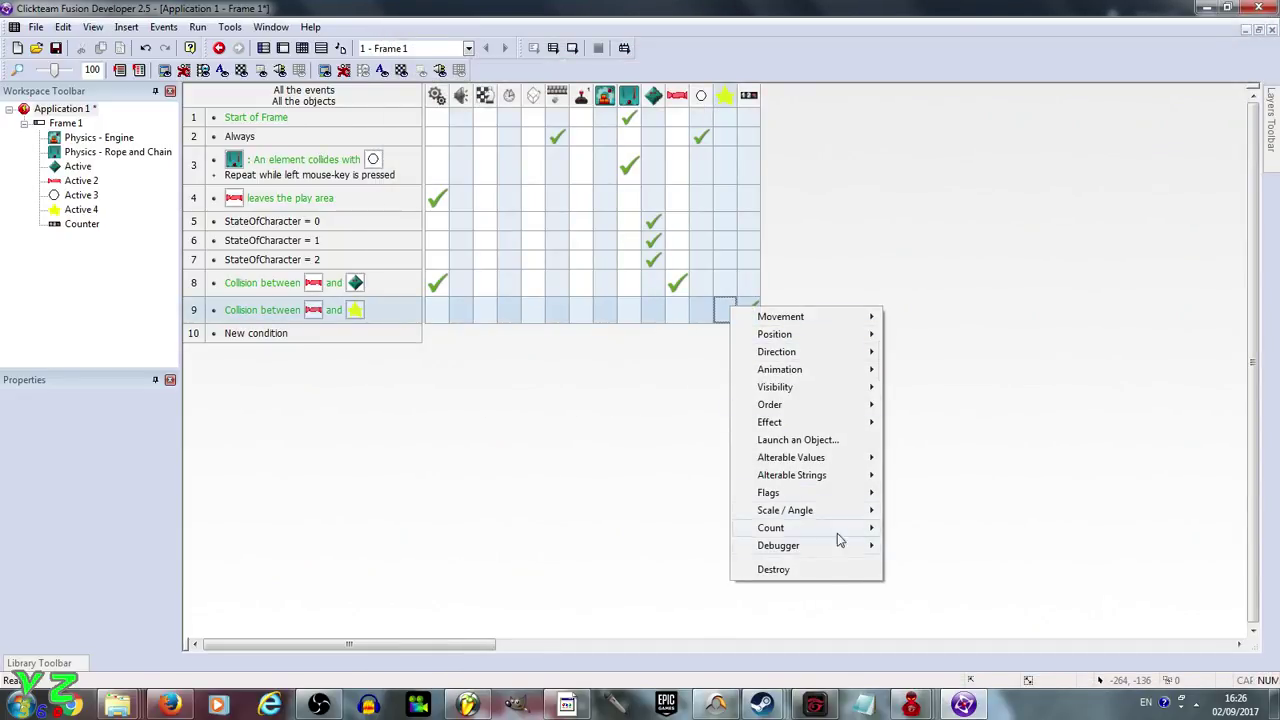
{"action": "left_click", "coordinate": [822, 570]}
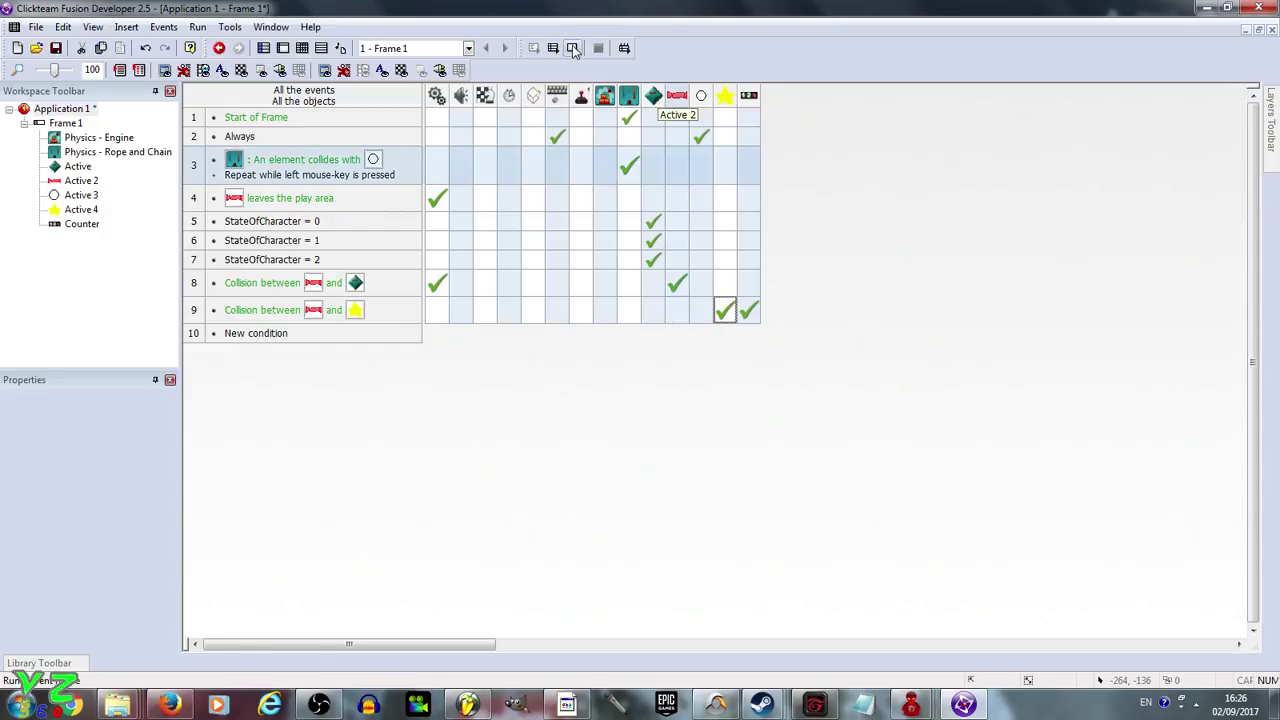
Playtest the game over several rounds, cutting the rope at different moments to check star collection, the counter and feeding the character.
{"action": "left_click", "coordinate": [572, 47]}
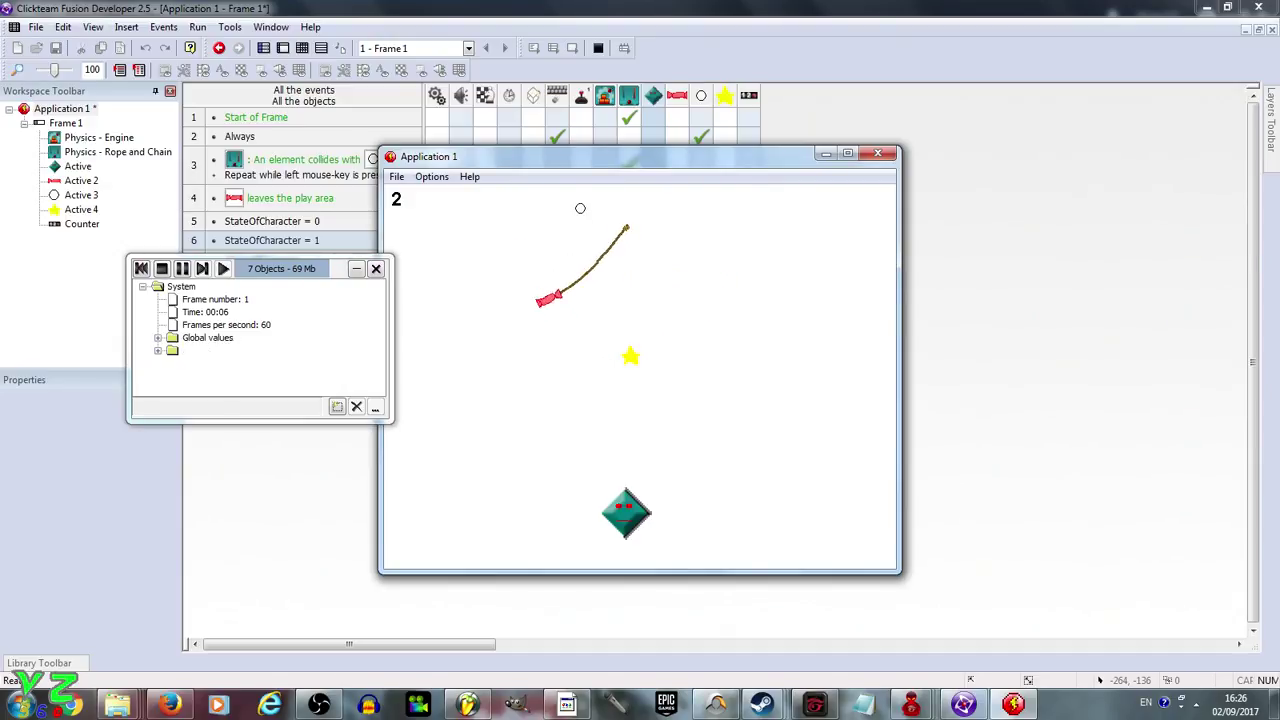
{"action": "left_click_drag", "start_coordinate": [574, 200], "coordinate": [634, 320]}
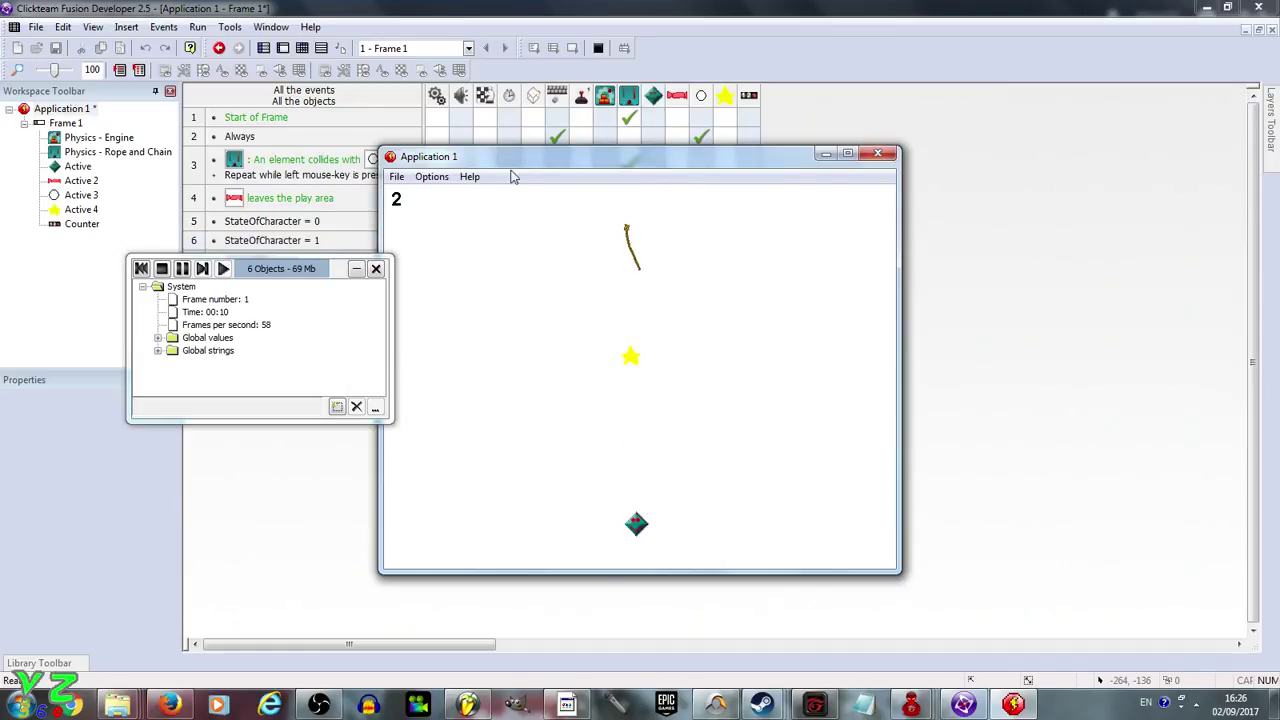
{"action": "left_click", "coordinate": [878, 155]}
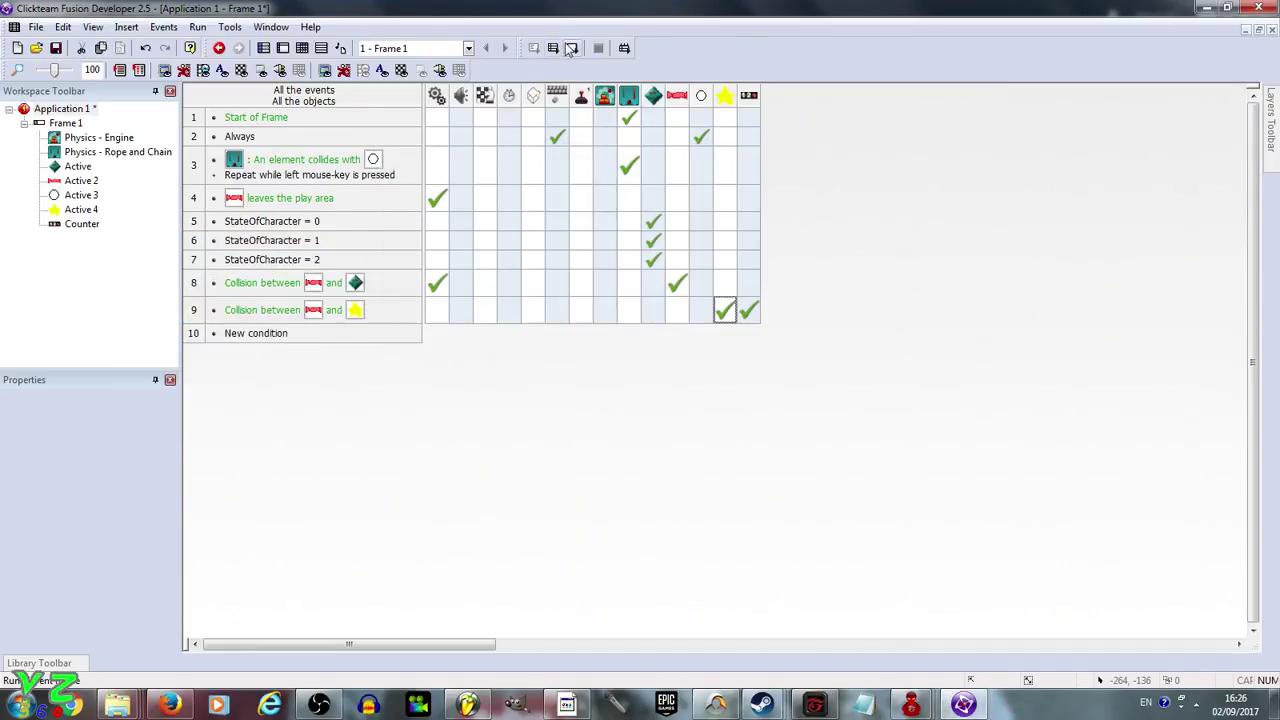
{"action": "left_click", "coordinate": [568, 48]}
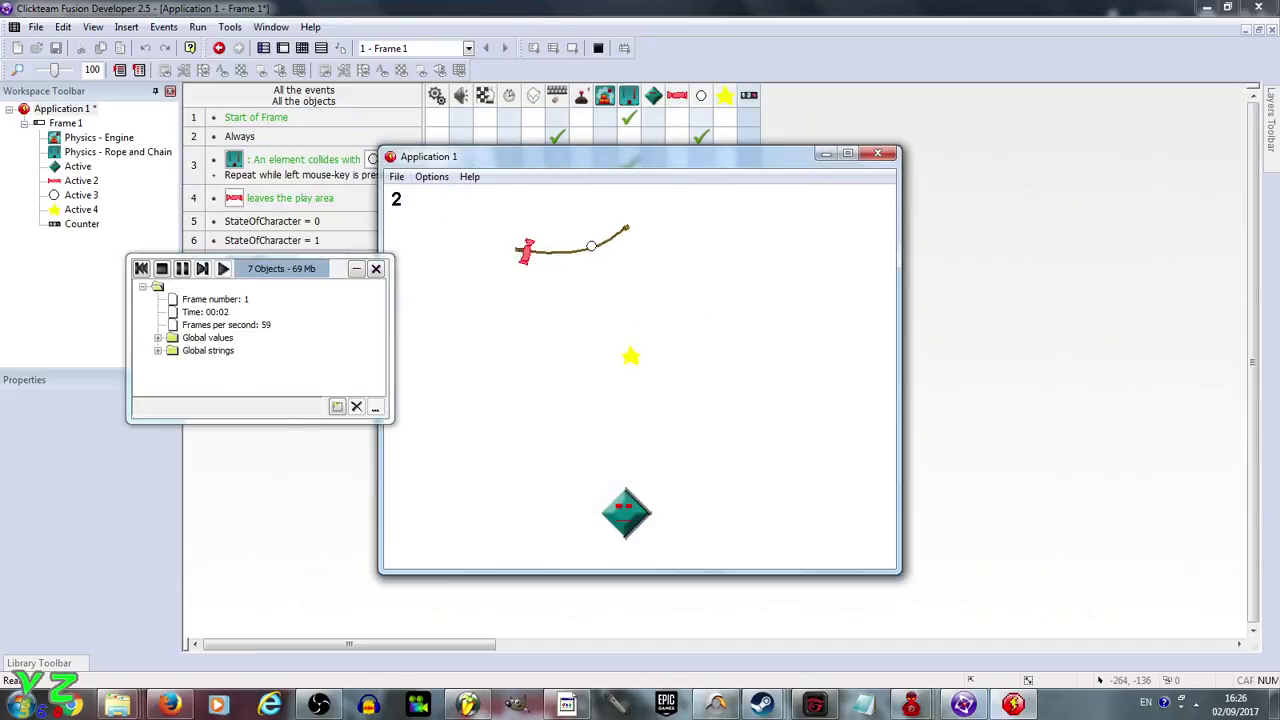
{"action": "left_click_drag", "start_coordinate": [574, 217], "coordinate": [643, 340]}
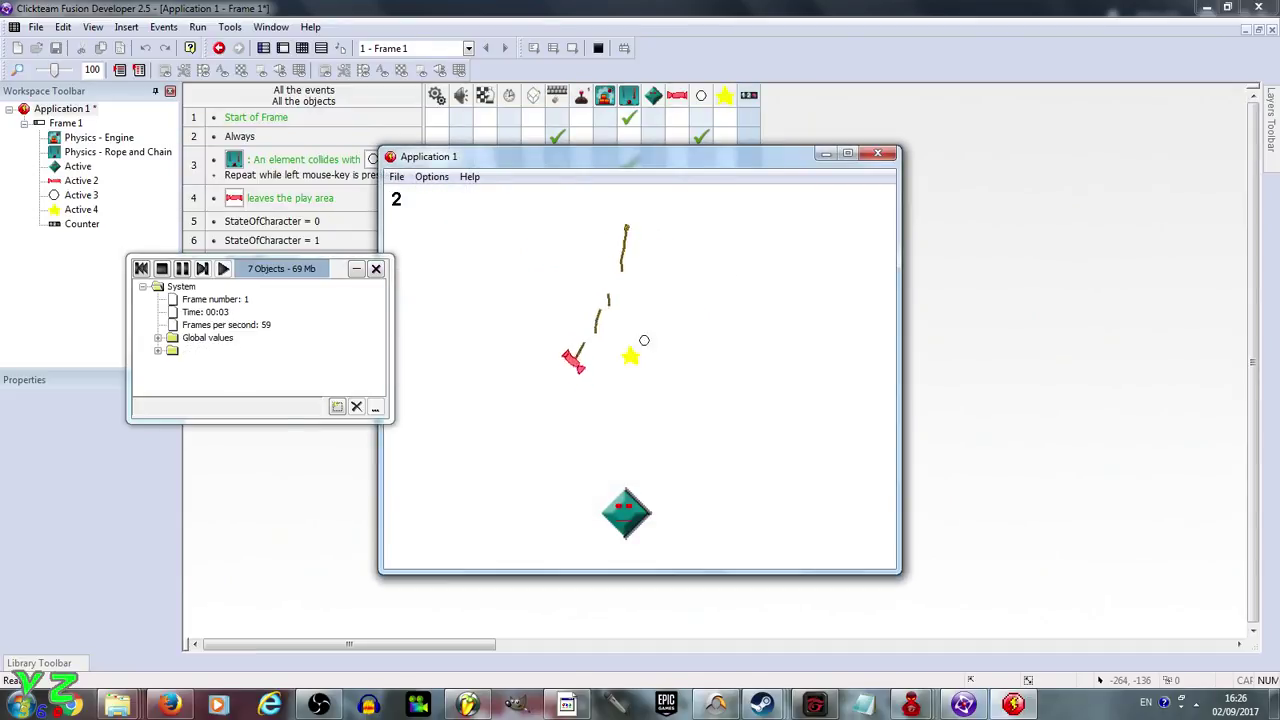
{"action": "left_click", "coordinate": [397, 176]}
{"action": "left_click", "coordinate": [398, 196]}
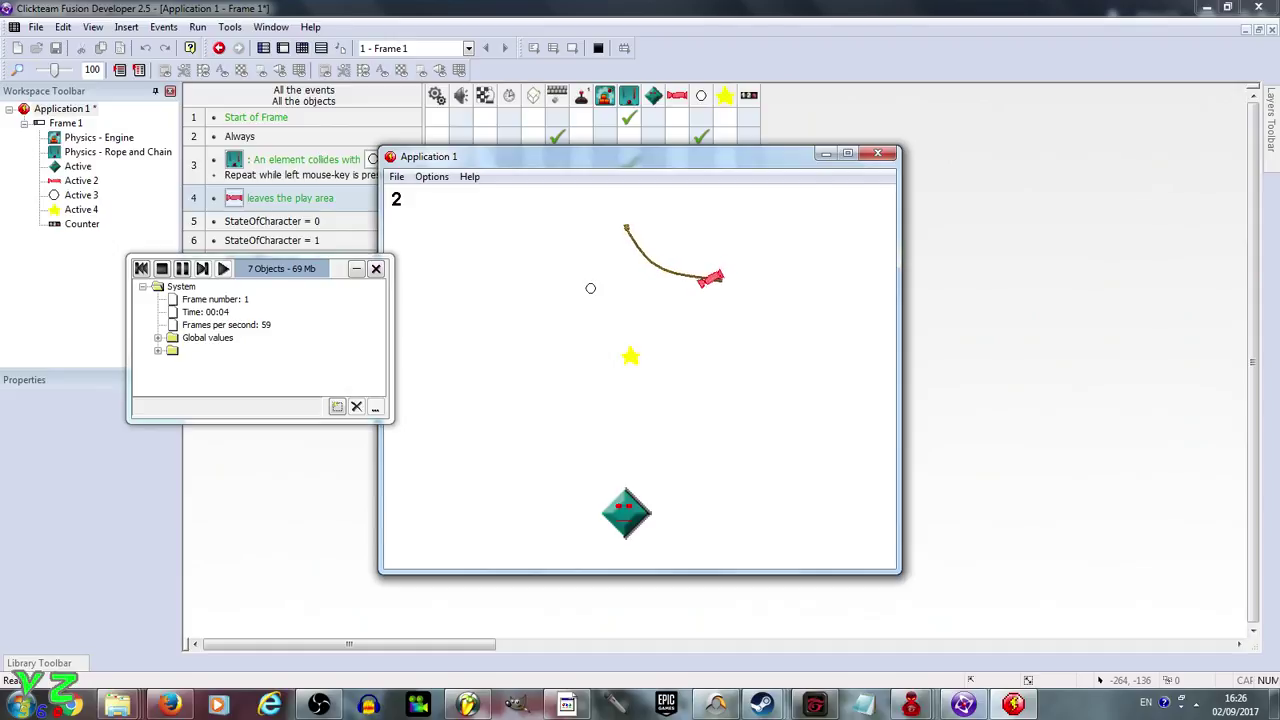
{"action": "left_click_drag", "start_coordinate": [657, 260], "coordinate": [714, 246]}
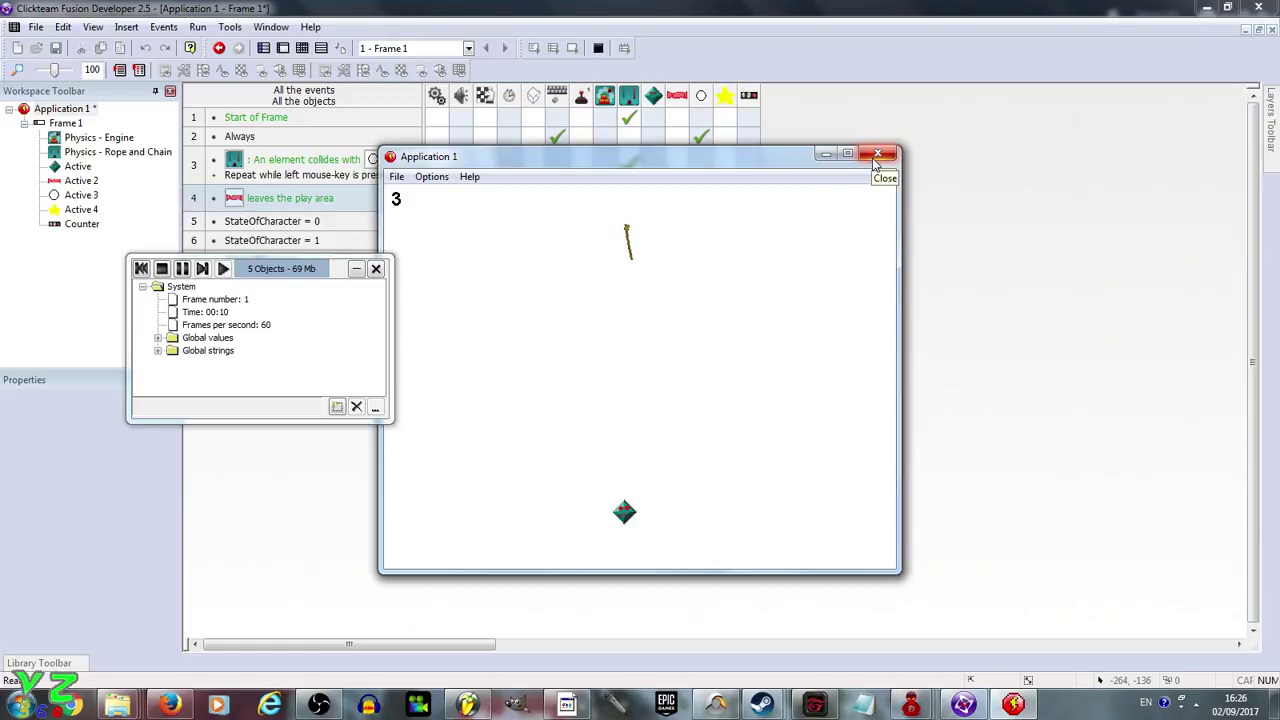
{"action": "left_click", "coordinate": [421, 195]}
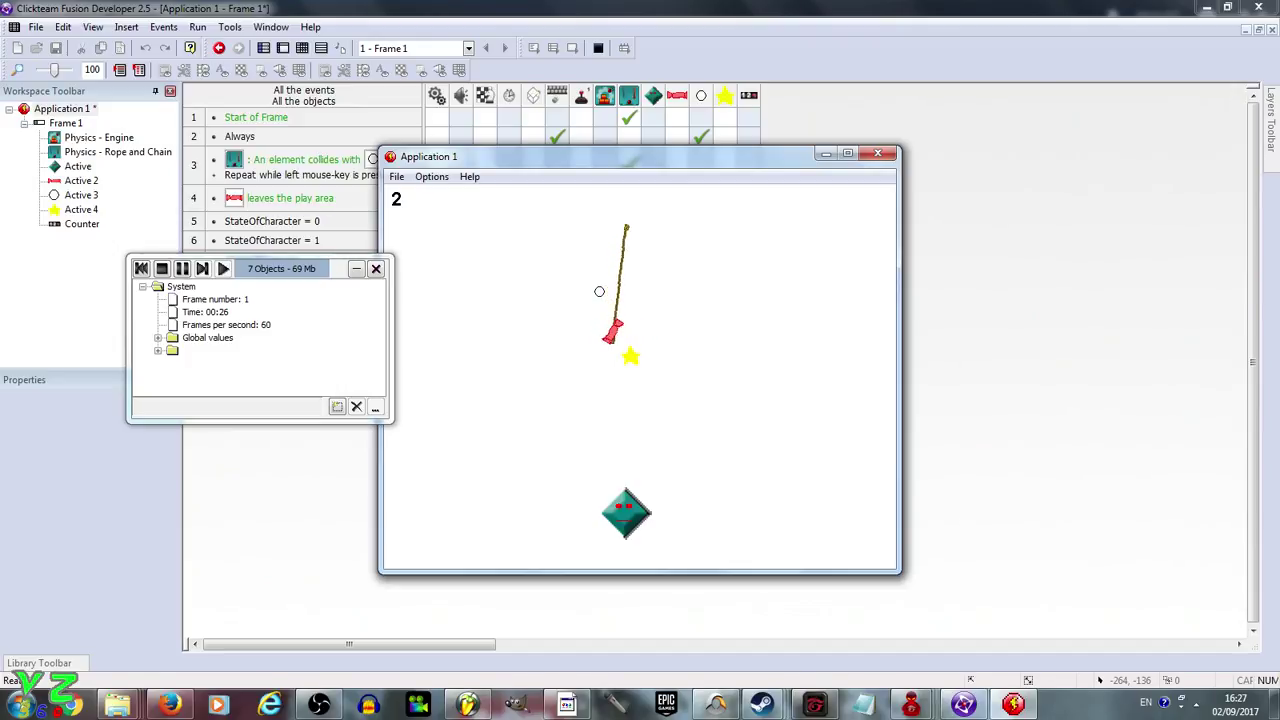
{"action": "left_click_drag", "start_coordinate": [594, 299], "coordinate": [700, 271]}
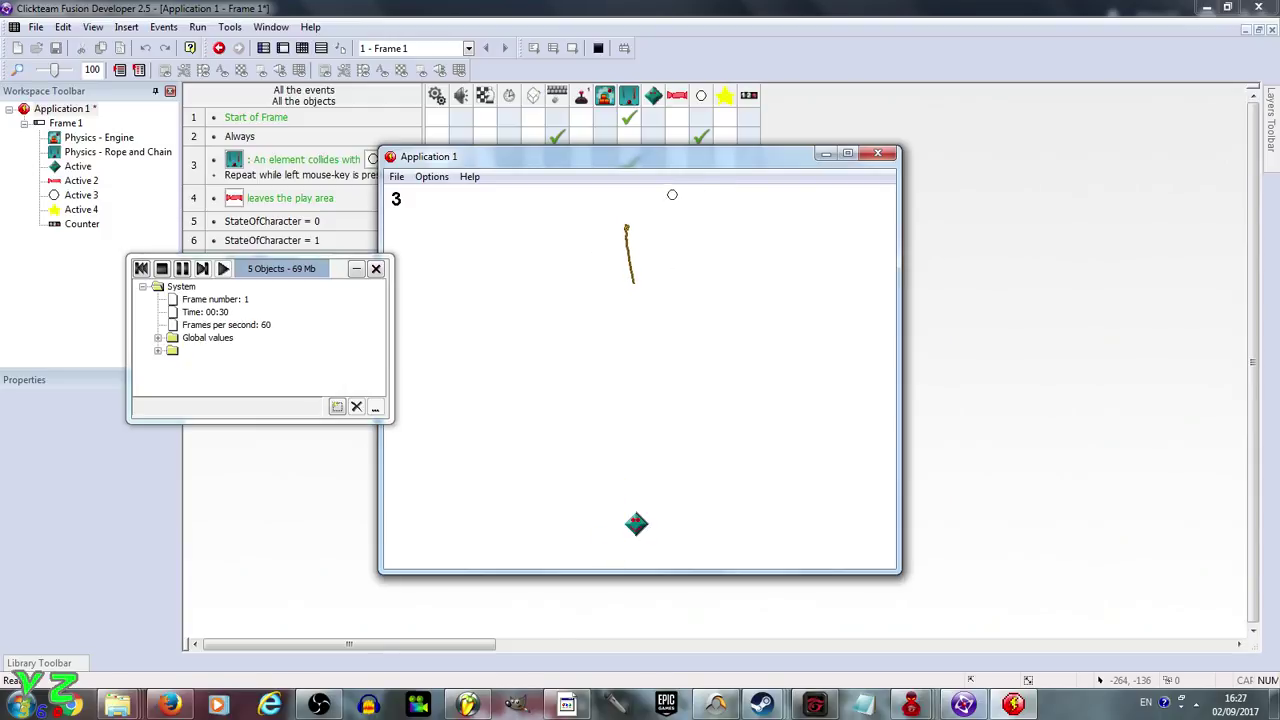
{"action": "left_click", "coordinate": [878, 153]}
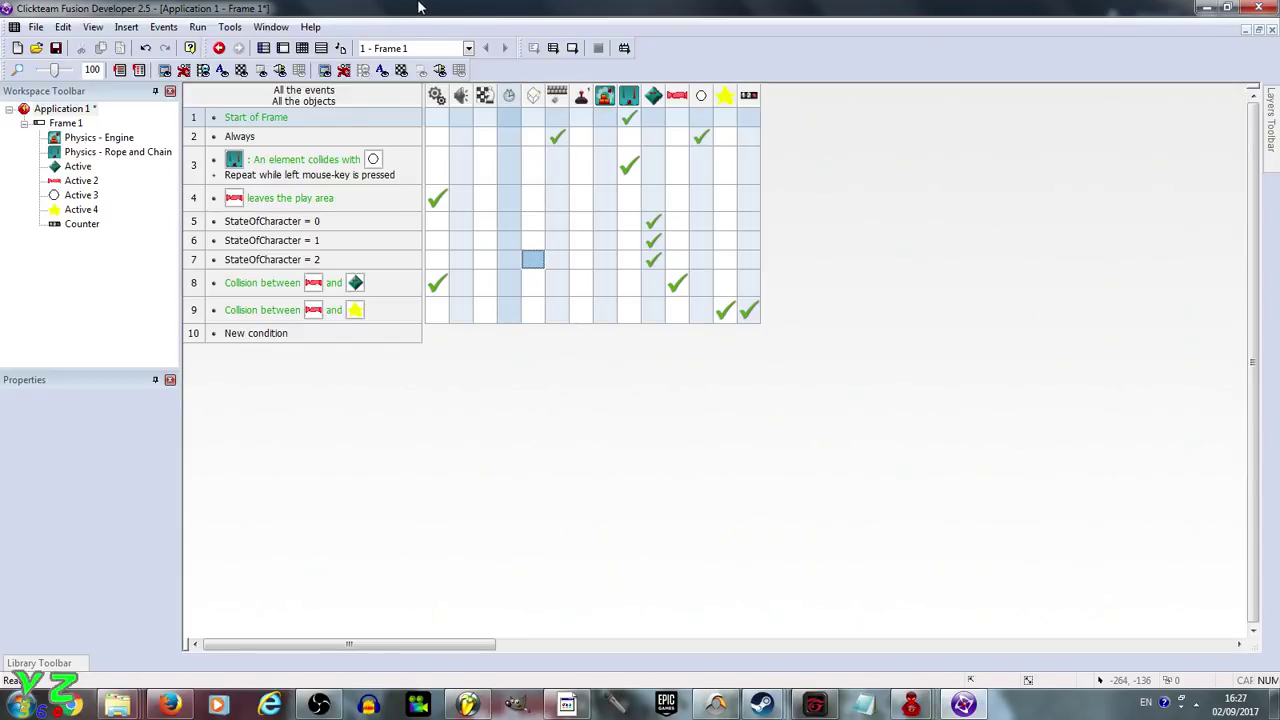
Open the character (Active) from the frame for image editing and compare the image sizes of its Stopped, Sad and Happy animations.
{"action": "left_click", "coordinate": [284, 48]}
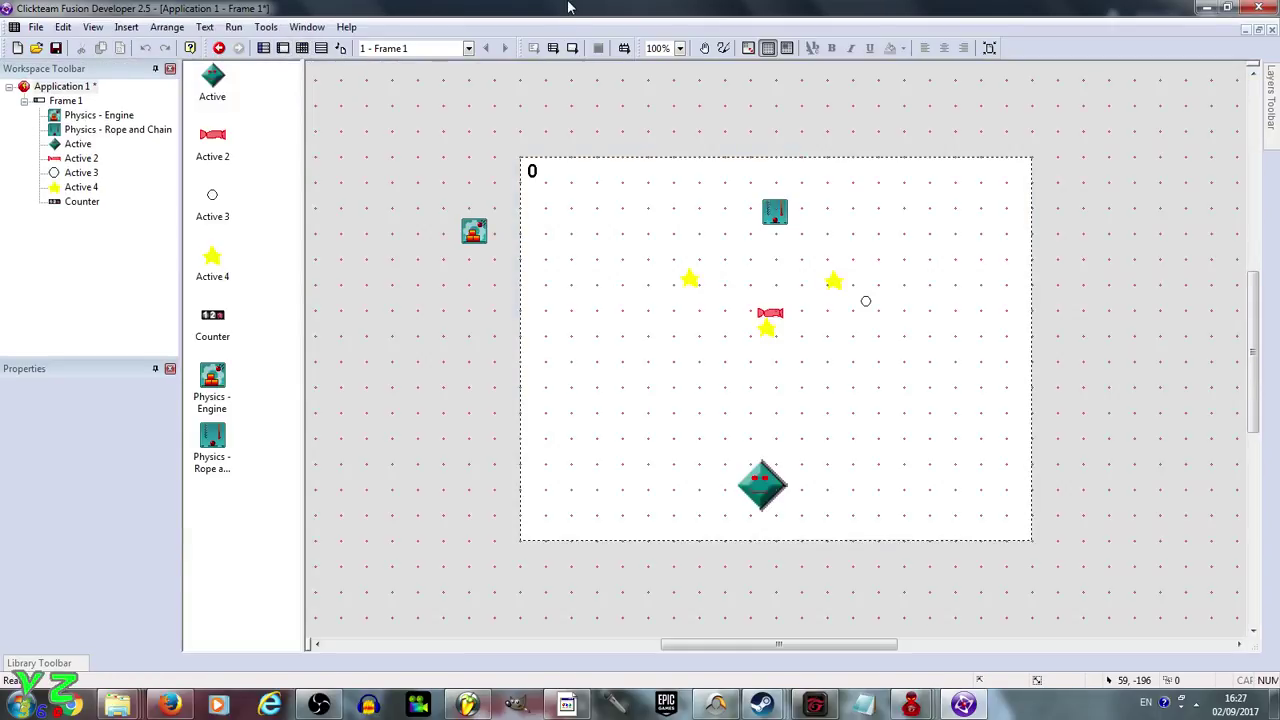
{"action": "double_click", "coordinate": [760, 492]}
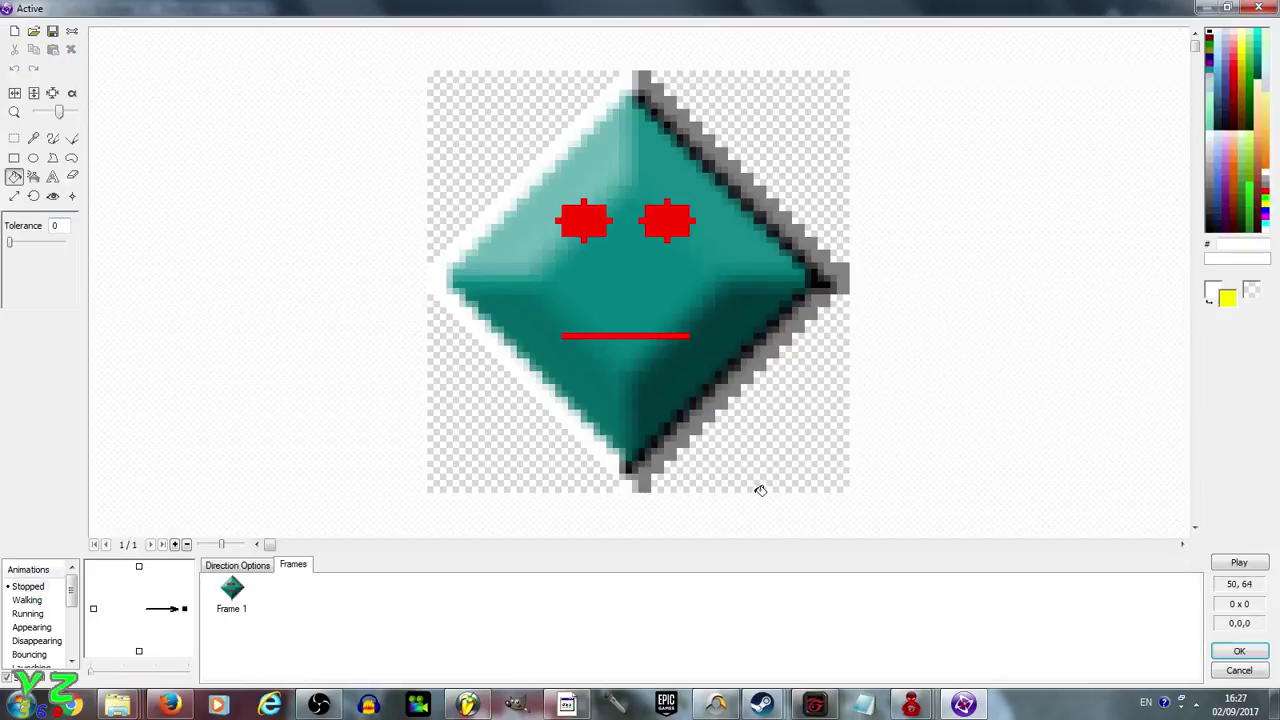
{"action": "left_click", "coordinate": [44, 591]}
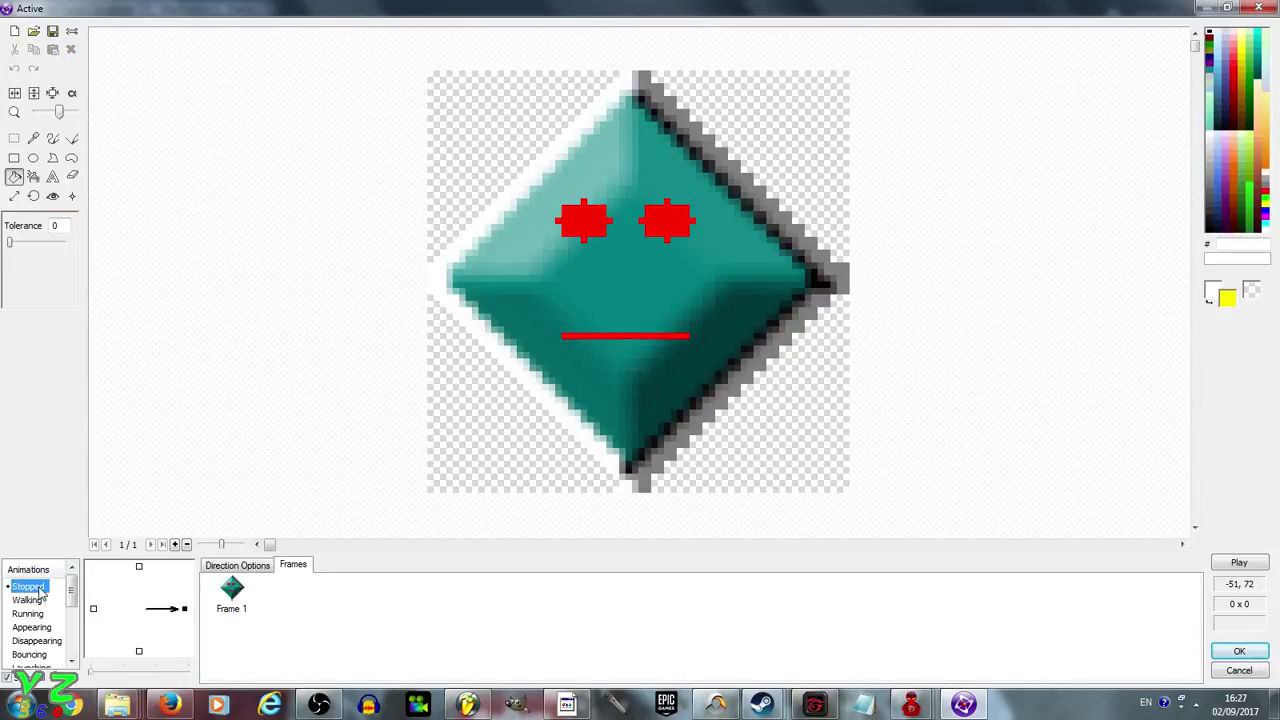
{"action": "left_click", "coordinate": [15, 197]}
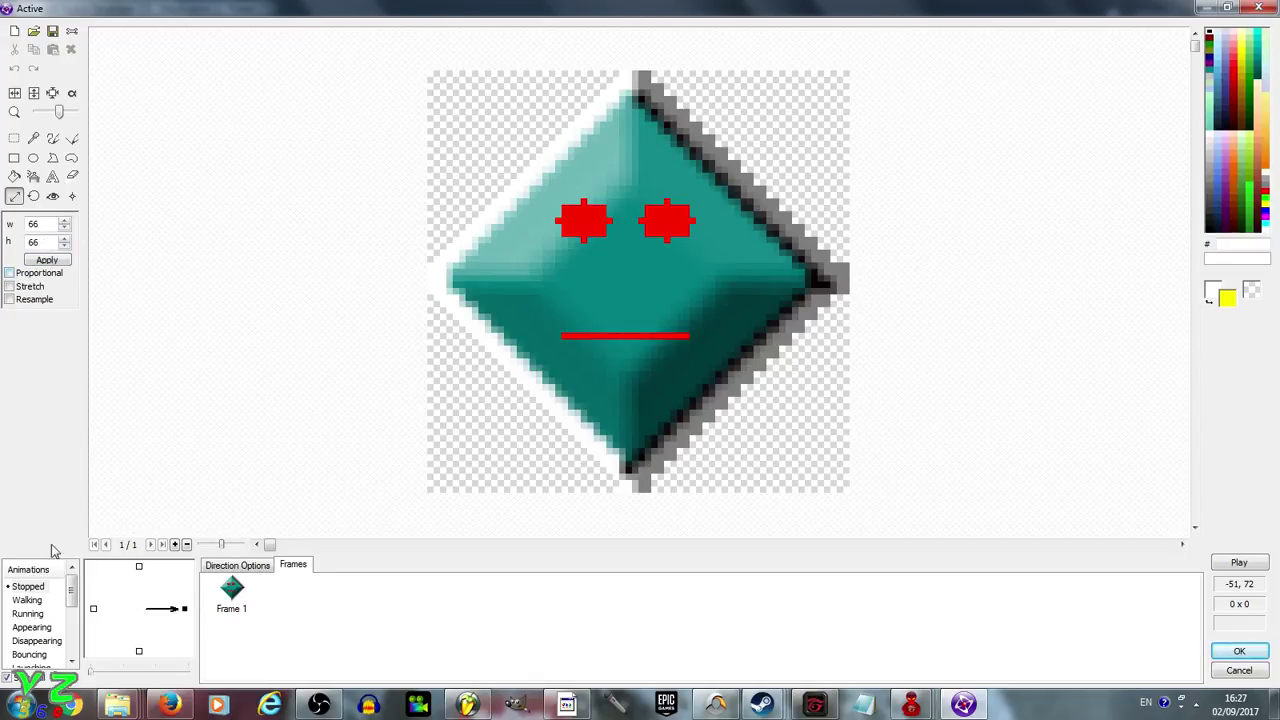
{"action": "scroll", "coordinate": [31, 634], "scroll_direction": "down", "scroll_amount": 3}
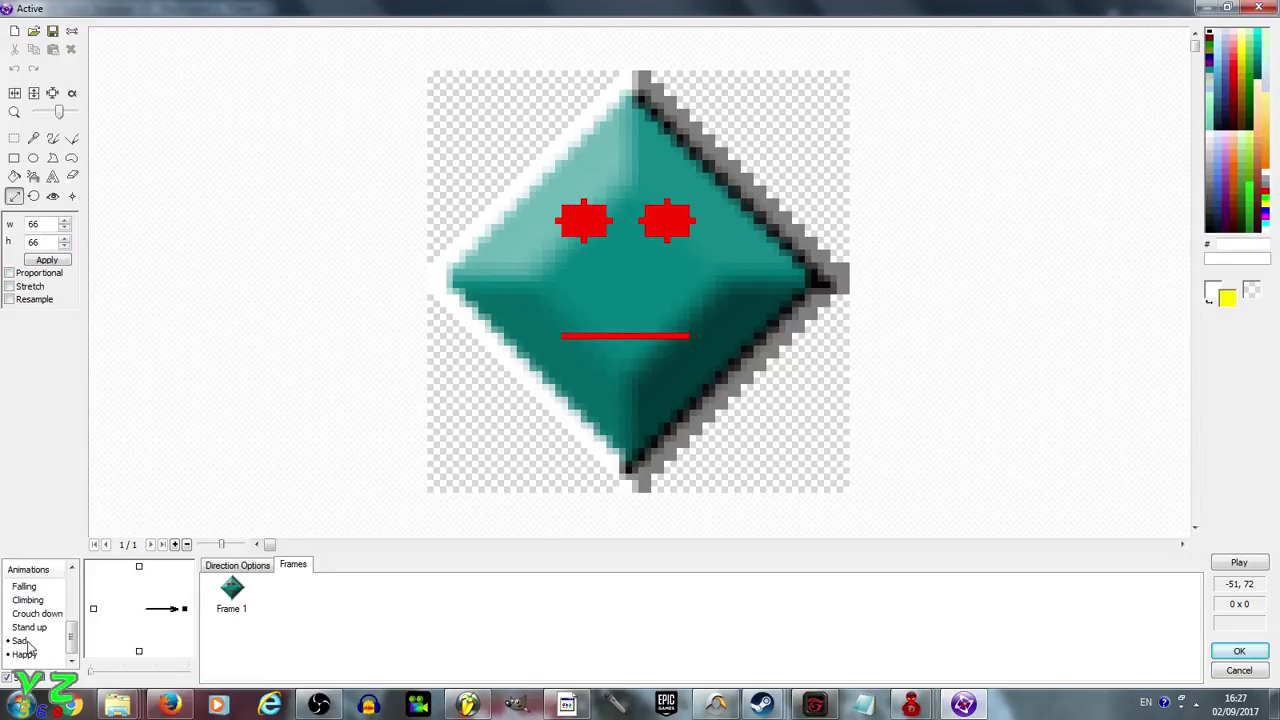
{"action": "left_click", "coordinate": [26, 643]}
{"action": "left_click", "coordinate": [25, 655]}
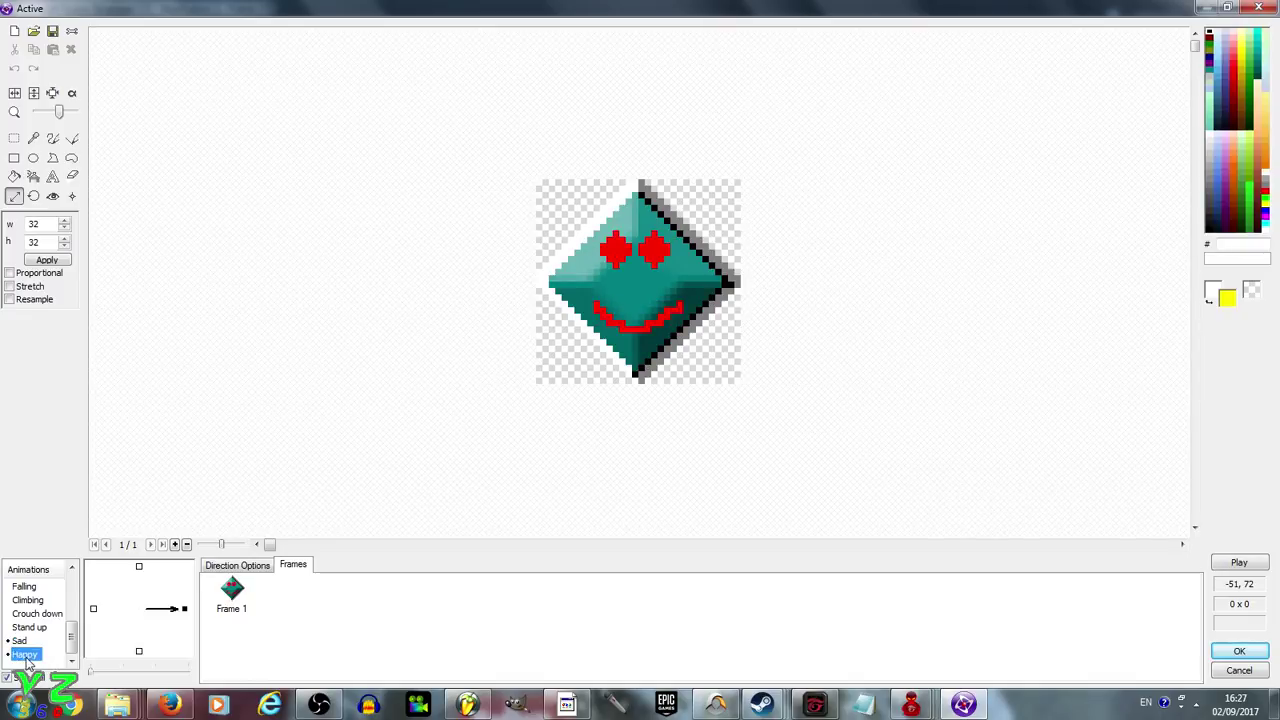
Centre the hot spot and the action point of the character's Happy animation frame at (15, 15).
{"action": "left_click", "coordinate": [53, 196]}
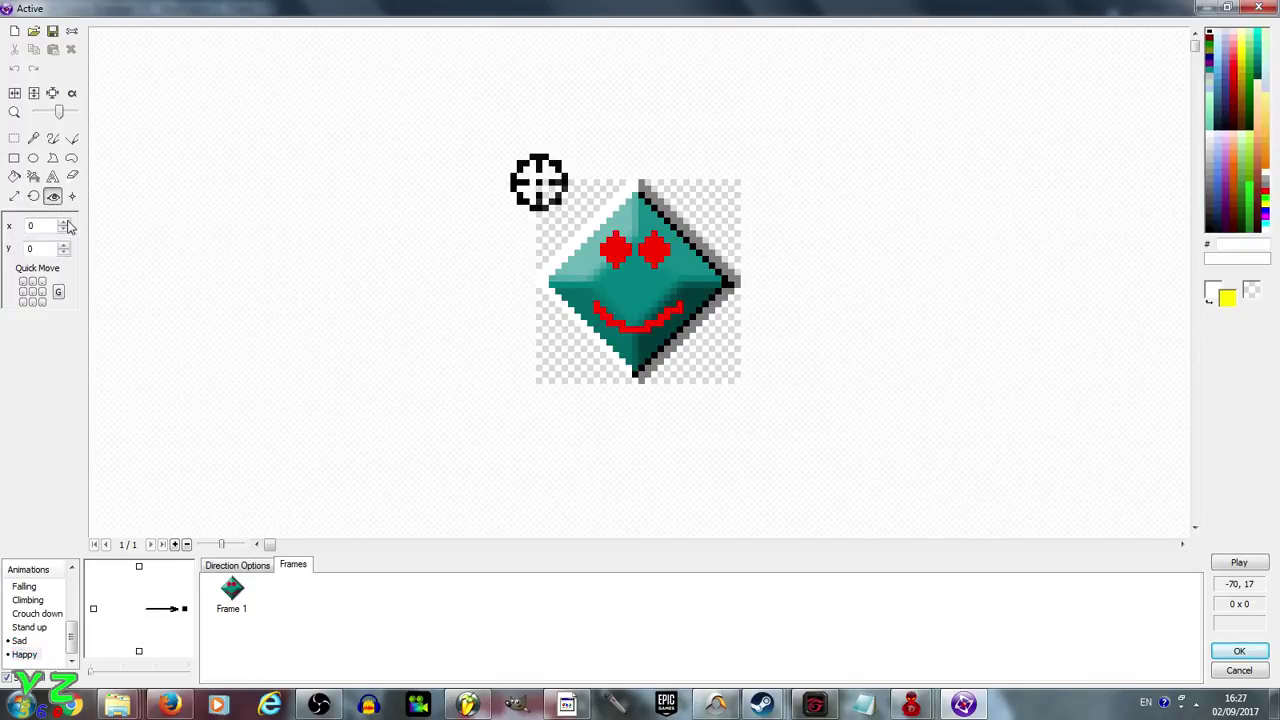
{"action": "left_click", "coordinate": [60, 293]}
{"action": "left_click", "coordinate": [72, 196]}
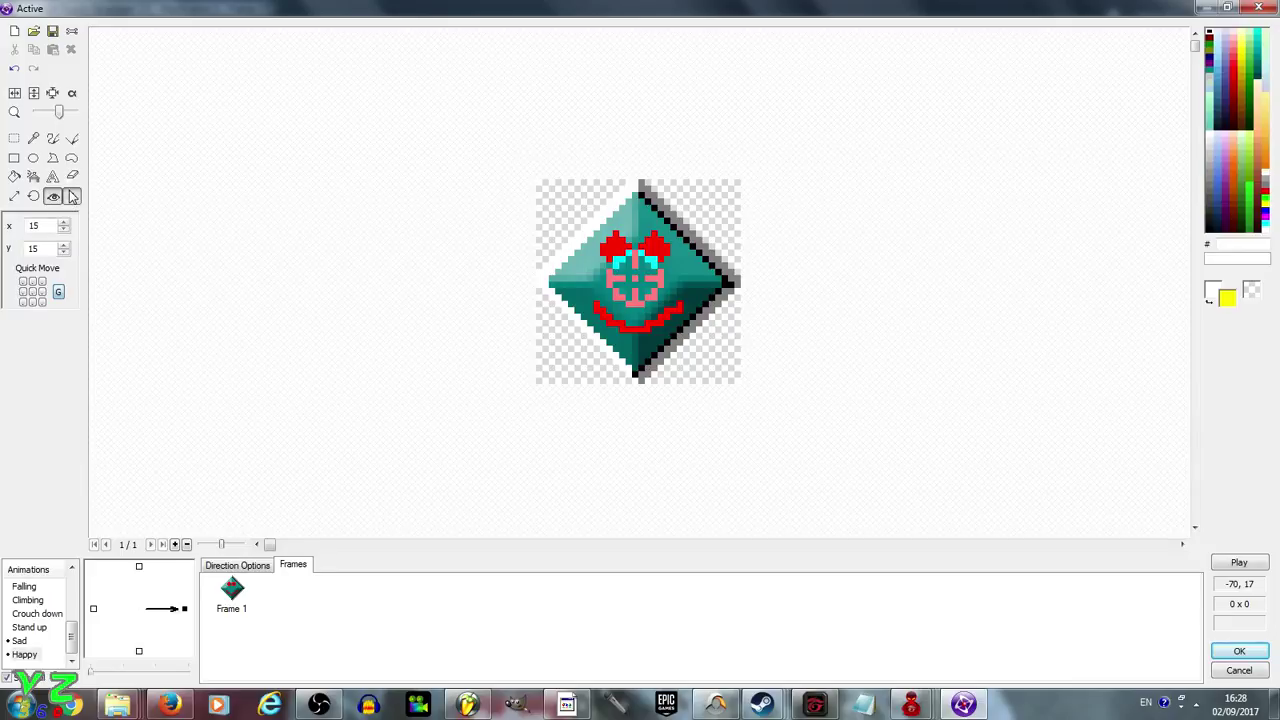
{"action": "left_click", "coordinate": [60, 293]}
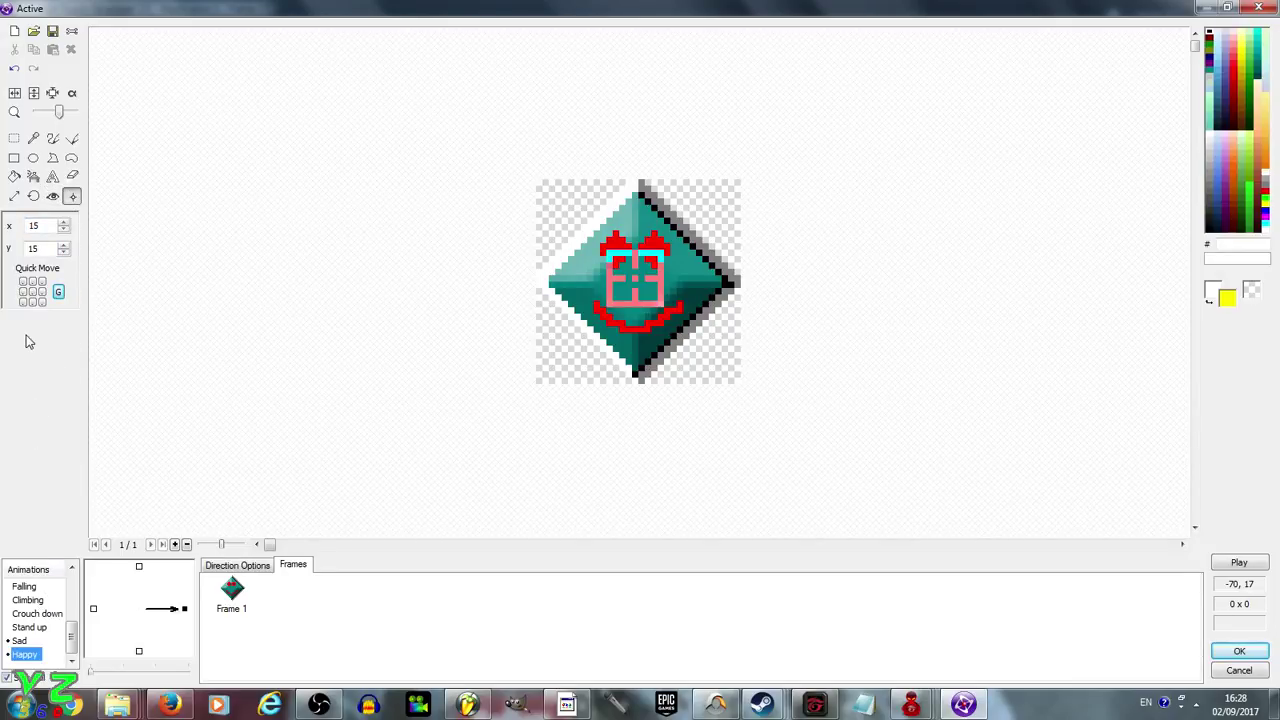
Resize the character's Stopped animation frame to 32 by 32 with the Proportional, Stretch and Resample options enabled.
{"action": "left_click", "coordinate": [14, 196]}
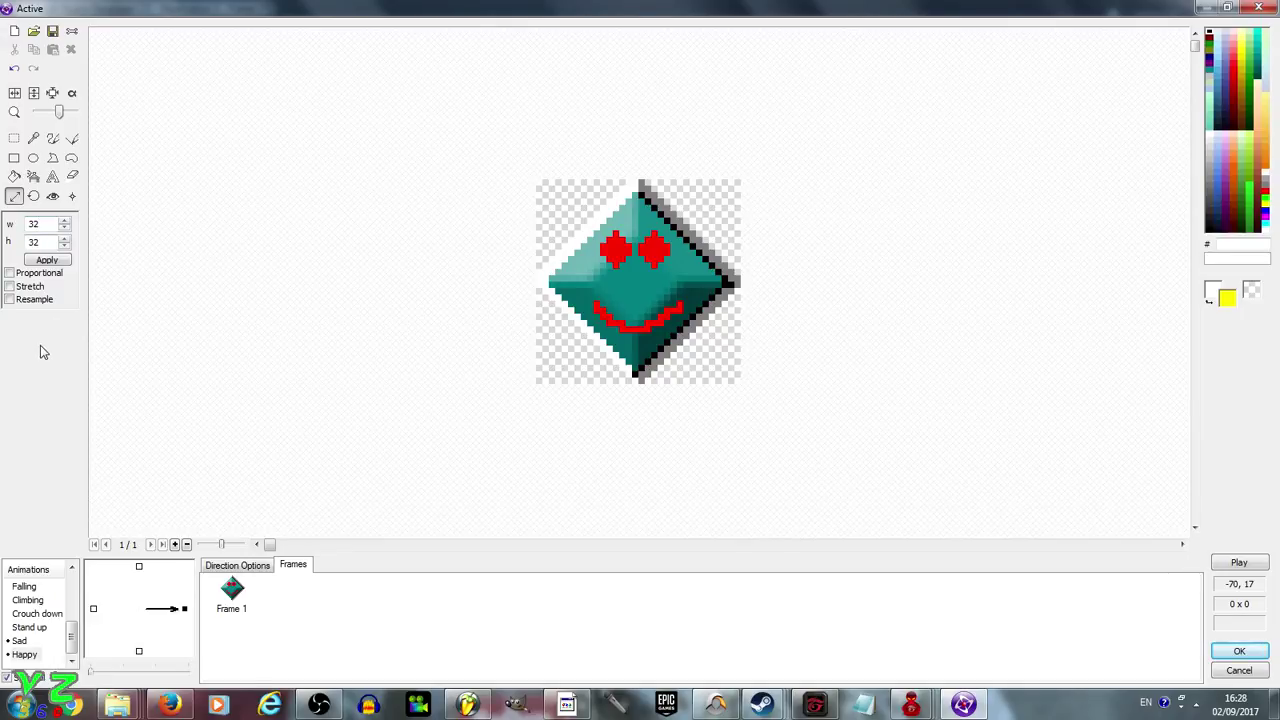
{"action": "left_click", "coordinate": [19, 641]}
{"action": "scroll", "coordinate": [30, 628], "scroll_direction": "up", "scroll_amount": 3}
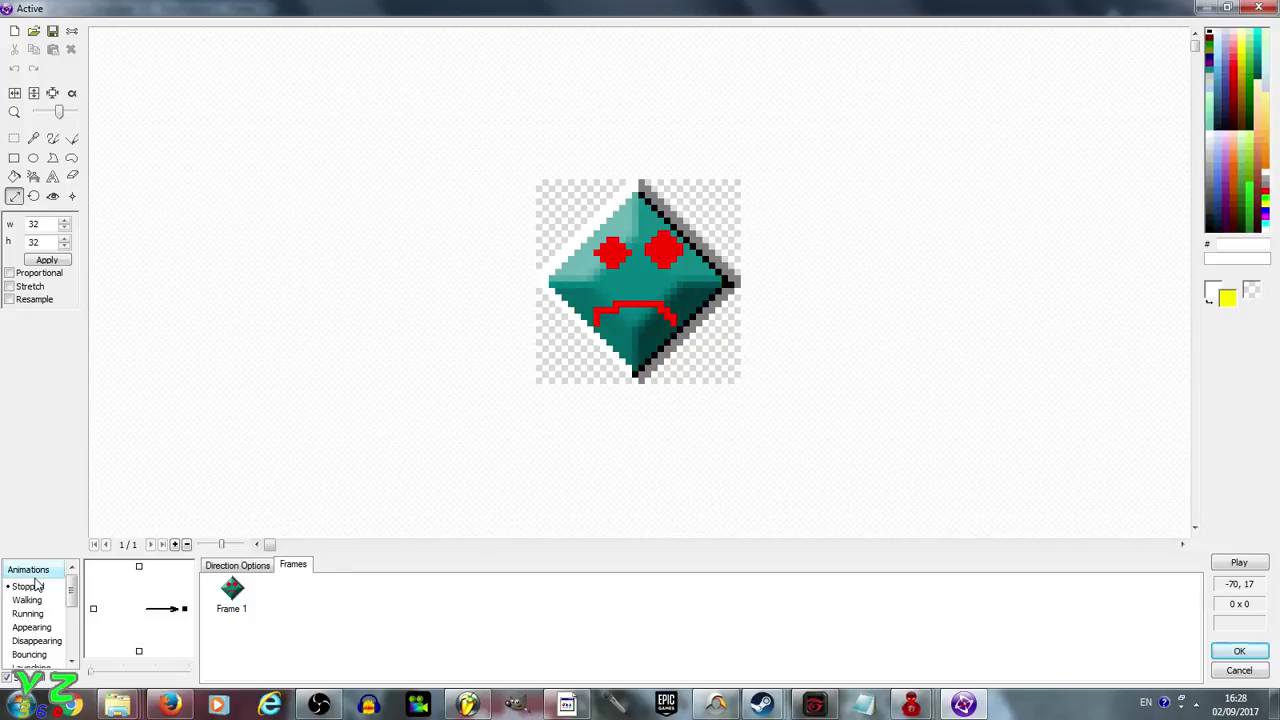
{"action": "left_click", "coordinate": [35, 590]}
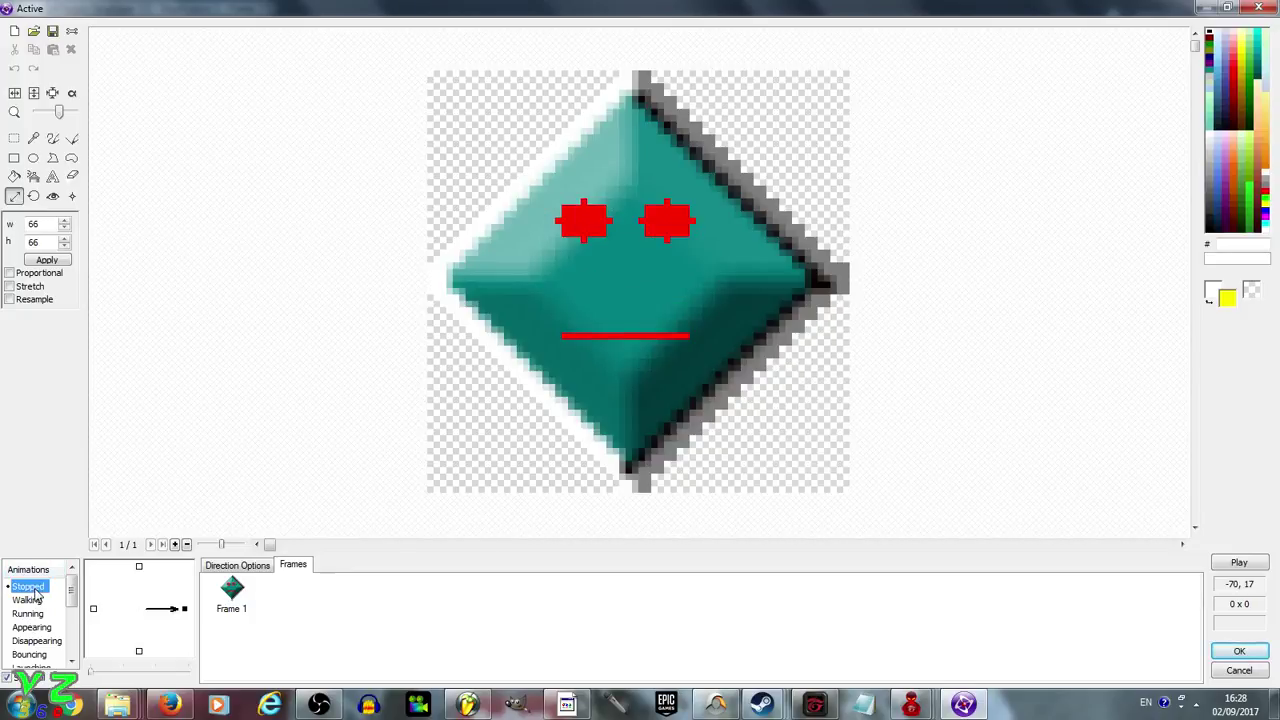
{"action": "left_click", "coordinate": [18, 274]}
{"action": "left_click", "coordinate": [18, 287]}
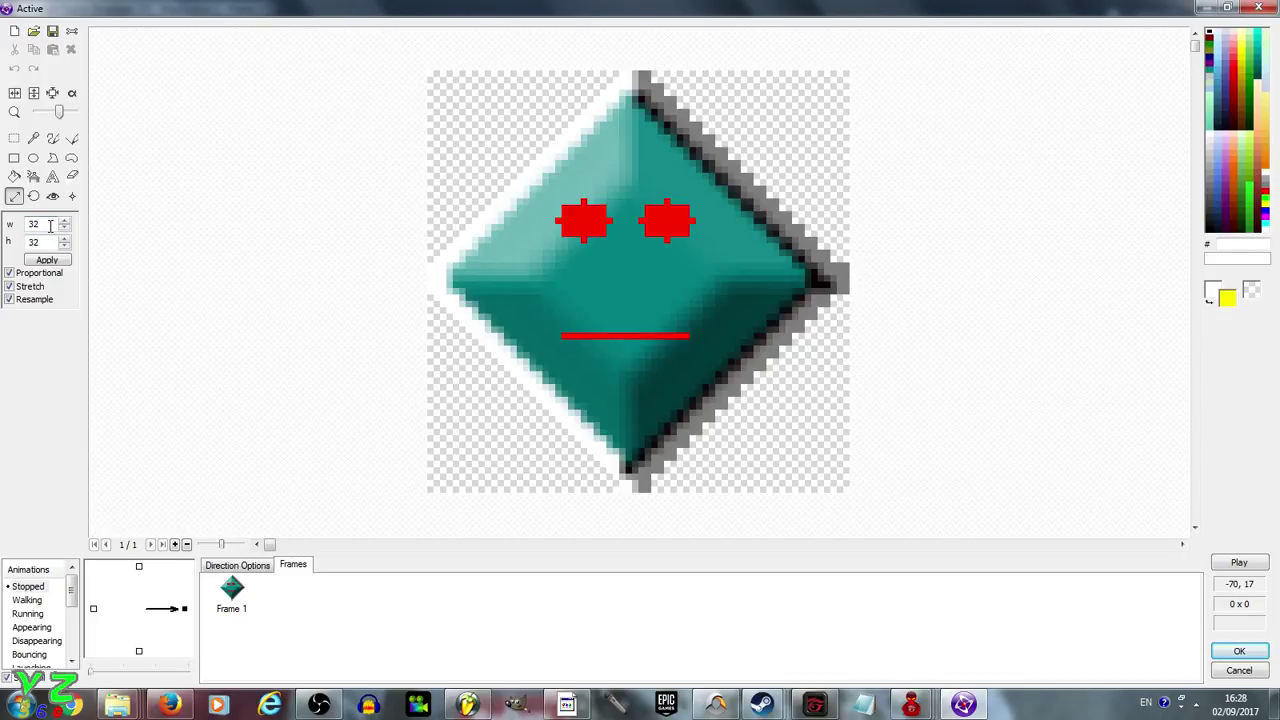
{"action": "left_click", "coordinate": [46, 260]}
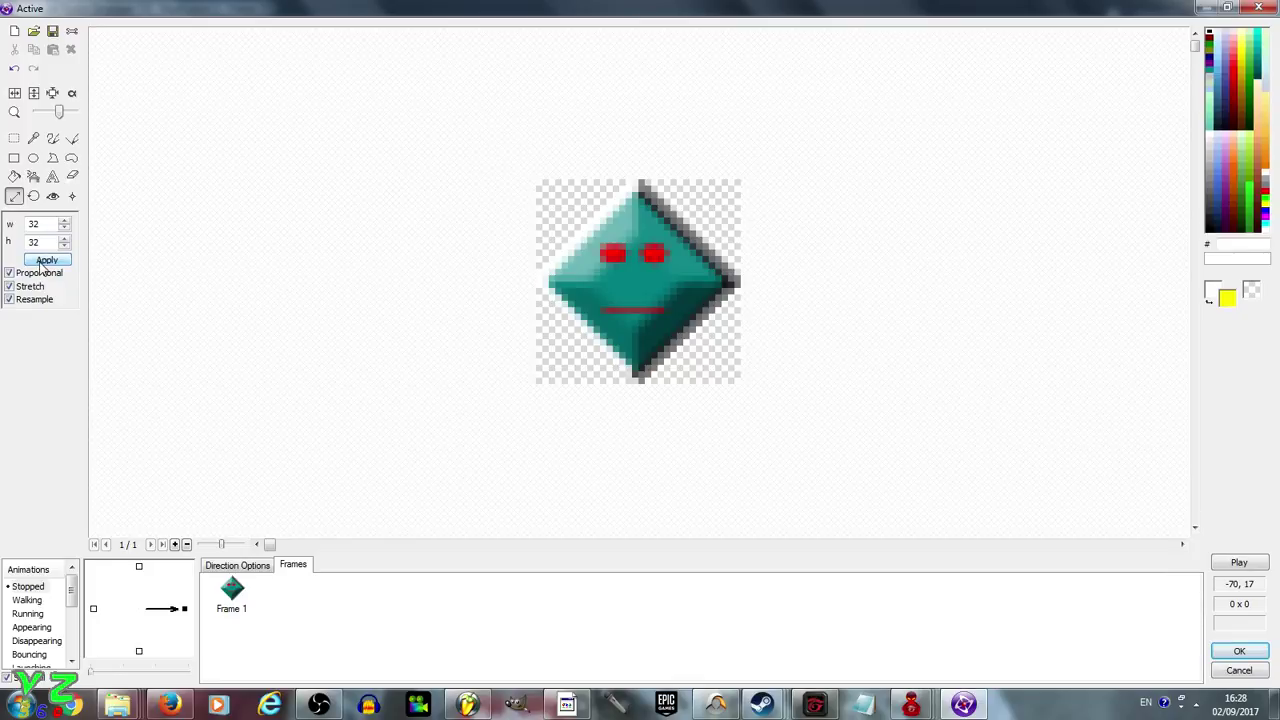
Centre the hot spot and the action point of the Stopped animation frame at (15, 15) and accept the image edits.
{"action": "left_click", "coordinate": [52, 196]}
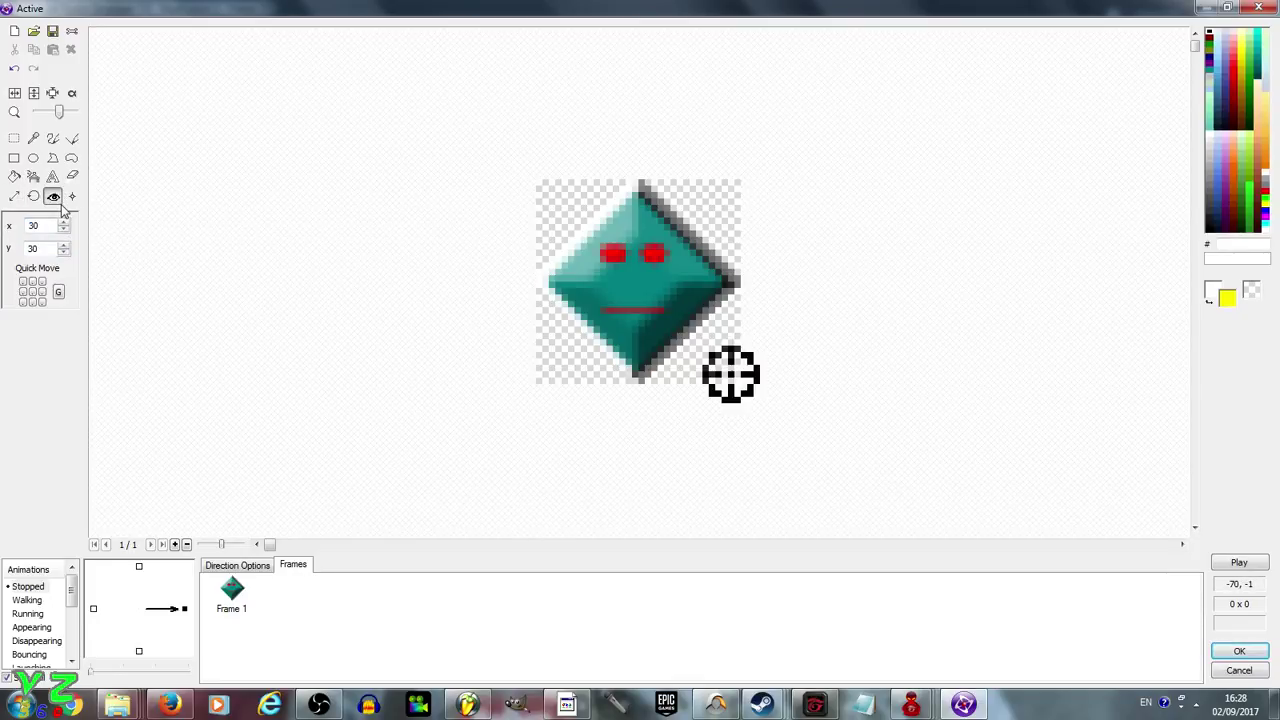
{"action": "left_click", "coordinate": [58, 292]}
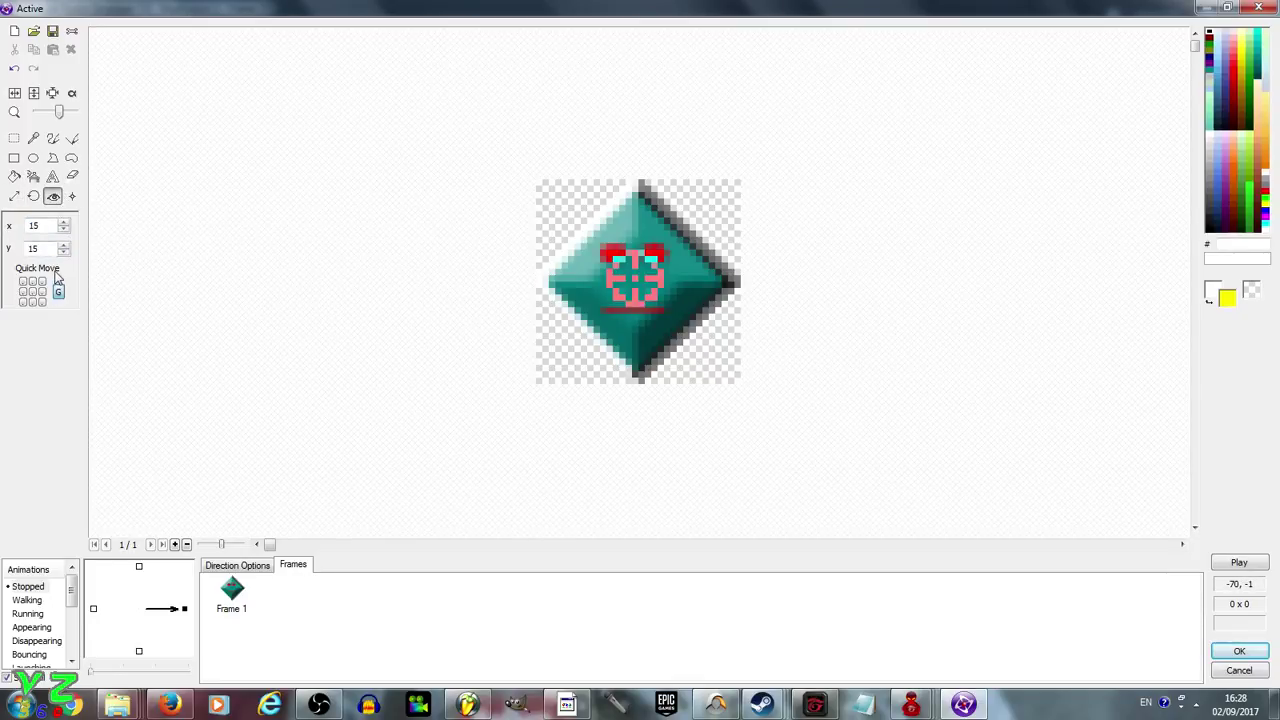
{"action": "left_click", "coordinate": [72, 196]}
{"action": "left_click", "coordinate": [58, 292]}
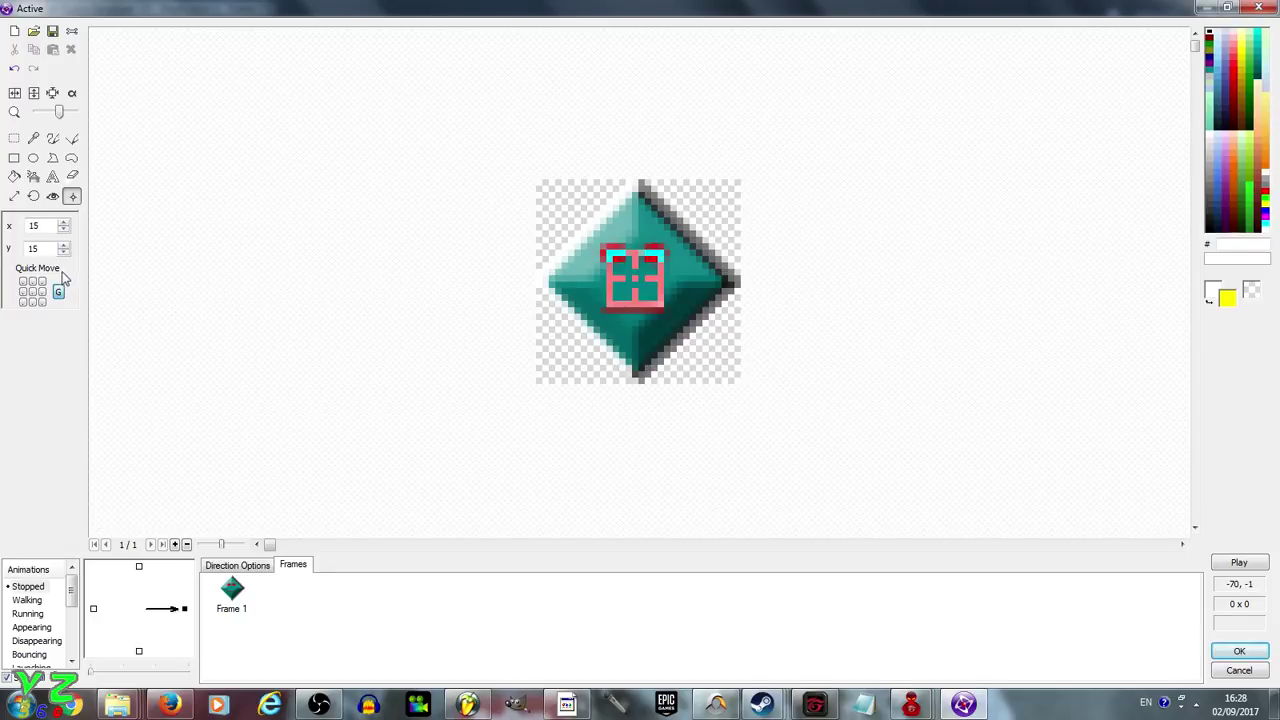
{"action": "left_click", "coordinate": [1240, 652]}
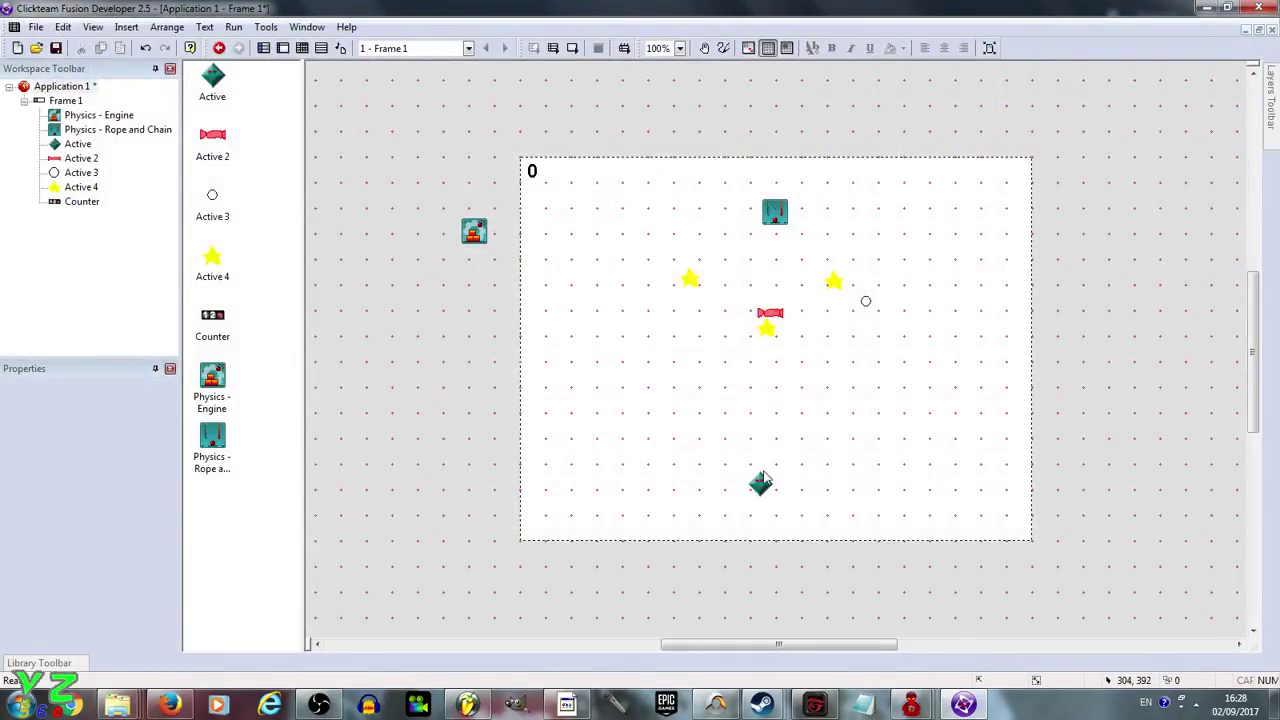
Enlarge the character on the frame to about twice its size, keeping it near the bottom centre of the play area.
{"action": "left_click_drag", "start_coordinate": [761, 478], "coordinate": [801, 498]}
{"action": "left_click", "coordinate": [789, 411]}
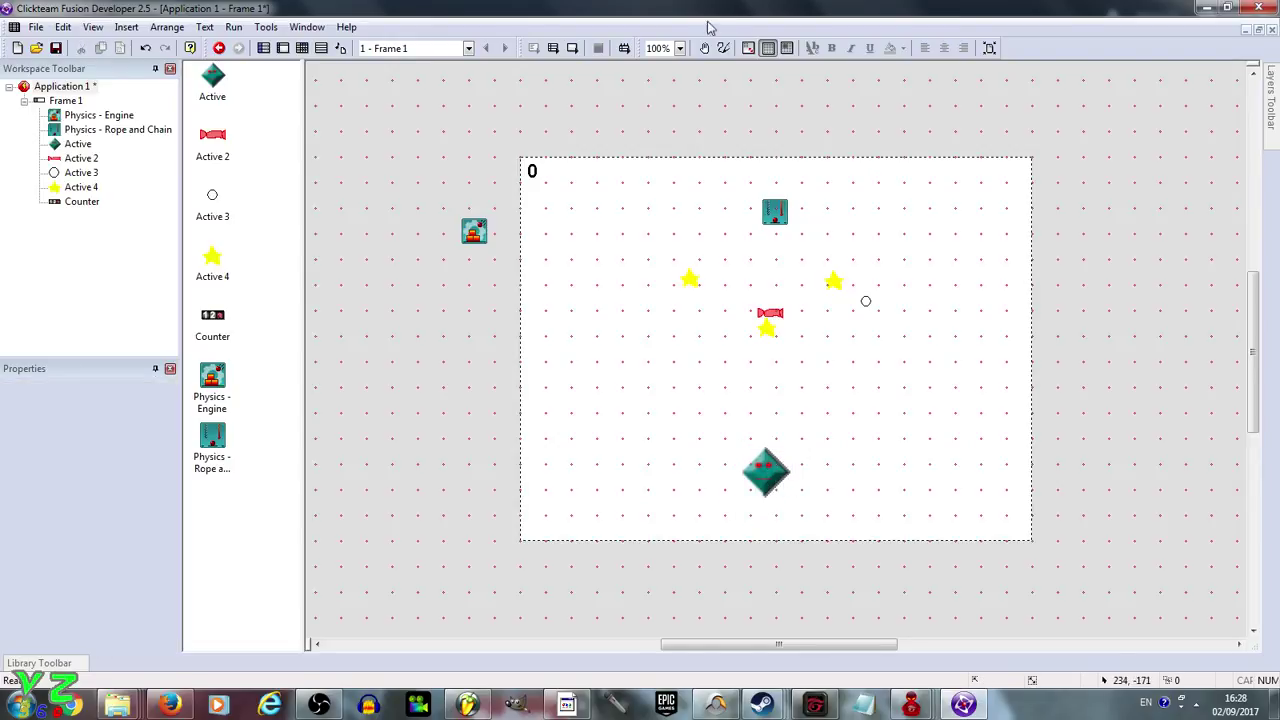
Playtest two rounds, letting the candy fall past the character in one and feeding the character in the other, to check its moods.
{"action": "left_click", "coordinate": [553, 48]}
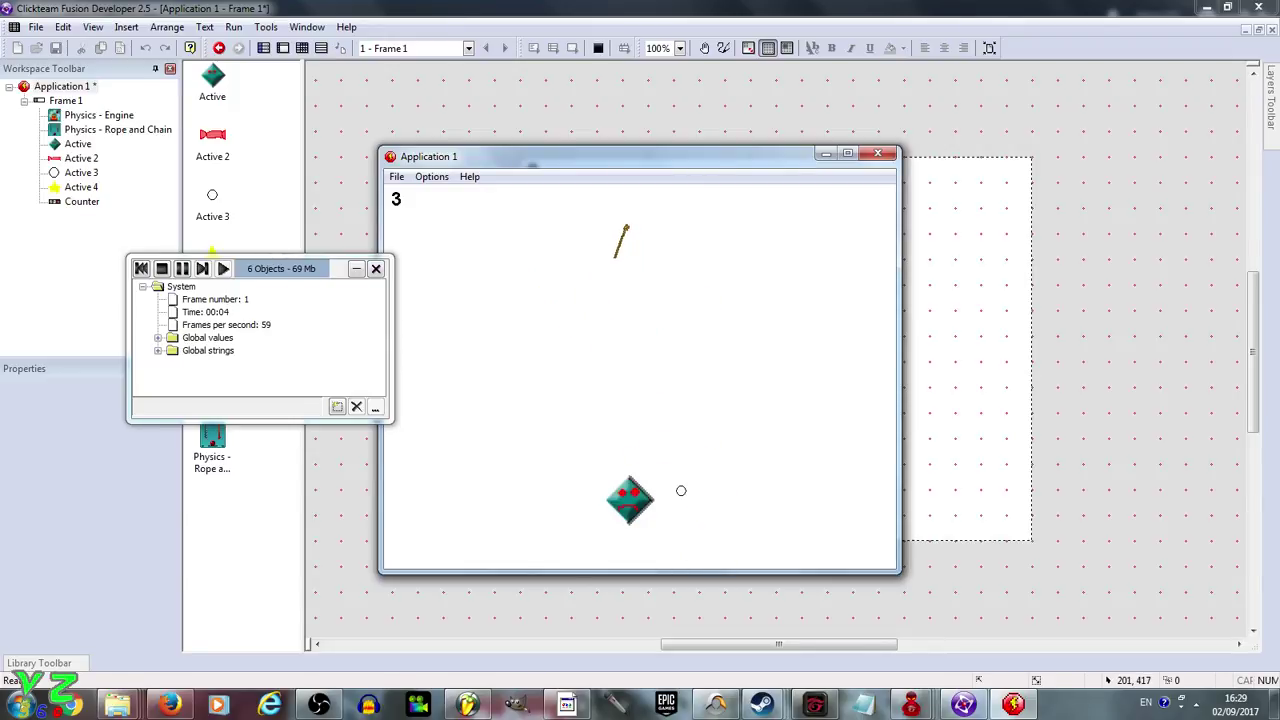
{"action": "left_click", "coordinate": [396, 177]}
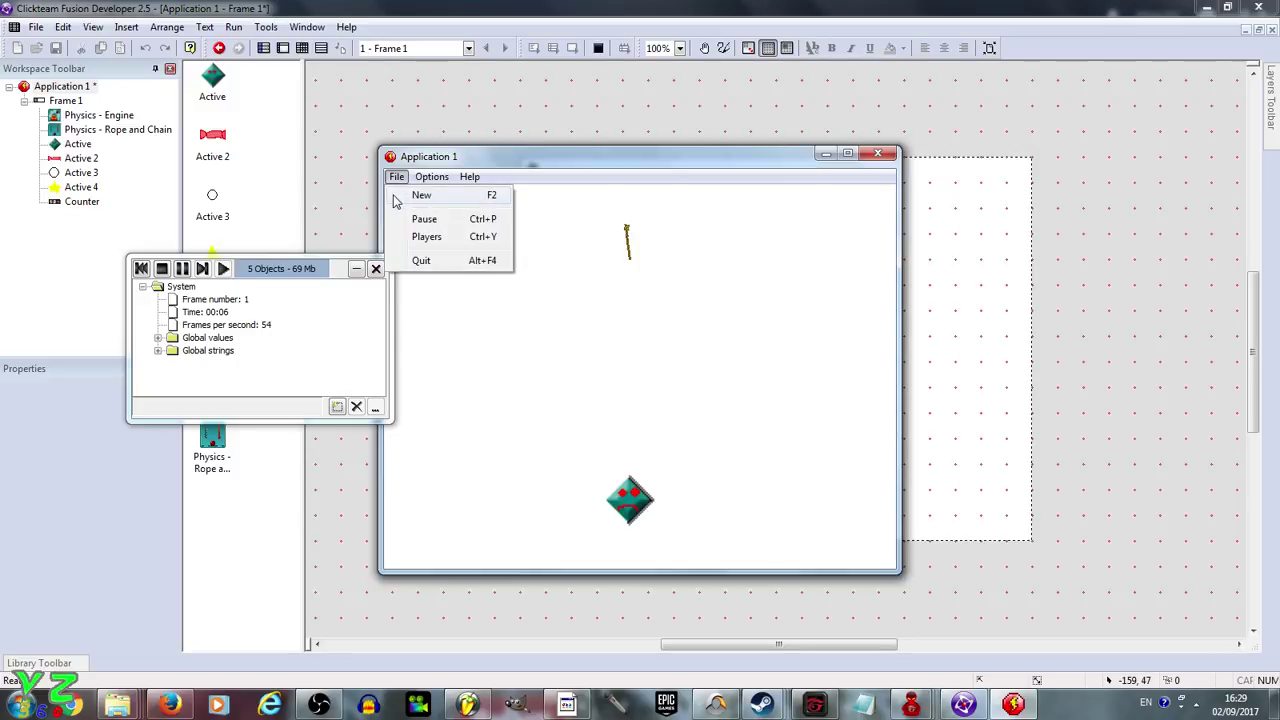
{"action": "left_click", "coordinate": [398, 197]}
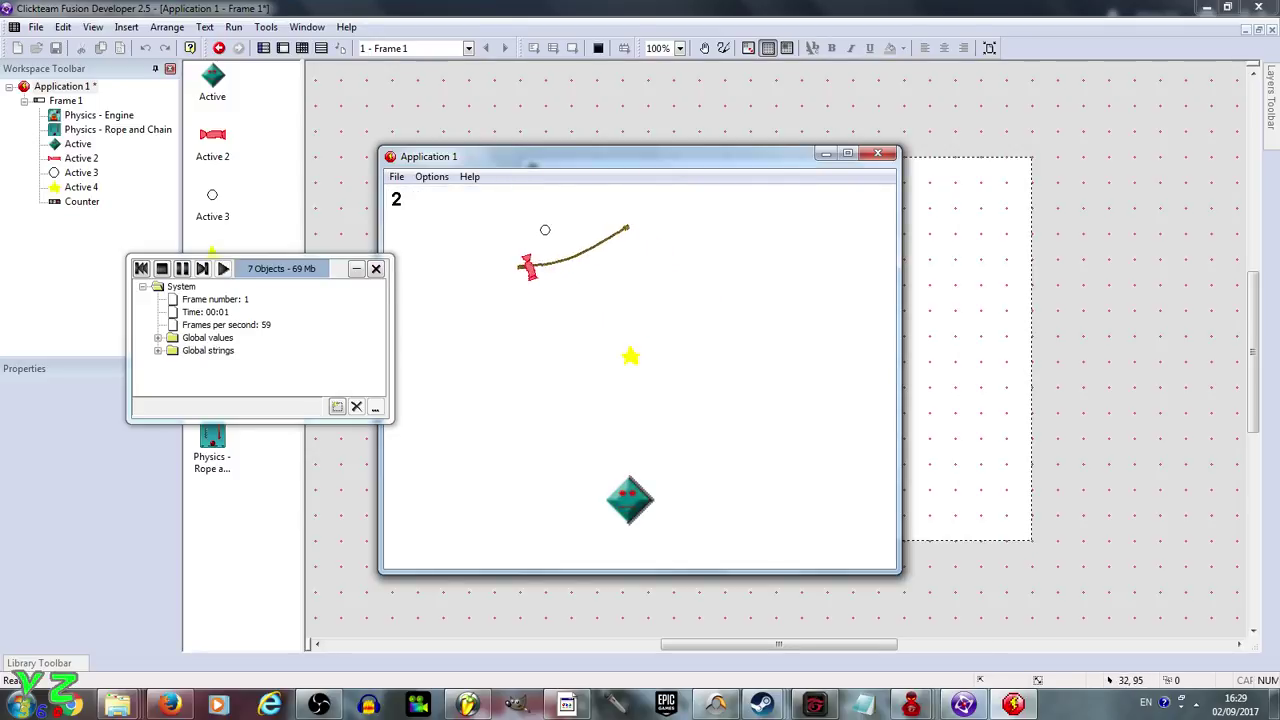
{"action": "left_click_drag", "start_coordinate": [546, 210], "coordinate": [629, 326]}
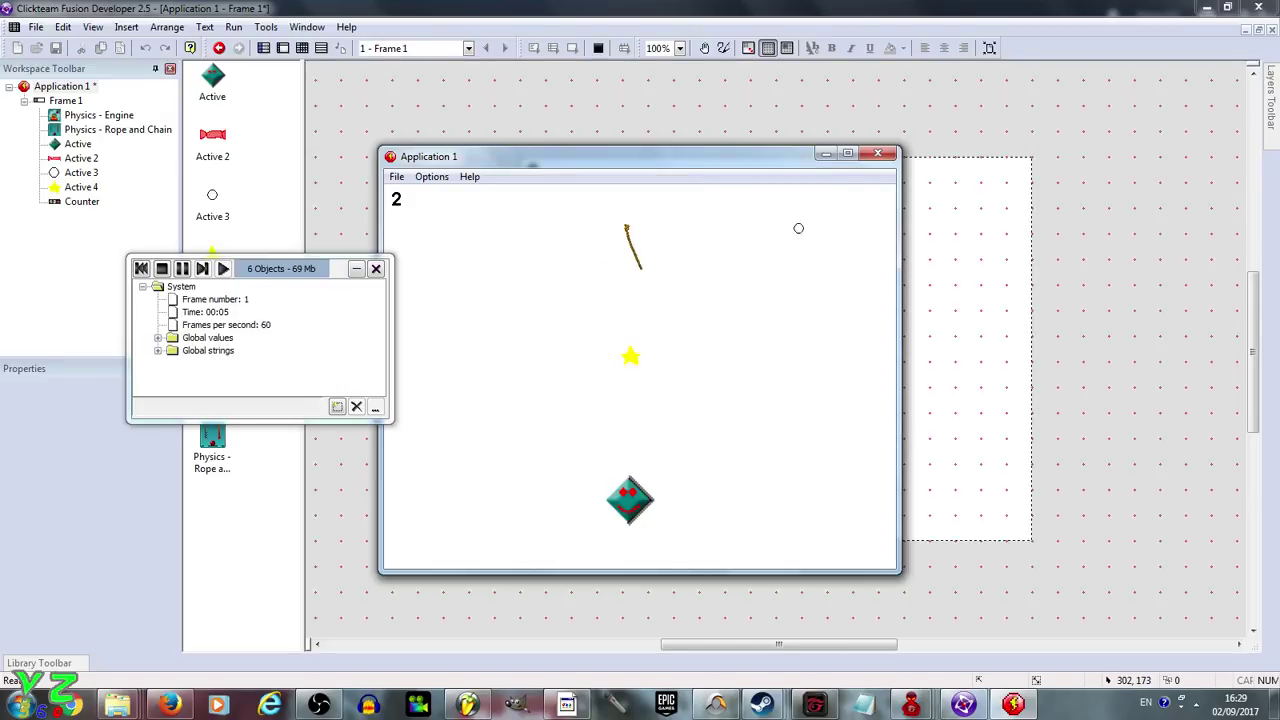
{"action": "left_click", "coordinate": [877, 155]}
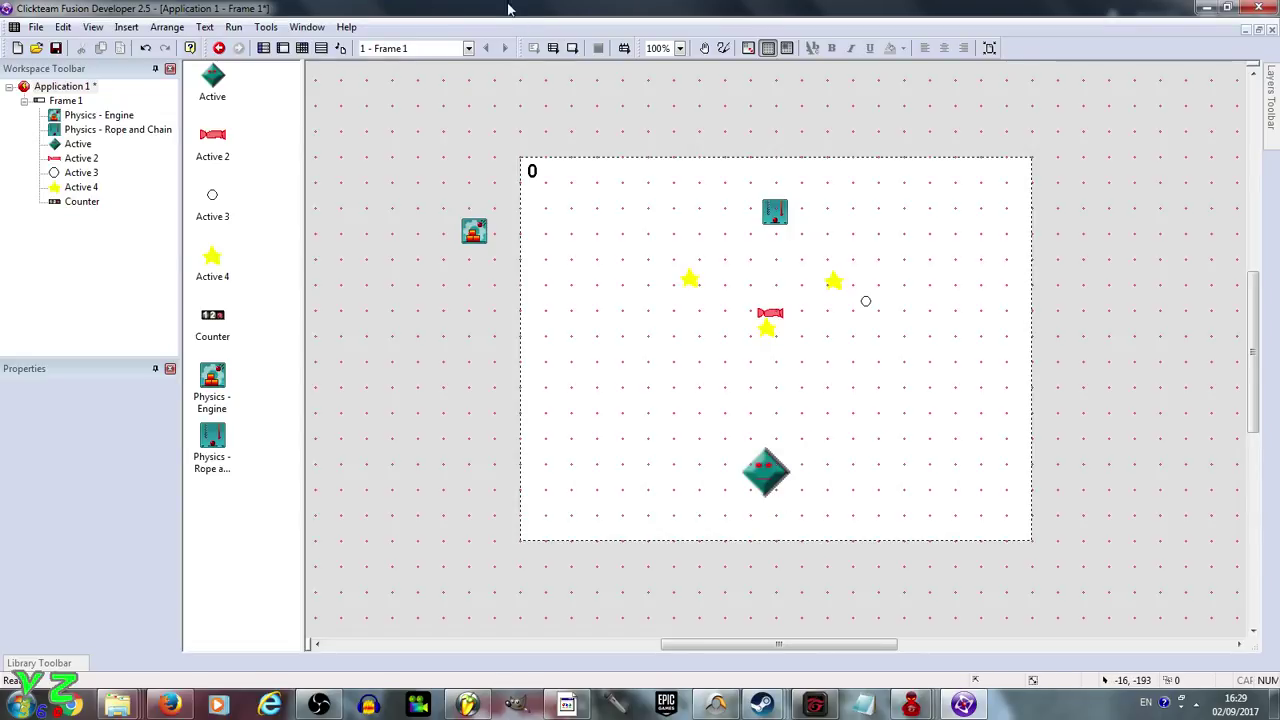
Open the frame's event editor to review the complete list of events.
{"action": "left_click", "coordinate": [302, 47]}
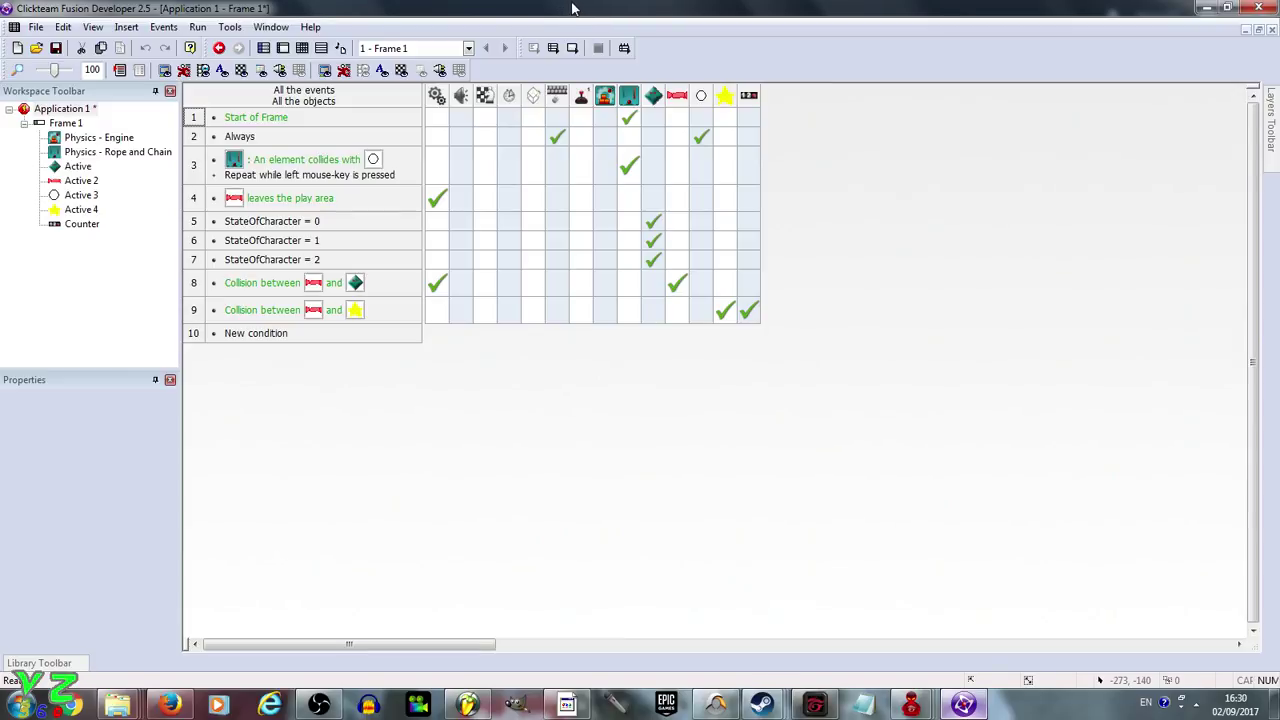
{"action": "left_click", "coordinate": [1045, 716]}
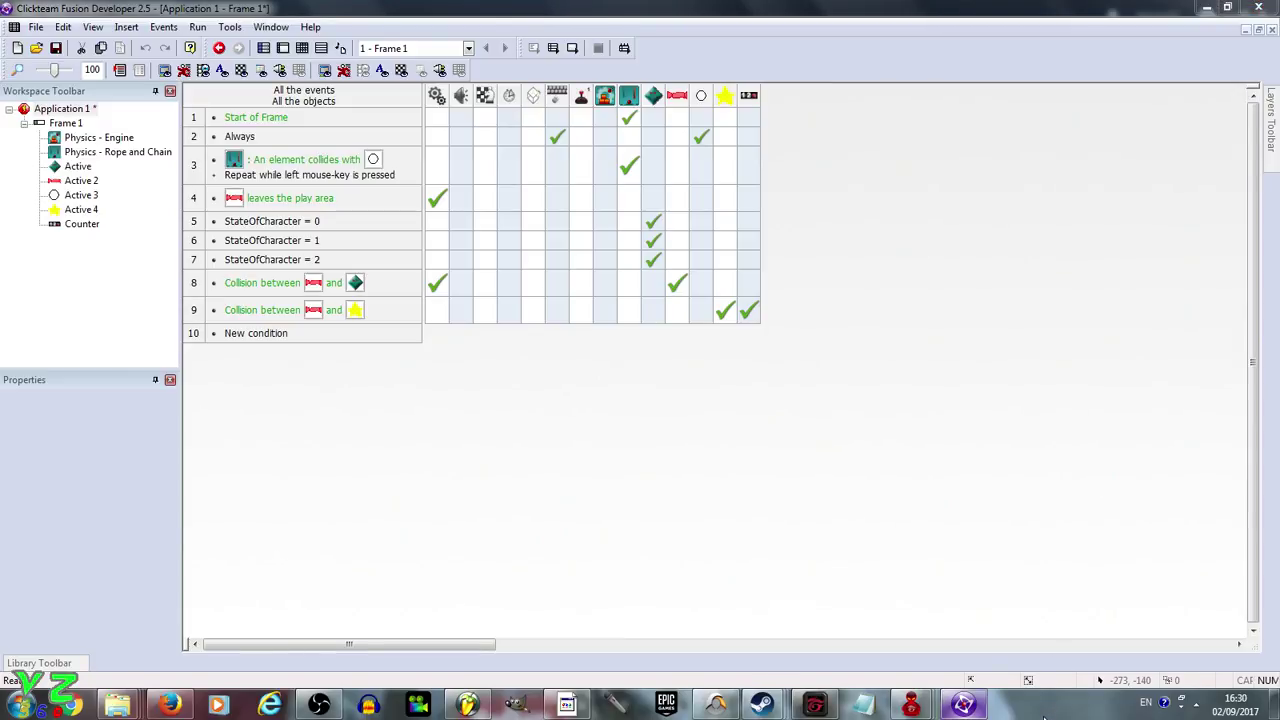